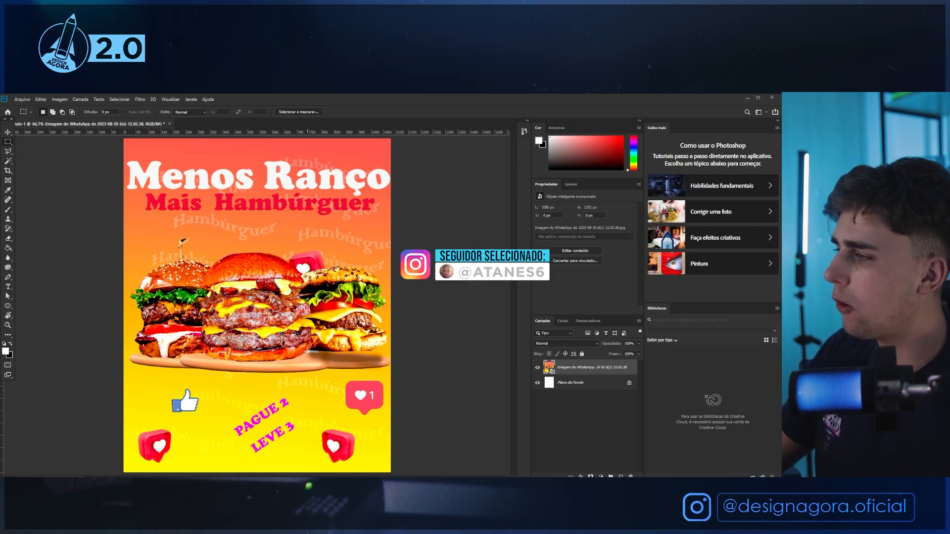
Examine the burger flyer, from the whole layout to a closer view of the burgers and promotional text.
scroll(307, 352, "up", 3)
scroll(317, 340, "down", 2)
scroll(326, 319, "down", 3)
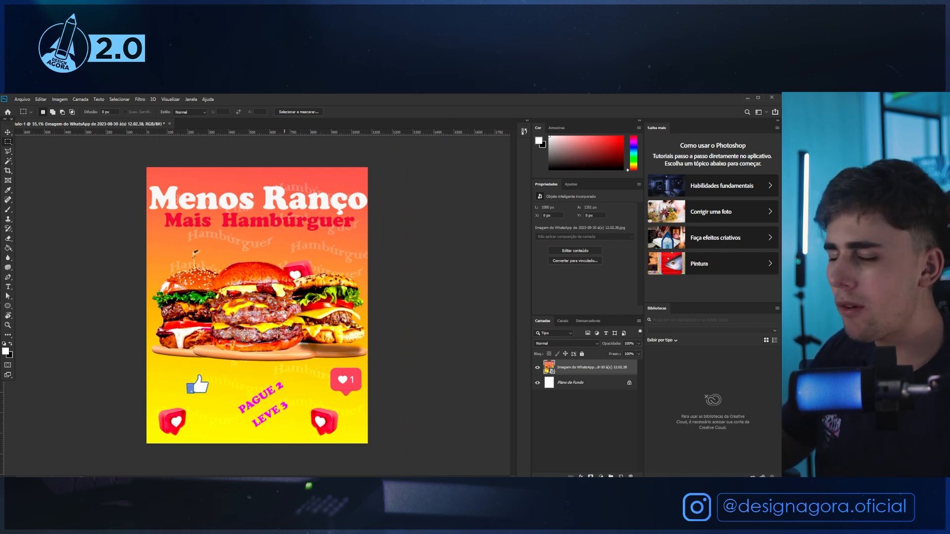
scroll(189, 388, "up", 5)
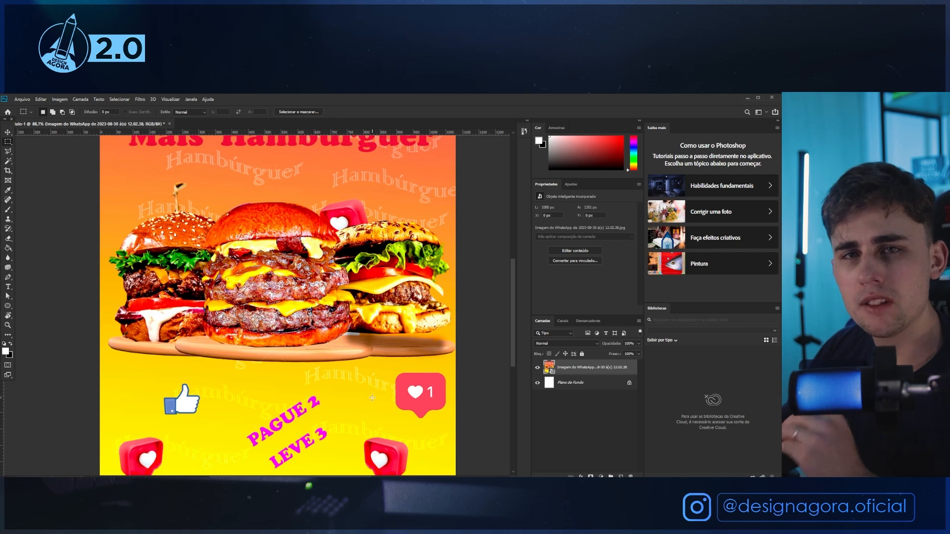
scroll(218, 382, "down", 4)
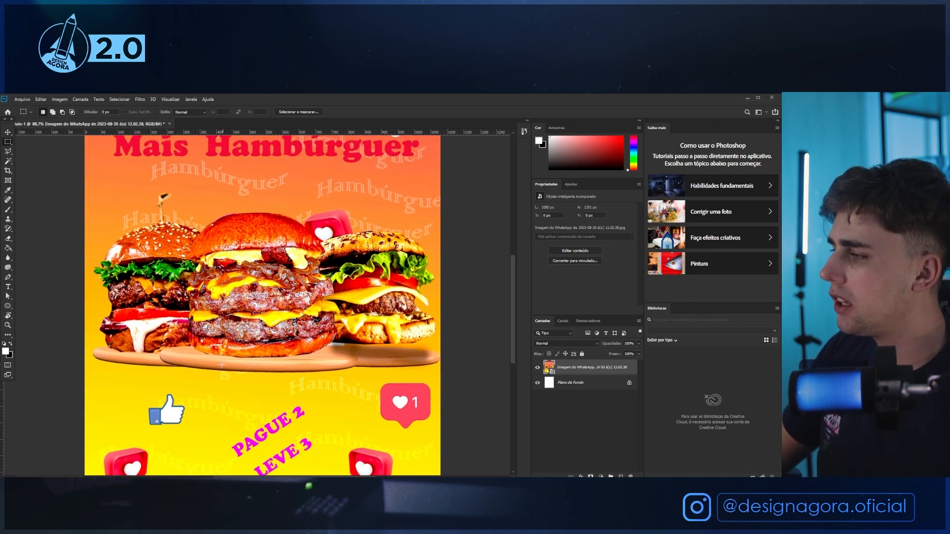
scroll(217, 382, "up", 1)
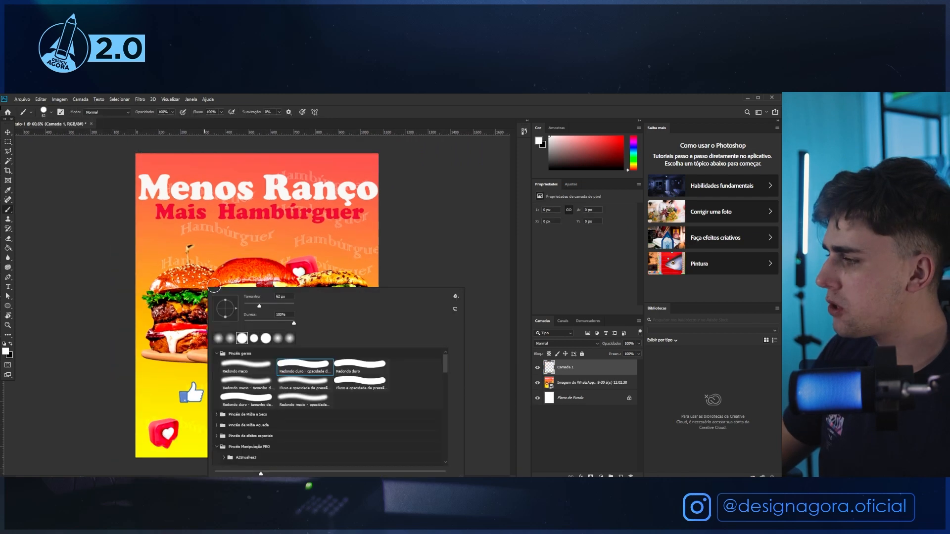
Set the brush colour to purple, circle the right end of the "Mais Hambúrguer" subtitle, and undo the mark.
key("Escape")
left_click(575, 152)
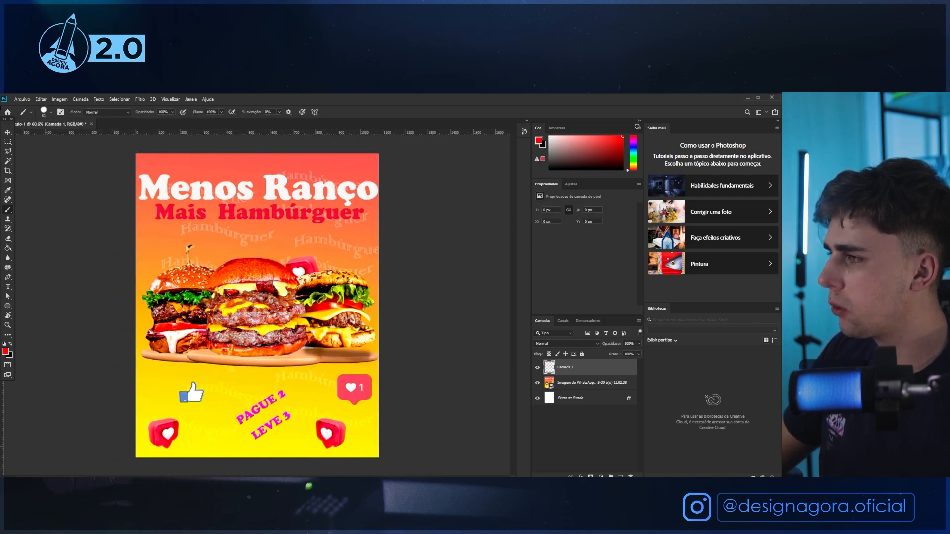
left_click_drag(634, 156, 634, 144)
left_click_drag(339, 230, 363, 221)
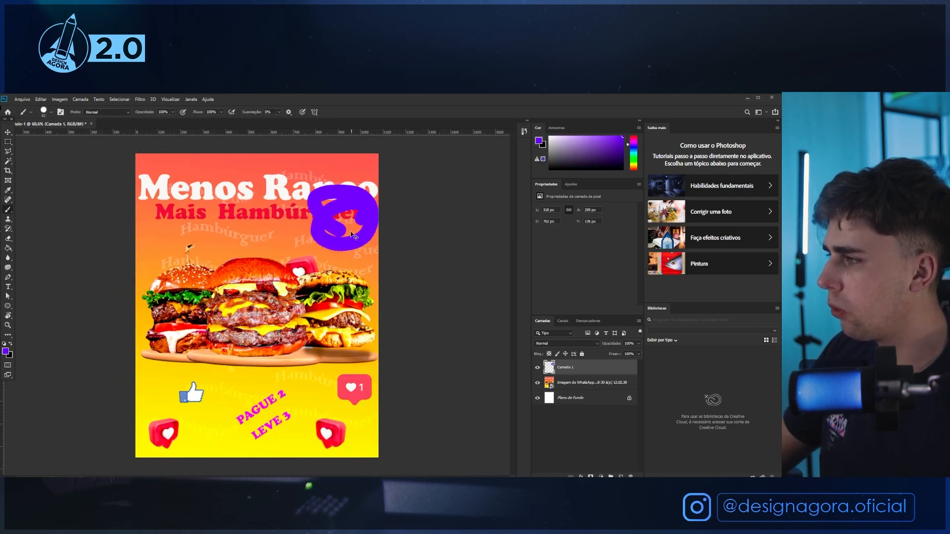
key("ctrl+z")
Mark the right end of the "Menos Ranço" title at the flyer's edge with the purple brush and undo the mark.
scroll(324, 250, "up", 6)
scroll(247, 235, "down", 1)
scroll(124, 235, "down", 3)
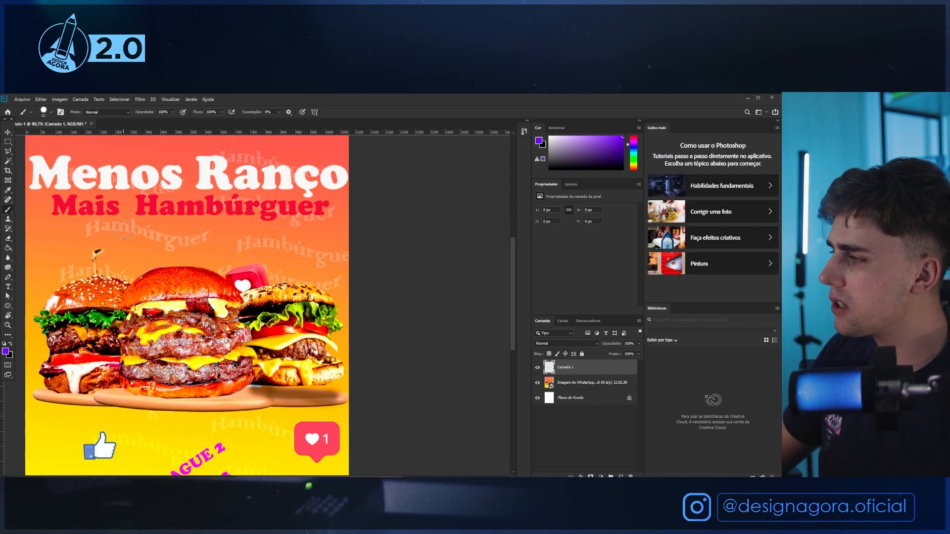
scroll(124, 230, "up", 2)
scroll(115, 228, "down", 3)
scroll(103, 187, "up", 2)
mouse_move(129, 183)
left_mouse_down()
mouse_move(117, 177)
mouse_move(396, 205)
mouse_move(428, 186)
mouse_move(396, 192)
left_mouse_up()
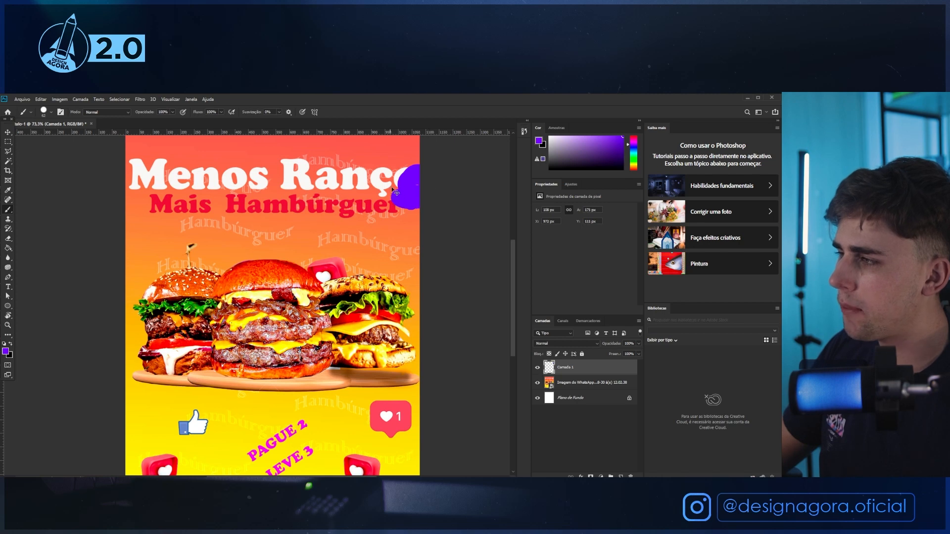
key("ctrl+z")
key("ctrl+z")
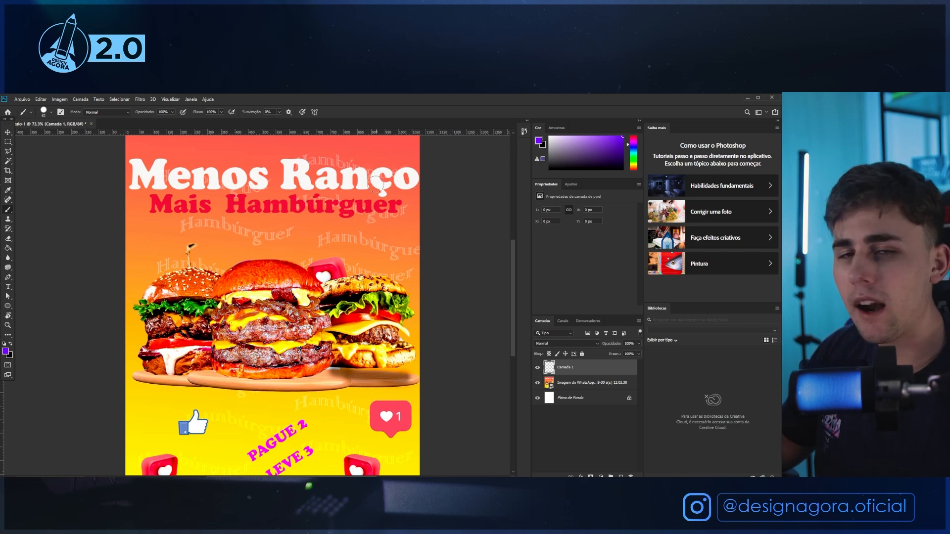
Paint over the margins at both ends of the "Menos Ranço" title, undoing each mark.
mouse_move(433, 187)
left_mouse_down()
mouse_move(415, 173)
mouse_move(391, 179)
left_mouse_up()
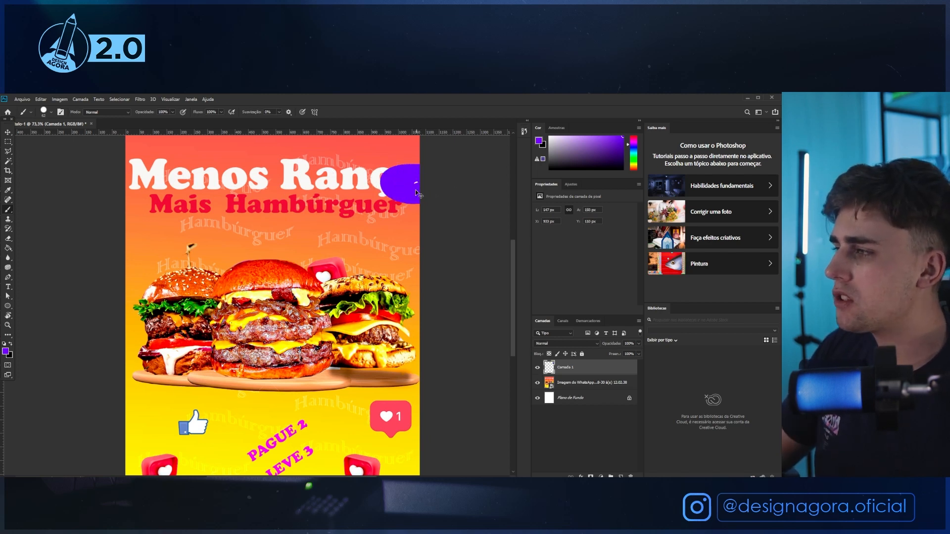
key("ctrl+z")
left_click_drag(134, 172, 151, 175)
key("ctrl+z")
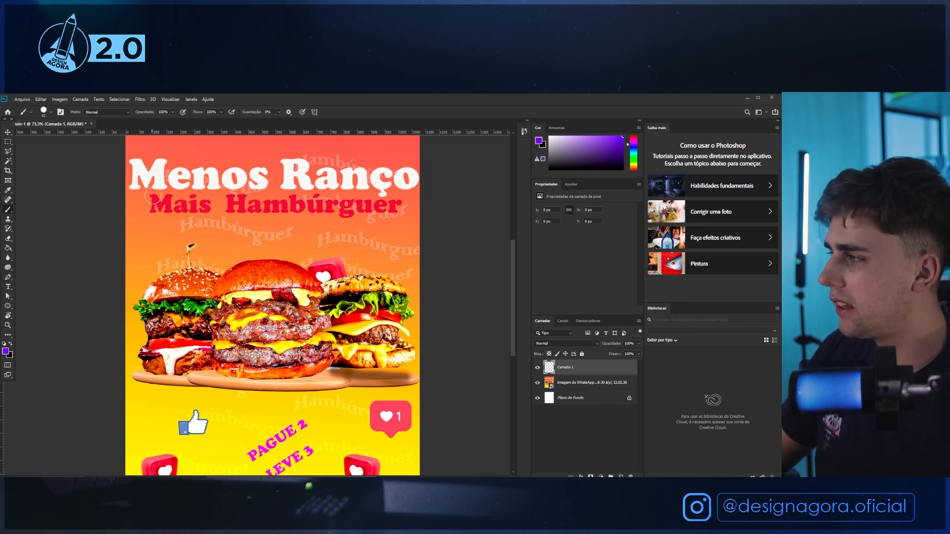
Mark the width and both ends of the "Mais Hambúrguer" subtitle with purple strokes and undo them.
mouse_move(205, 204)
left_mouse_down()
mouse_move(223, 156)
mouse_move(393, 198)
left_mouse_up()
key("ctrl+z")
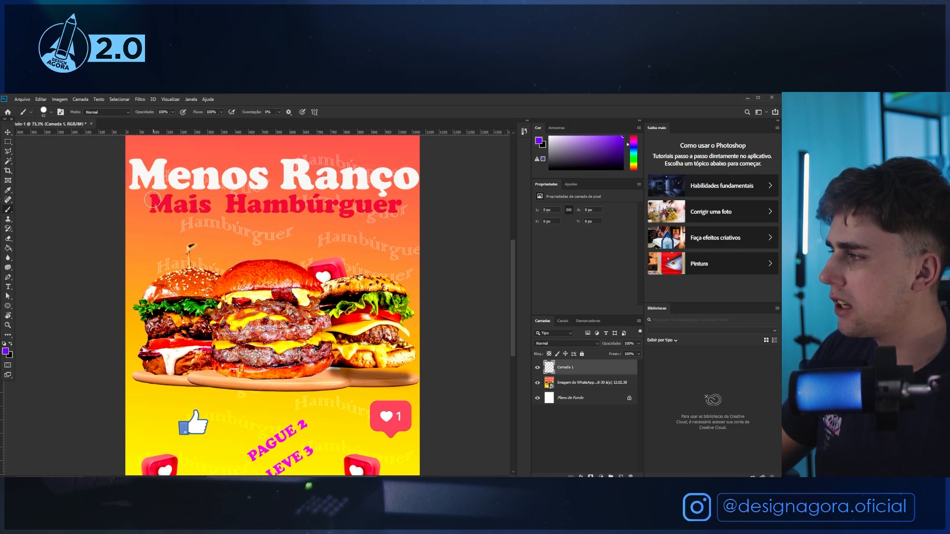
mouse_move(154, 201)
left_mouse_down()
mouse_move(149, 182)
mouse_move(153, 188)
left_mouse_up()
left_click_drag(396, 184, 385, 196)
key("ctrl+z")
key("ctrl+z")
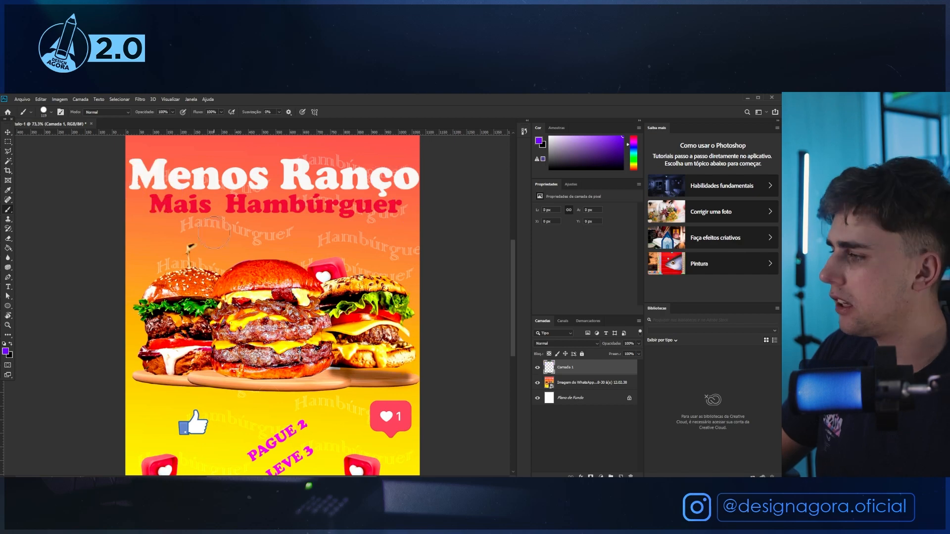
Mark the wooden board area beneath the right burger with the purple brush and undo the mark.
scroll(376, 250, "down", 4)
scroll(307, 336, "down", 3)
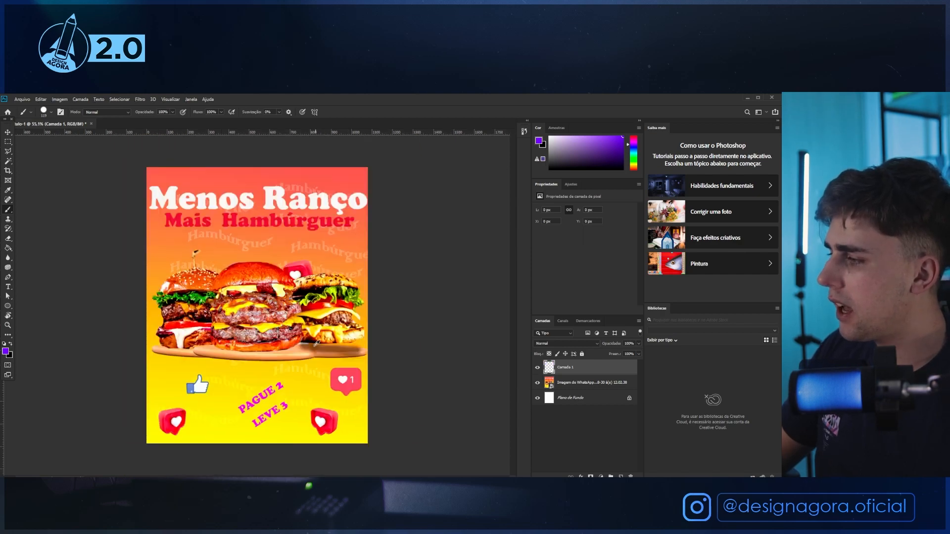
scroll(293, 356, "up", 6)
scroll(267, 359, "up", 1)
scroll(244, 367, "down", 3)
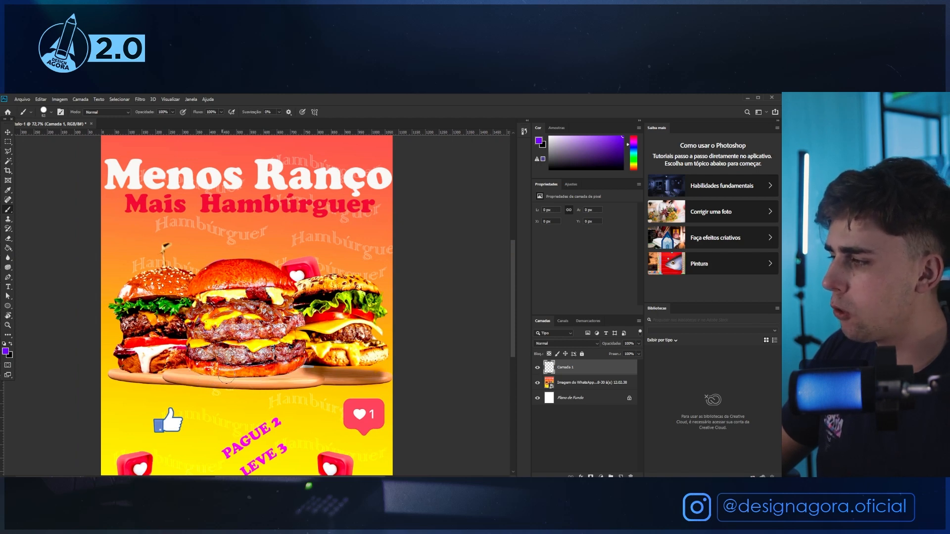
scroll(227, 376, "up", 2)
mouse_move(365, 352)
left_mouse_down()
mouse_move(364, 379)
mouse_move(380, 358)
mouse_move(420, 380)
mouse_move(323, 369)
mouse_move(405, 347)
mouse_move(410, 379)
mouse_move(301, 362)
mouse_move(417, 373)
mouse_move(318, 375)
left_mouse_up()
key("ctrl+z")
Paint a stroke along the right burger's bottom bun where it meets the wooden board and undo it.
scroll(405, 385, "up", 4)
key("ctrl+z")
scroll(374, 382, "up", 2)
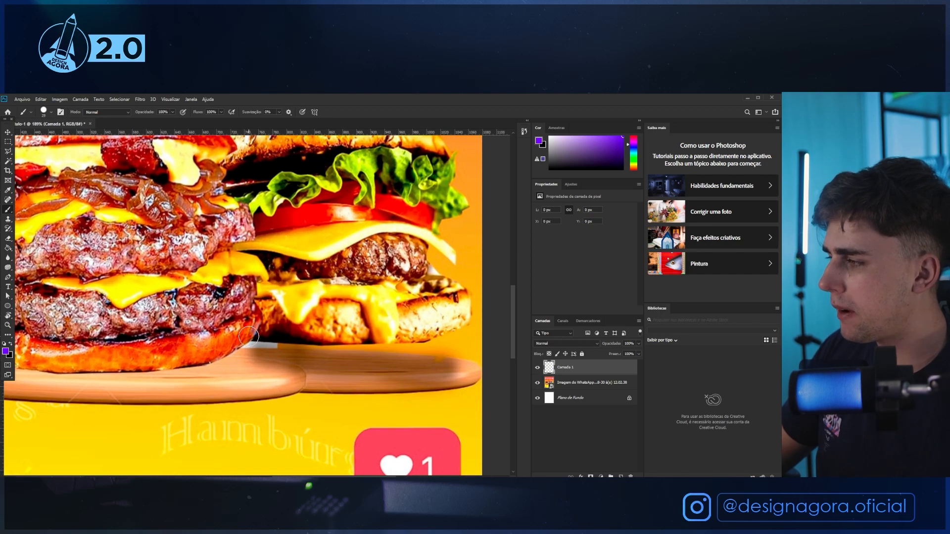
left_click_drag(250, 337, 449, 331)
key("ctrl+z")
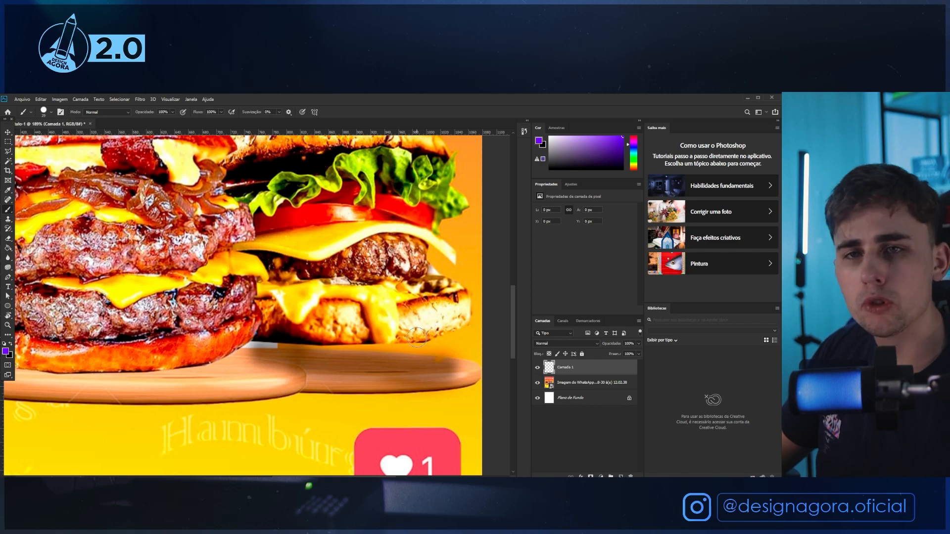
Paint a purple band under the middle burger where it rests on the board and undo it.
scroll(118, 374, "down", 2)
scroll(118, 374, "down", 1)
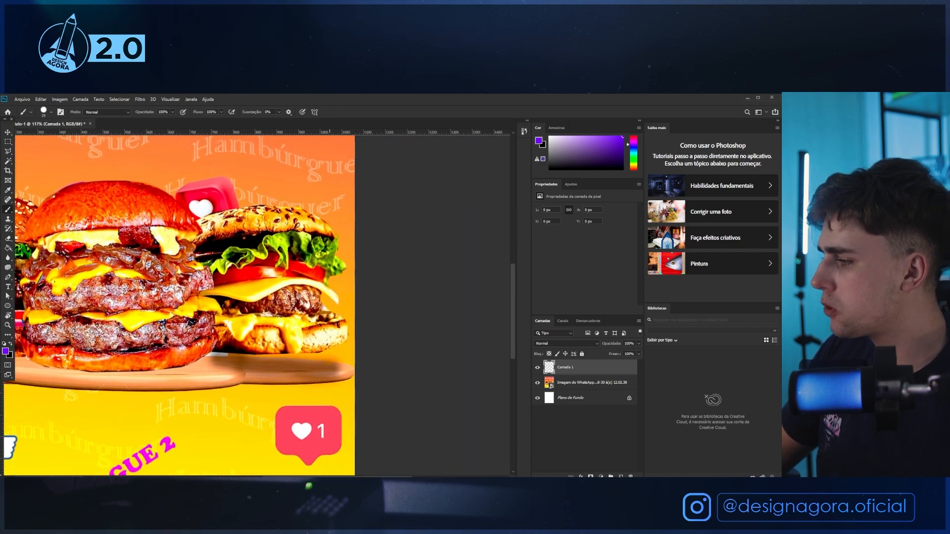
scroll(118, 374, "left", 4)
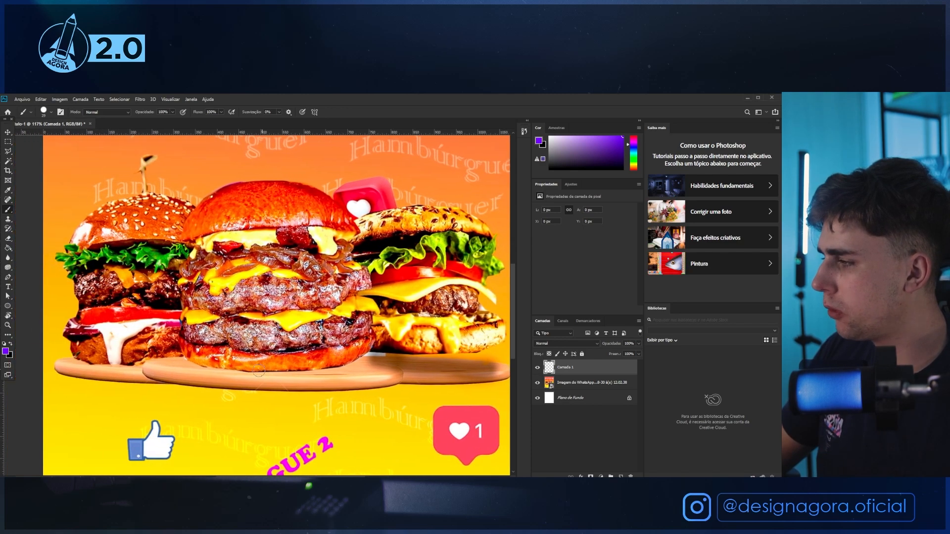
mouse_move(191, 366)
left_mouse_down()
mouse_move(329, 373)
mouse_move(203, 363)
mouse_move(306, 364)
mouse_move(270, 362)
left_mouse_up()
key("ctrl+z")
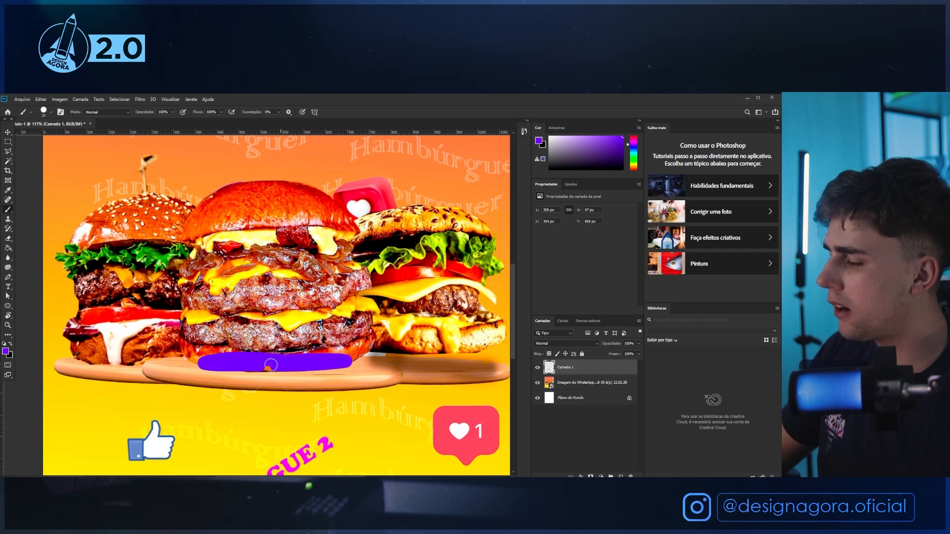
key("ctrl+z")
Mark the board under the left burger with purple strokes, undoing each one.
mouse_move(105, 362)
left_mouse_down()
mouse_move(147, 356)
mouse_move(120, 352)
mouse_move(74, 369)
mouse_move(77, 360)
mouse_move(124, 357)
mouse_move(148, 367)
mouse_move(74, 372)
left_mouse_up()
key("ctrl+z")
key("ctrl+z")
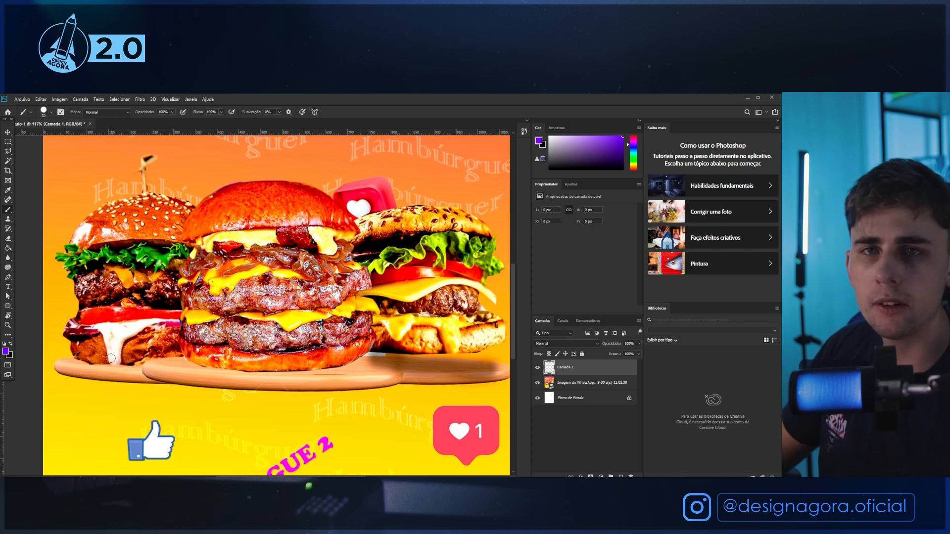
mouse_move(89, 362)
left_mouse_down()
mouse_move(95, 340)
mouse_move(172, 346)
mouse_move(160, 361)
mouse_move(89, 362)
left_mouse_up()
key("ctrl+z")
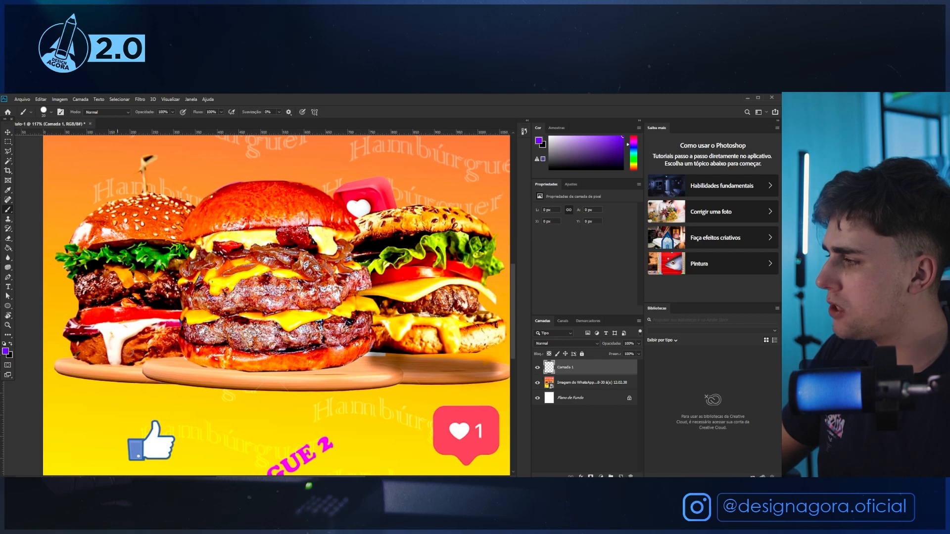
Mark the toothpick on top of the left burger with the purple brush and undo the mark.
key("ctrl+0")
scroll(263, 242, "up", 4)
scroll(263, 241, "down", 5)
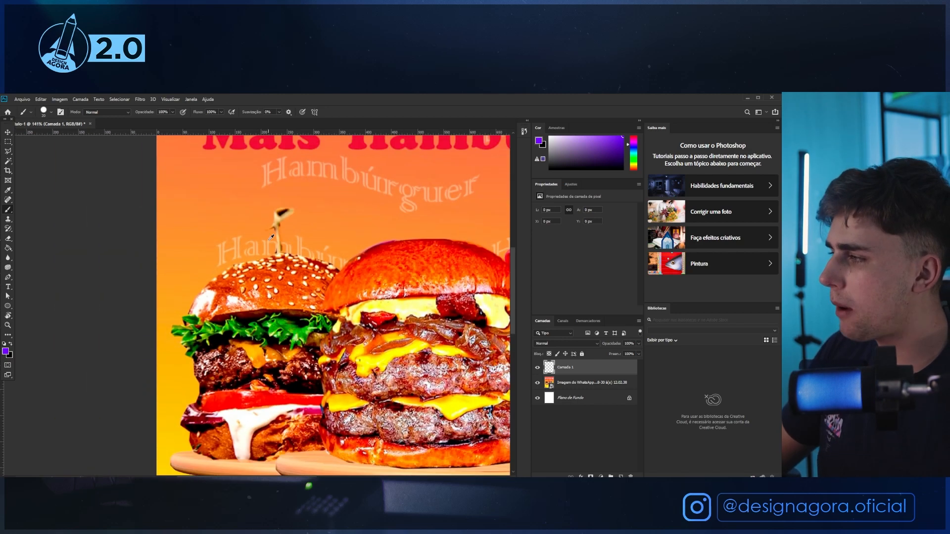
scroll(180, 249, "up", 5)
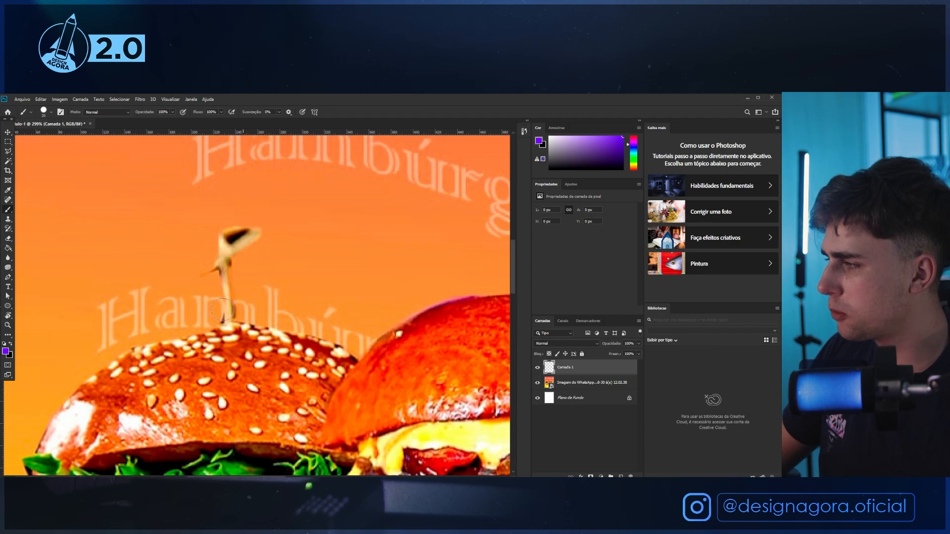
mouse_move(222, 310)
left_mouse_down()
mouse_move(239, 284)
mouse_move(284, 275)
left_mouse_up()
key("ctrl+z")
scroll(244, 308, "down", 3)
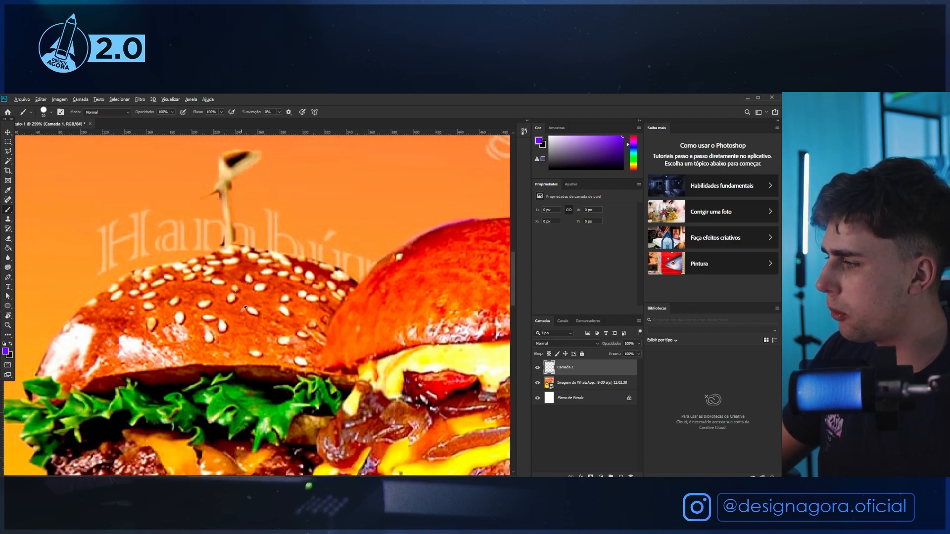
Sample the orange background colour, paint over the toothpick above the left burger, and undo the painting.
scroll(243, 308, "down", 3)
scroll(232, 288, "up", 3)
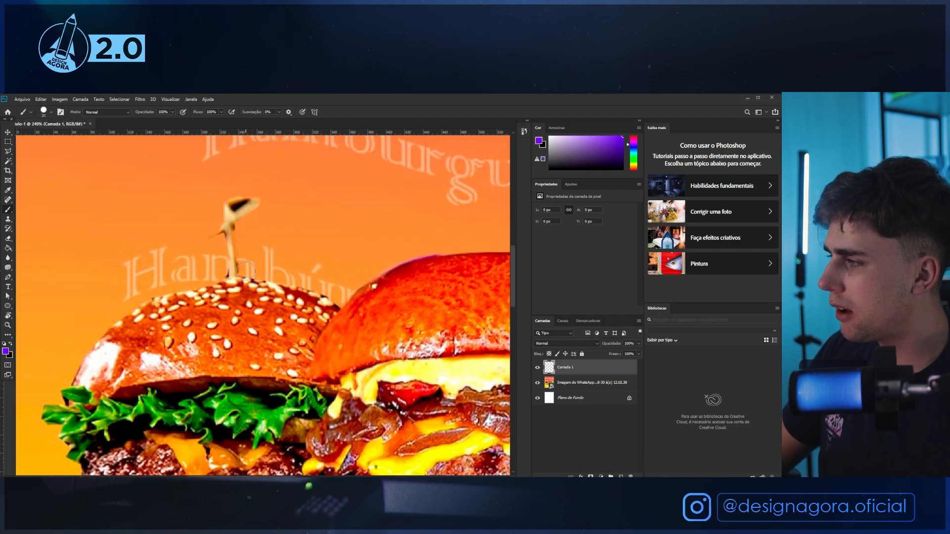
key("e")
key("b")
left_click(245, 238, "alt")
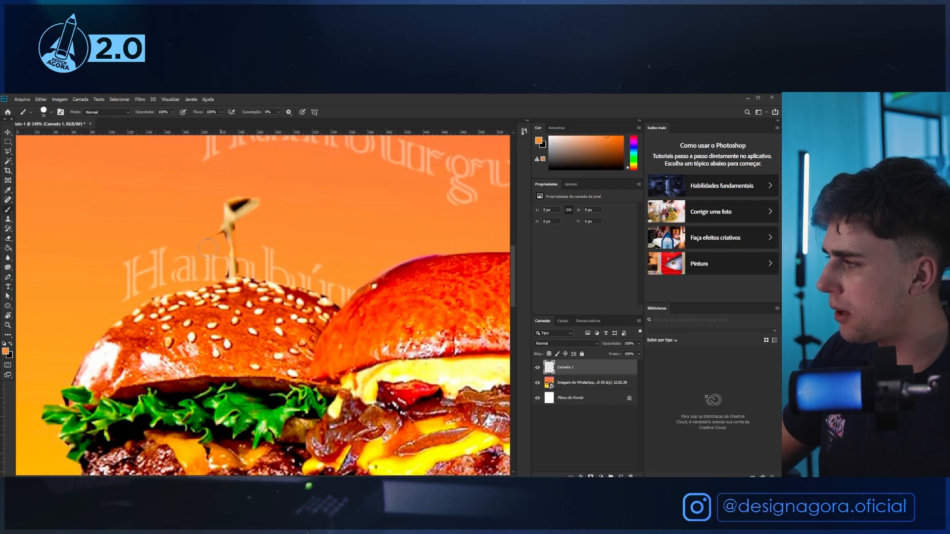
mouse_move(233, 243)
left_mouse_down()
mouse_move(235, 269)
mouse_move(226, 234)
mouse_move(248, 203)
left_mouse_up()
key("ctrl+z")
scroll(211, 346, "down", 1)
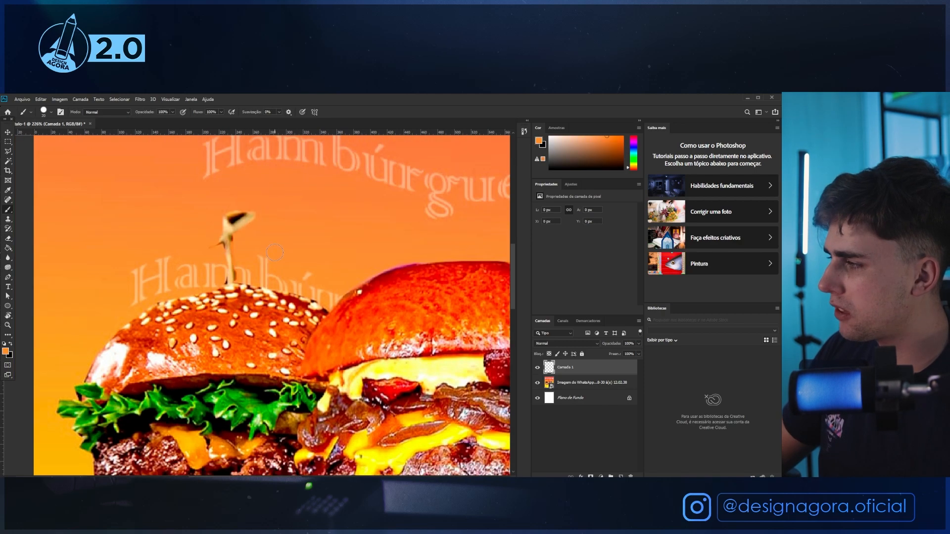
mouse_move(222, 266)
left_mouse_down()
mouse_move(241, 270)
mouse_move(238, 279)
mouse_move(216, 213)
left_mouse_up()
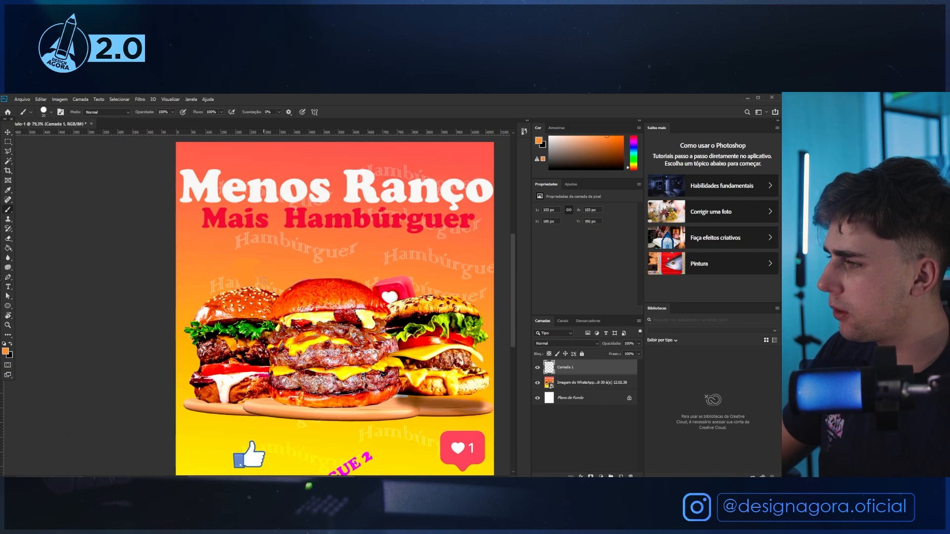
key("ctrl+0")
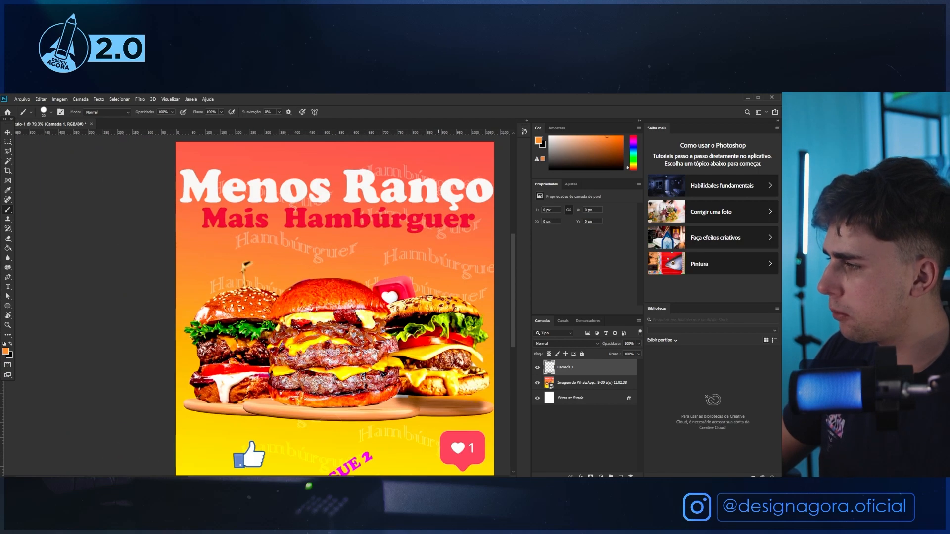
Set the brush colour to magenta with the whole flyer in view.
scroll(418, 280, "up", 5)
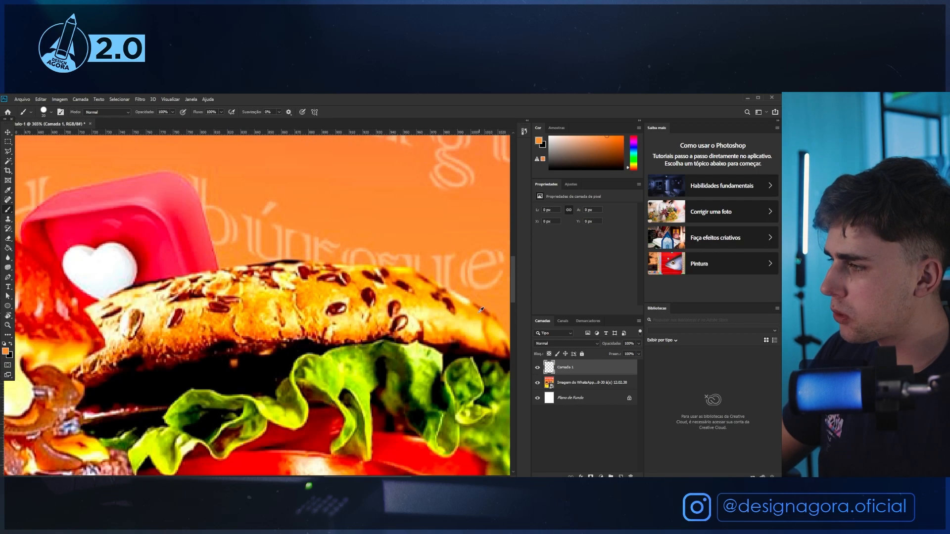
scroll(389, 276, "down", 5)
scroll(388, 336, "up", 5)
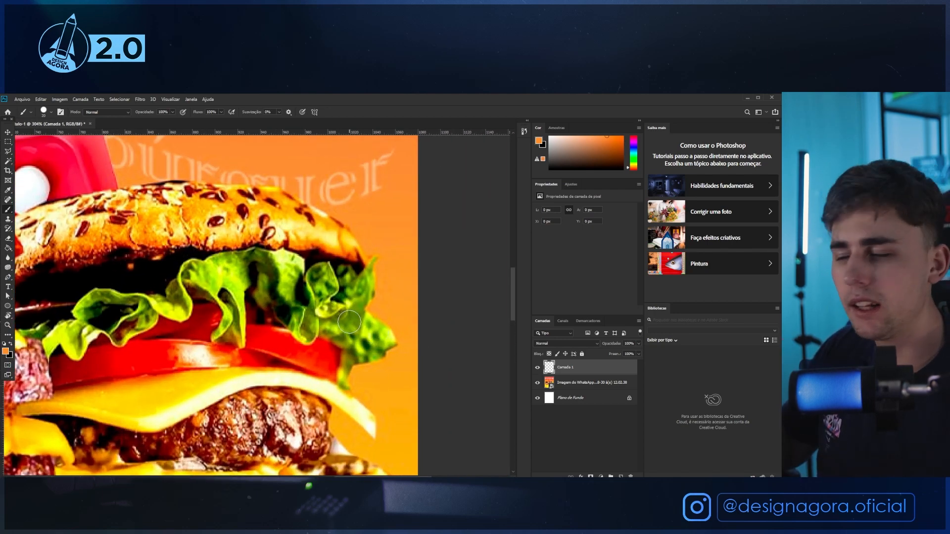
key("ctrl+0")
left_click_drag(634, 154, 634, 141)
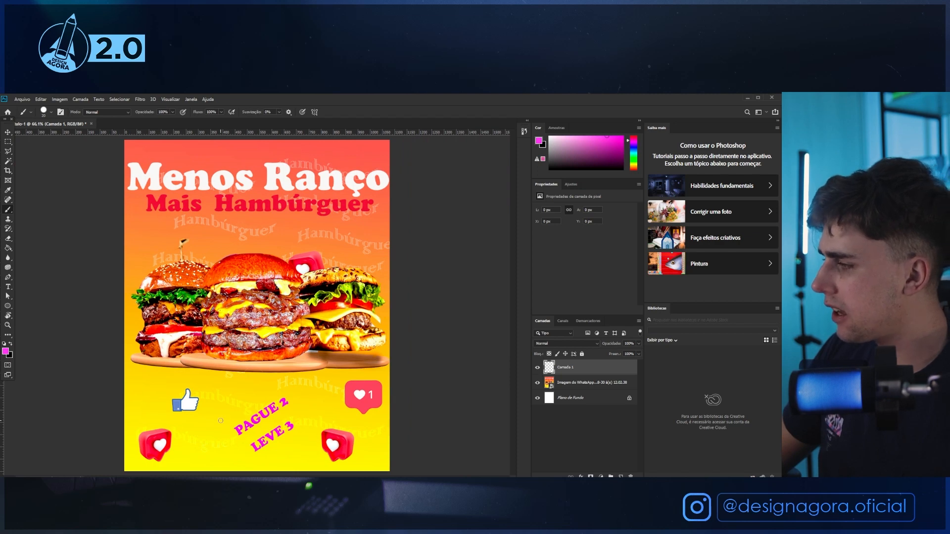
Circle the heart icon in the flyer's lower-left corner with the magenta brush and undo the mark.
mouse_move(179, 416)
left_mouse_down()
mouse_move(212, 386)
mouse_move(196, 418)
mouse_move(161, 399)
mouse_move(211, 387)
mouse_move(199, 411)
mouse_move(142, 459)
mouse_move(170, 415)
mouse_move(174, 467)
left_mouse_up()
key("ctrl+z")
key("ctrl+z")
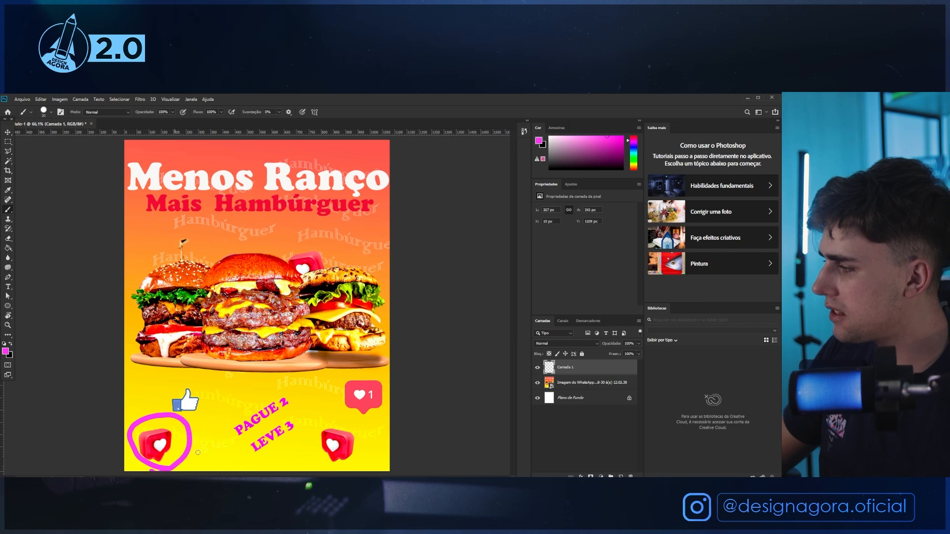
key("ctrl+z")
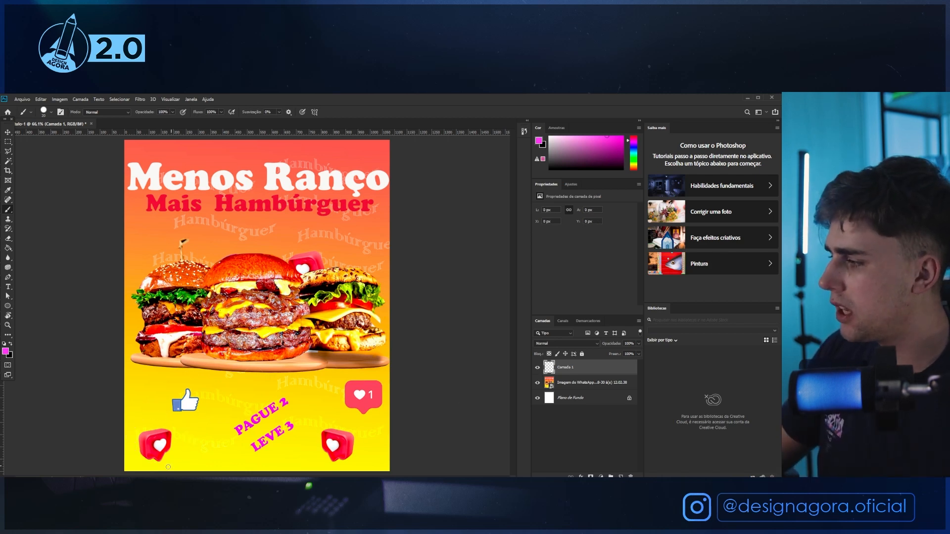
Circle the blue thumbs-up icon with the magenta brush and undo the mark.
mouse_move(168, 468)
left_mouse_down()
mouse_move(166, 424)
mouse_move(170, 469)
left_mouse_up()
key("ctrl+z")
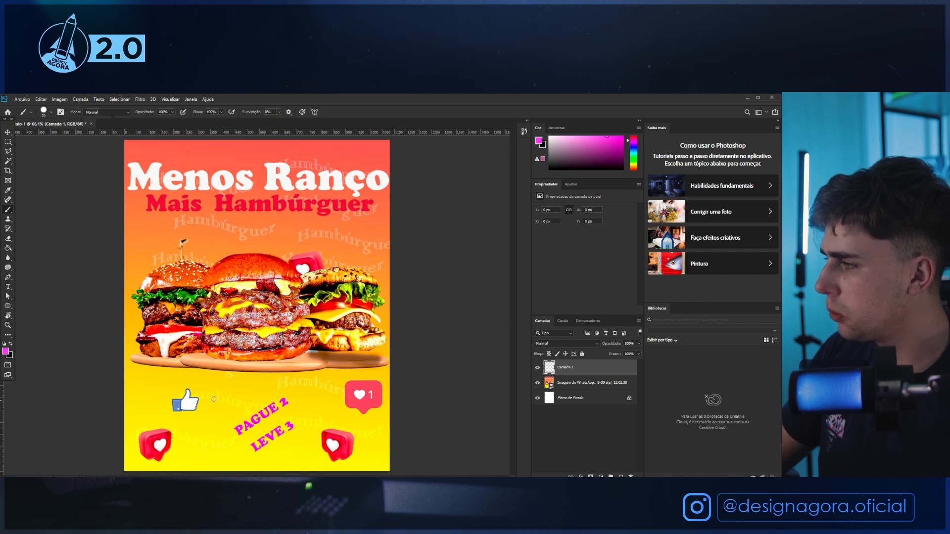
mouse_move(214, 399)
left_mouse_down()
mouse_move(196, 420)
mouse_move(171, 388)
mouse_move(206, 410)
mouse_move(185, 418)
left_mouse_up()
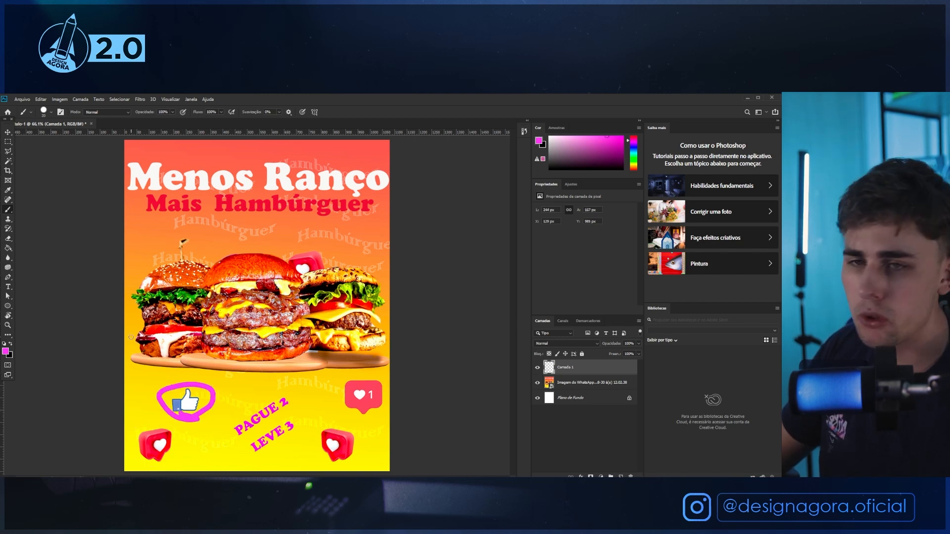
key("ctrl+z")
Circle the heart notification icon and the heart icon above the right burger with the magenta brush, undoing each mark.
mouse_move(341, 421)
left_mouse_down()
mouse_move(388, 374)
mouse_move(366, 428)
left_mouse_up()
key("ctrl+z")
mouse_move(345, 264)
left_mouse_down()
mouse_move(273, 267)
mouse_move(297, 278)
mouse_move(297, 237)
left_mouse_up()
key("ctrl+z")
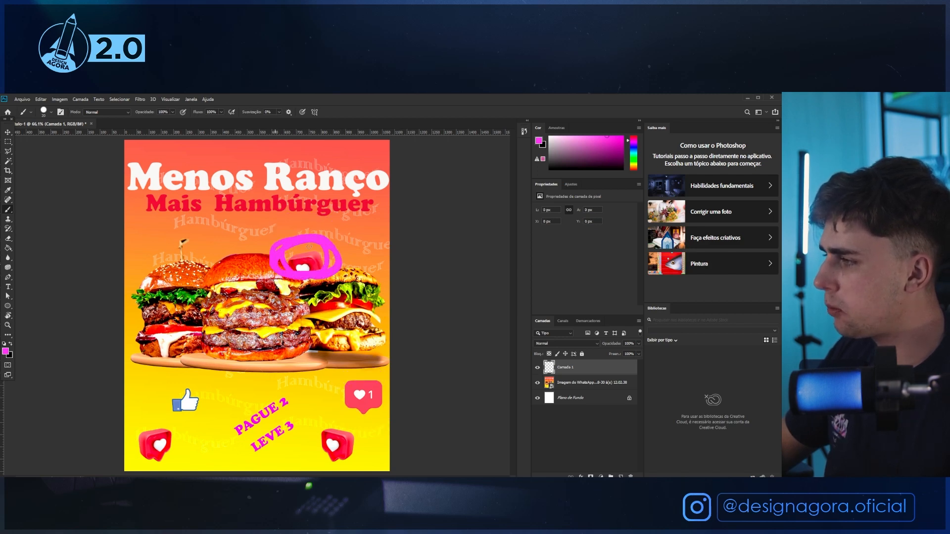
key("ctrl+z")
Mark the notification icon and the two lower heart icons again with the magenta brush, undoing each stroke.
mouse_move(369, 424)
left_mouse_down()
mouse_move(390, 378)
mouse_move(346, 415)
mouse_move(393, 401)
mouse_move(325, 389)
left_mouse_up()
key("ctrl+z")
mouse_move(330, 467)
left_mouse_down()
mouse_move(332, 412)
mouse_move(391, 396)
mouse_move(335, 405)
mouse_move(391, 391)
left_mouse_up()
key("ctrl+z")
key("ctrl+z")
left_click_drag(354, 470, 347, 418)
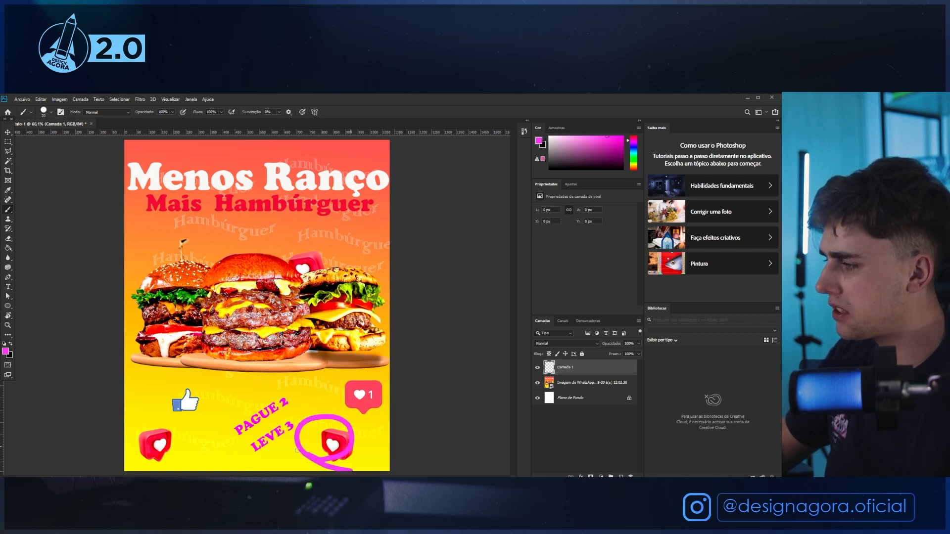
key("ctrl+z")
left_click_drag(188, 461, 143, 421)
key("ctrl+z")
Circle the PAGUE 2 LEVE 3 text with the magenta brush and undo the mark.
mouse_move(289, 456)
left_mouse_down()
mouse_move(217, 407)
mouse_move(291, 388)
mouse_move(325, 426)
mouse_move(275, 457)
mouse_move(213, 412)
mouse_move(276, 386)
mouse_move(307, 448)
mouse_move(270, 454)
left_mouse_up()
key("ctrl+z")
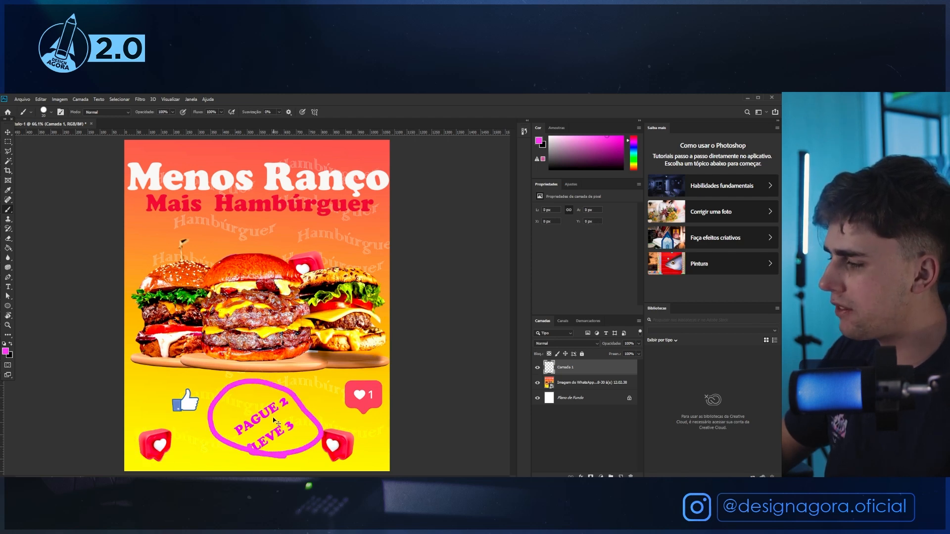
key("ctrl+z")
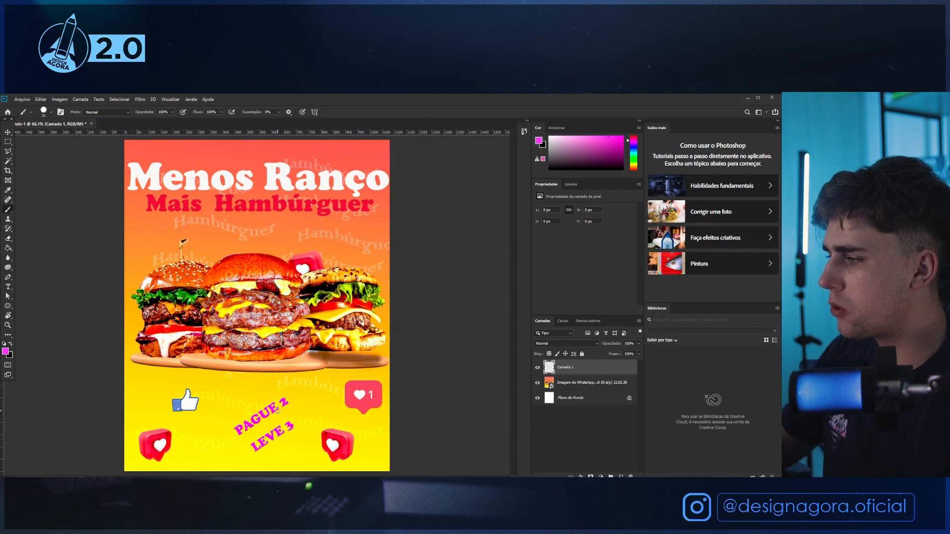
Sample the magenta colour of the LEVE 3 text and return to the full-flyer view.
scroll(267, 431, "up", 3)
left_click(291, 432, "alt")
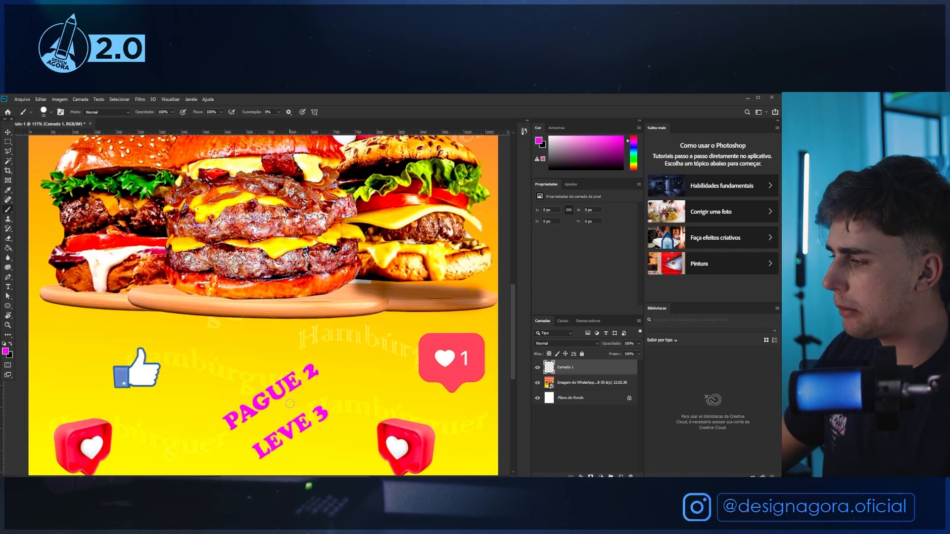
key("ctrl+0")
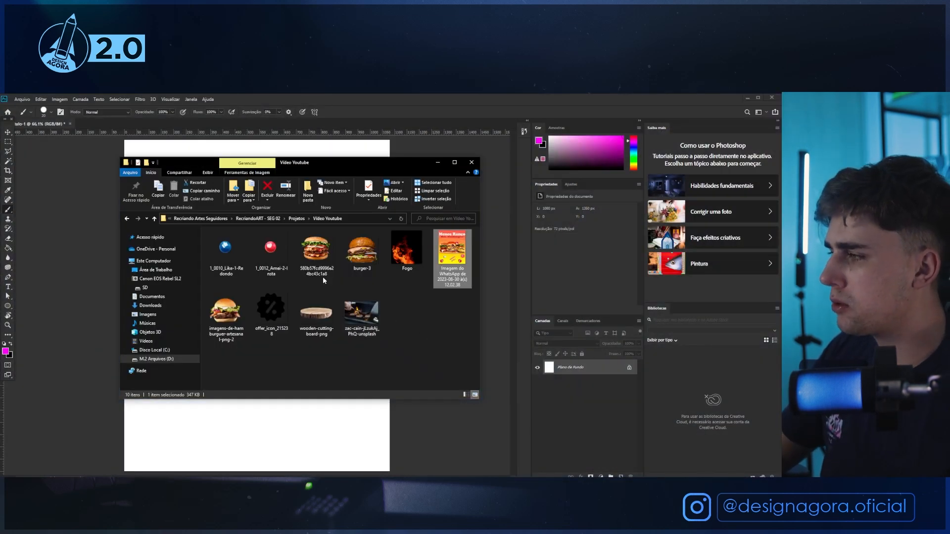
Look through the burger and Fogo.png asset images in the image viewer and close it.
left_click(317, 257)
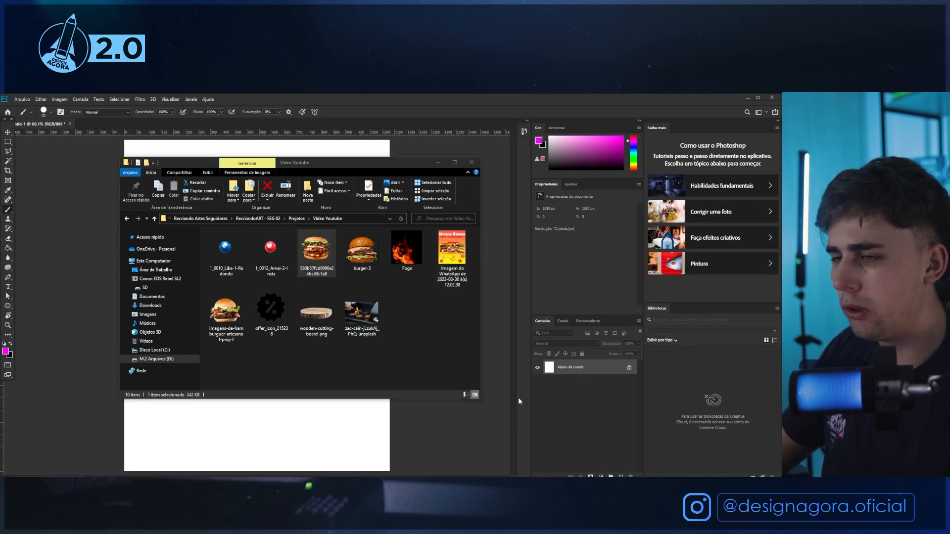
left_click(519, 401)
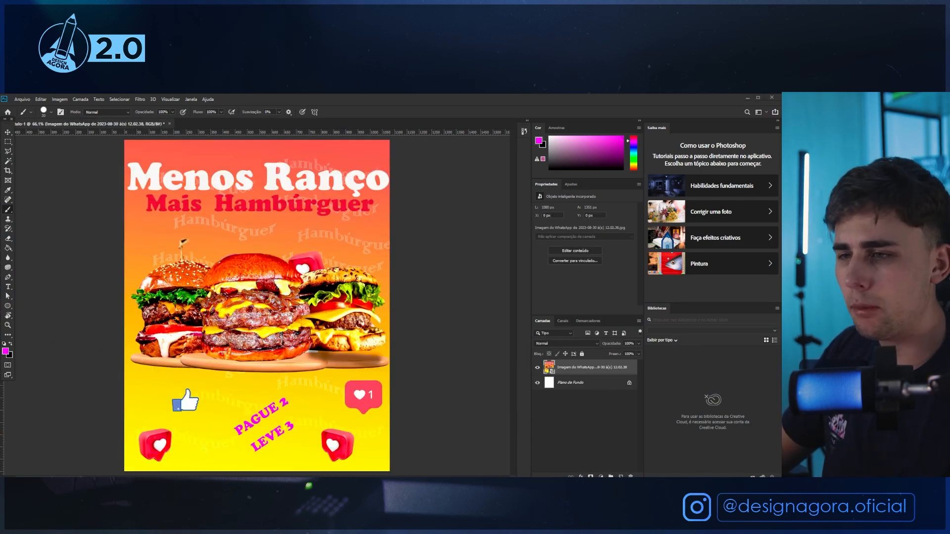
left_click_drag(780, 196, 368, 203)
key("Right")
key("Right")
key("Right")
key("Right")
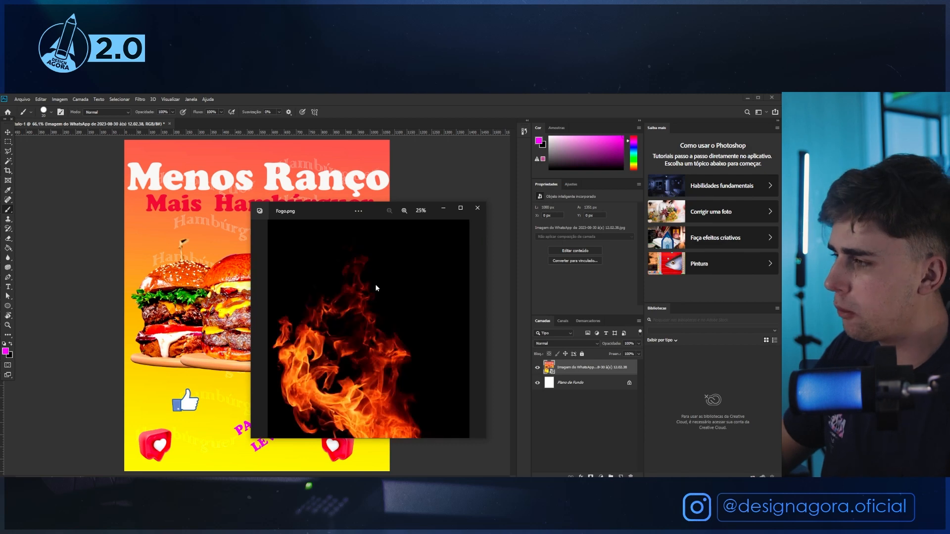
key("Right")
key("Right")
key("Right")
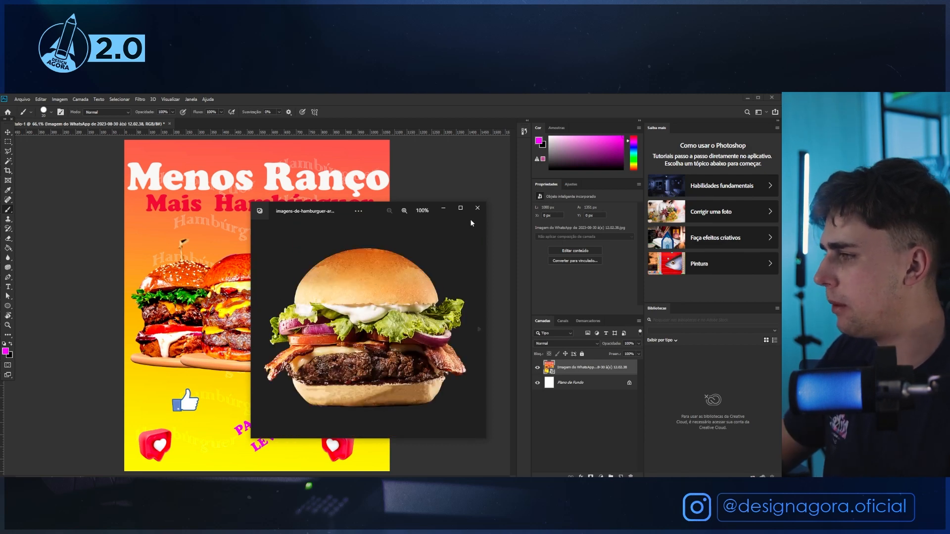
left_click(477, 208)
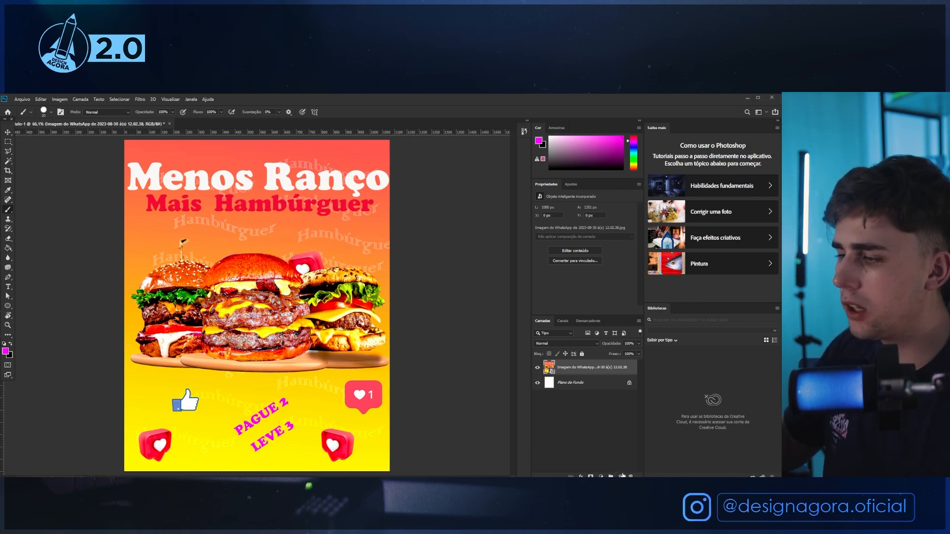
Add a new layer above the flyer image and fill it with a very dark reddish brown.
left_click(621, 476)
key("g")
key("alt+BackSpace")
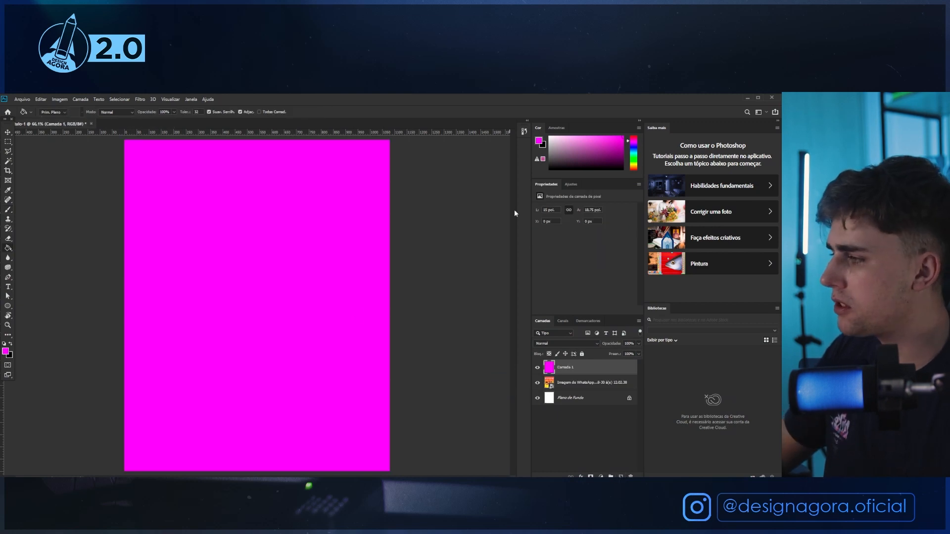
left_click(330, 258)
mouse_move(633, 160)
left_mouse_down()
mouse_move(608, 241)
mouse_move(609, 210)
left_mouse_up()
left_click(366, 289)
left_click(600, 216)
left_click(323, 296)
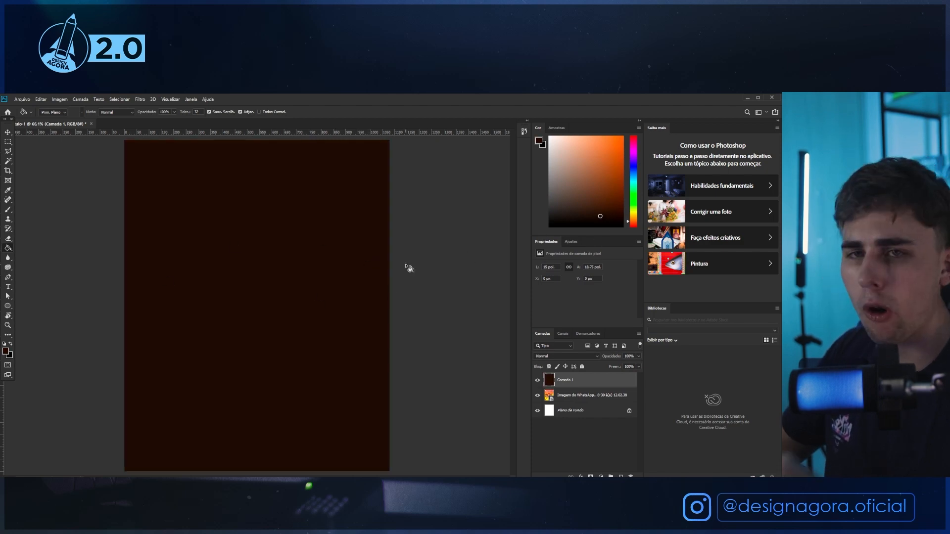
Place the burger-3 image on the dark canvas, scaled down and centred horizontally.
key("alt+Tab")
left_click_drag(327, 255, 261, 424)
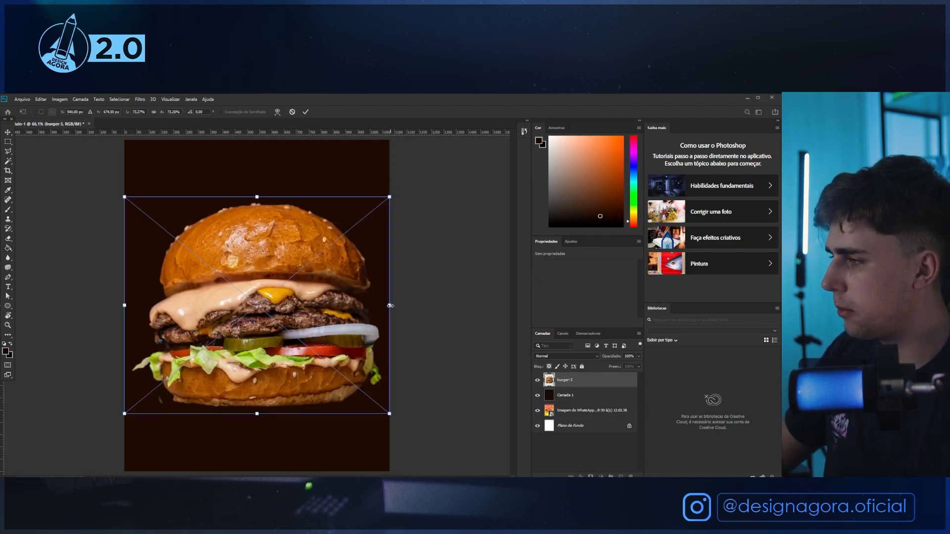
left_click_drag(390, 306, 358, 304)
key("Return")
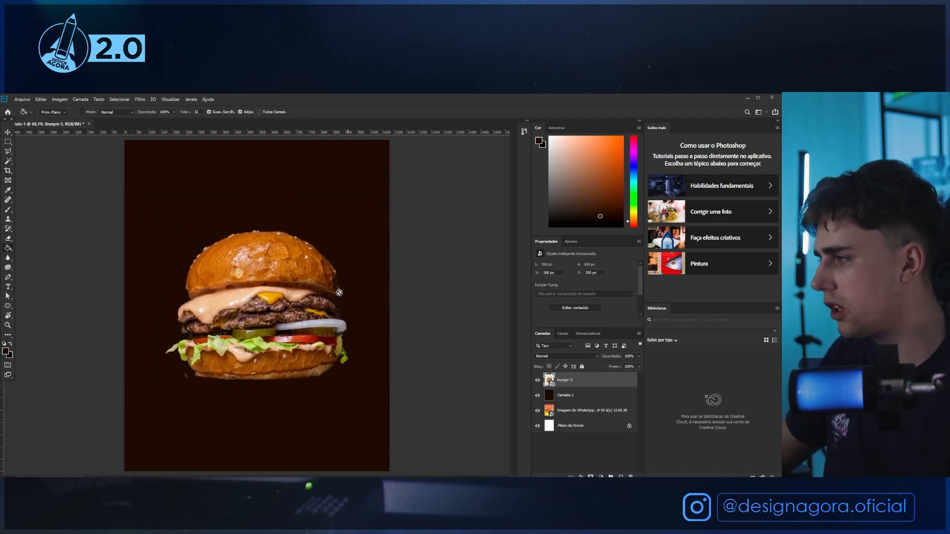
Place the sesame-bun burger with green lettuce and the imagens-de-hamburguer-artesanal-png-2 image on the canvas.
key("alt+Tab")
left_click(312, 277)
left_click_drag(311, 278, 261, 425)
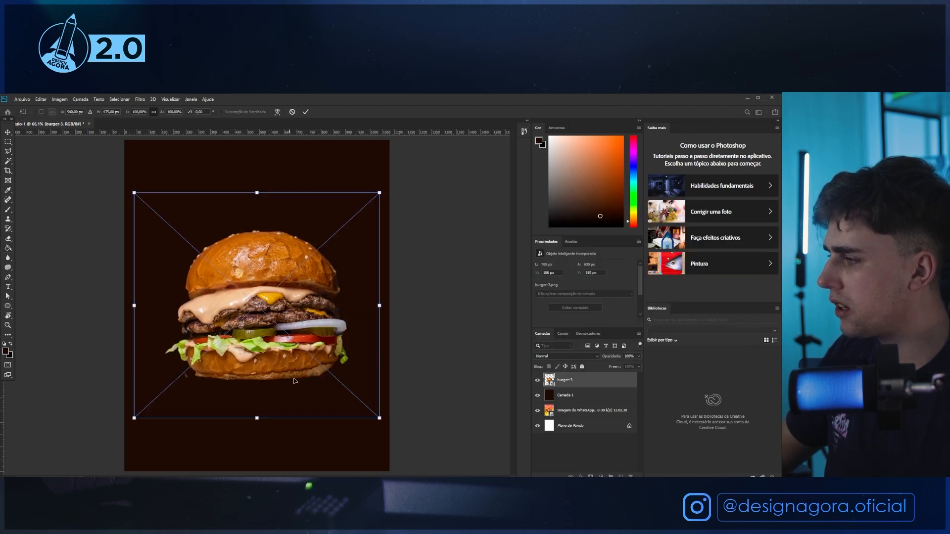
key("Return")
key("alt+Tab")
left_click_drag(242, 312, 287, 415)
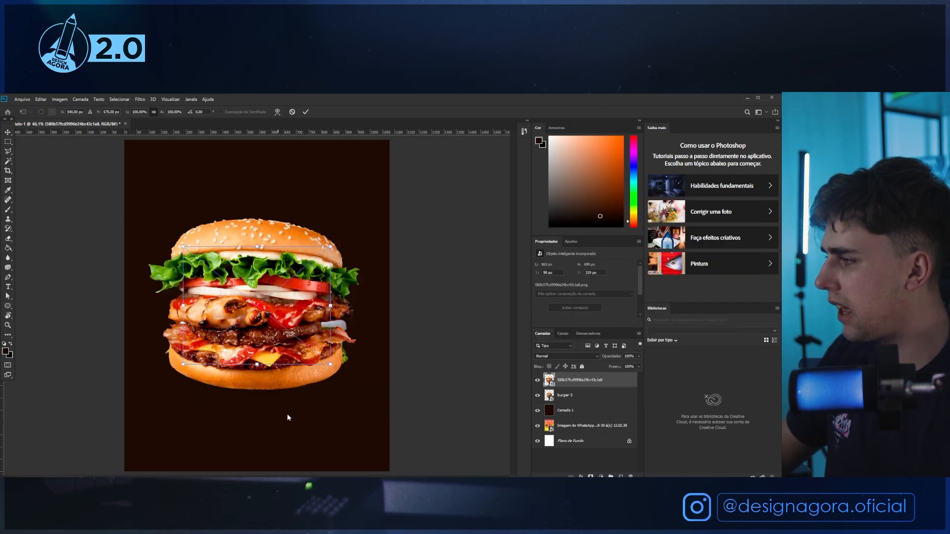
key("Return")
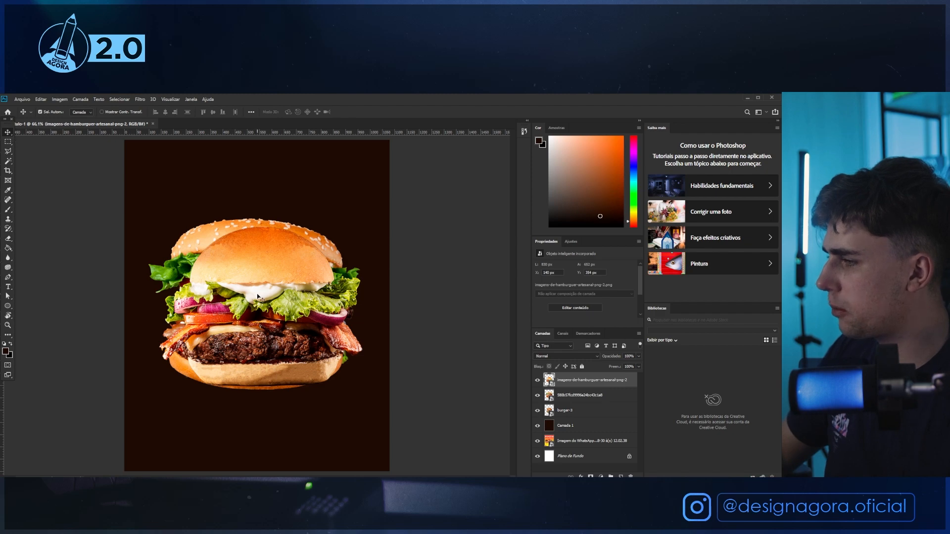
Reposition the imagens-de-hamburguer-artesanal-png-2 burger and enlarge it to about 170%.
left_click_drag(258, 297, 274, 288)
key("ctrl+t")
left_click_drag(376, 302, 337, 307)
key("Return")
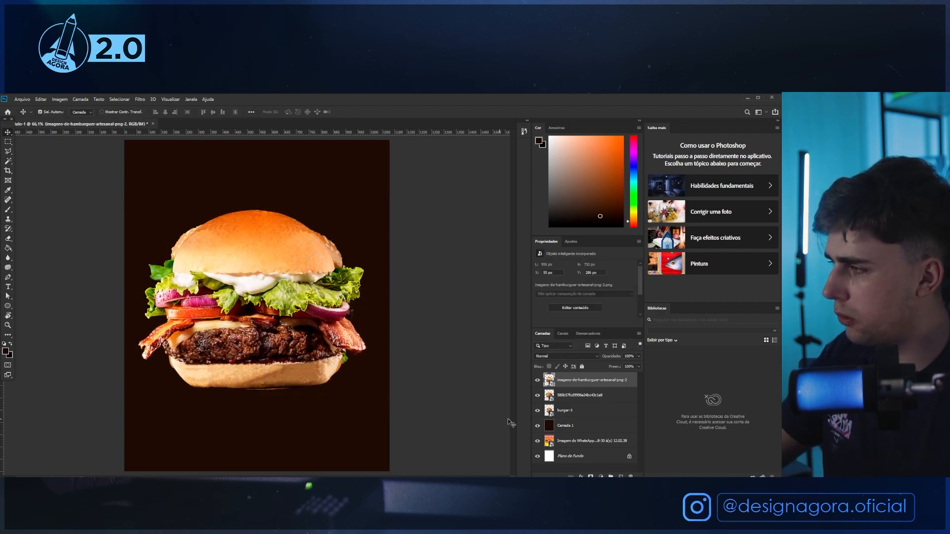
Reorder the layers with burger-3 second from the top, hide the top burger layer and show burger-3.
left_click_drag(554, 412, 562, 375)
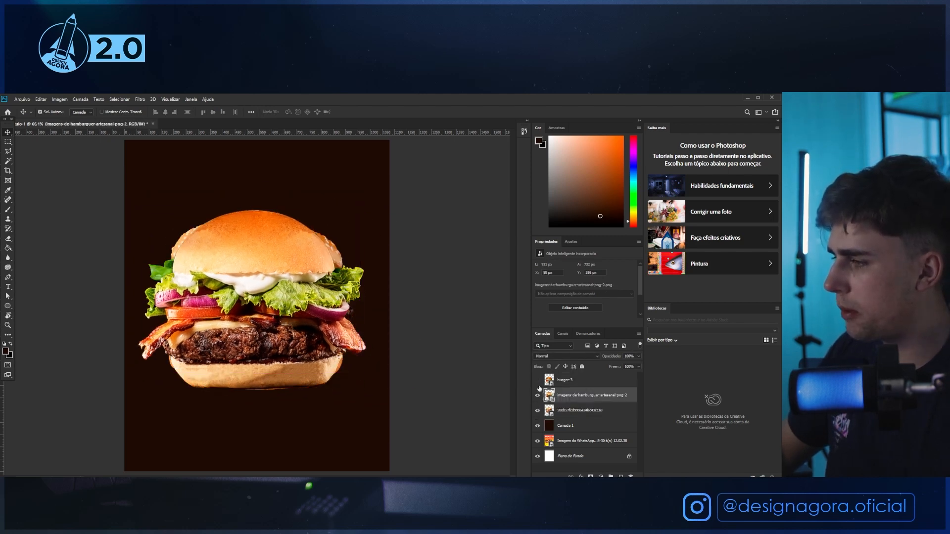
left_click_drag(553, 397, 562, 376)
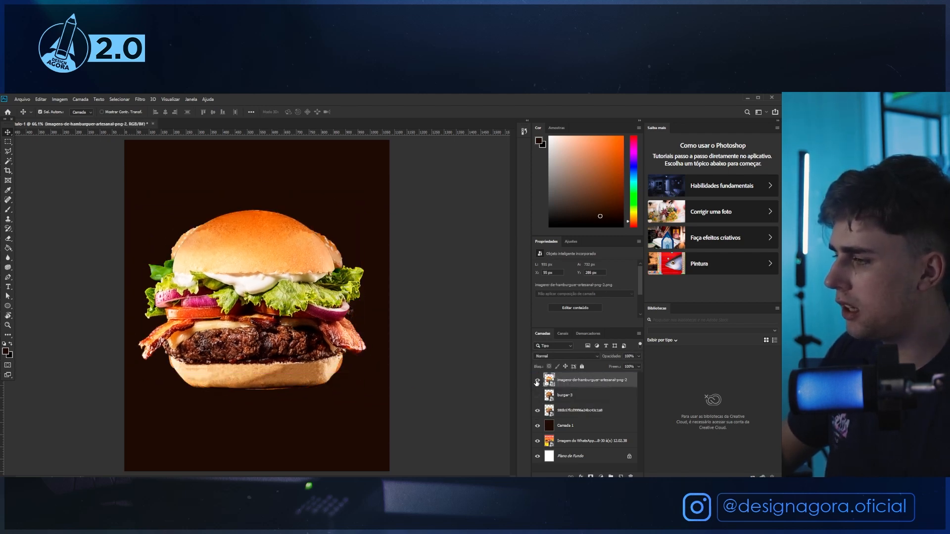
left_click(537, 381)
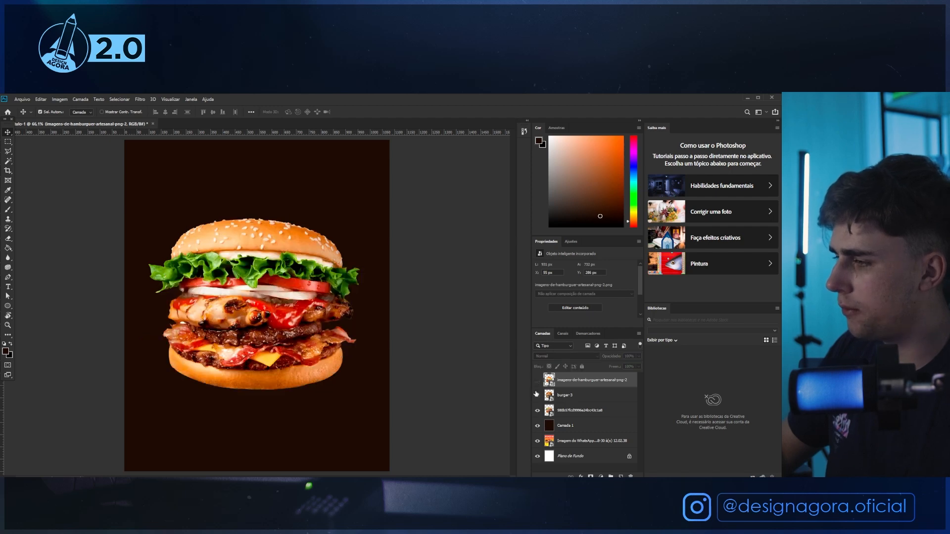
left_click(558, 399)
left_click(539, 396)
Scale the burger-3 and sesame-bun burger layers down together.
left_click(569, 411)
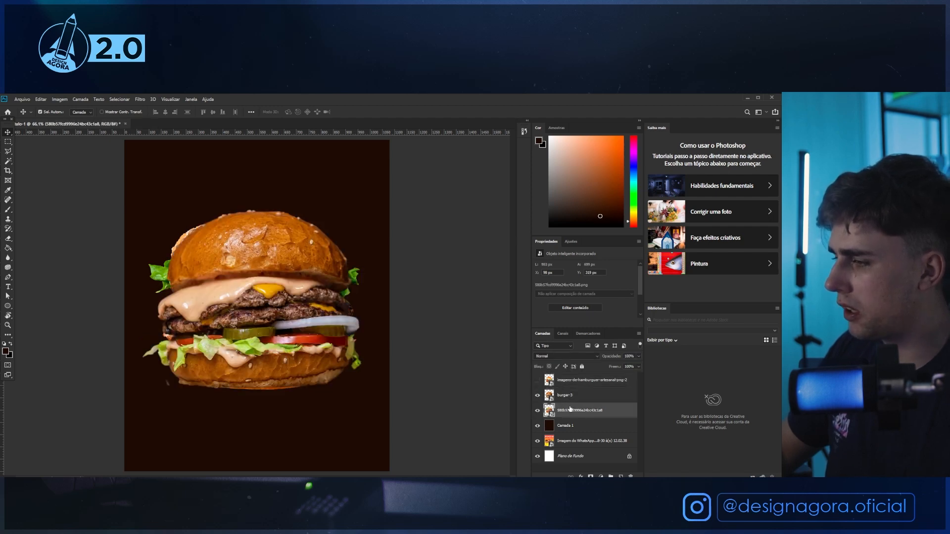
left_click(569, 398, "ctrl")
key("ctrl+t")
left_click_drag(256, 205, 253, 233)
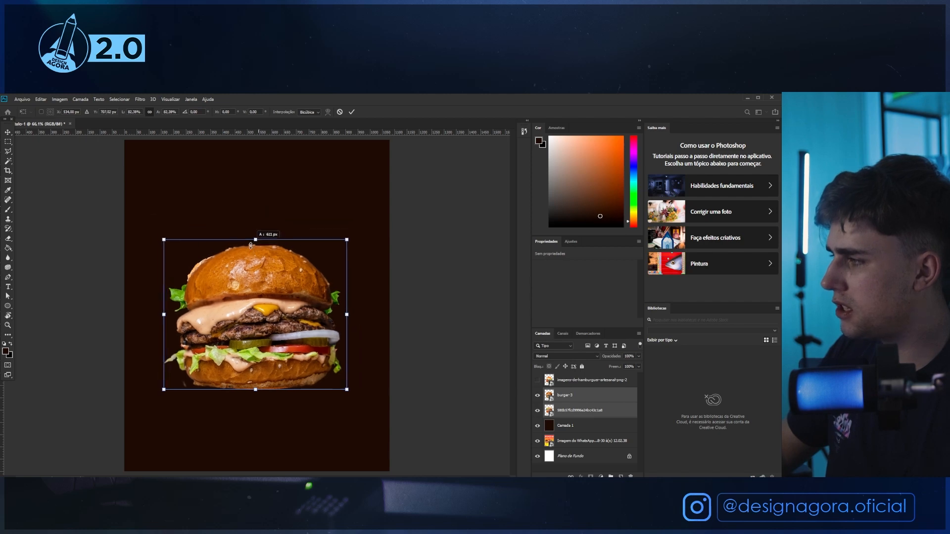
key("Return")
Set the two burgers side by side, with the sesame-bun burger on the left and burger-3 on the right.
left_click_drag(252, 324, 404, 324)
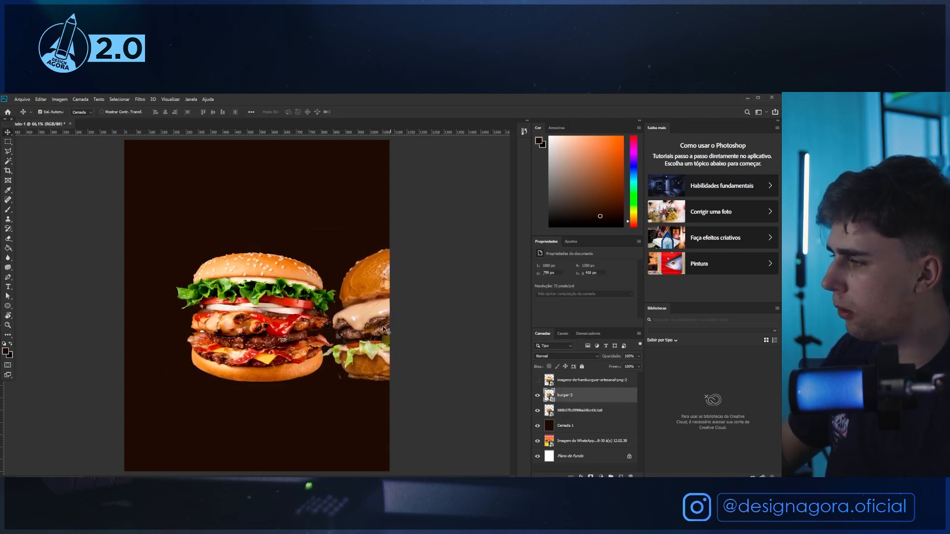
left_click(280, 325, "shift")
left_click_drag(280, 325, 221, 325)
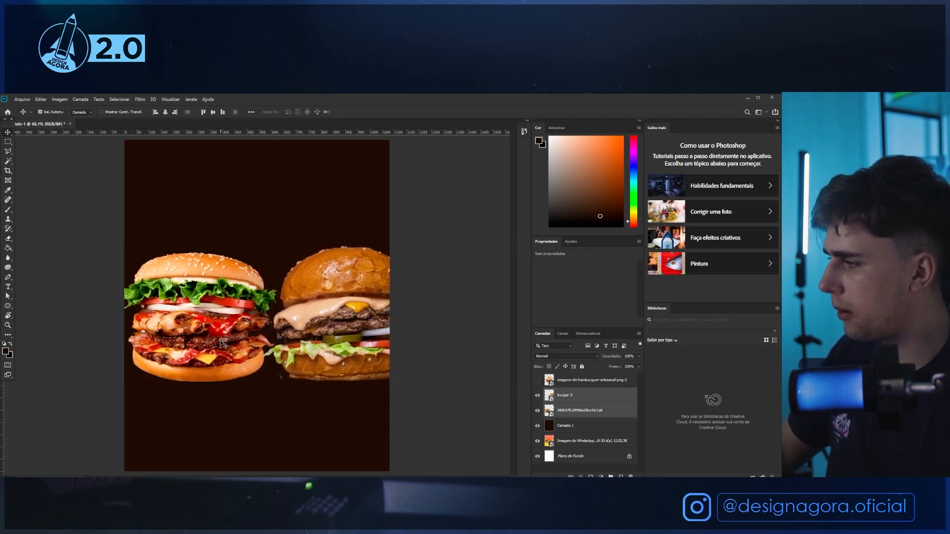
Scale the side-by-side burgers down together to fit the canvas width and adjust their horizontal position.
key("ctrl+t")
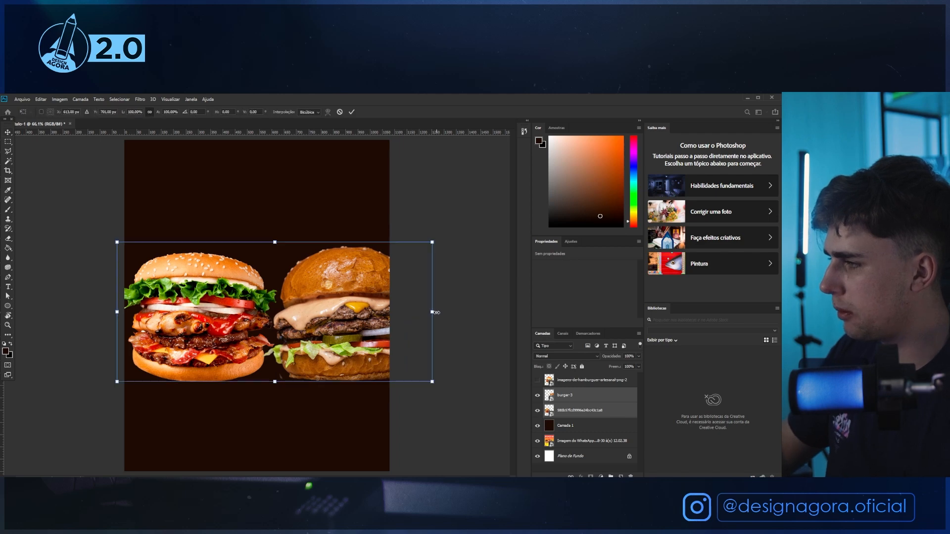
left_click_drag(432, 312, 379, 312)
key("Return")
left_click_drag(294, 324, 313, 324)
left_click(509, 371)
Show the hidden top burger layer, scale it to about 122% and centre it in front of the two side burgers.
left_click(569, 384)
left_click(538, 381)
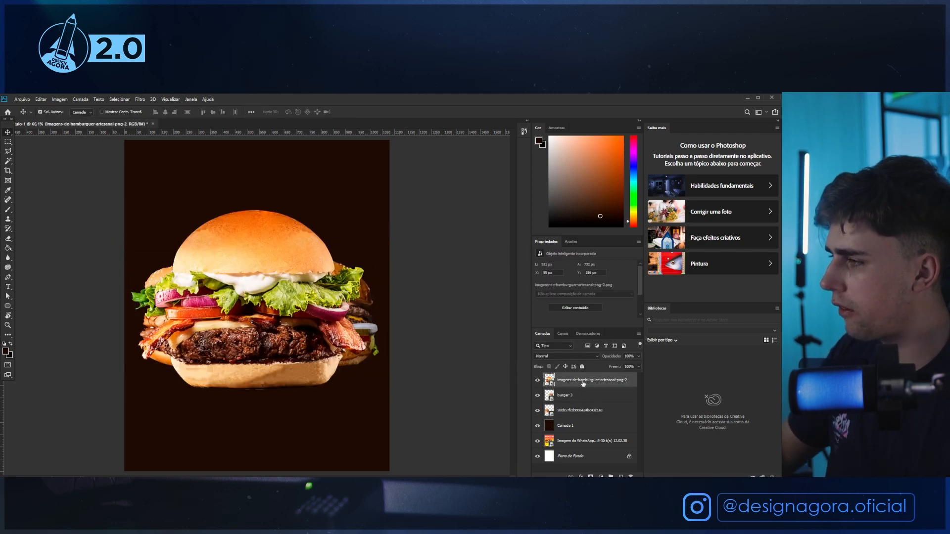
key("ctrl+t")
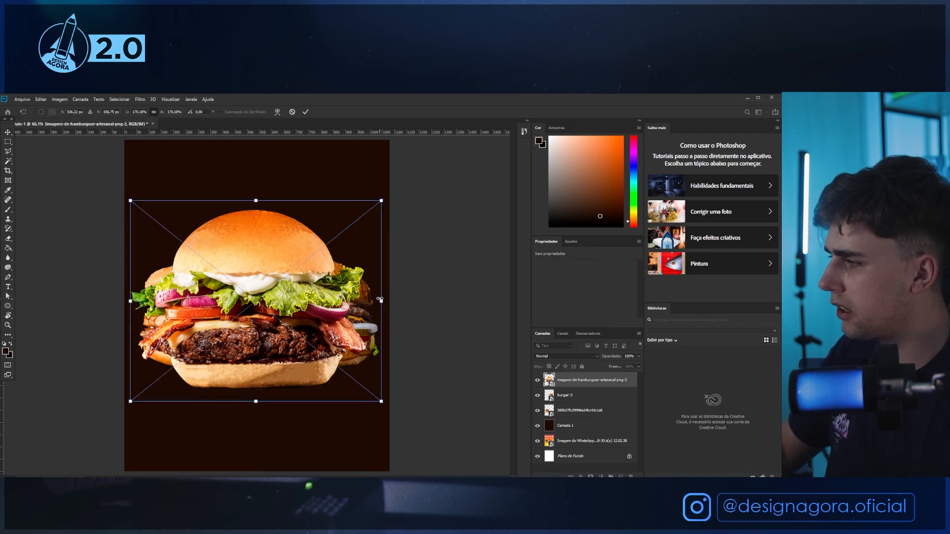
left_click_drag(379, 299, 345, 311)
left_click_drag(315, 336, 353, 315)
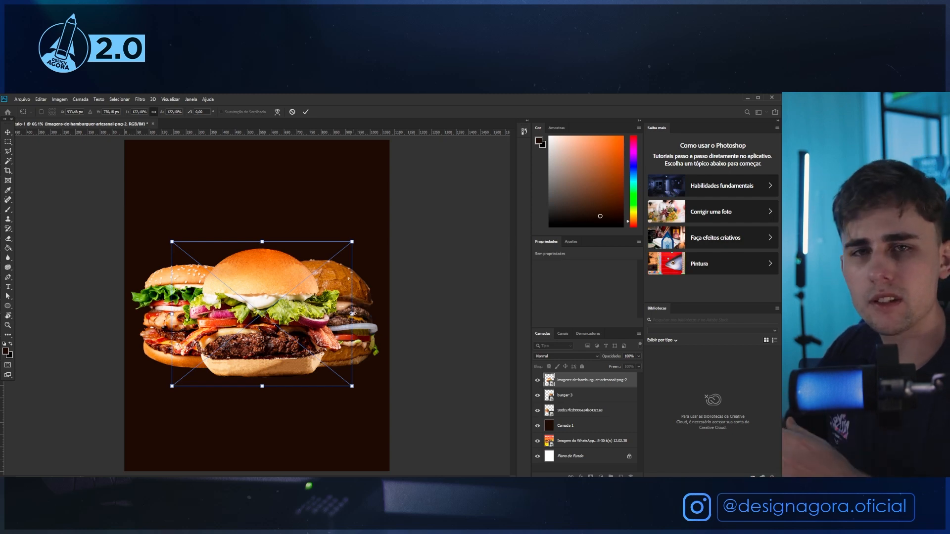
key("Return")
Place a horizontal guide along the base of the side burgers to check their alignment, and hide the guides.
left_click_drag(381, 134, 332, 366)
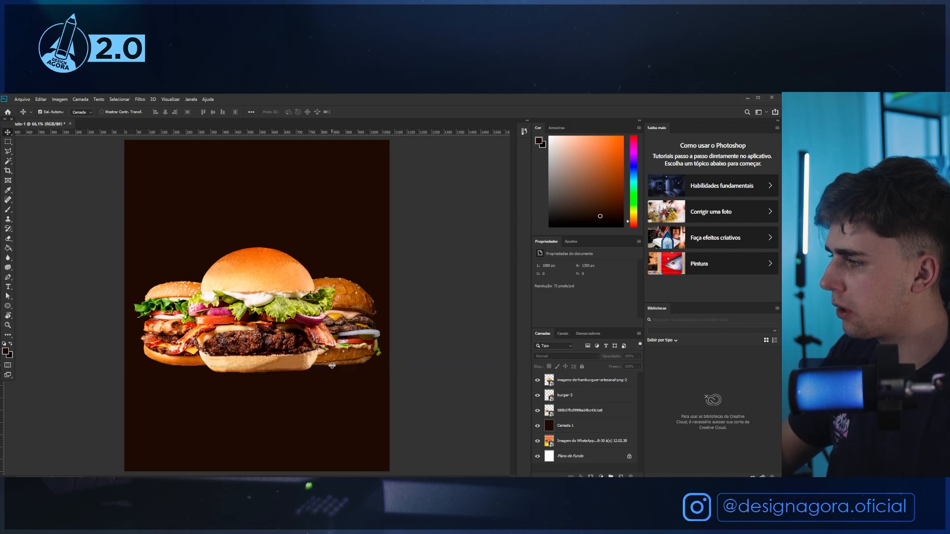
scroll(261, 362, "up", 2)
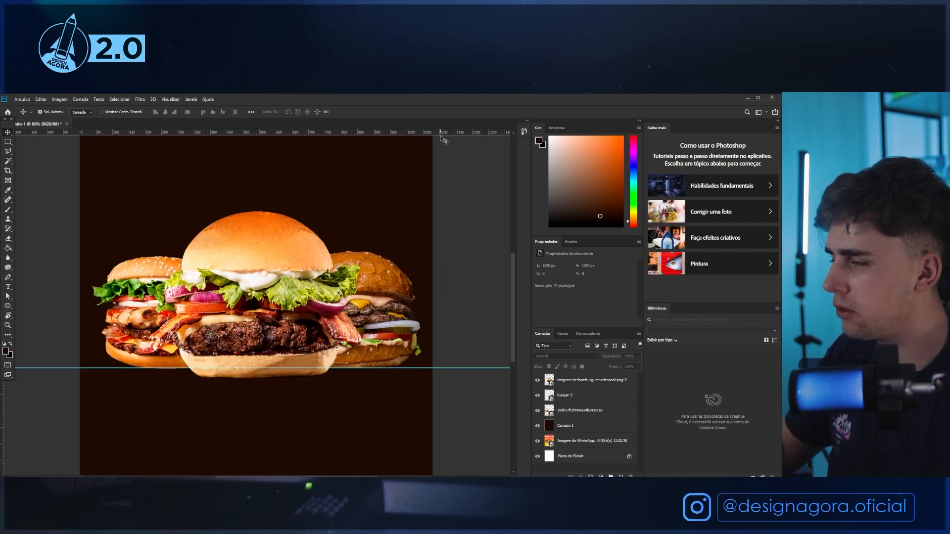
key("ctrl+semicolon")
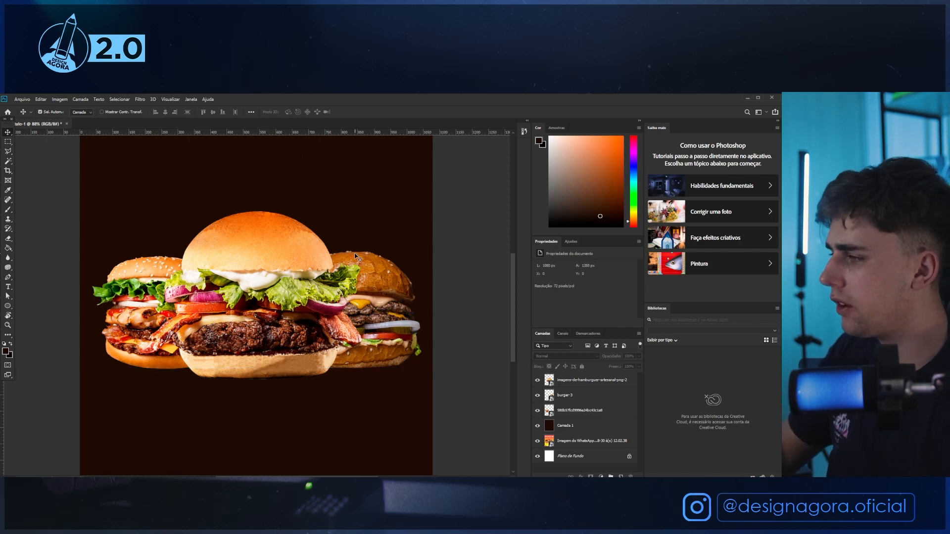
Select all three burger layers and shift them together slightly to adjust the group's horizontal position on the canvas.
scroll(274, 346, "down", 5)
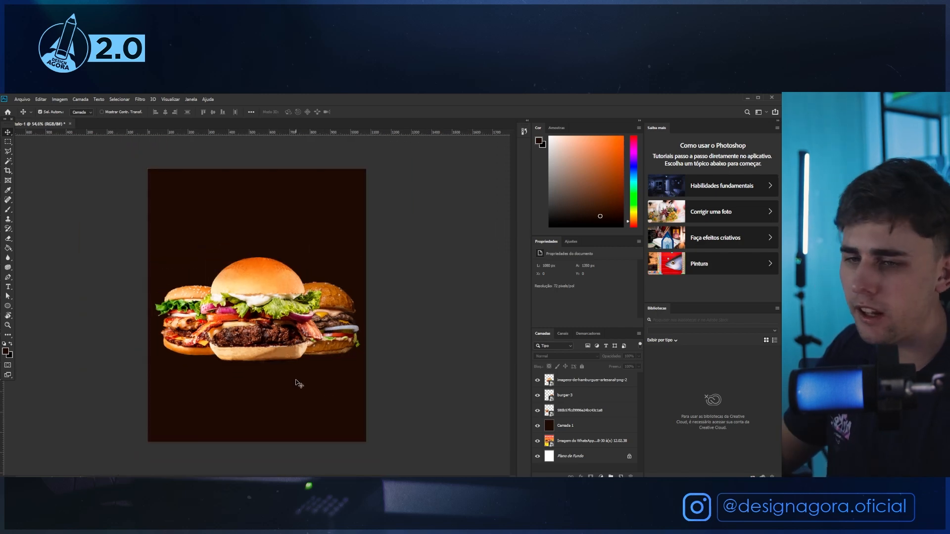
scroll(255, 391, "up", 2)
left_click(280, 356)
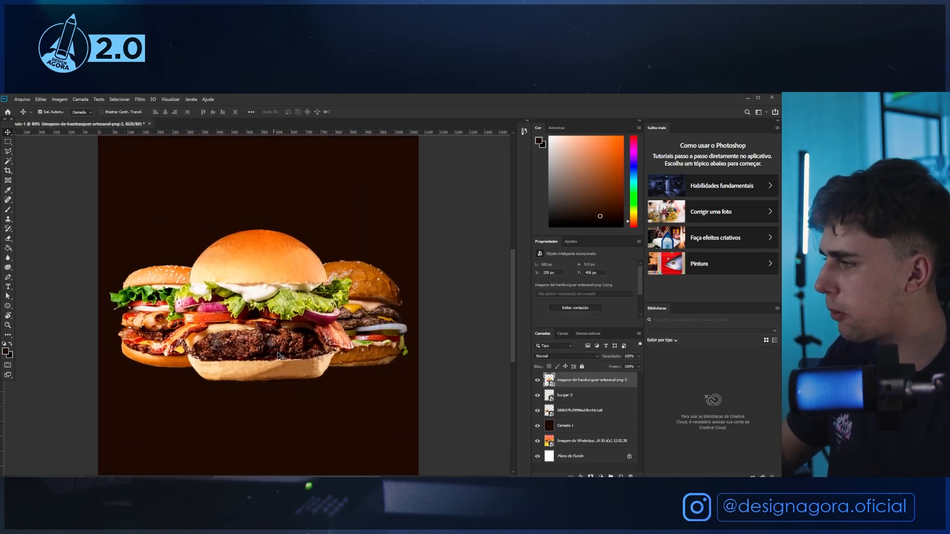
scroll(279, 355, "down", 2)
left_click(184, 335, "shift")
left_click(322, 329, "shift")
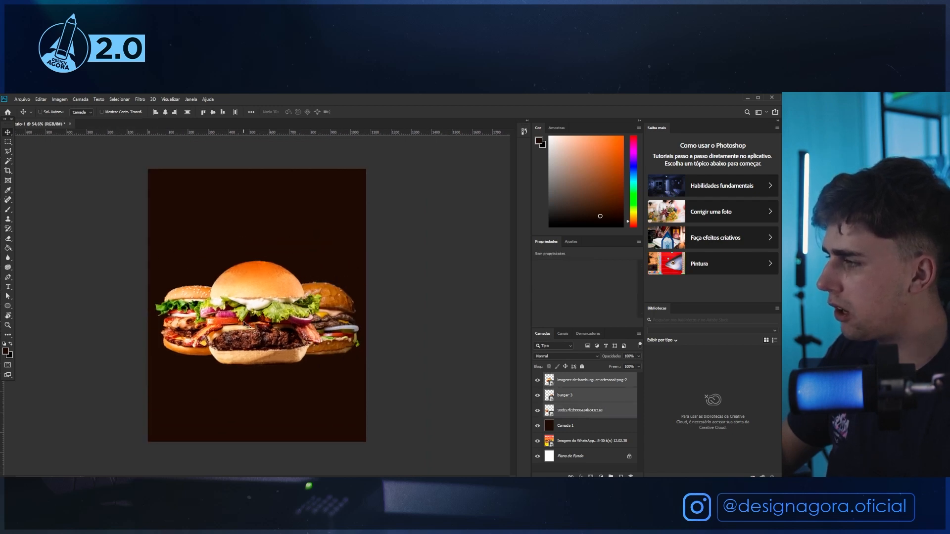
scroll(244, 324, "up", 2)
key("ctrl+t")
left_click_drag(286, 326, 290, 327)
key("Return")
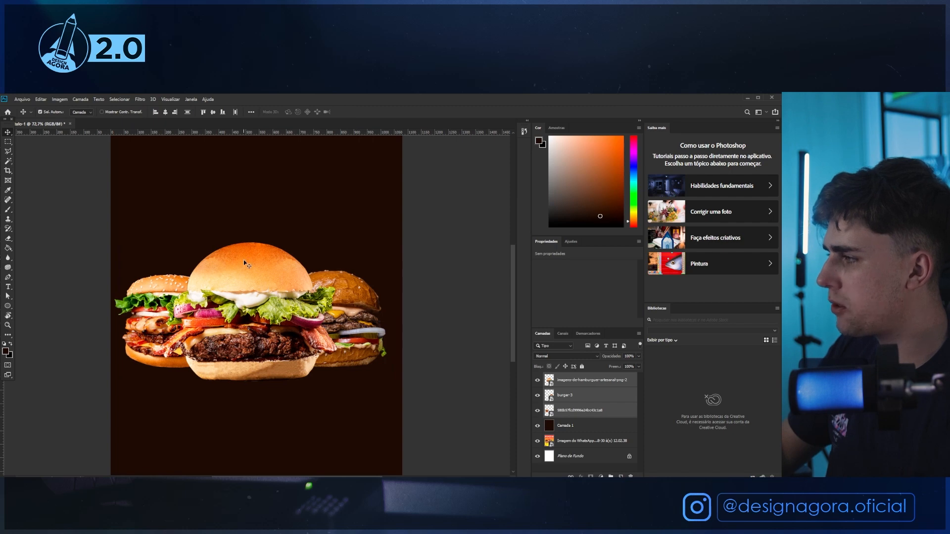
Examine the width and height settings for a new document and leave without creating one.
left_click(22, 99)
left_click(22, 108)
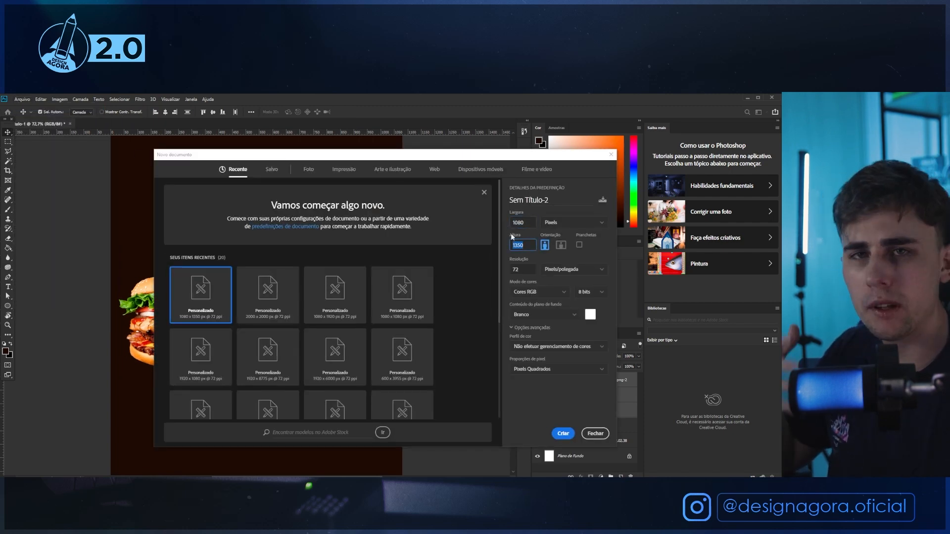
left_click(604, 436)
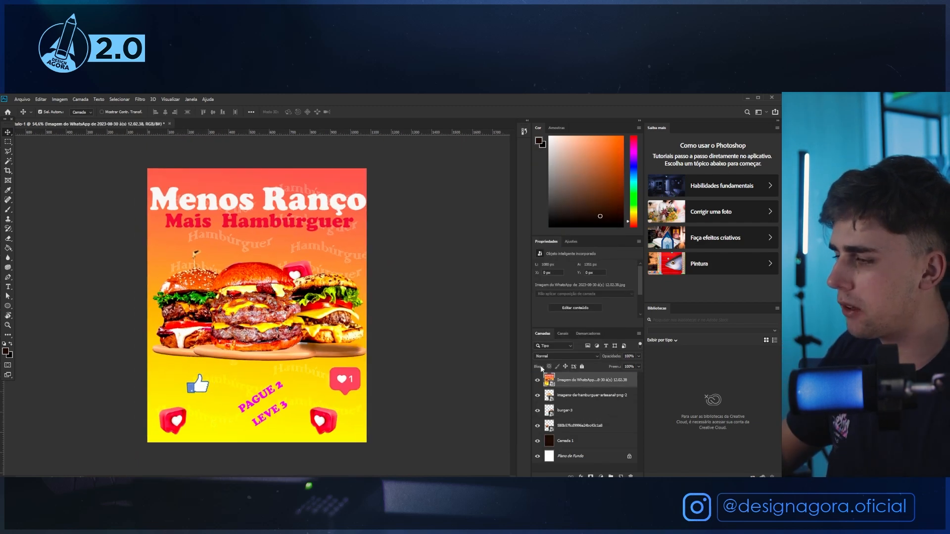
Bring the original flyer layer to the front to examine the boards under its burgers, and return it below the dark background layer.
left_click_drag(582, 385, 575, 448)
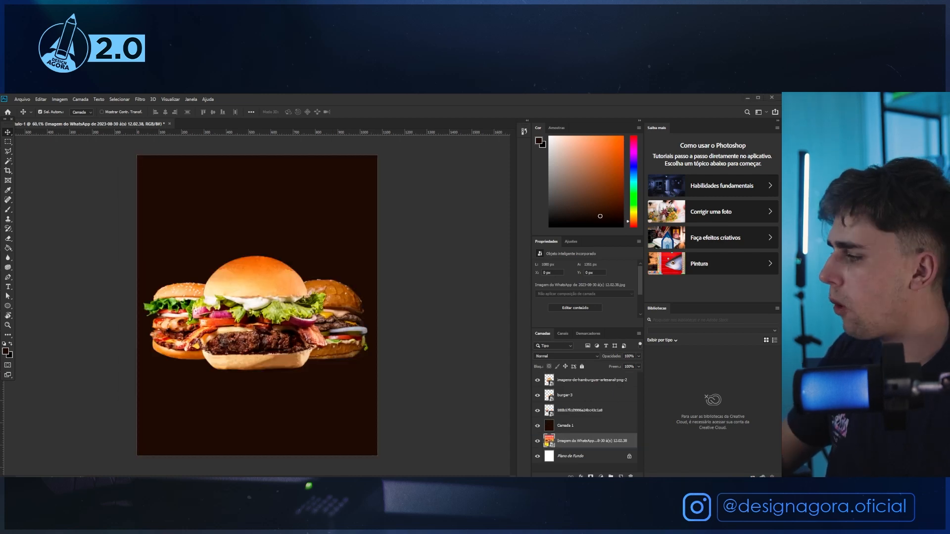
key("alt+Tab")
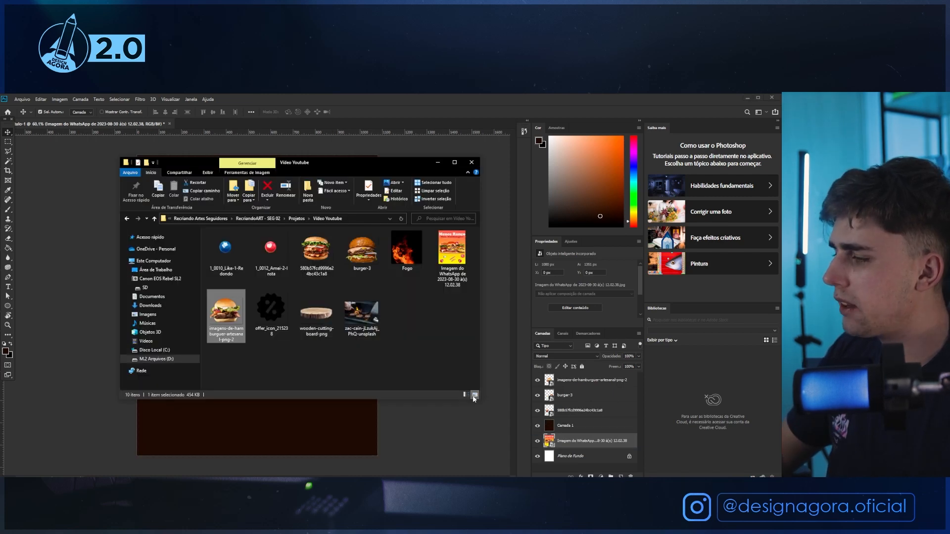
key("alt+Tab")
left_click_drag(567, 447, 569, 376)
scroll(249, 401, "up", 3)
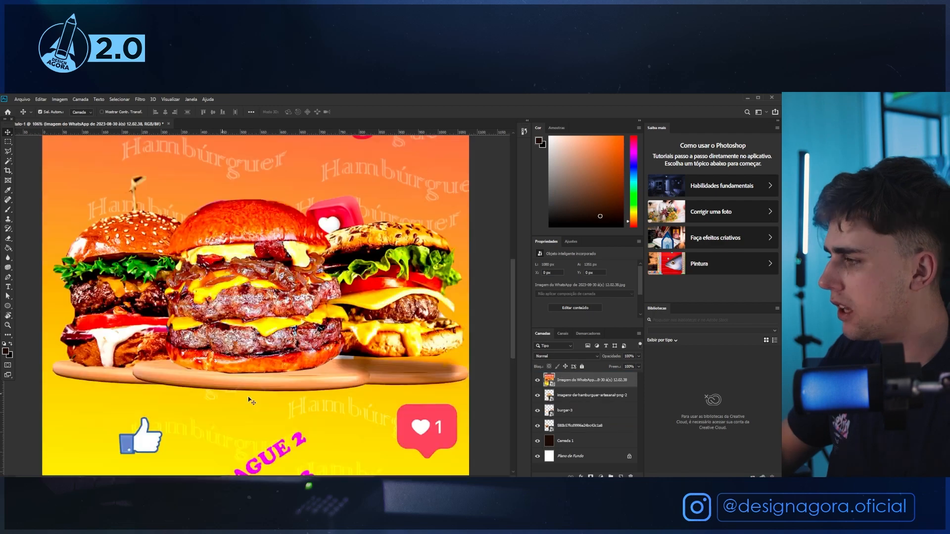
scroll(336, 368, "up", 2)
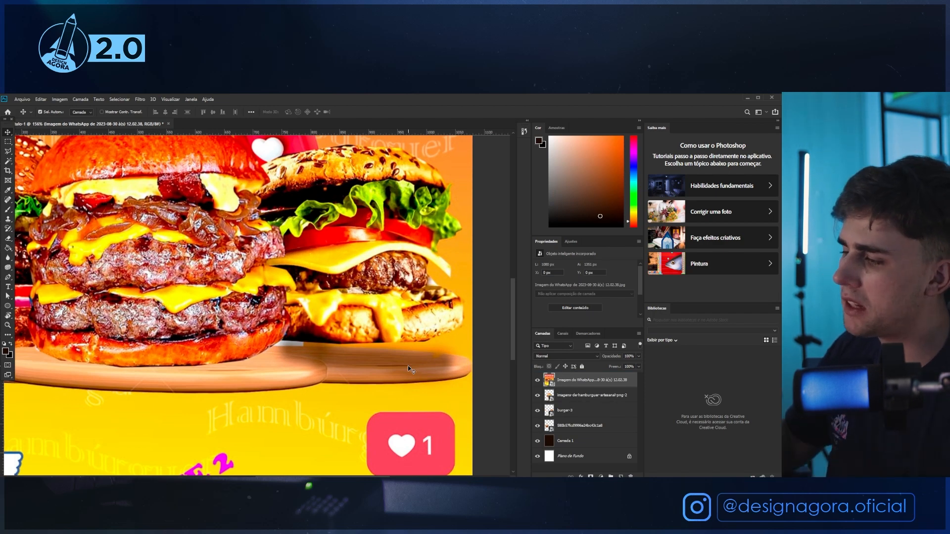
left_click_drag(575, 378, 574, 448)
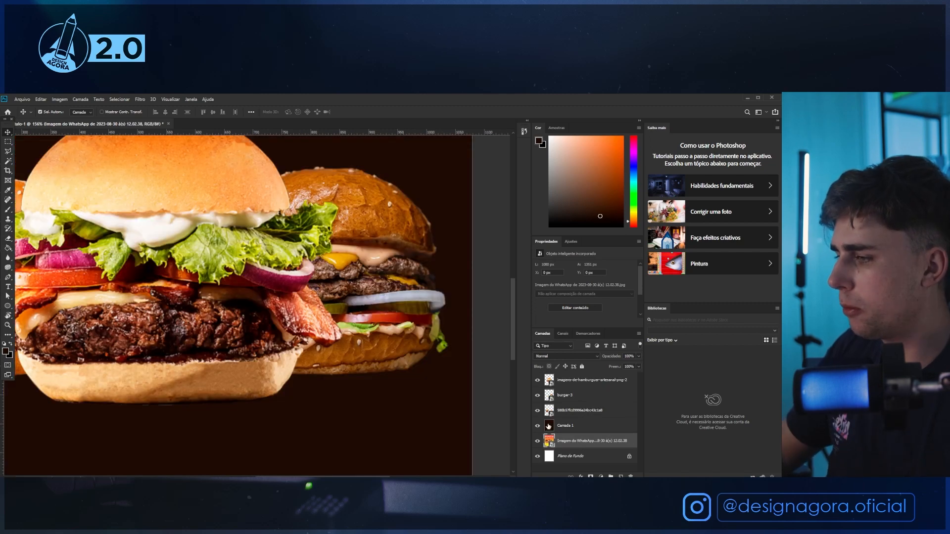
Place the wooden-cutting-board image from the project folder, then scale and position it beneath the centre burger.
key("alt+Tab")
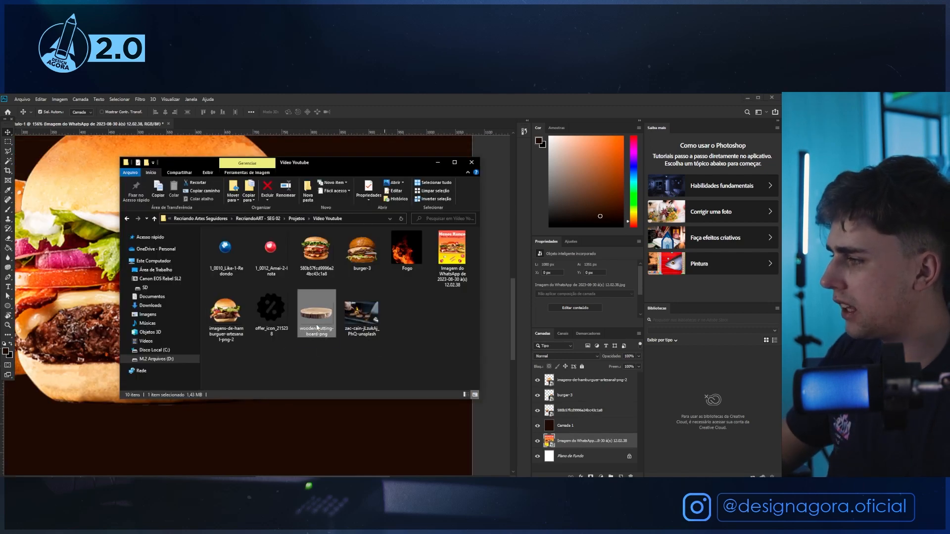
mouse_move(317, 328)
left_mouse_down()
mouse_move(448, 330)
mouse_move(314, 336)
left_mouse_up()
left_click_drag(292, 348, 311, 382)
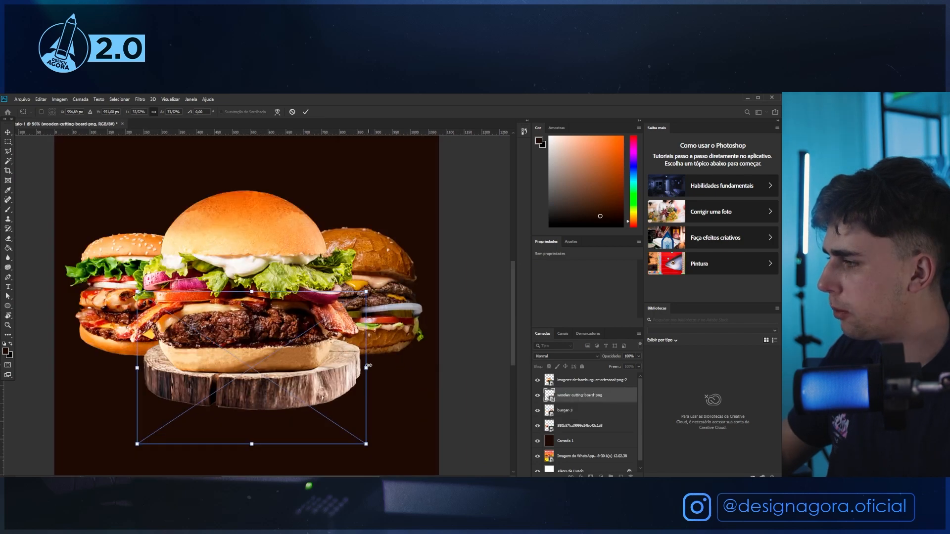
left_click_drag(367, 367, 328, 386)
Duplicate the wooden board, move the copy behind the side burgers and scale it down beneath the right burger.
key("ctrl+j")
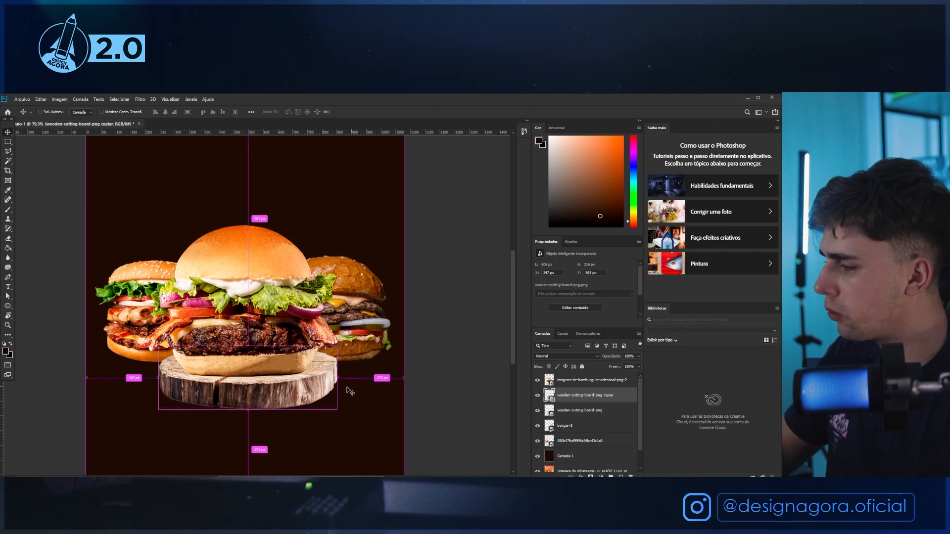
left_click_drag(580, 396, 579, 447)
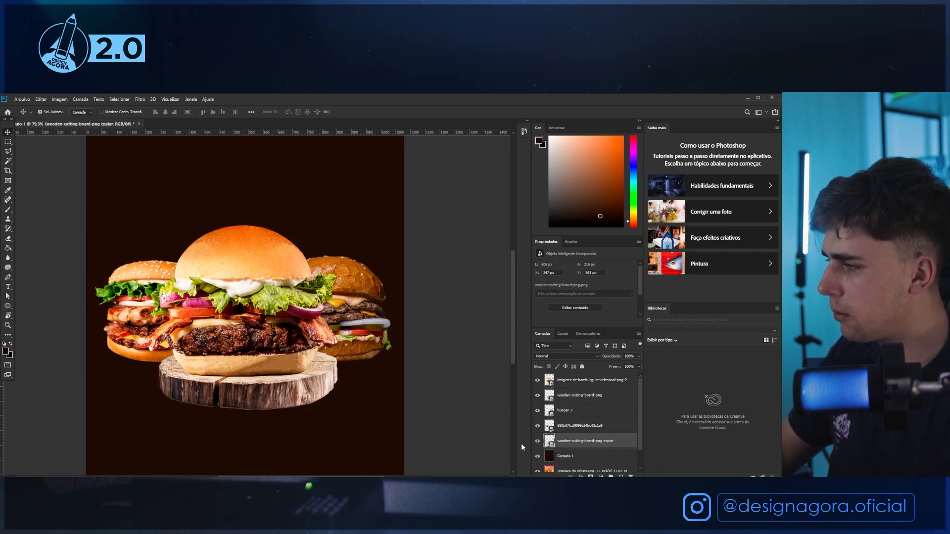
key("ctrl+t")
left_click_drag(305, 382, 370, 368)
key("Return")
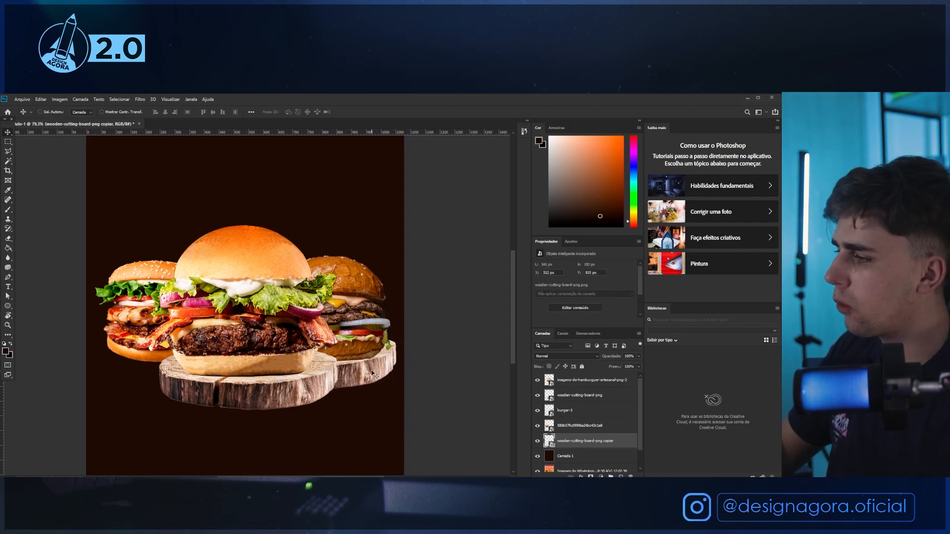
Duplicate the right wooden board and position the new copy beneath the left burger.
key("ctrl+t")
left_click_drag(375, 375, 240, 371)
key("Return")
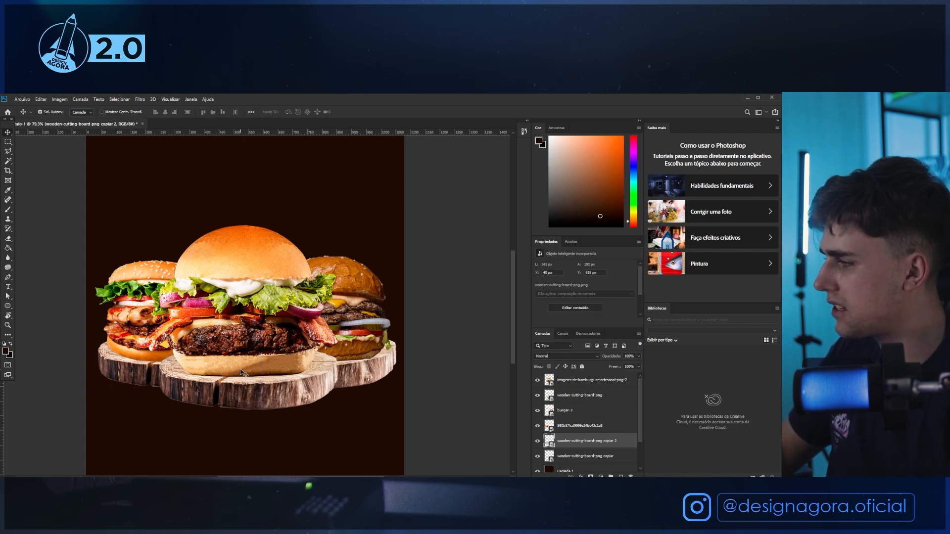
scroll(132, 373, "up", 5)
left_click_drag(139, 374, 134, 376)
scroll(143, 375, "down", 2)
scroll(160, 376, "down", 2)
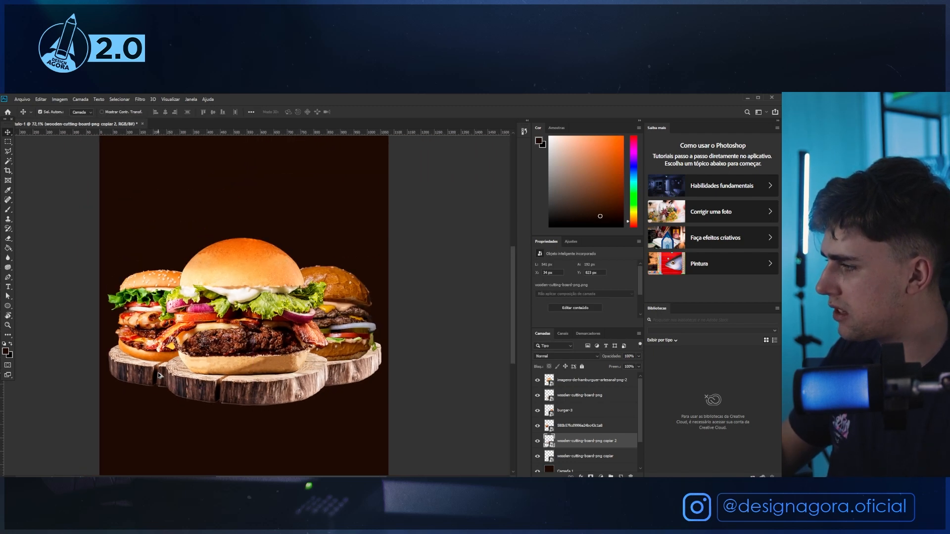
scroll(159, 374, "down", 2)
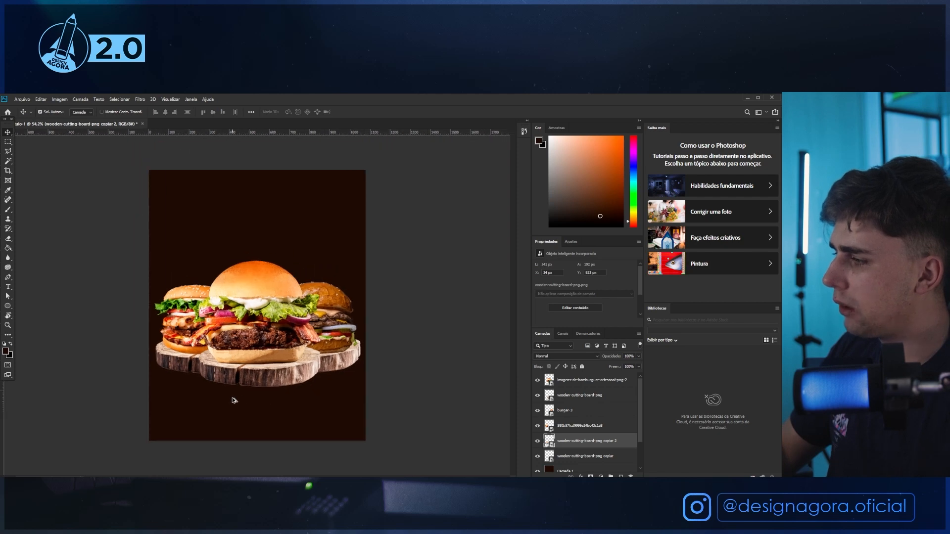
Flip the left wooden board horizontally, scale it to about 28.4% and rotate it slightly under the burger.
scroll(170, 376, "up", 3)
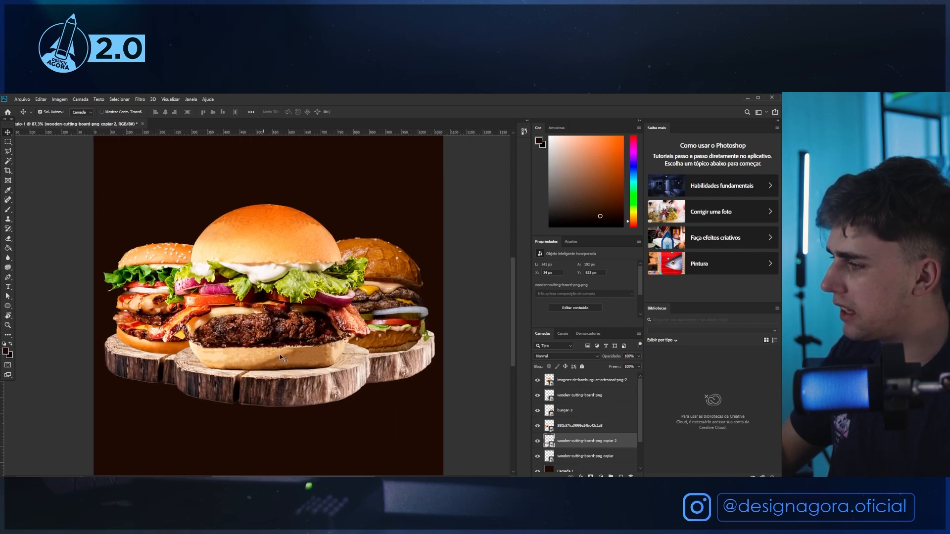
key("ctrl+t")
right_click(154, 360)
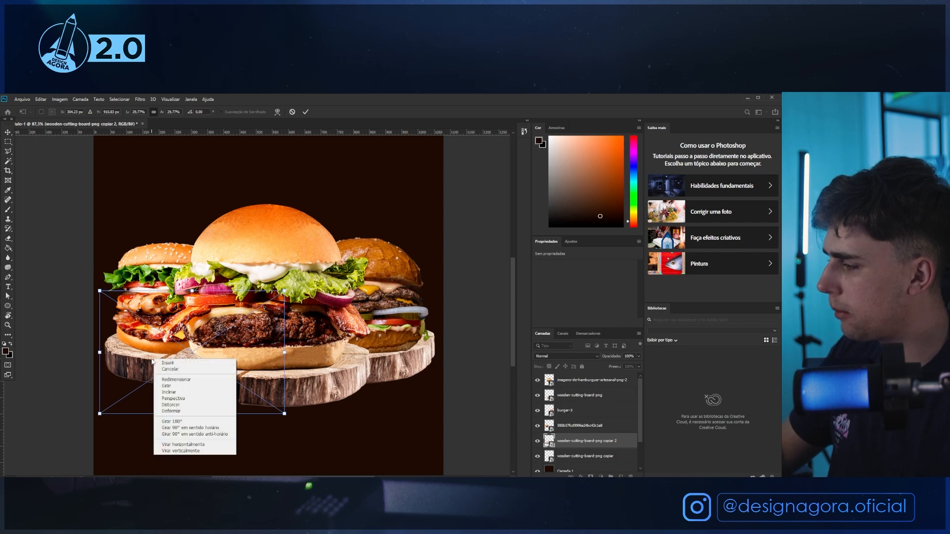
left_click(200, 445)
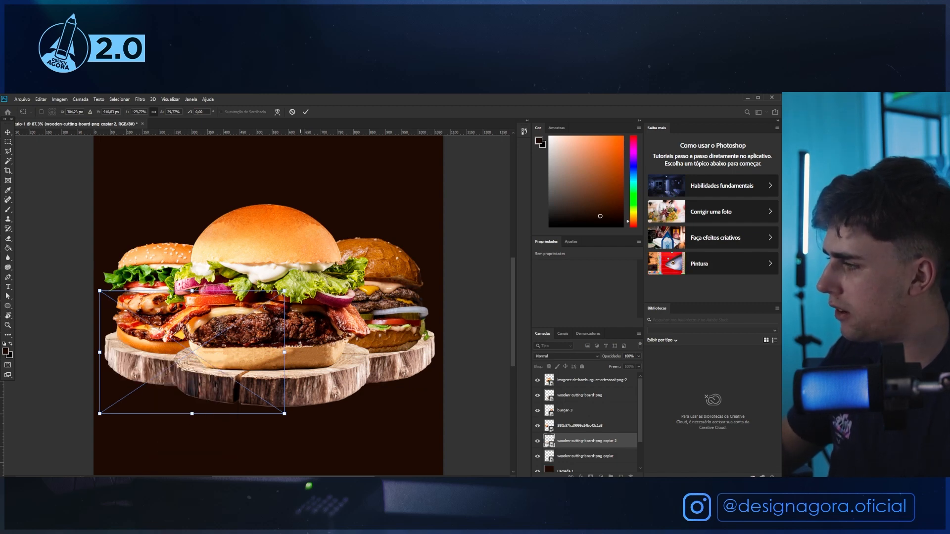
left_click_drag(285, 352, 250, 368)
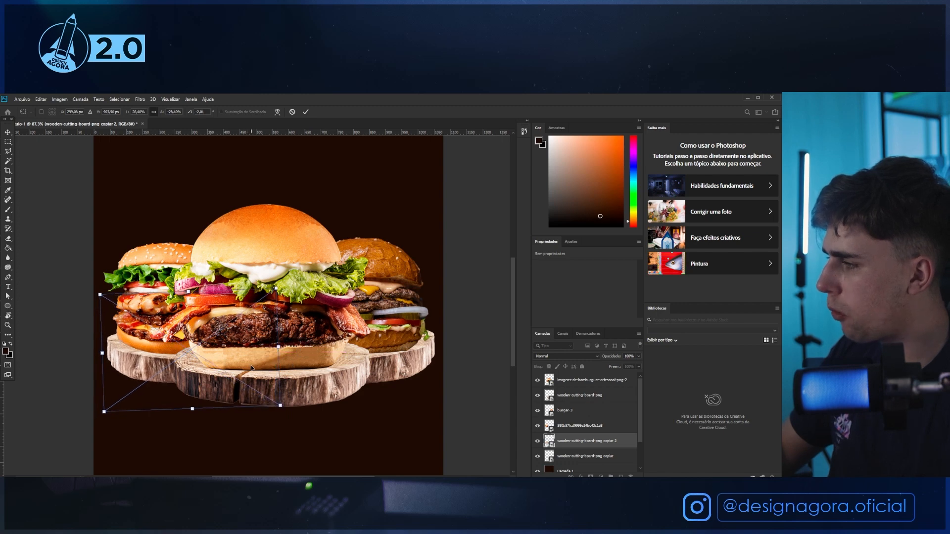
key("Return")
scroll(257, 371, "down", 3)
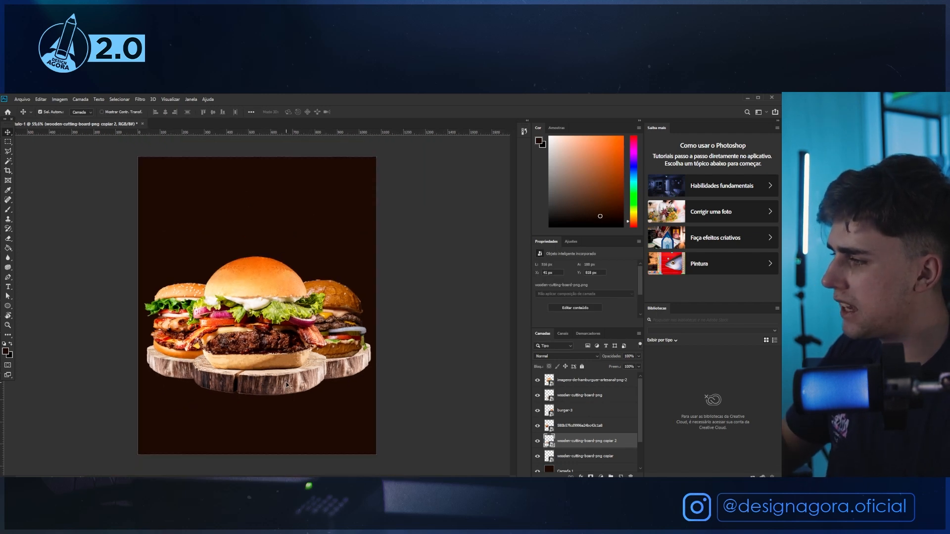
scroll(244, 393, "up", 3)
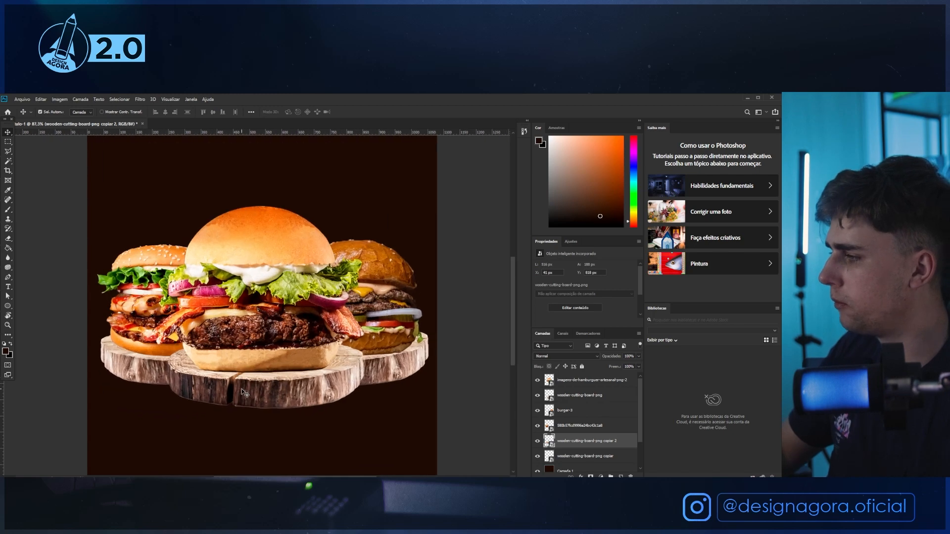
Try shifting the front wooden board over towards the right board, and undo the move.
left_click(334, 382)
scroll(335, 382, "up", 2)
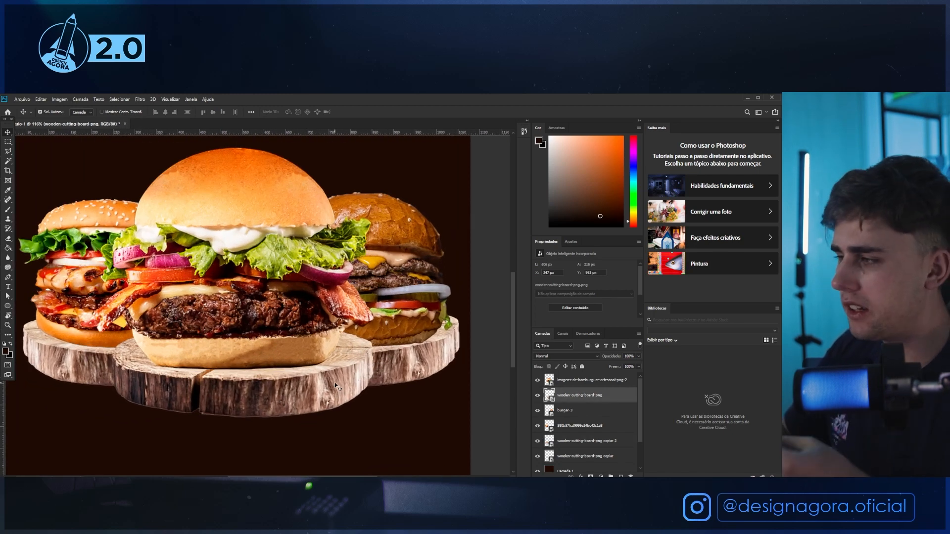
left_click_drag(335, 382, 403, 360)
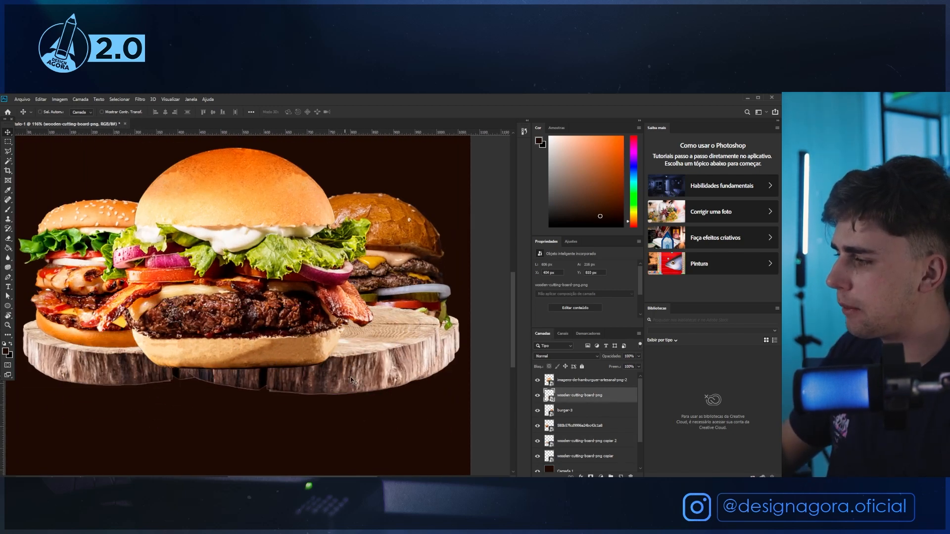
key("ctrl+z")
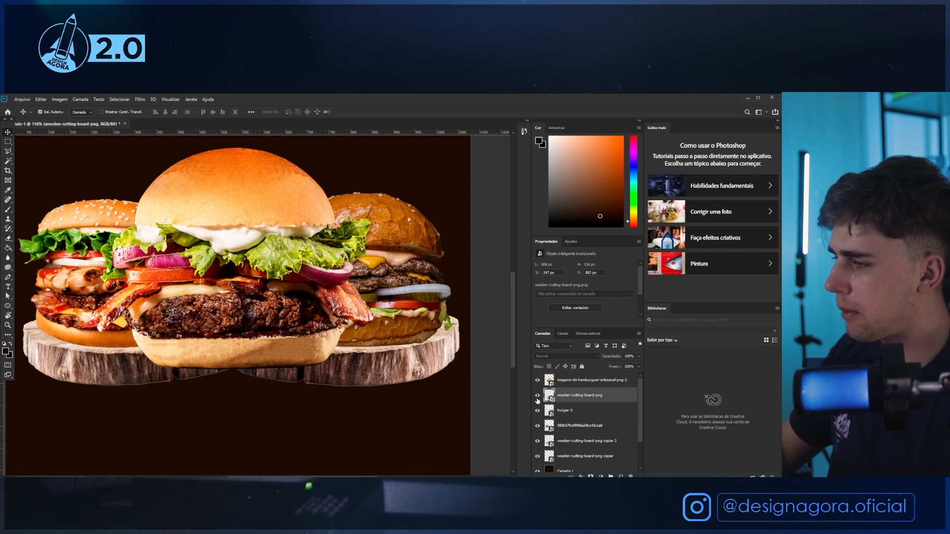
Move the front board's layer below the left board's and try different board positions, undoing each move.
left_click_drag(534, 400, 553, 440)
scroll(241, 375, "down", 2)
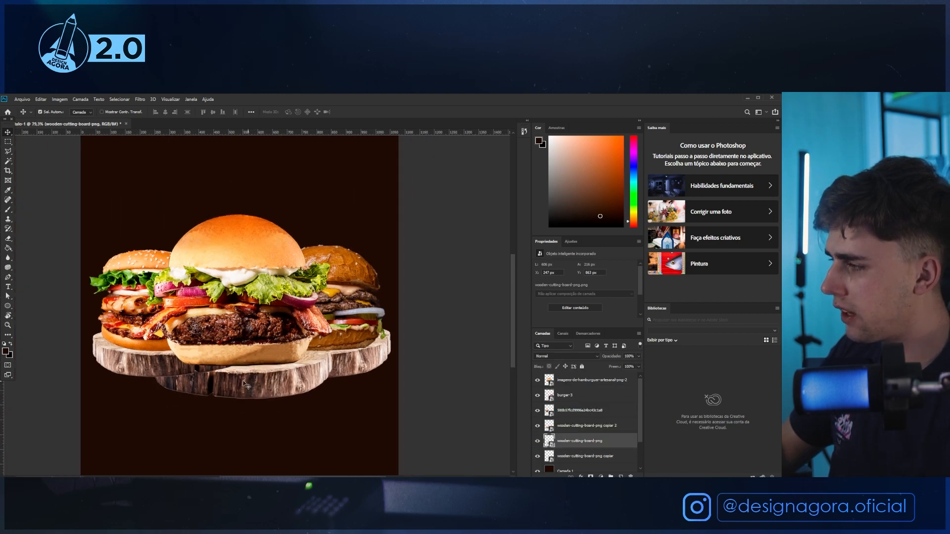
left_click_drag(172, 376, 161, 389)
key("ctrl+z")
left_click_drag(282, 384, 221, 395)
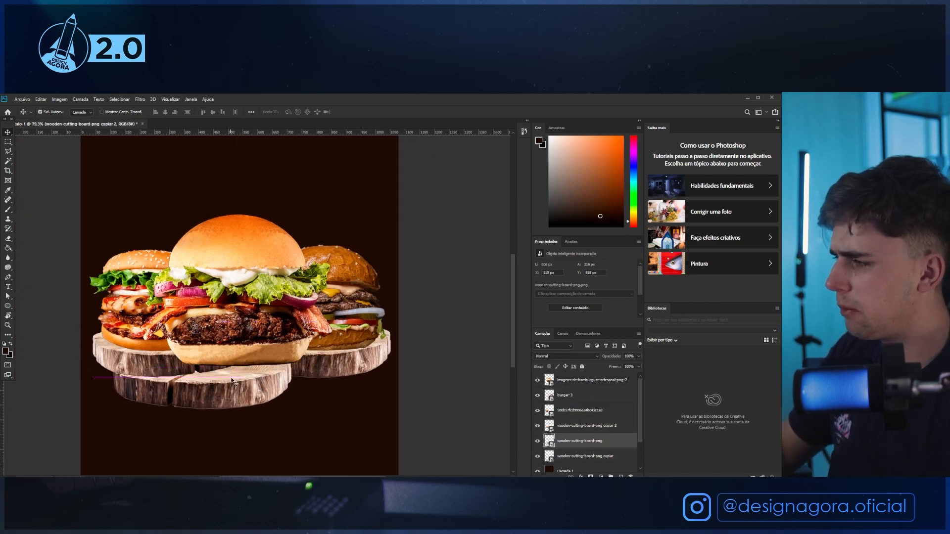
key("ctrl+z")
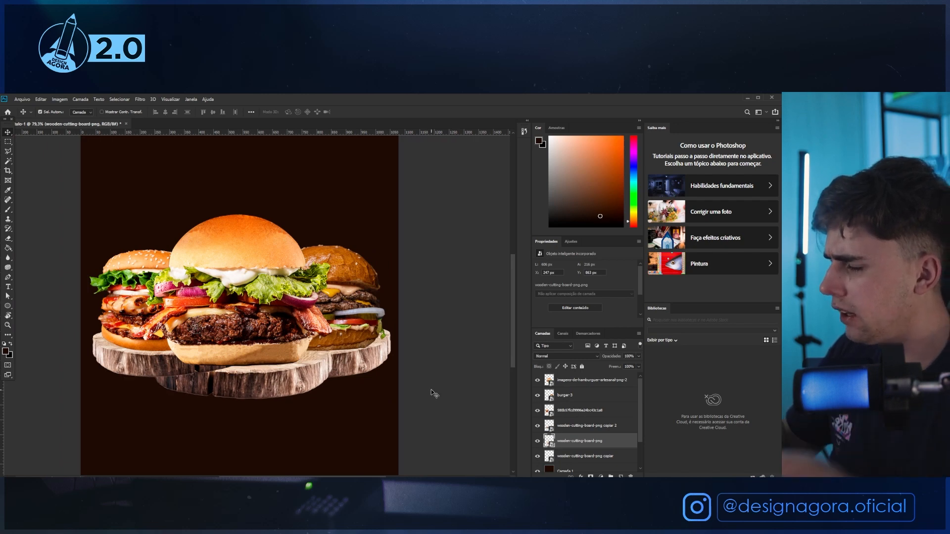
Raise the front board's layer back to directly beneath the centre burger and deselect it.
key("ctrl+bracketright")
key("ctrl+bracketright")
key("ctrl+bracketright")
left_click(466, 374)
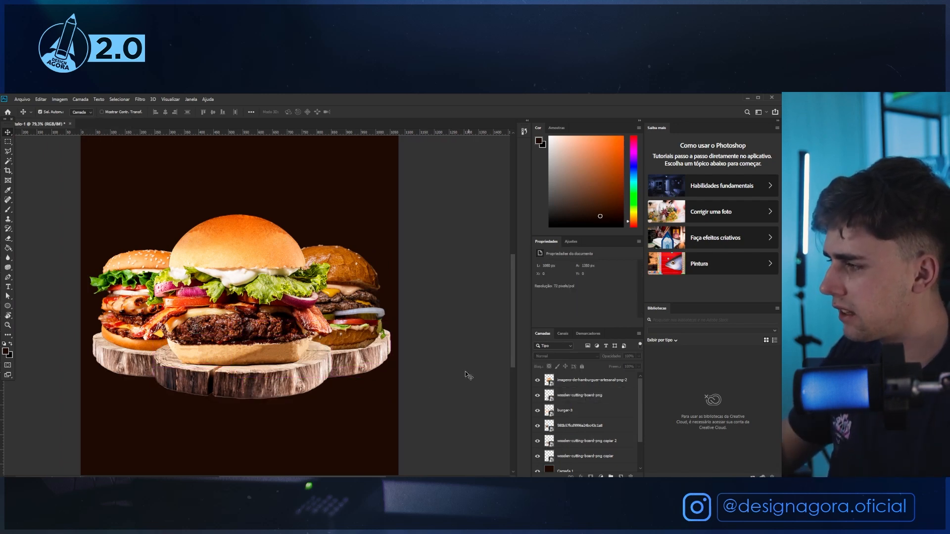
Select the centre burger with its wooden board and move both slightly down.
left_click(266, 387)
left_click(240, 346, "shift")
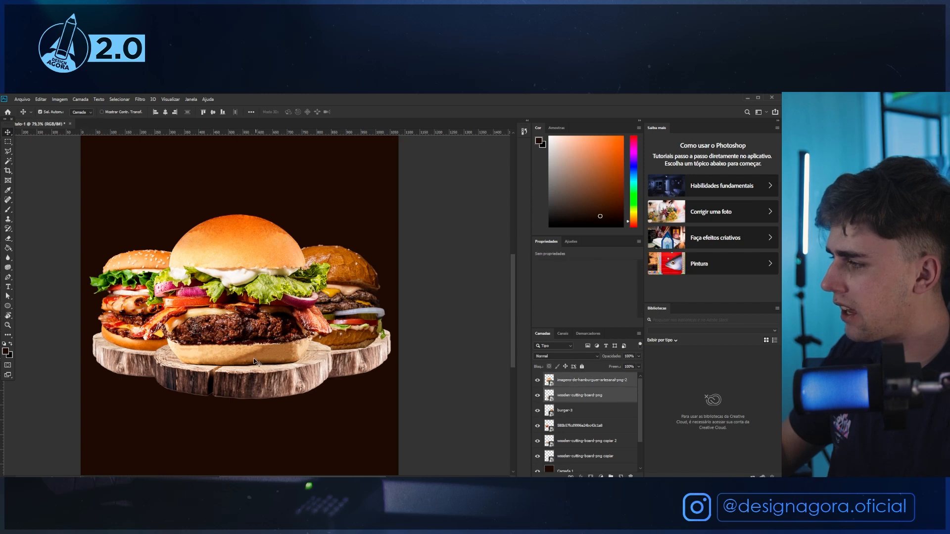
left_click_drag(236, 354, 258, 346)
Select the right burger with its wooden board and shift both slightly upward.
mouse_move(375, 354)
left_mouse_down()
mouse_move(384, 345)
mouse_move(383, 363)
left_mouse_up()
key("ctrl+z")
left_click(353, 335, "shift")
left_click_drag(352, 335, 358, 360)
key("ctrl+z")
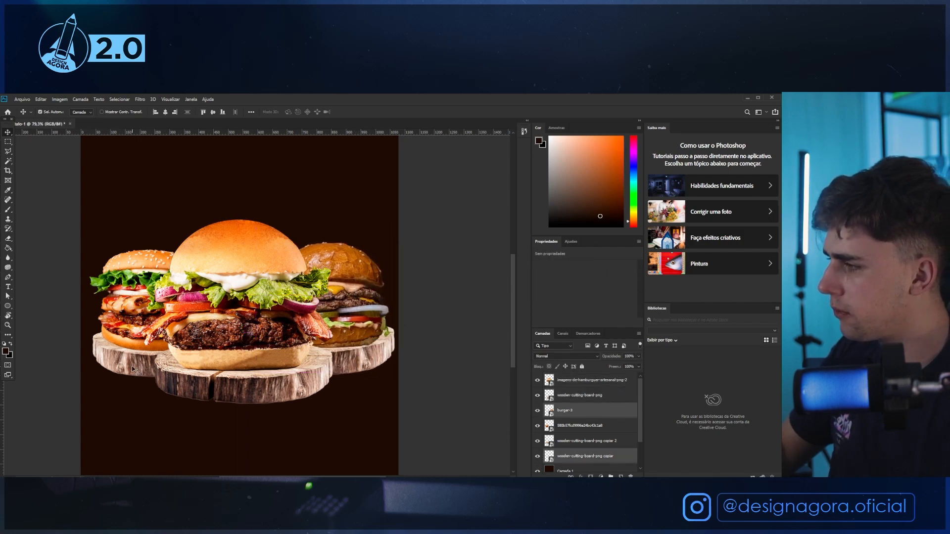
Select the left burger with its wooden board and try shifting their position, undoing the trial moves.
left_click_drag(132, 368, 140, 337)
key("ctrl+z")
left_click(135, 341, "shift")
key("ctrl+z")
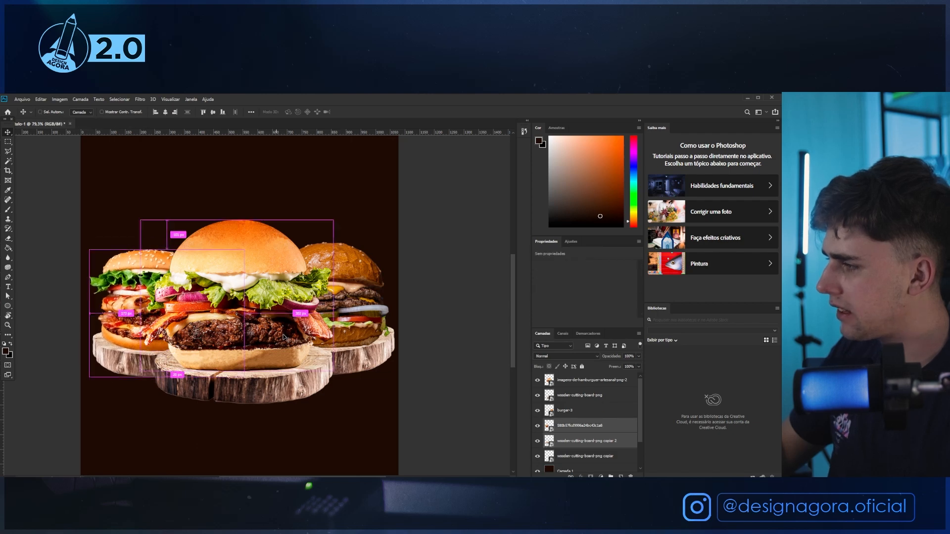
Select the left and right burgers with their wooden boards and scale them down together to about 94%.
scroll(349, 345, "up", 1)
left_click(415, 389)
left_click_drag(349, 346, 410, 363)
scroll(423, 386, "down", 2)
left_click(422, 380, "shift")
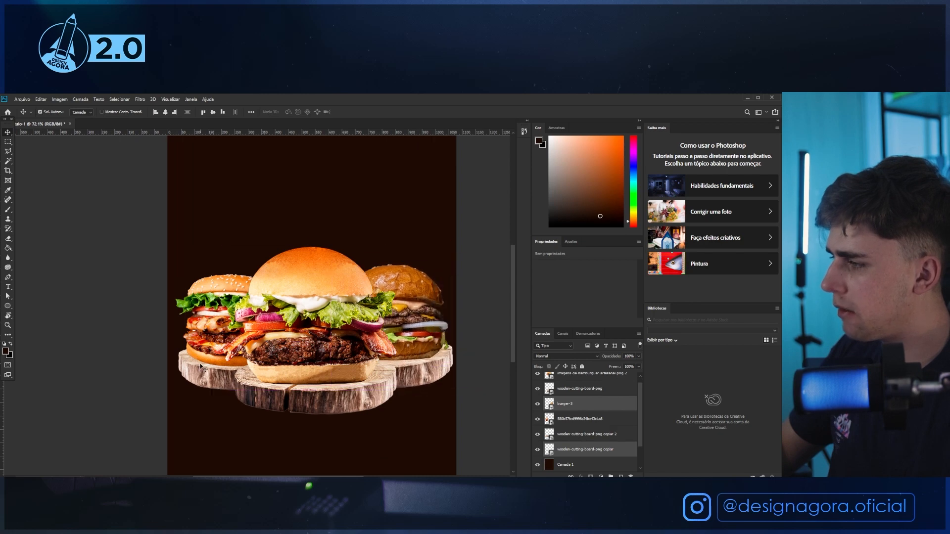
left_click(202, 367, "shift")
key("ctrl+t")
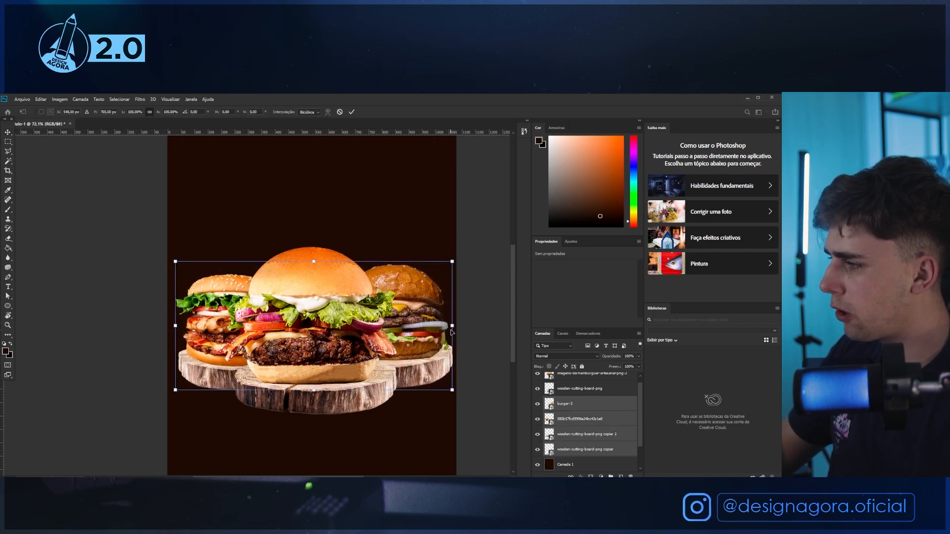
left_click_drag(452, 327, 437, 327)
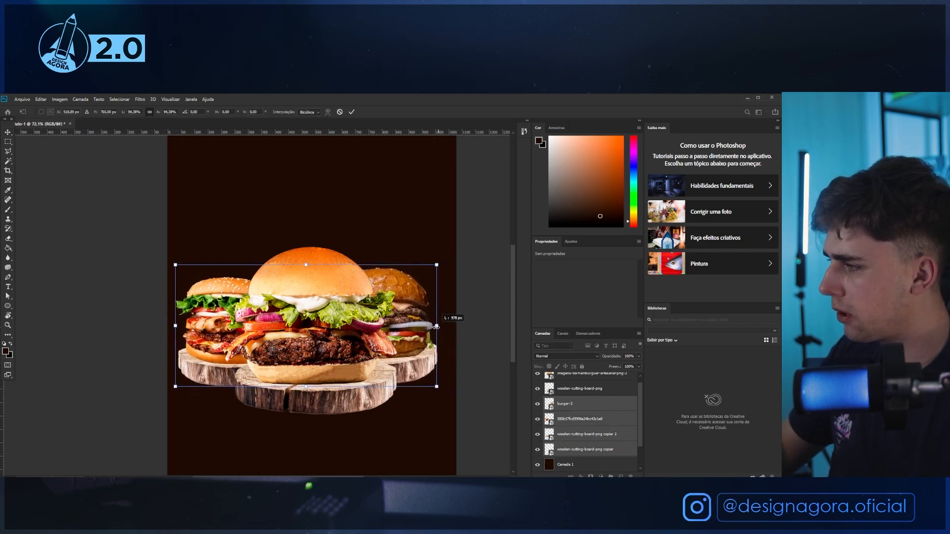
key("Return")
Select the right burger with its wooden board and move both about 41 px to the right.
left_click(417, 392)
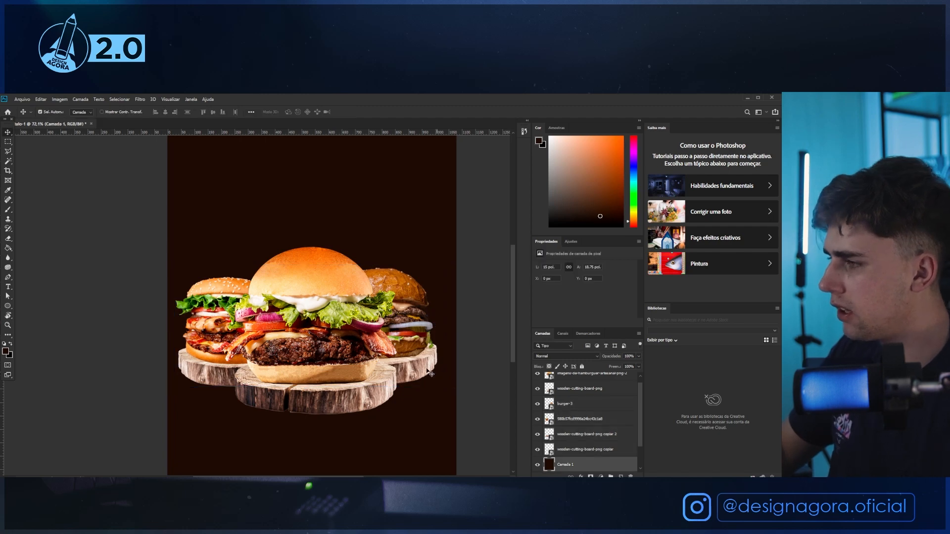
left_click(421, 375)
left_click(414, 347, "shift")
left_click_drag(414, 347, 423, 348)
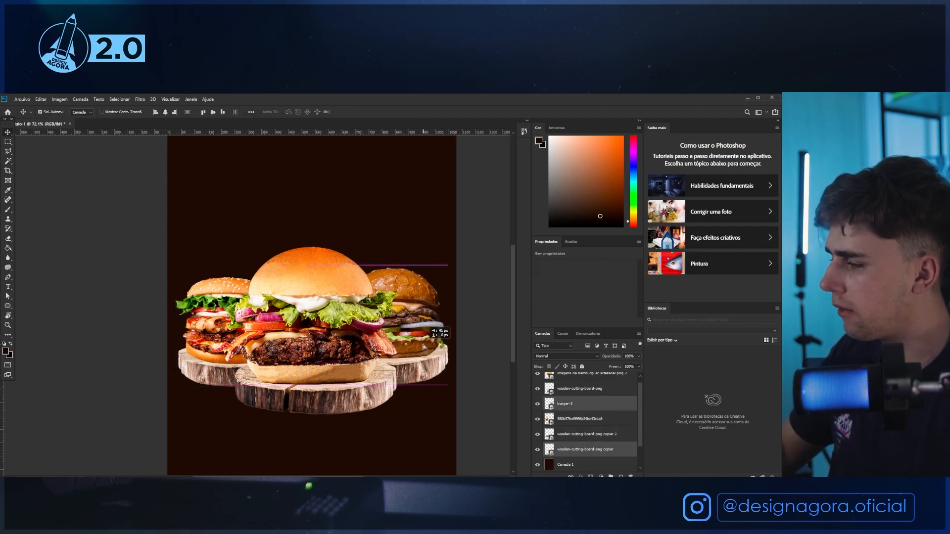
scroll(421, 368, "down", 4)
scroll(354, 414, "up", 4)
Select all three burgers with their wooden boards and shift the whole group slightly to the right.
left_click(308, 392)
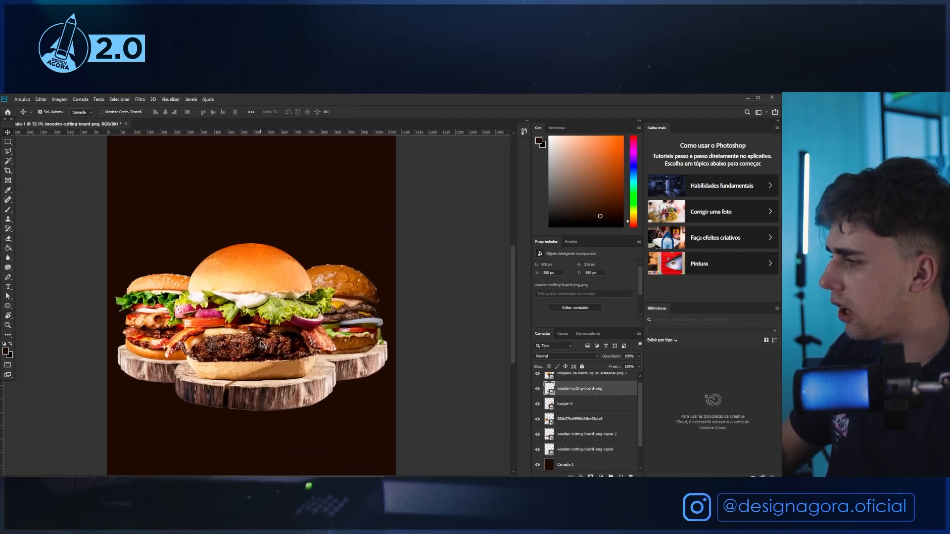
left_click(303, 352, "shift")
left_click(357, 362, "shift")
left_click(357, 336, "shift")
left_click(151, 342, "shift")
left_click(148, 374, "shift")
left_click_drag(213, 386, 231, 372)
key("ctrl+z")
key("ctrl+t")
left_click_drag(294, 357, 299, 357)
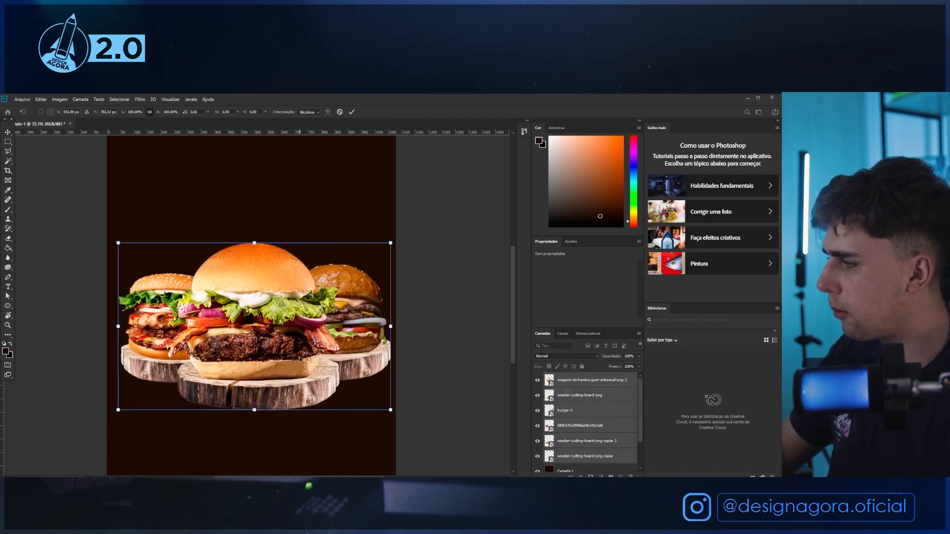
key("Return")
Nudge the whole burger group two increments down and four increments left on the canvas.
key("Down")
key("Down")
key("Left")
key("Left")
key("Left")
key("Left")
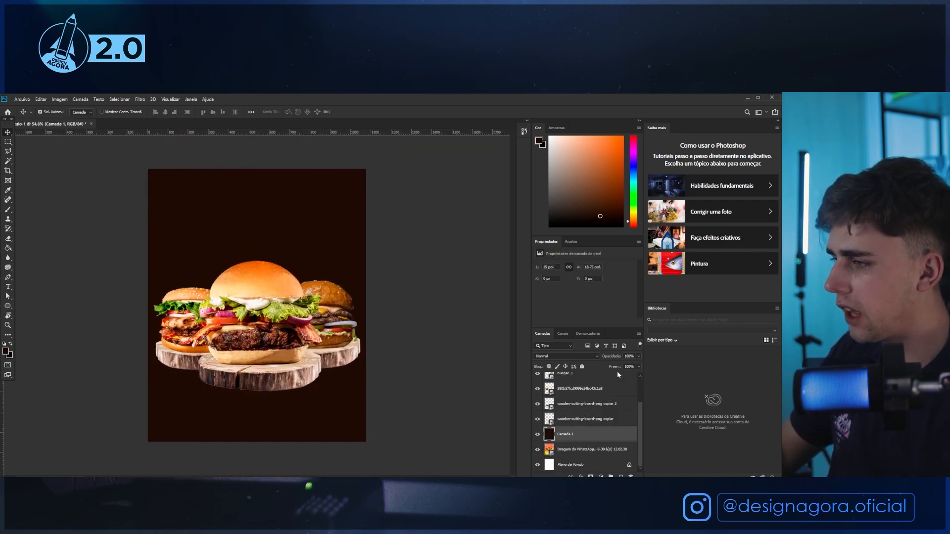
Lock the dark background layer Camada 1 and scale all burgers and boards down slightly as a group.
left_click(582, 368)
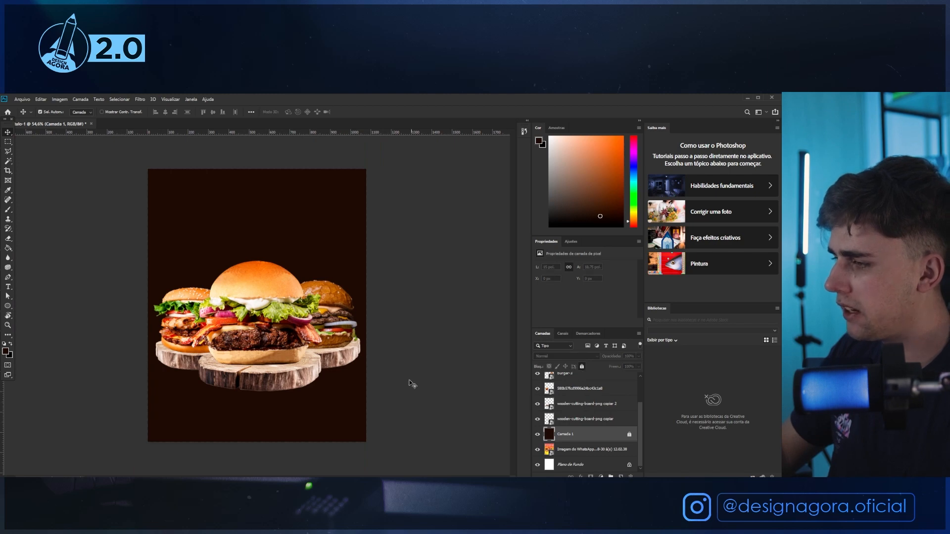
left_click(581, 420)
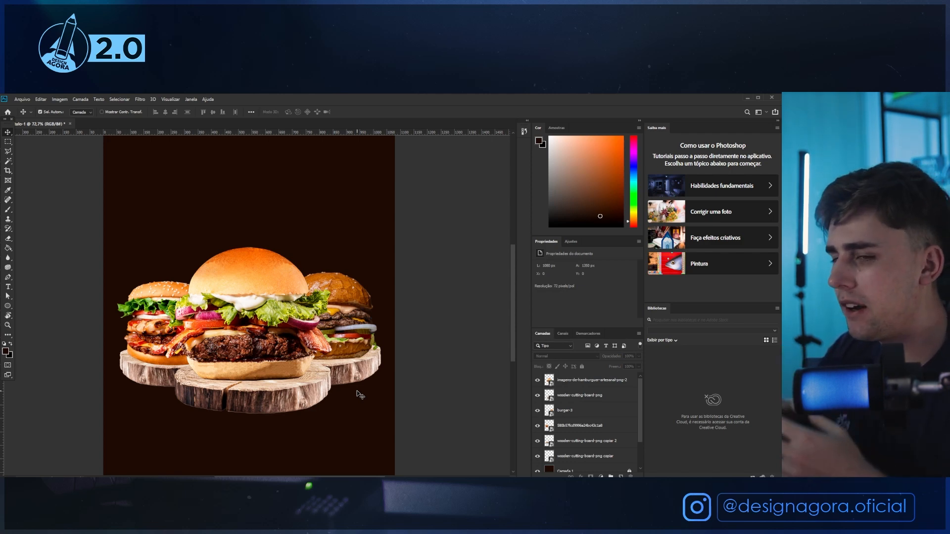
Show only the original flyer layer to compare its burgers, and restore the visibility of the new composition.
scroll(567, 435, "down", 2)
left_click(537, 450, "alt")
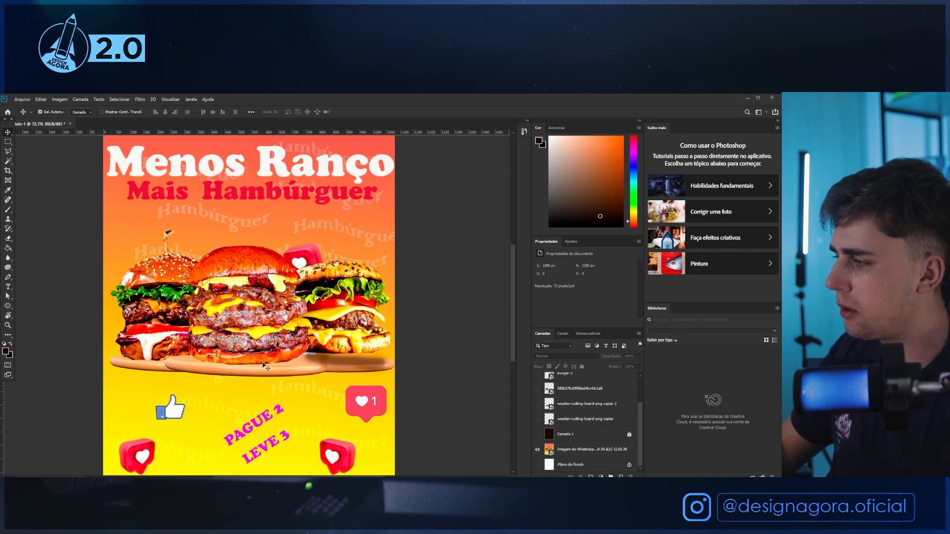
left_click(537, 450, "alt")
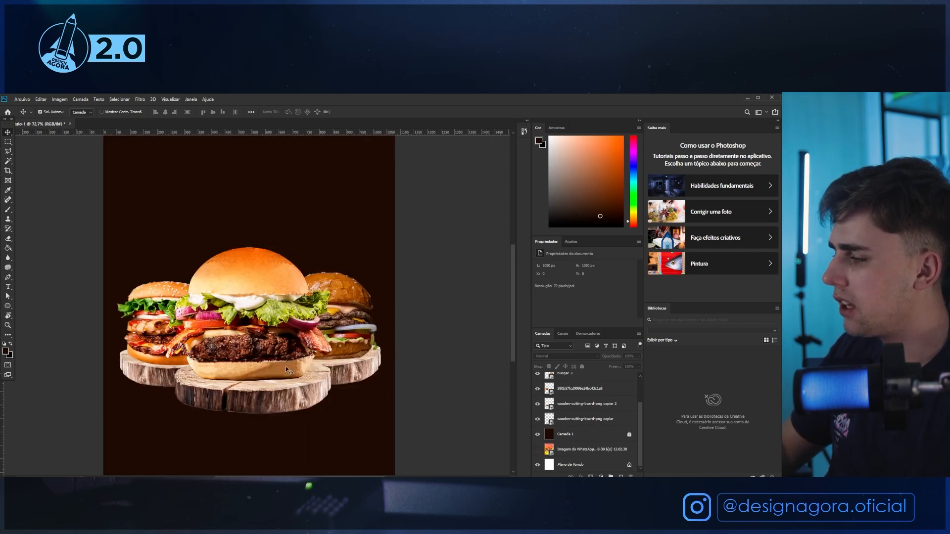
Add an Exposure adjustment layer above the centre burger and clip it to that burger's layer.
left_click(251, 352)
left_click_drag(303, 349, 277, 341)
key("ctrl+z")
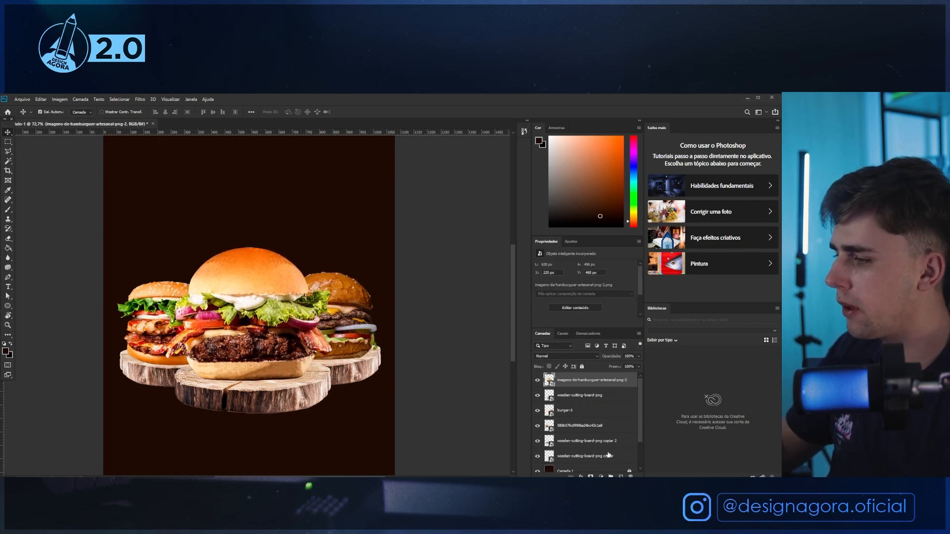
left_click(600, 477)
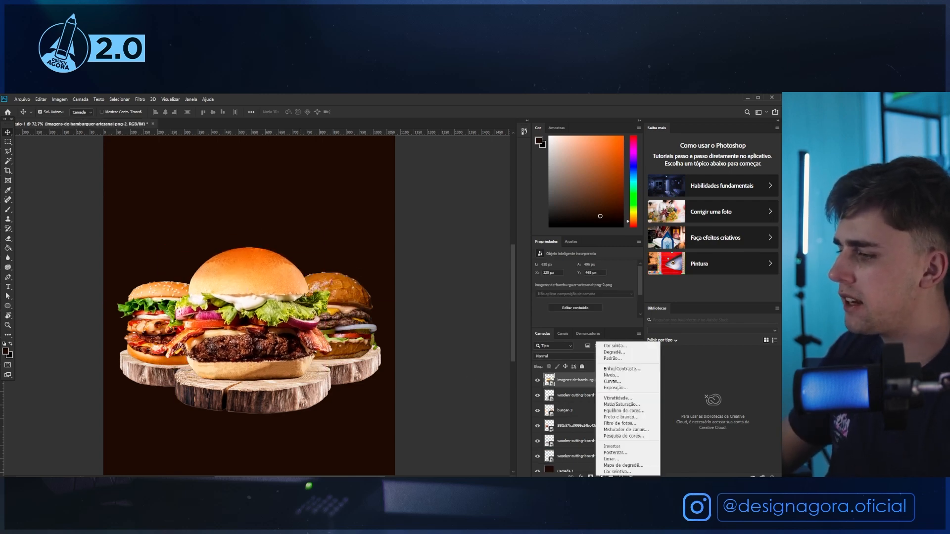
left_click(615, 388)
right_click(599, 379)
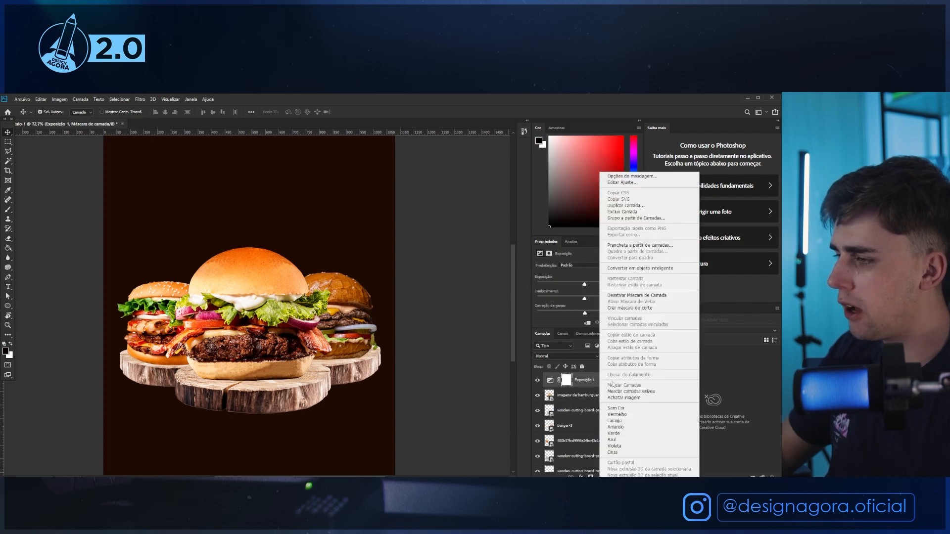
left_click(639, 307)
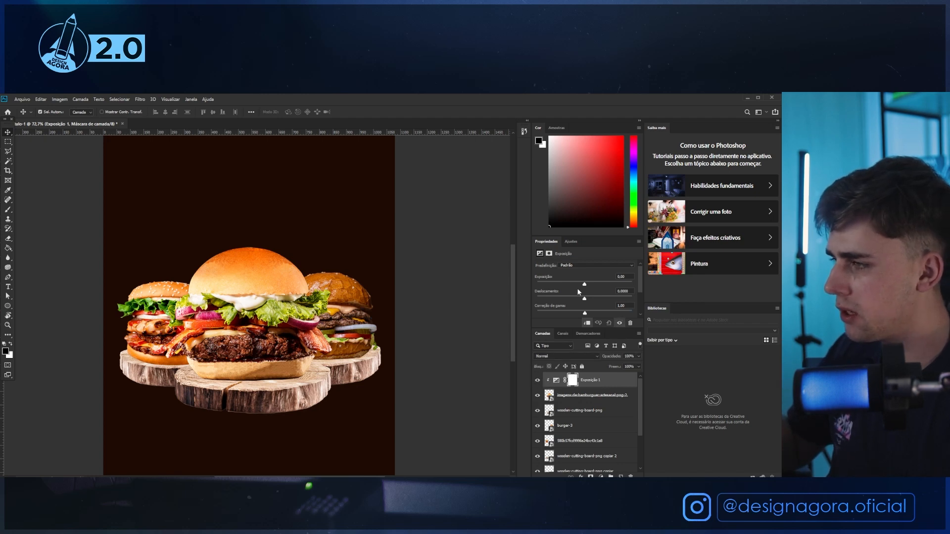
Set the centre burger's Exposure adjustment to -3.75 and its blending mode to Multiply (Multiplicação).
left_click_drag(585, 286, 564, 286)
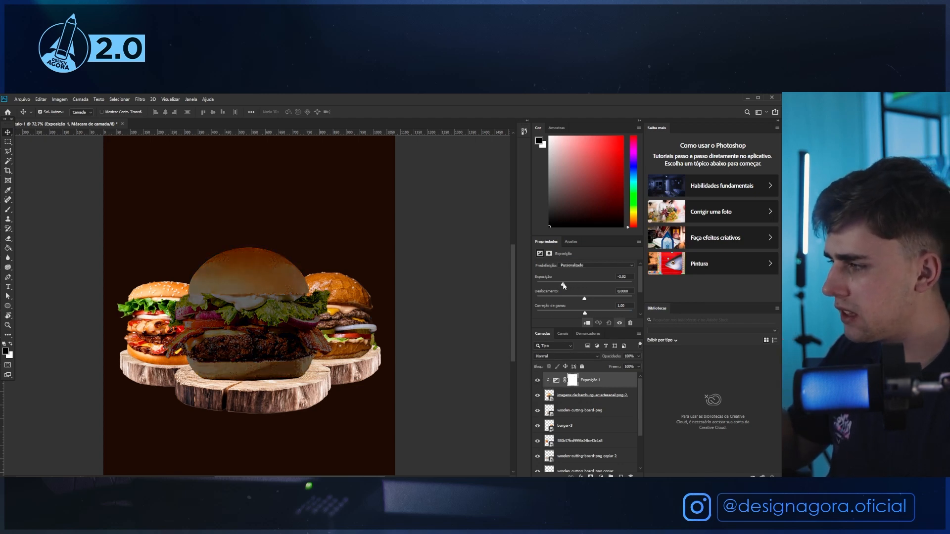
left_click(554, 354)
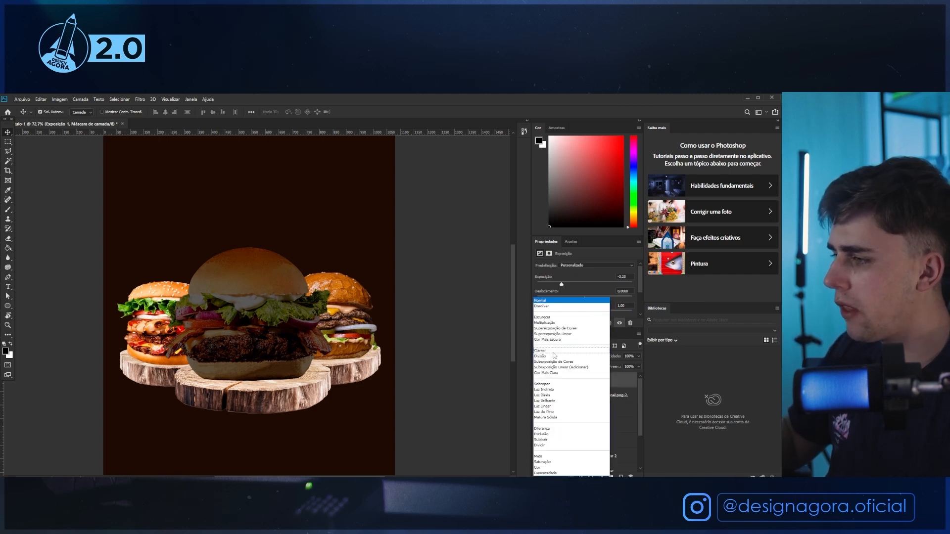
left_click(545, 323)
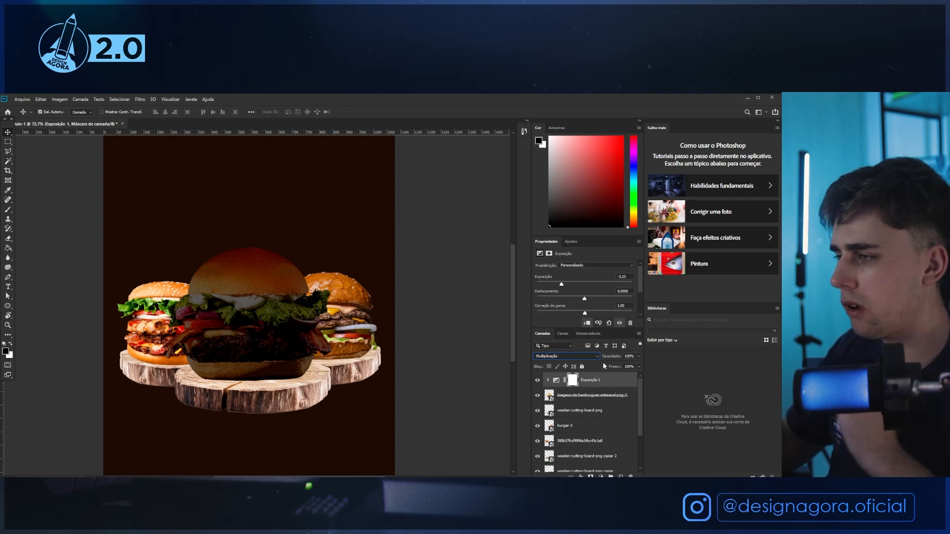
left_click(537, 380)
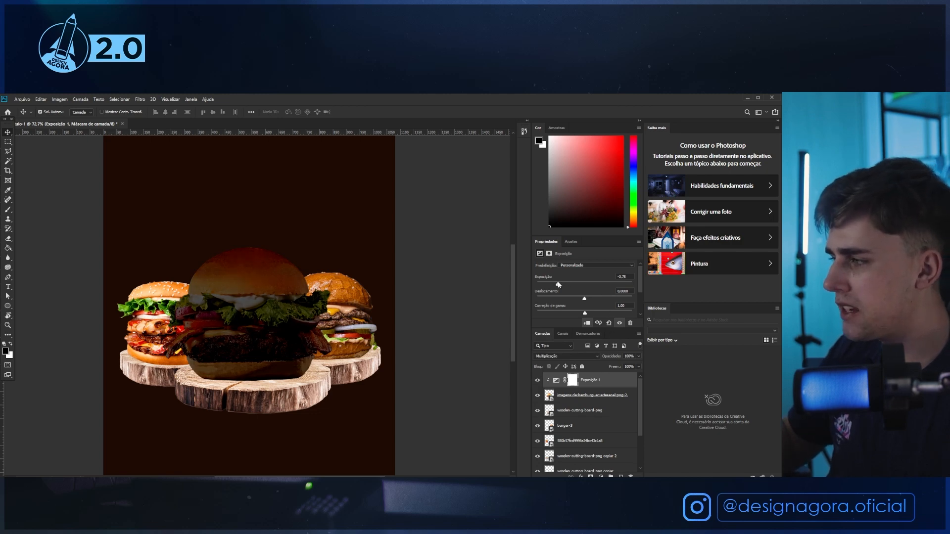
Invert the Exposure layer's mask to black and choose the soft round brush (Redondo macio) with white as foreground.
left_click(573, 381)
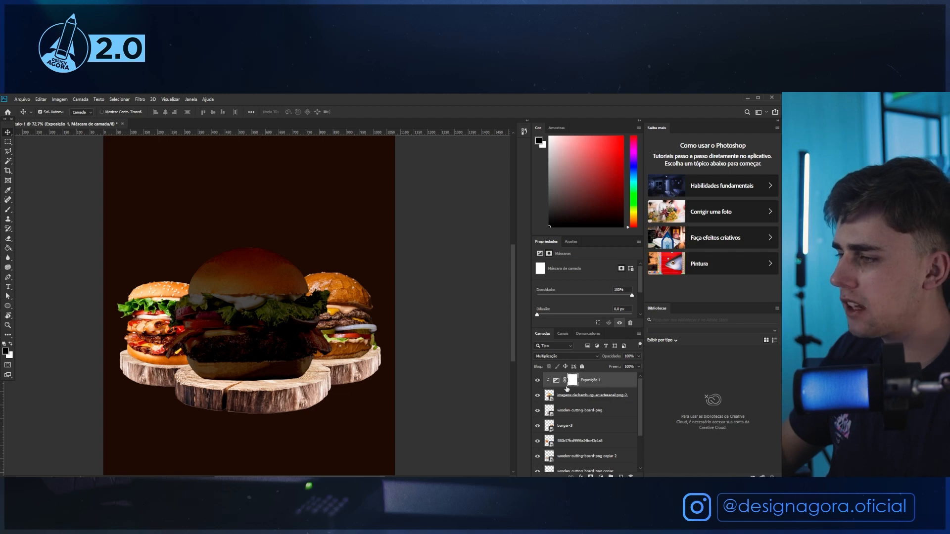
key("ctrl+i")
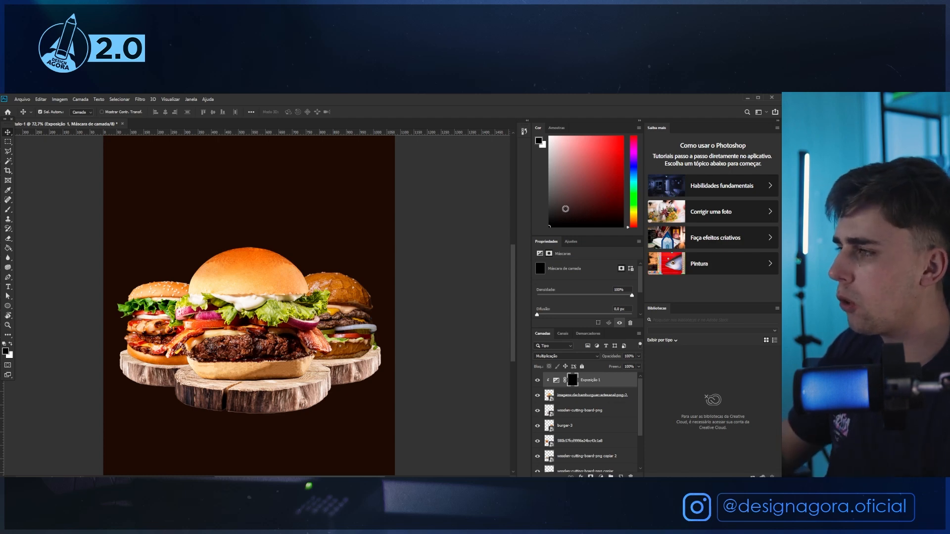
left_click(11, 210)
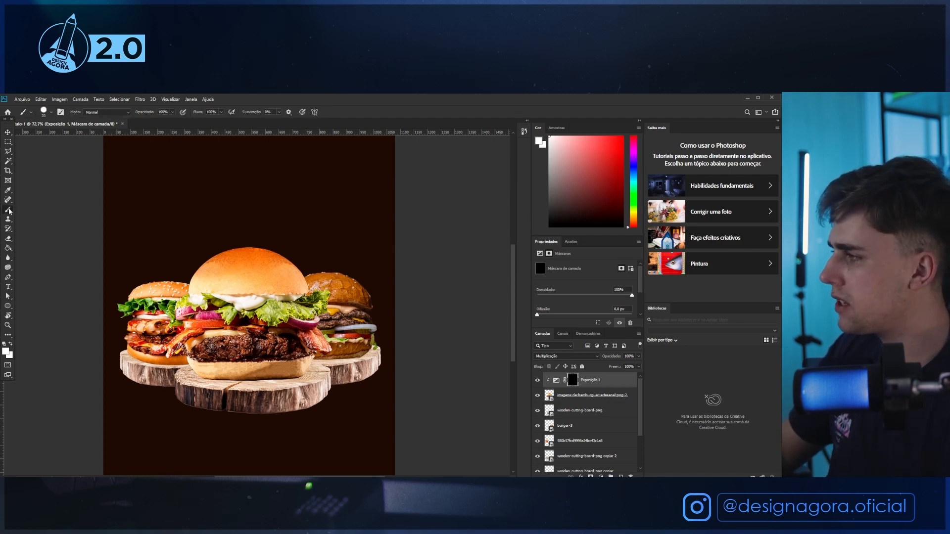
right_click(307, 349)
left_click(354, 367)
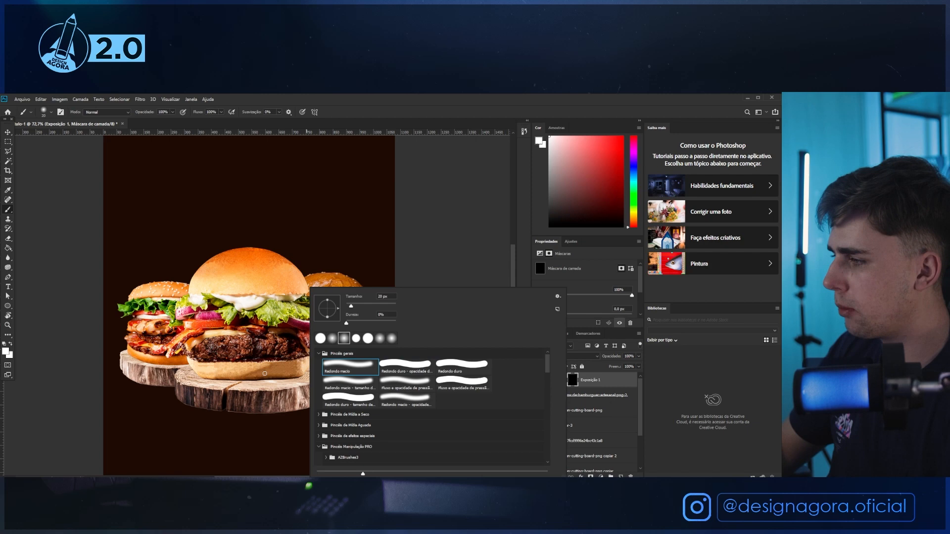
left_click(219, 402)
Enlarge the soft brush and paint white on the Exposure mask along the centre burger's bottom bun to shade its base.
scroll(208, 390, "up", 10)
scroll(386, 433, "up", 1)
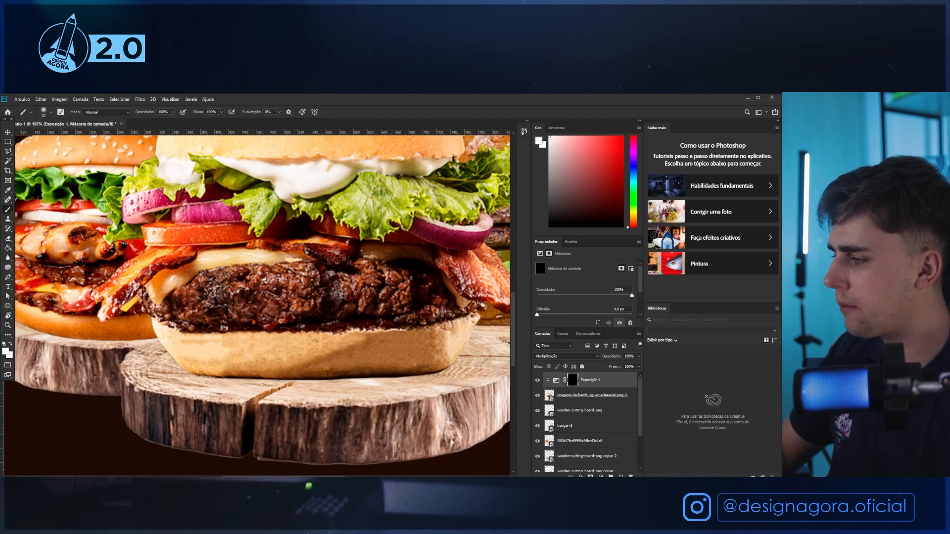
scroll(328, 437, "right", 2)
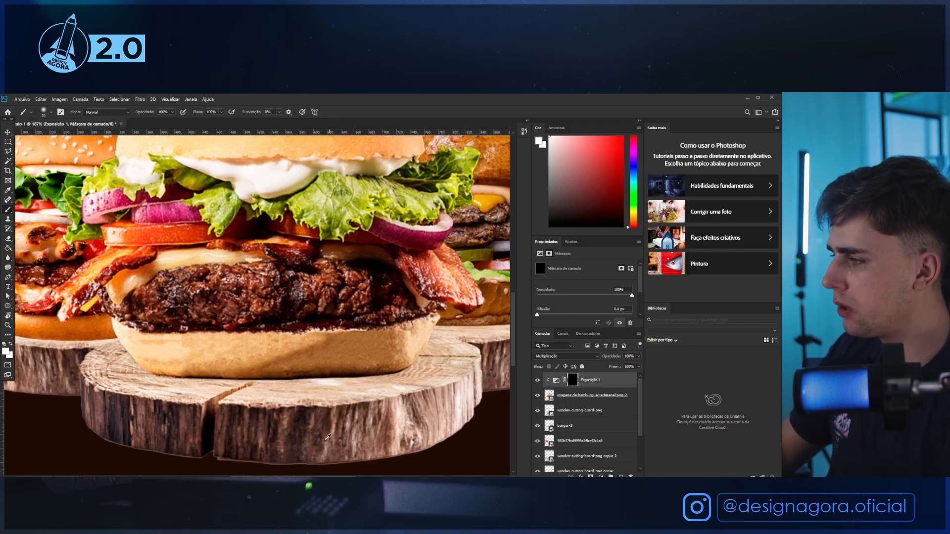
left_click_drag(329, 434, 354, 432)
left_click_drag(130, 397, 453, 405)
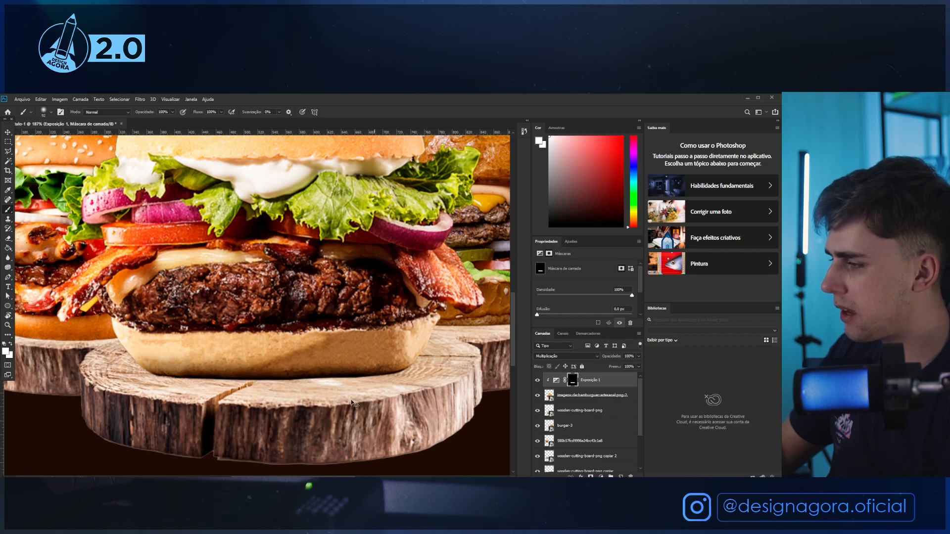
key("ctrl+z")
mouse_move(393, 423)
left_mouse_down()
mouse_move(411, 424)
mouse_move(202, 424)
mouse_move(54, 409)
mouse_move(388, 432)
mouse_move(448, 419)
mouse_move(58, 410)
left_mouse_up()
key("ctrl+0")
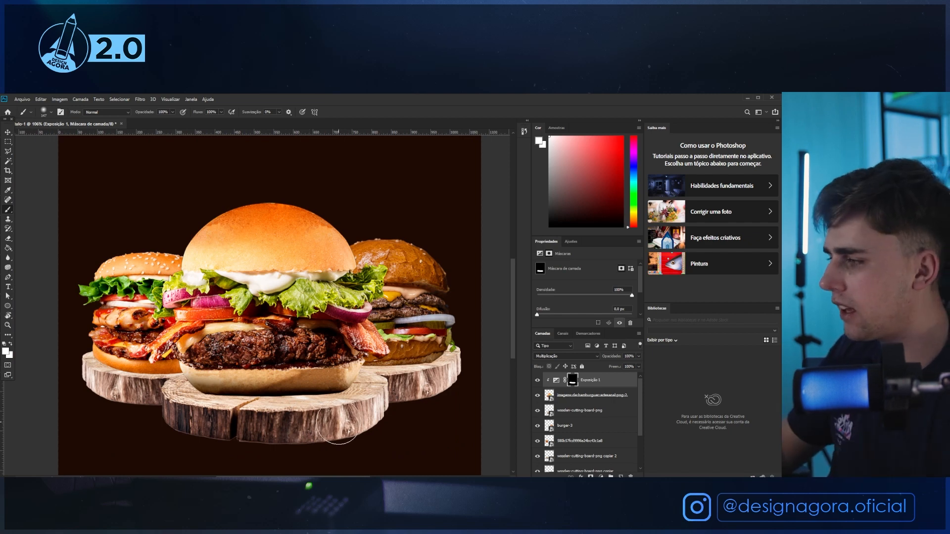
scroll(339, 386, "up", 2)
mouse_move(383, 398)
left_mouse_down()
mouse_move(324, 428)
mouse_move(71, 405)
left_mouse_up()
scroll(227, 440, "down", 2)
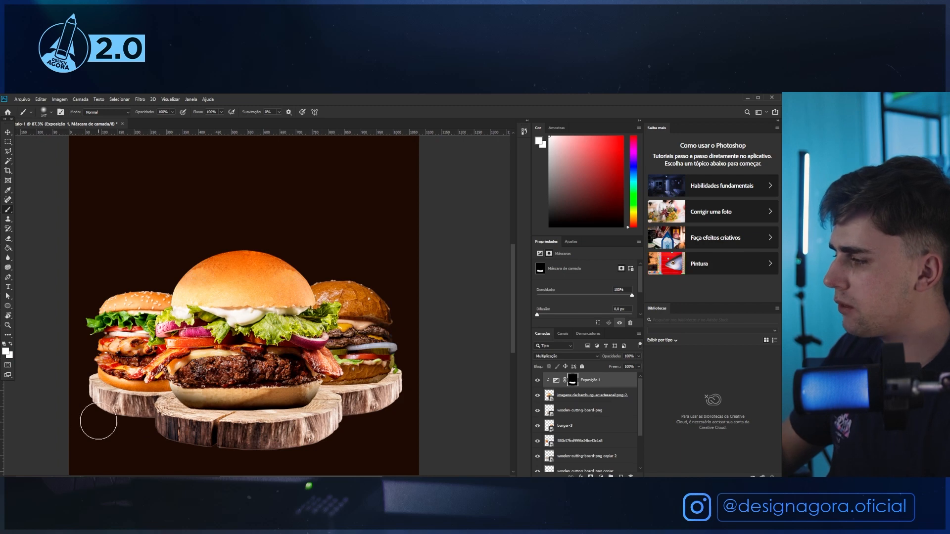
Lower the opacity of the centre burger's Exposure layer to about 88%.
scroll(304, 385, "up", 1)
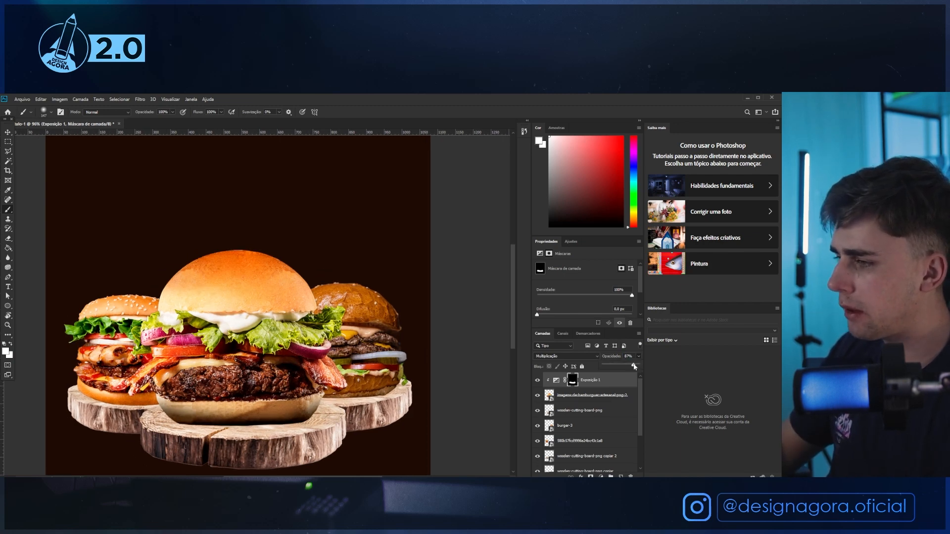
left_click_drag(634, 366, 636, 367)
scroll(171, 379, "down", 1)
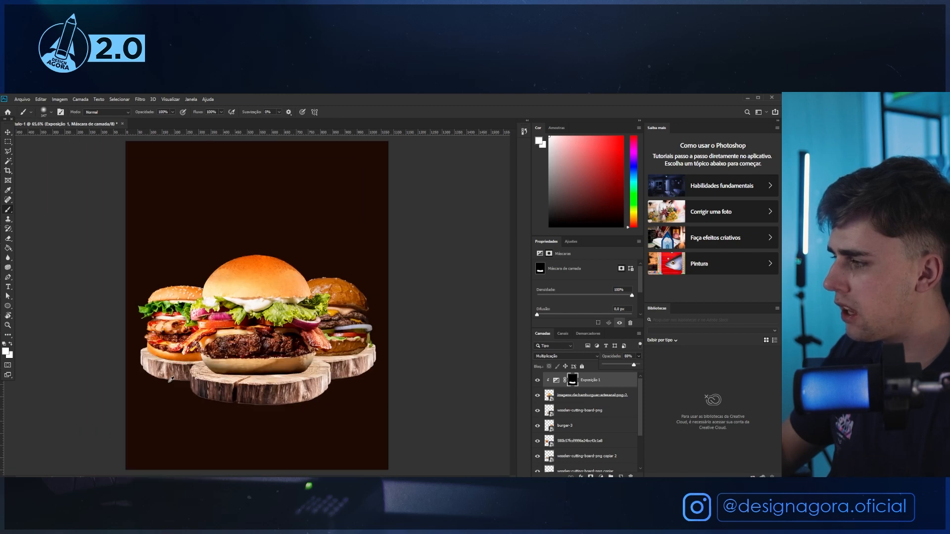
Add a new layer directly beneath the centre burger's layer and name it SOMBRA.
key("v")
scroll(285, 390, "up", 8)
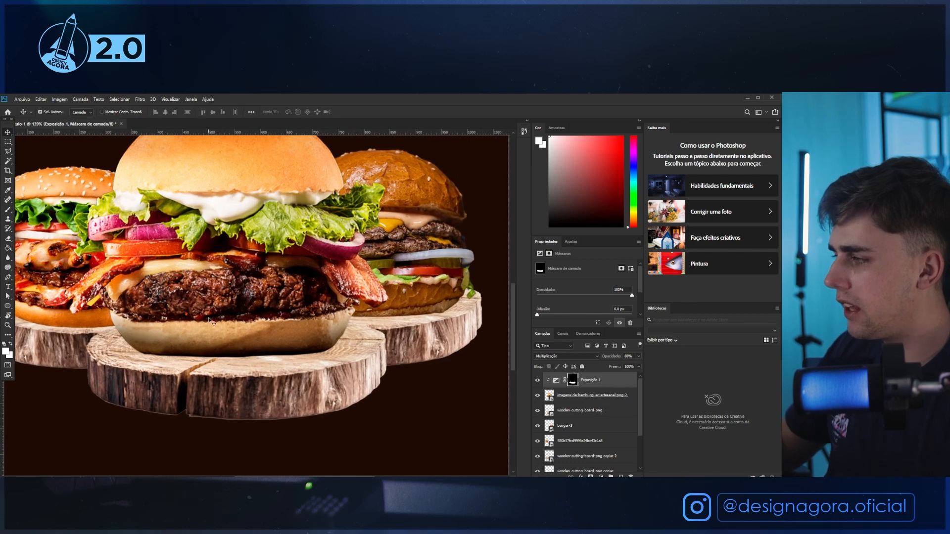
left_click(580, 396)
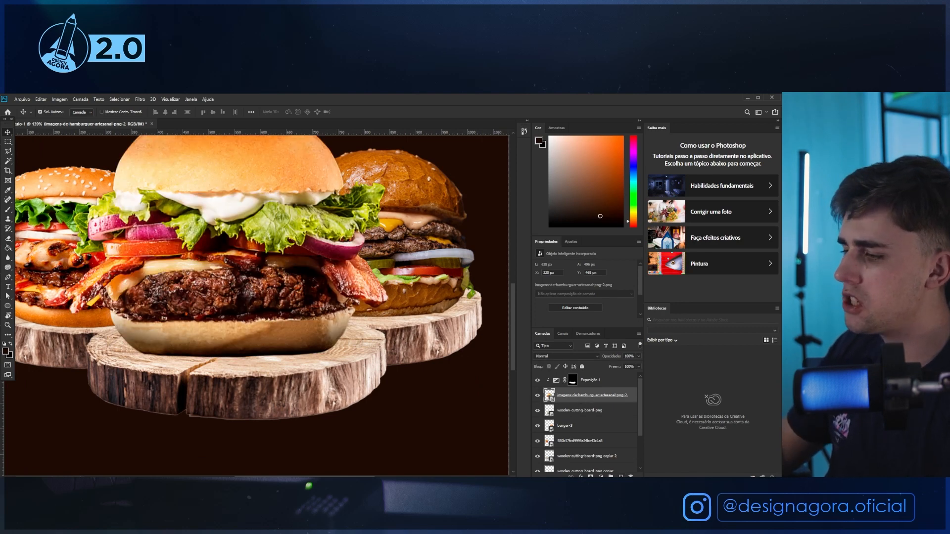
left_click(619, 476)
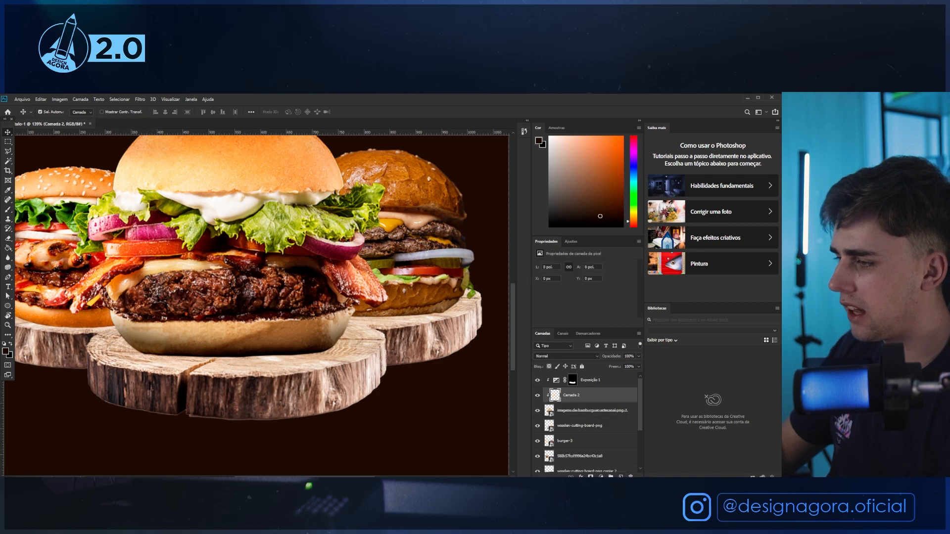
left_click_drag(563, 398, 572, 419)
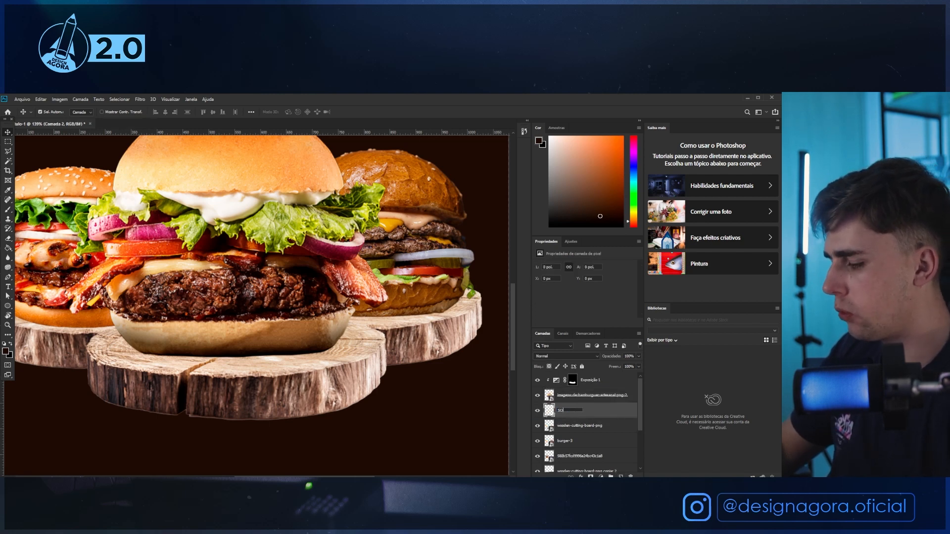
type("MBRA")
Choose the Brush tool with black as the foreground colour and adjust its size for the area under the centre burger.
left_click(8, 209)
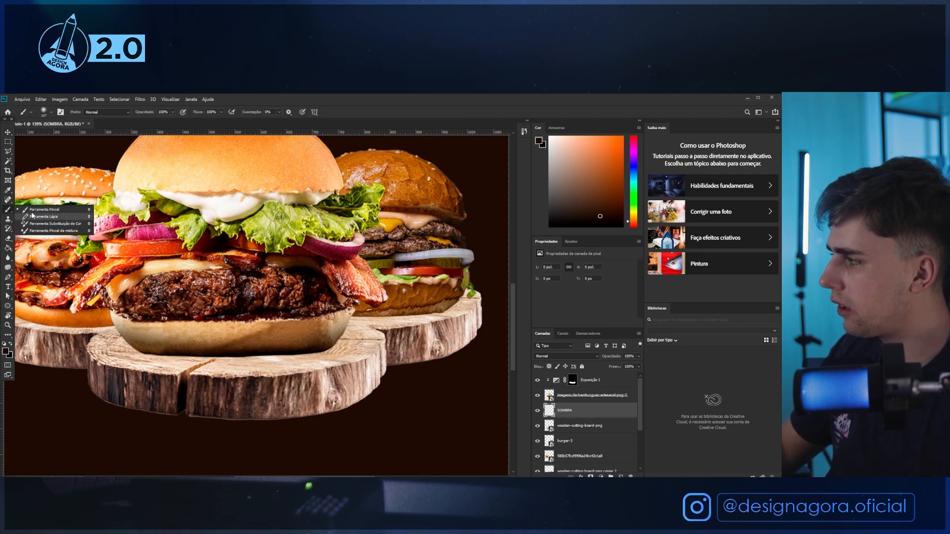
left_click_drag(228, 356, 213, 351)
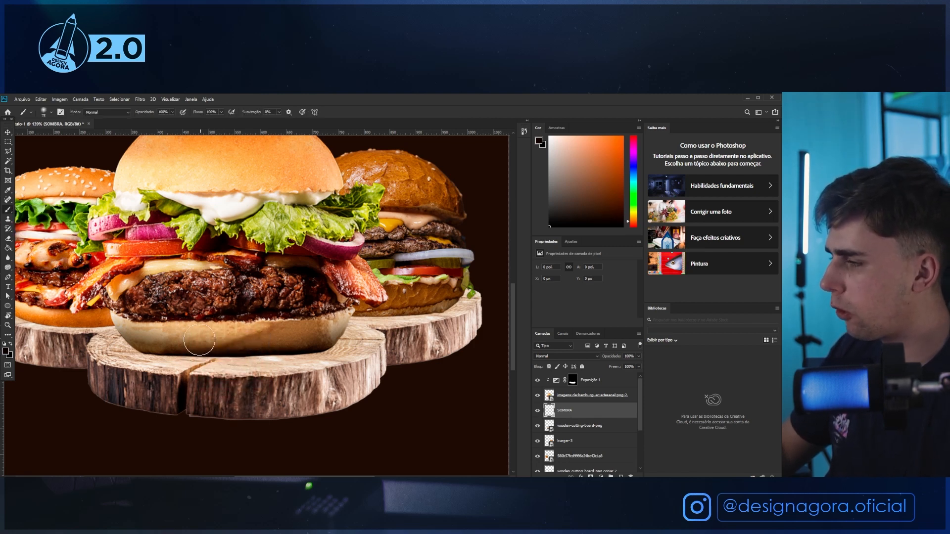
right_click(200, 340)
Paint a soft black shadow on the SOMBRA layer along the base of the centre burger's bottom bun.
mouse_move(141, 341)
left_mouse_down()
mouse_move(171, 346)
mouse_move(158, 346)
left_mouse_up()
scroll(169, 346, "up", 3)
mouse_move(136, 351)
left_mouse_down()
mouse_move(196, 351)
mouse_move(288, 327)
mouse_move(363, 322)
left_mouse_up()
scroll(316, 323, "down", 5)
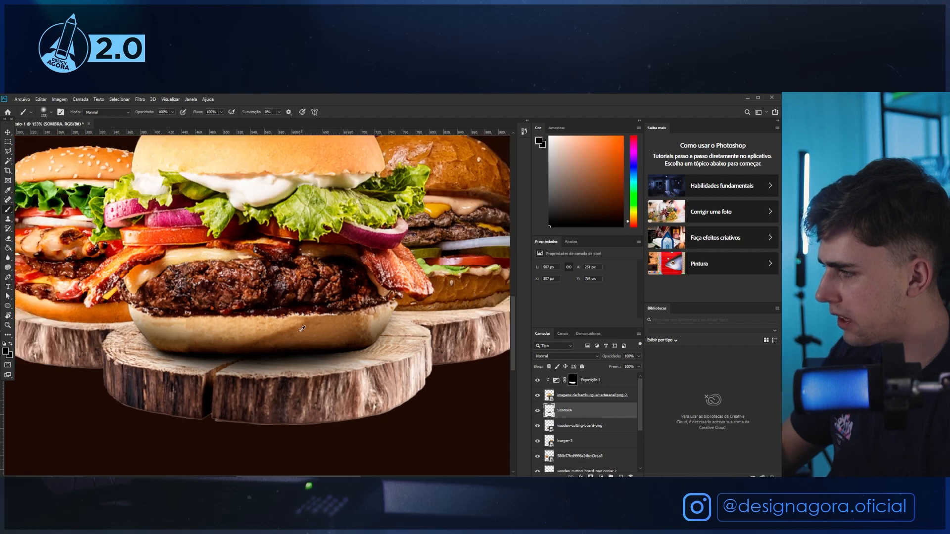
Set the SOMBRA layer's blending mode to Multiply (Multiplicação).
scroll(203, 268, "up", 3)
left_click(542, 357)
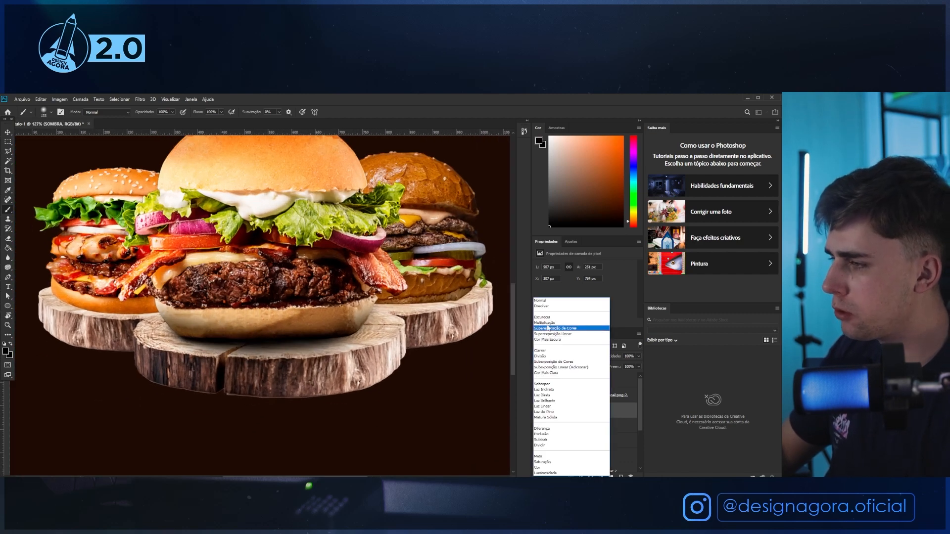
left_click(545, 325)
Try further shadow strokes under the centre burger and undo the strokes painted on the SOMBRA layer.
left_click_drag(341, 322, 331, 318)
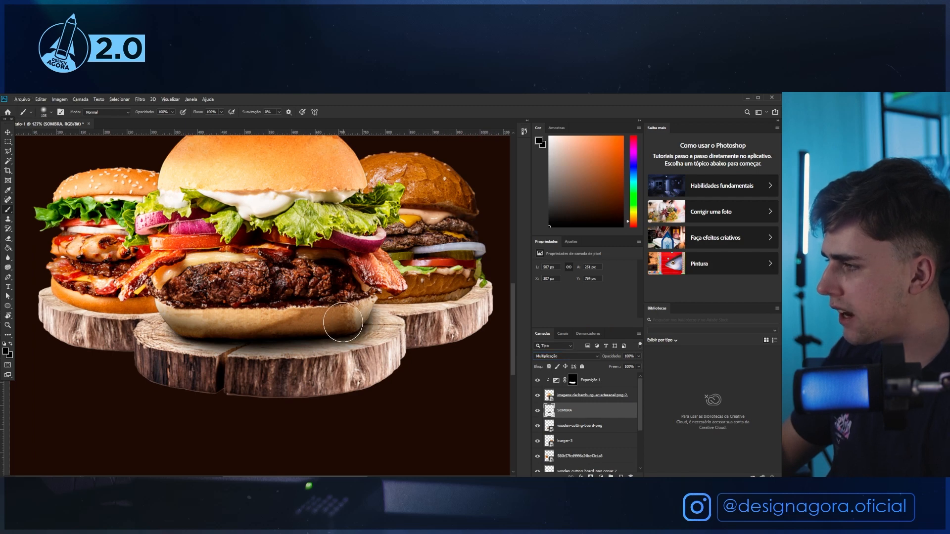
mouse_move(242, 313)
left_mouse_down()
mouse_move(177, 315)
mouse_move(276, 323)
left_mouse_up()
key("ctrl+z")
key("ctrl+z")
key("ctrl+z")
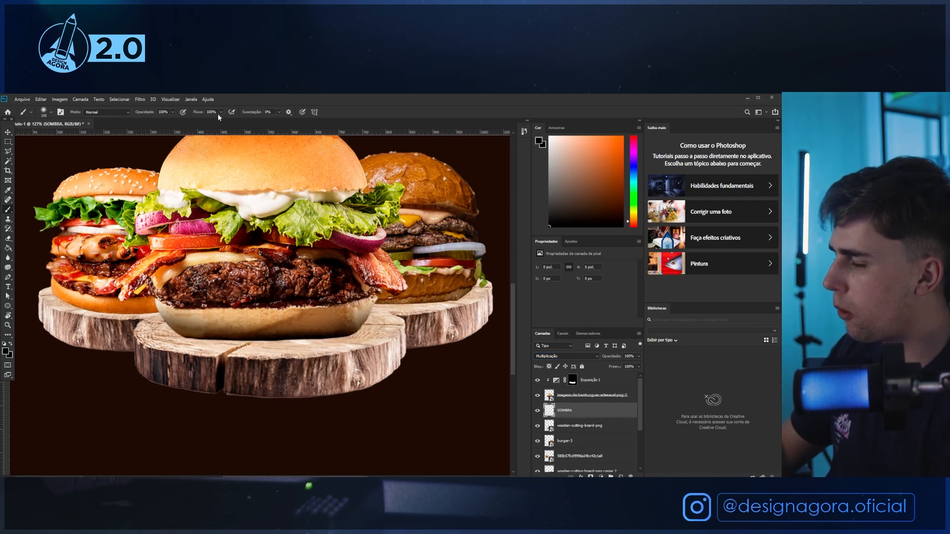
Lower the brush flow to about 51% and paint a soft contact shadow on SOMBRA where the centre burger meets its wooden board.
left_click(220, 113)
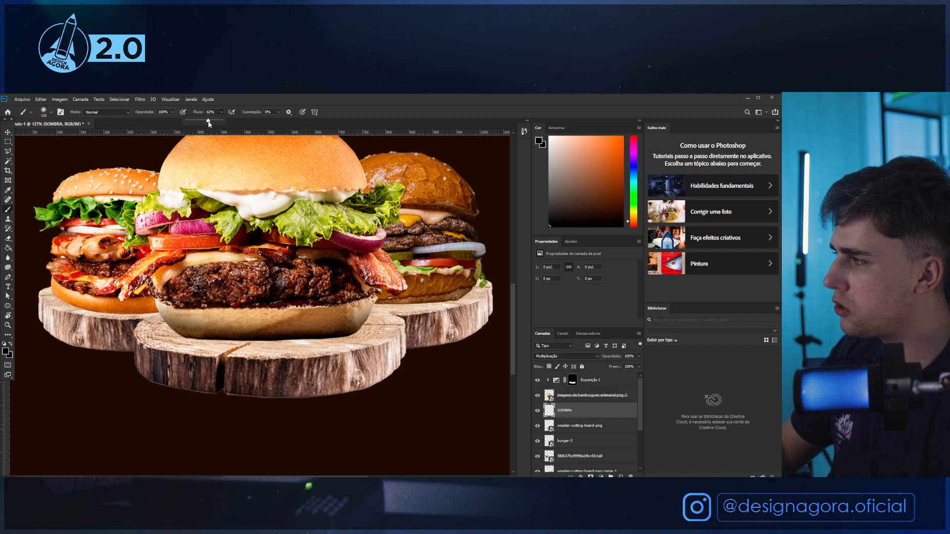
scroll(262, 348, "up", 4)
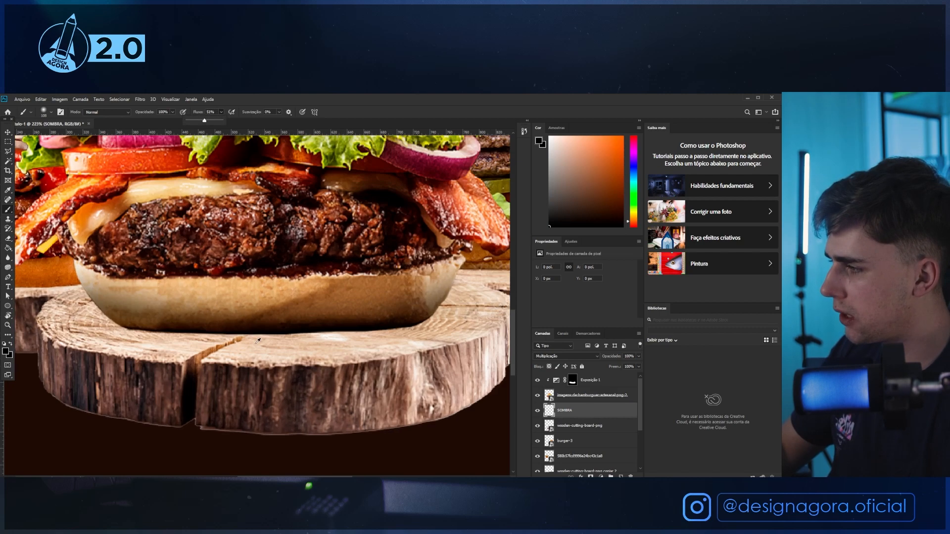
left_click_drag(218, 324, 198, 325)
mouse_move(133, 324)
left_mouse_down()
mouse_move(188, 325)
mouse_move(141, 313)
mouse_move(409, 310)
mouse_move(384, 315)
mouse_move(402, 314)
mouse_move(416, 290)
left_mouse_up()
key("ctrl+z")
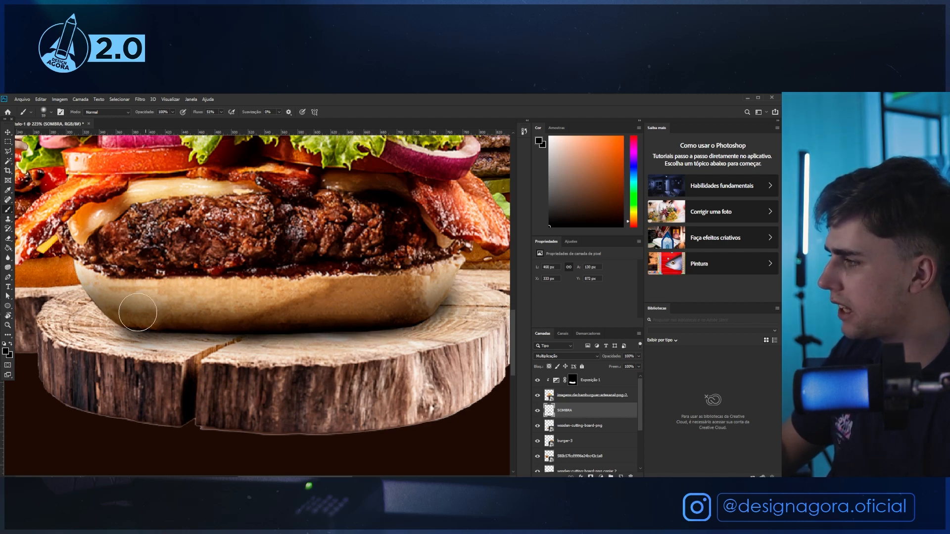
mouse_move(123, 314)
left_mouse_down()
mouse_move(277, 318)
mouse_move(247, 314)
left_mouse_up()
mouse_move(237, 309)
left_mouse_down()
mouse_move(293, 285)
mouse_move(365, 285)
mouse_move(399, 267)
mouse_move(321, 281)
mouse_move(360, 286)
mouse_move(397, 262)
mouse_move(122, 276)
mouse_move(155, 284)
left_mouse_up()
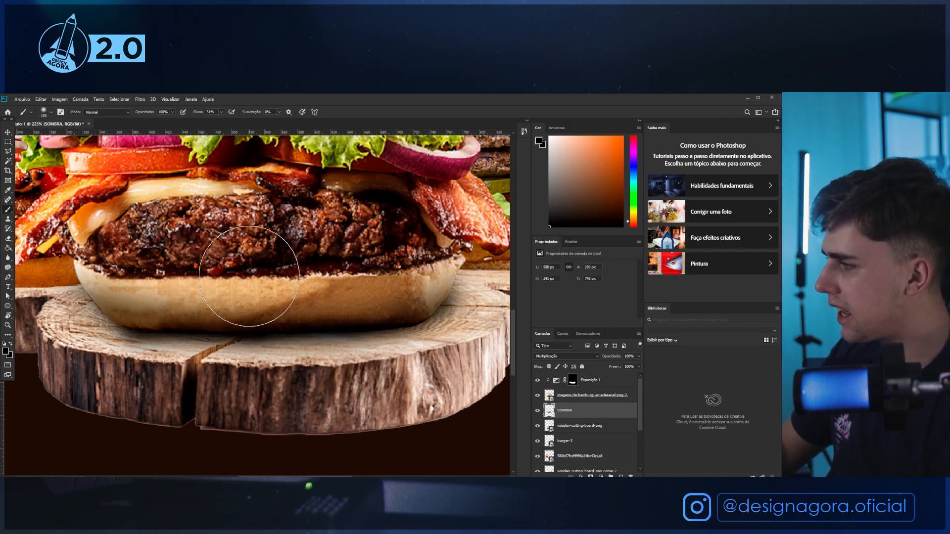
scroll(278, 307, "down", 12)
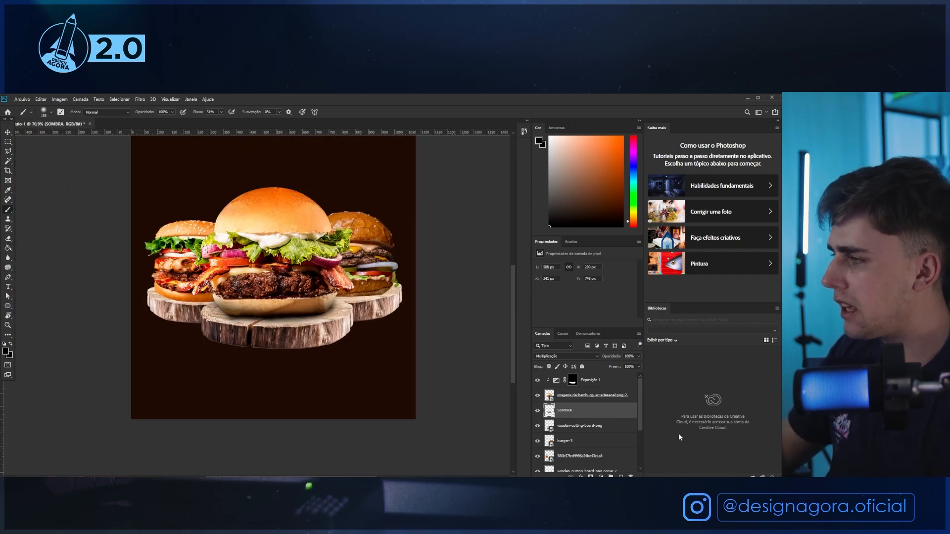
Add another layer above SOMBRA and name it SOMBRA 2.
key("ctrl+shift+alt+n")
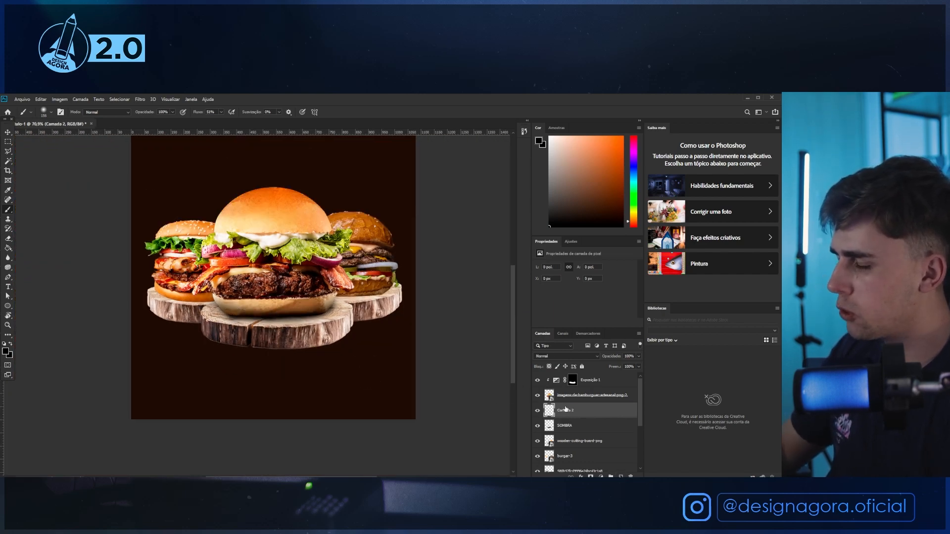
type("SOMBRA 2")
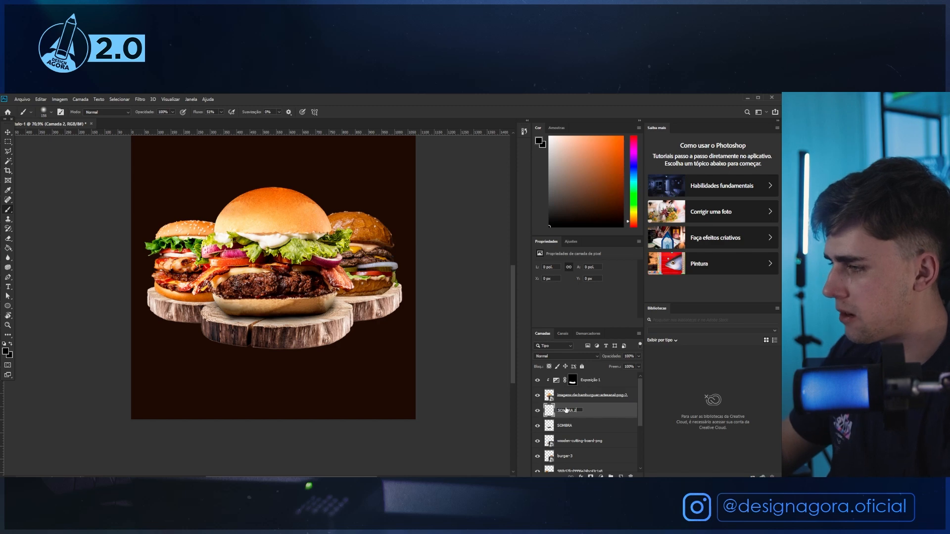
key("Return")
Paint soft black shadows with a larger brush on SOMBRA 2 where the centre burger overlaps the two side burgers.
scroll(327, 270, "up", 2)
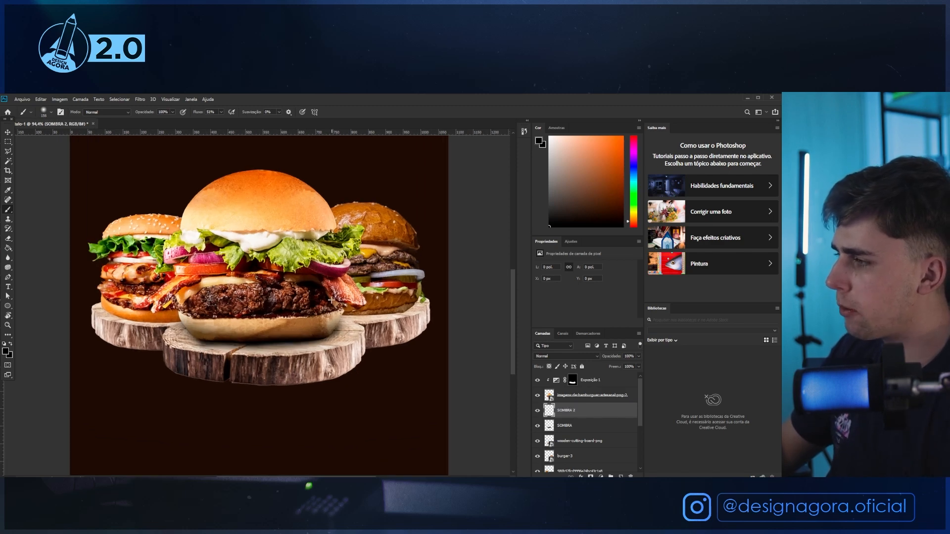
mouse_move(352, 305)
left_mouse_down()
mouse_move(365, 307)
mouse_move(364, 264)
mouse_move(349, 228)
left_mouse_up()
scroll(360, 258, "up", 3)
mouse_move(104, 303)
left_mouse_down()
mouse_move(106, 317)
mouse_move(126, 245)
mouse_move(118, 243)
mouse_move(118, 290)
left_mouse_up()
scroll(128, 297, "down", 5)
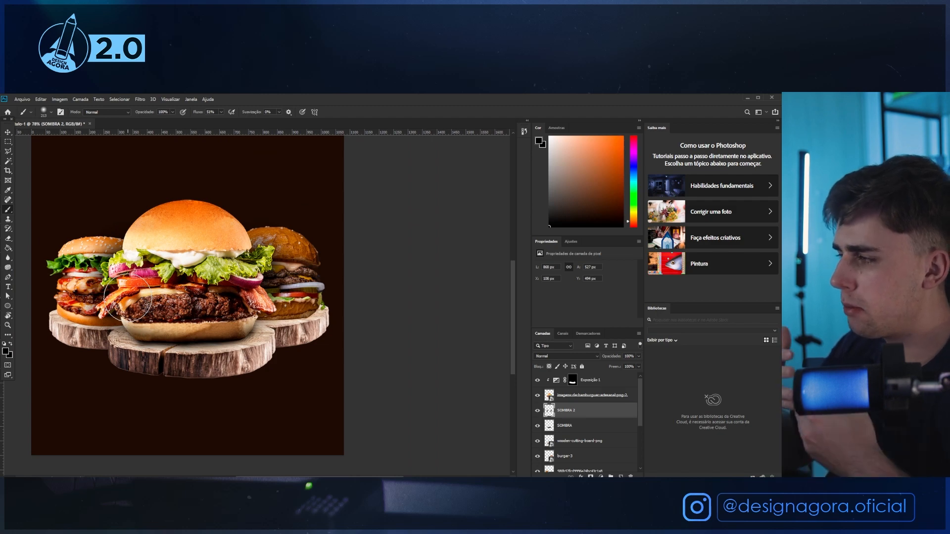
scroll(168, 259, "down", 2)
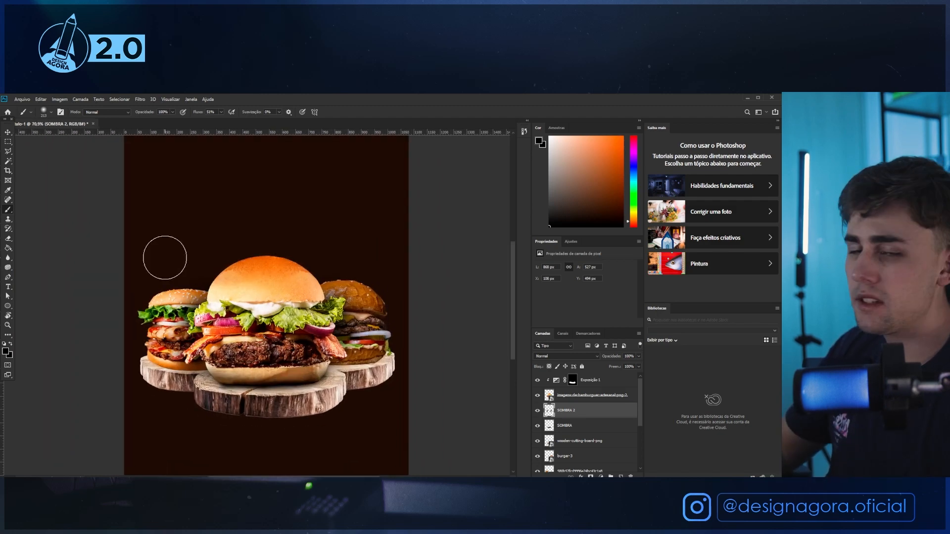
scroll(316, 385, "up", 1)
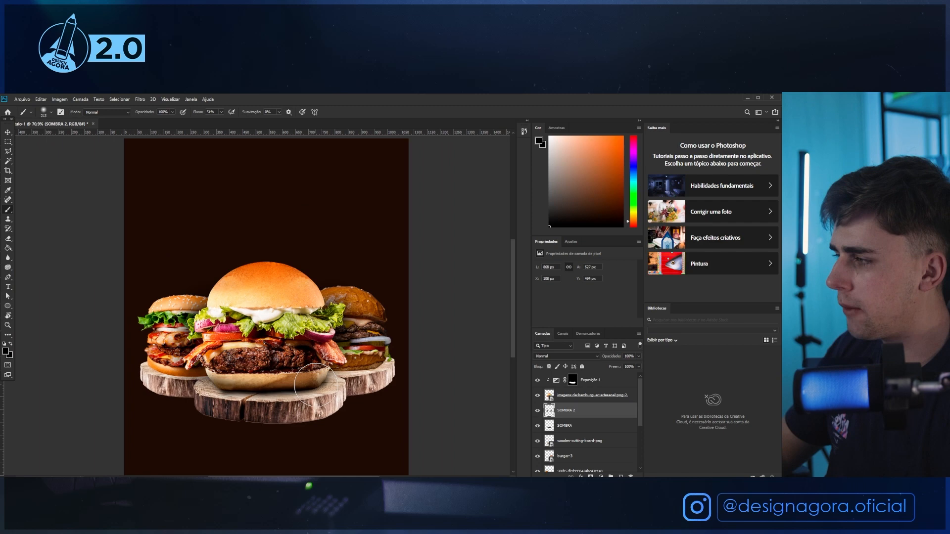
Toggle the visibility of SOMBRA 2 to compare the burgers with and without the shadow behind the centre one.
left_click(537, 411)
scroll(235, 370, "up", 2)
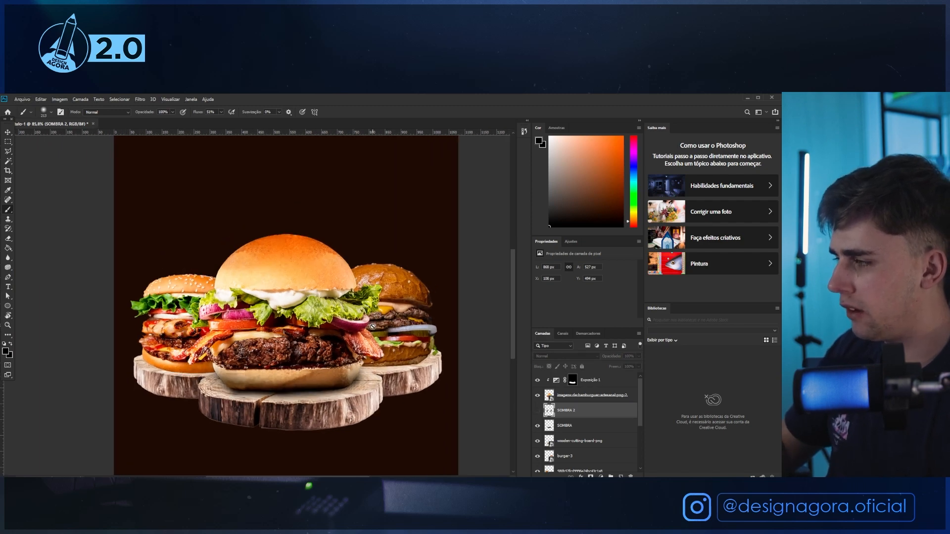
left_click(537, 412)
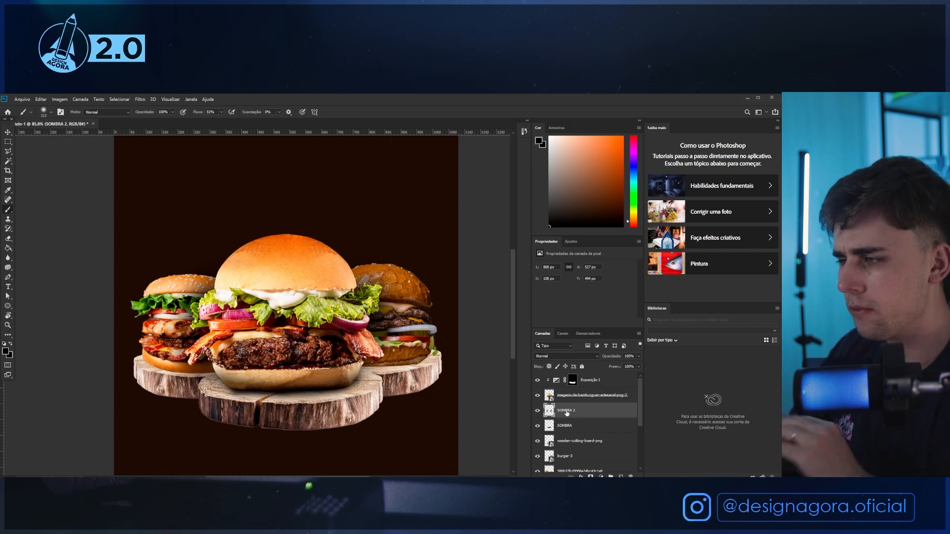
left_click(538, 410)
scroll(208, 322, "down", 2)
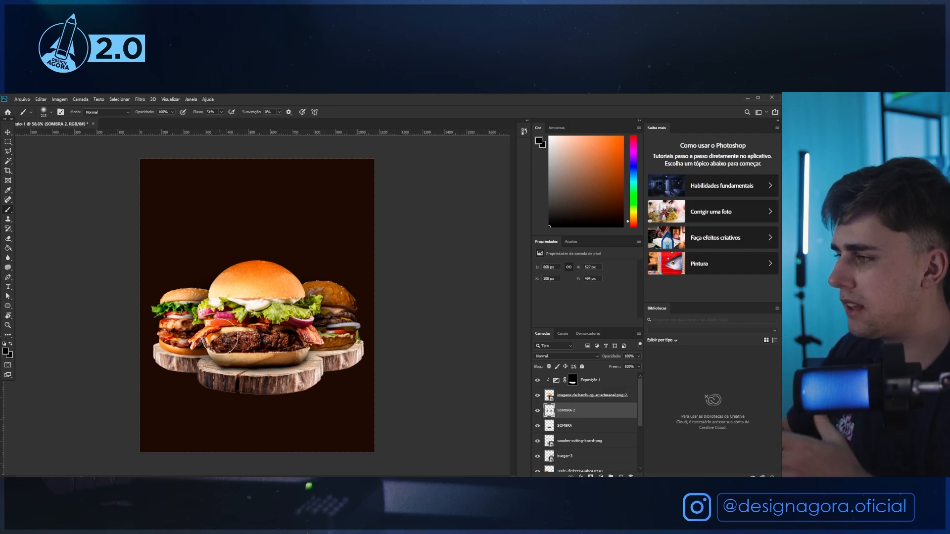
Try to move the SOMBRA shadow under the centre burger, undo the move and reselect the SOMBRA layer.
scroll(268, 375, "up", 3)
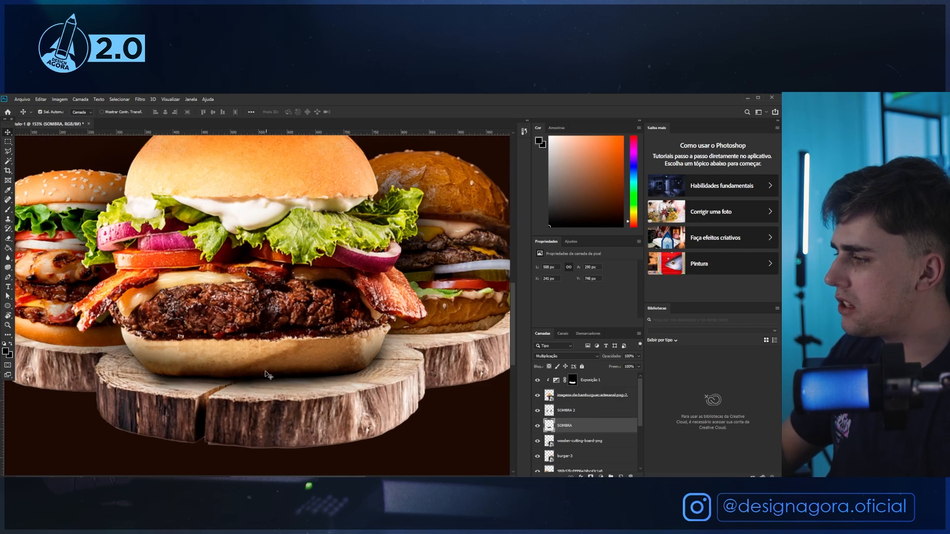
mouse_move(268, 373)
left_mouse_down()
mouse_move(276, 339)
mouse_move(327, 378)
mouse_move(287, 344)
left_mouse_up()
key("ctrl+z")
left_click(585, 412)
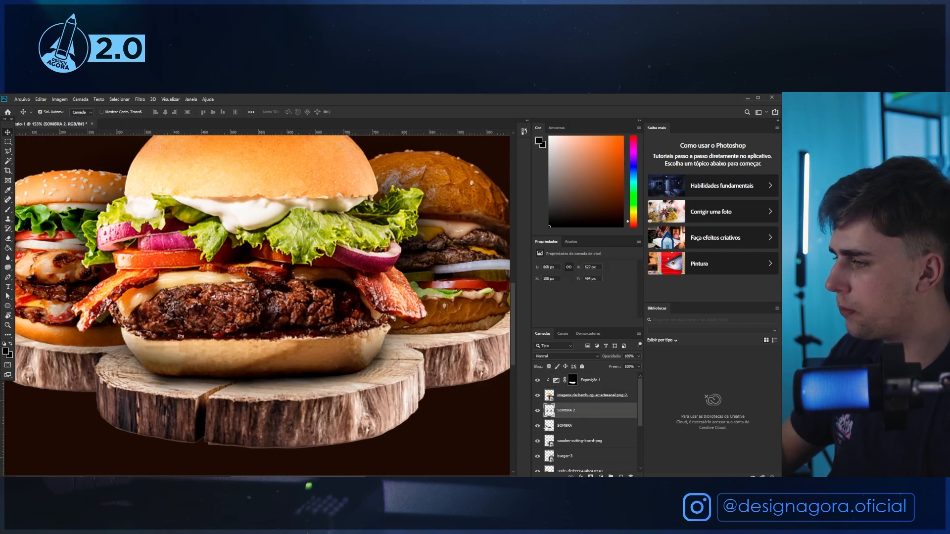
left_click(593, 426)
scroll(389, 378, "down", 3)
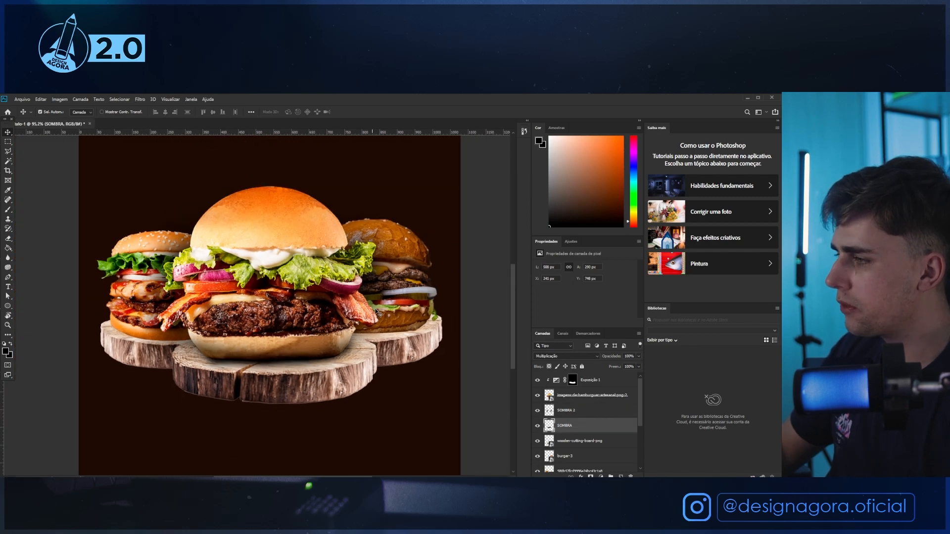
Add an Exposure adjustment of about -2.81 above the right-hand burger (burger-3) and clip it to that layer.
left_click(406, 290)
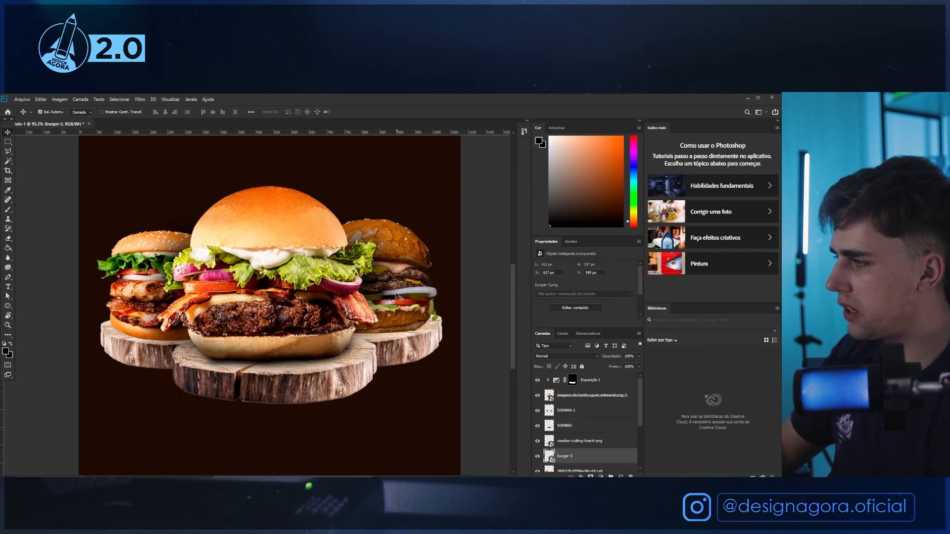
scroll(584, 448, "down", 2)
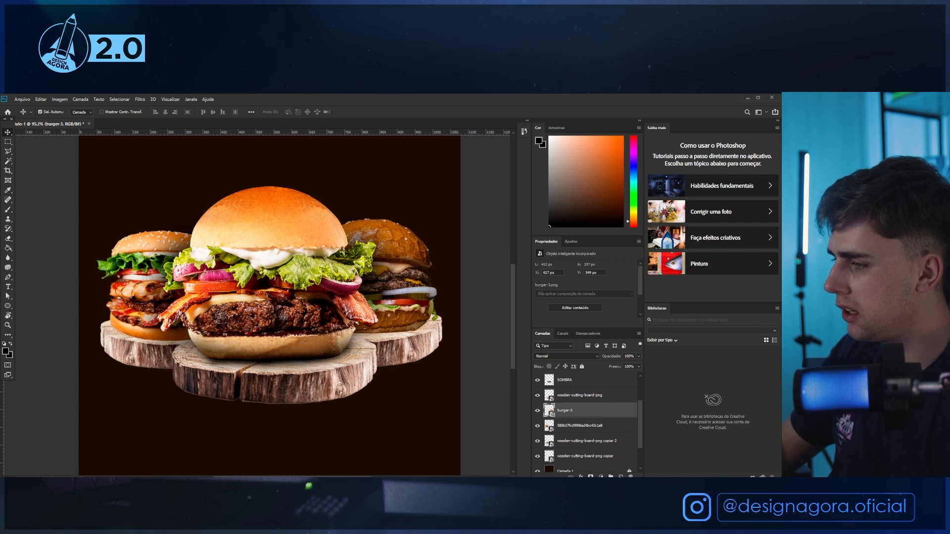
left_click(601, 477)
left_click(614, 394)
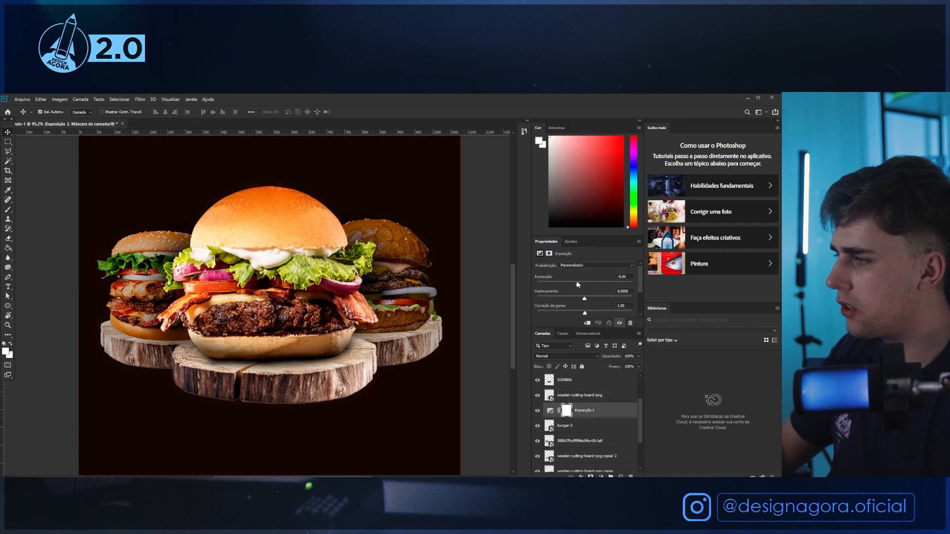
left_click_drag(578, 285, 564, 284)
right_click(598, 410)
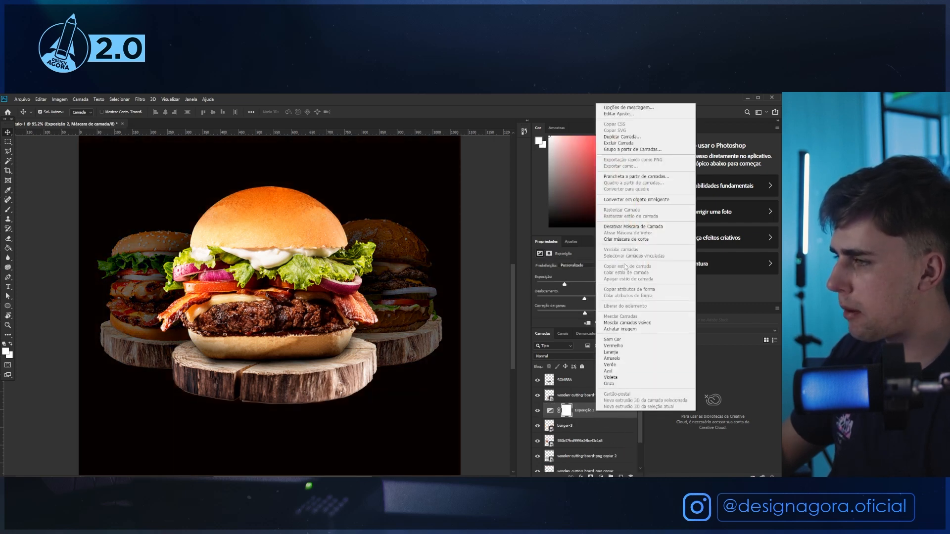
left_click(626, 240)
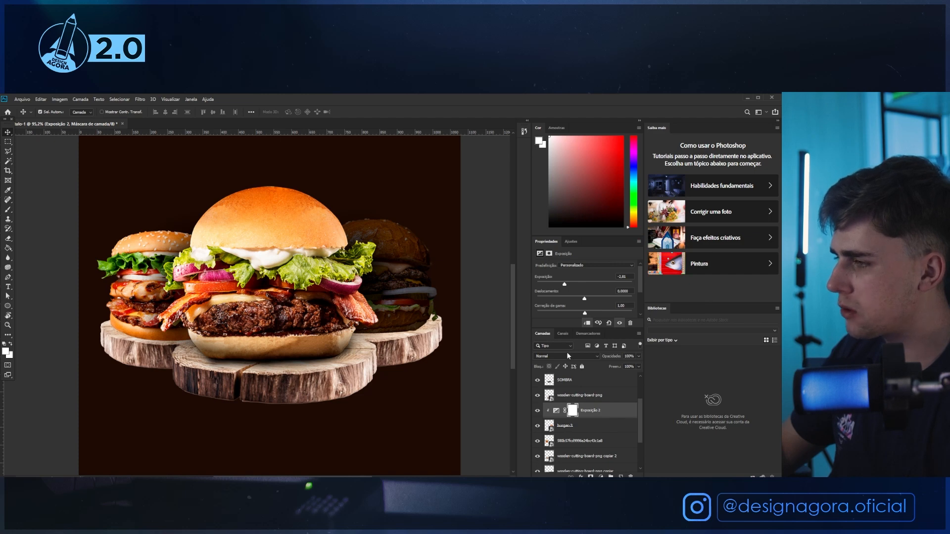
Set the right-hand burger's Exposure adjustment to Multiply (Multiplicação) and slightly raise its exposure value.
left_click(567, 354)
left_click(557, 324)
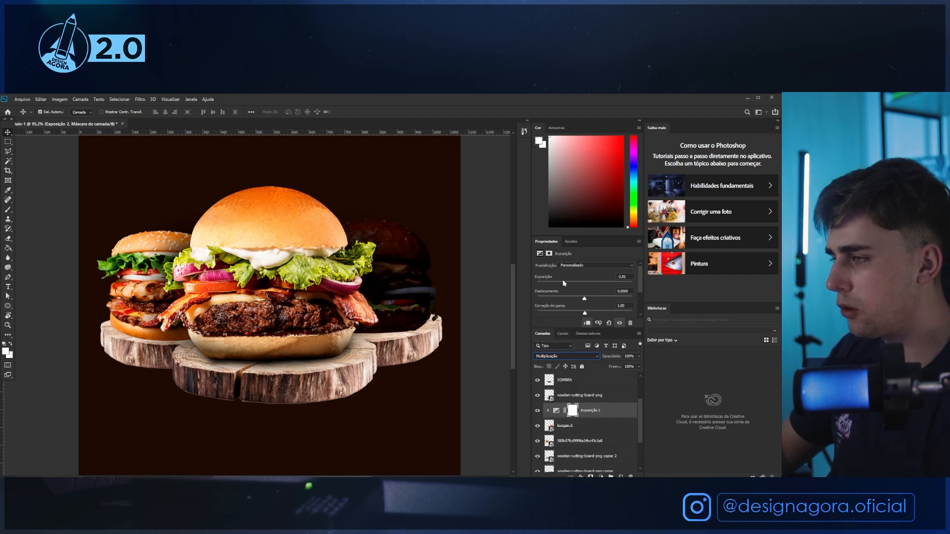
left_click_drag(564, 283, 569, 286)
Invert the mask of the right-hand burger's Exposure adjustment to black.
left_click(572, 412)
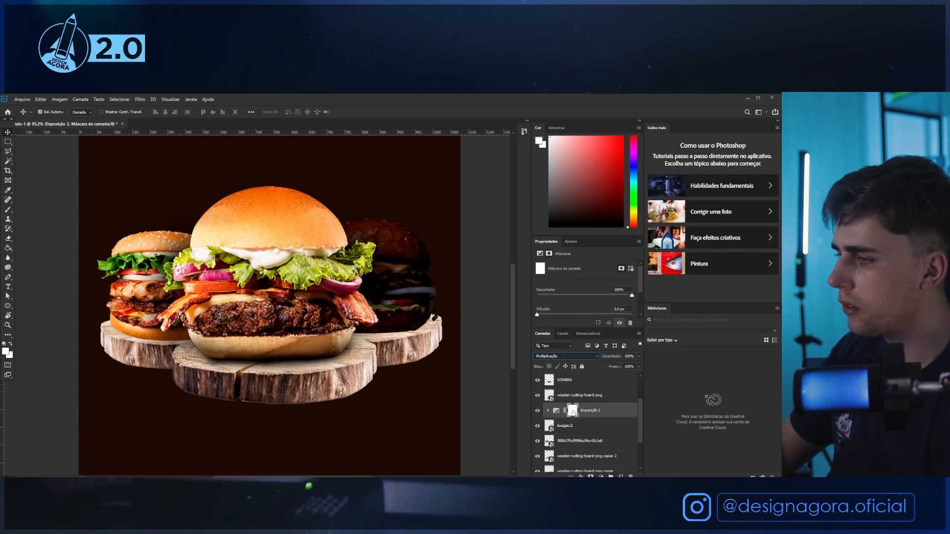
key("ctrl+i")
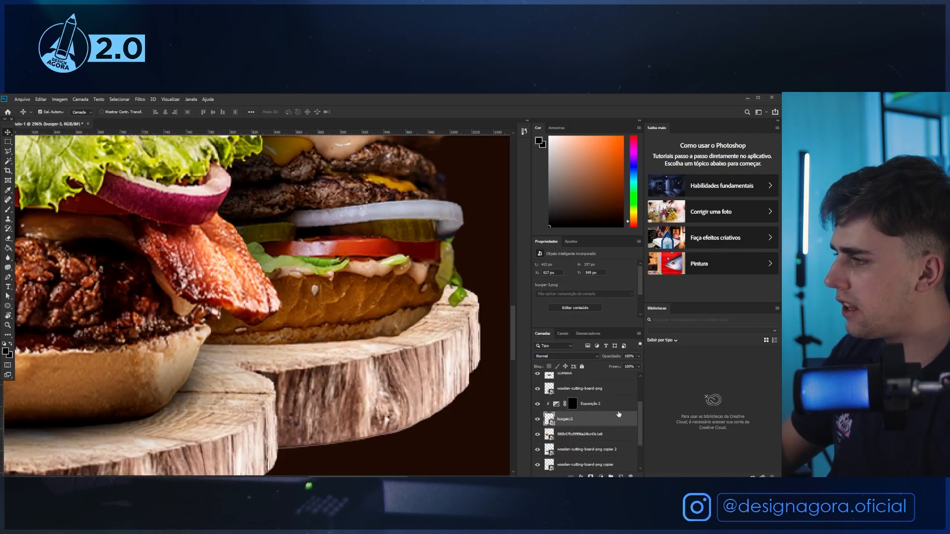
Paint white on the right-hand burger's Exposure mask to darken the base of its lower bun.
left_click(572, 404)
key("b")
key("x")
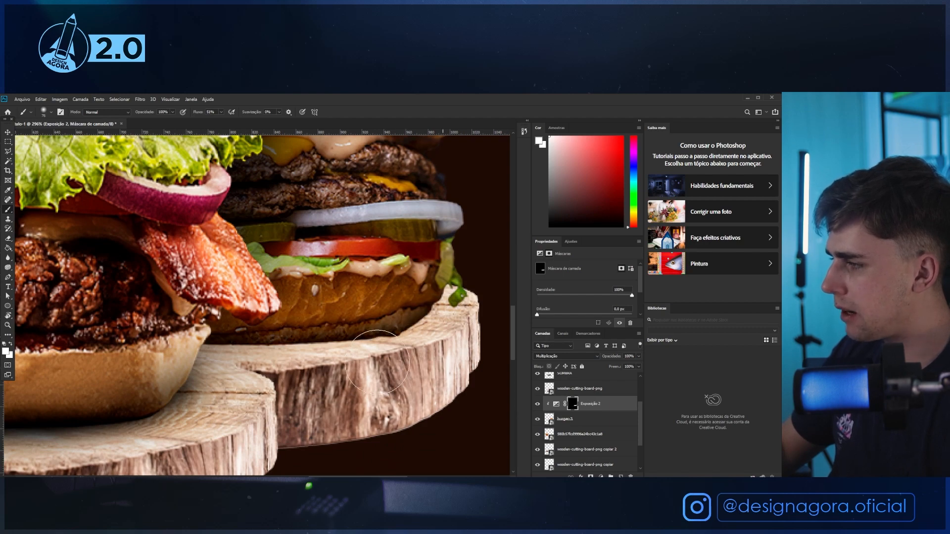
scroll(233, 388, "down", 12)
scroll(302, 371, "up", 1)
scroll(319, 388, "down", 2)
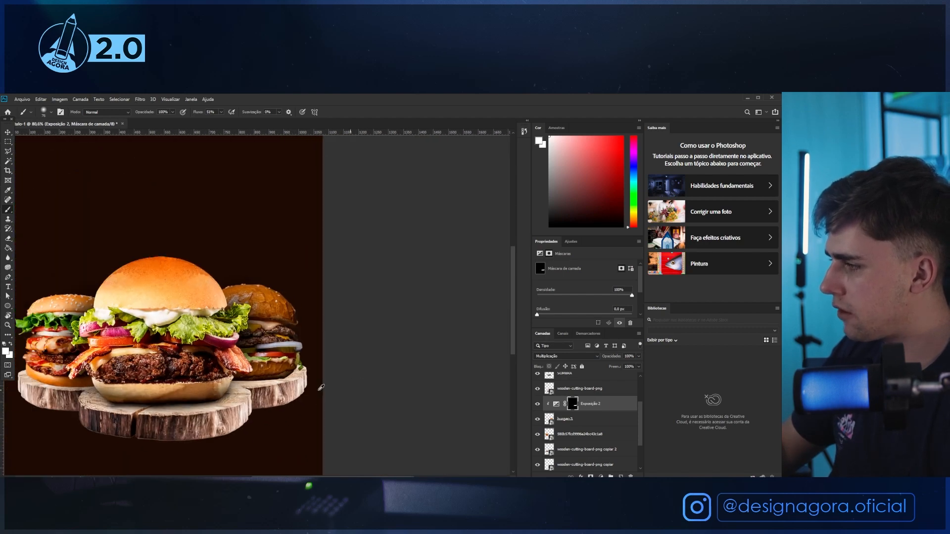
left_click_drag(320, 388, 422, 367)
Add an Exposure adjustment of about -2.76 above the left-hand burger and clip it to that layer.
left_click(556, 404)
key("v")
left_click(388, 371)
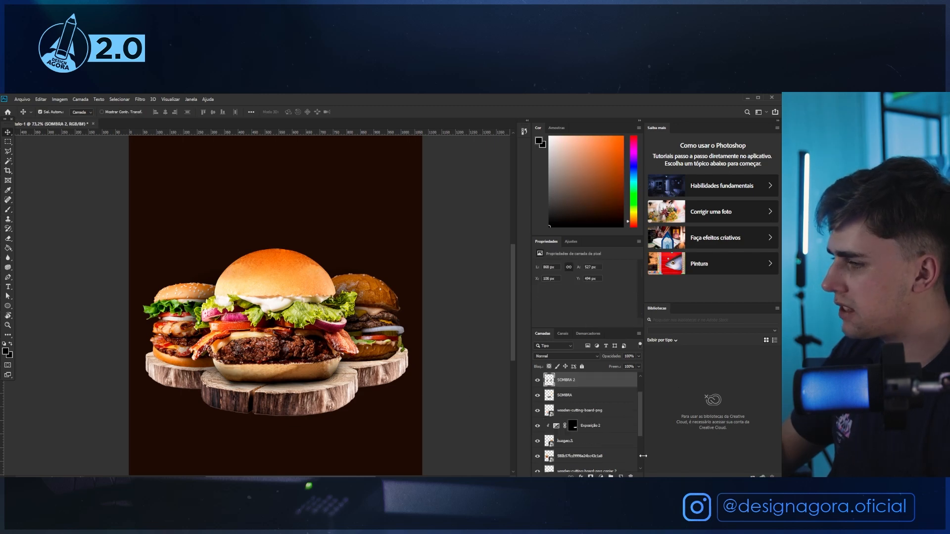
left_click(346, 378)
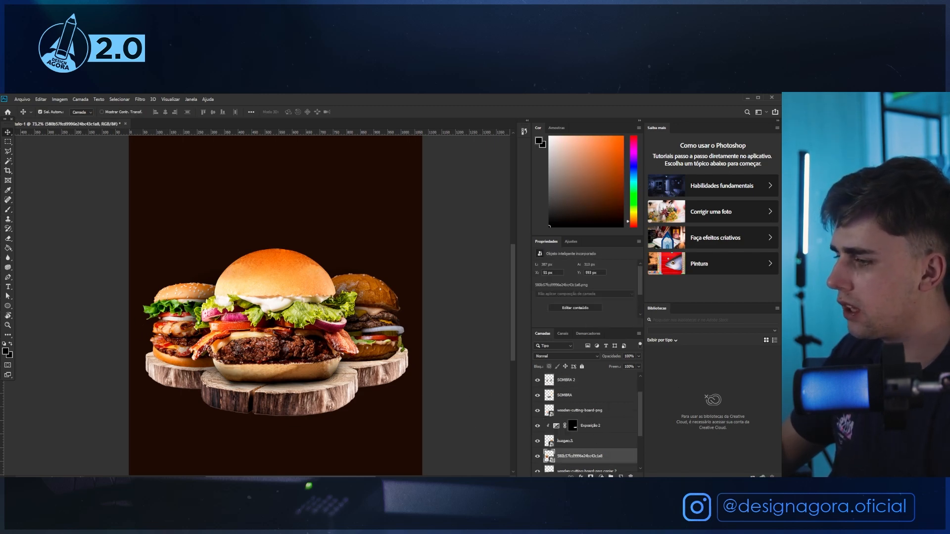
left_click(601, 476)
left_click(614, 391)
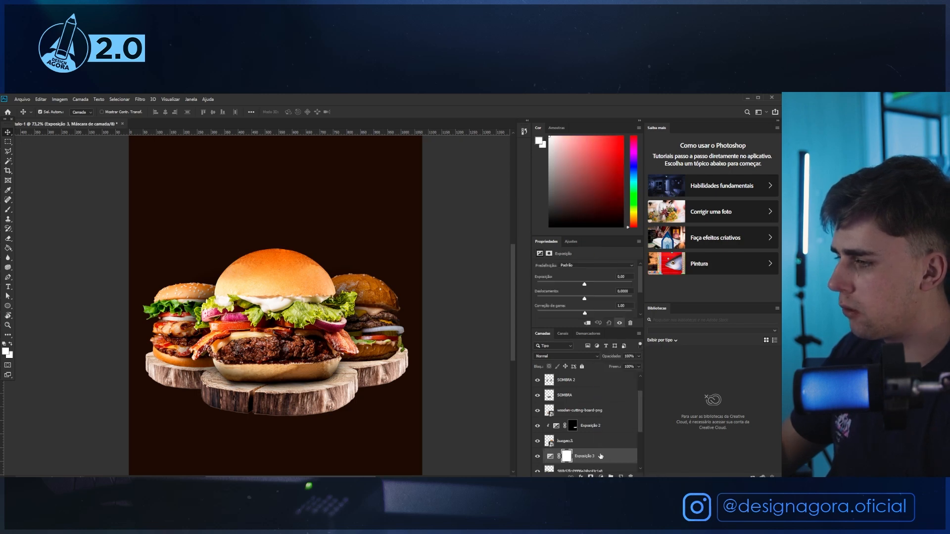
right_click(600, 456)
left_click(614, 285)
left_click_drag(584, 284, 566, 284)
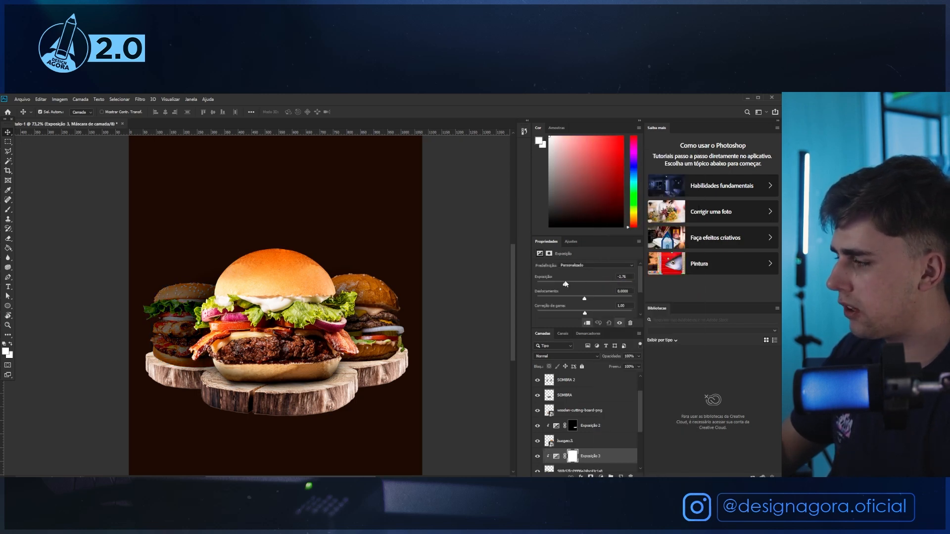
Set the left-hand burger's Exposure adjustment to Multiply (Multiplicação) and invert its mask to black.
left_click(554, 356)
left_click(554, 322)
left_click(573, 457)
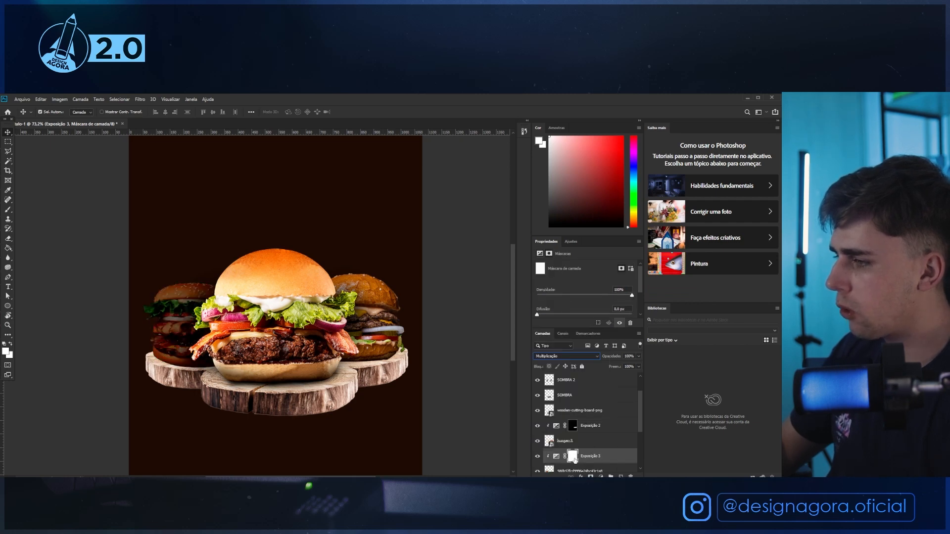
key("ctrl+i")
Brush white on the left-hand burger's Exposure mask along the underside of its lower bun to darken it.
left_click(108, 336)
scroll(108, 336, "up", 11)
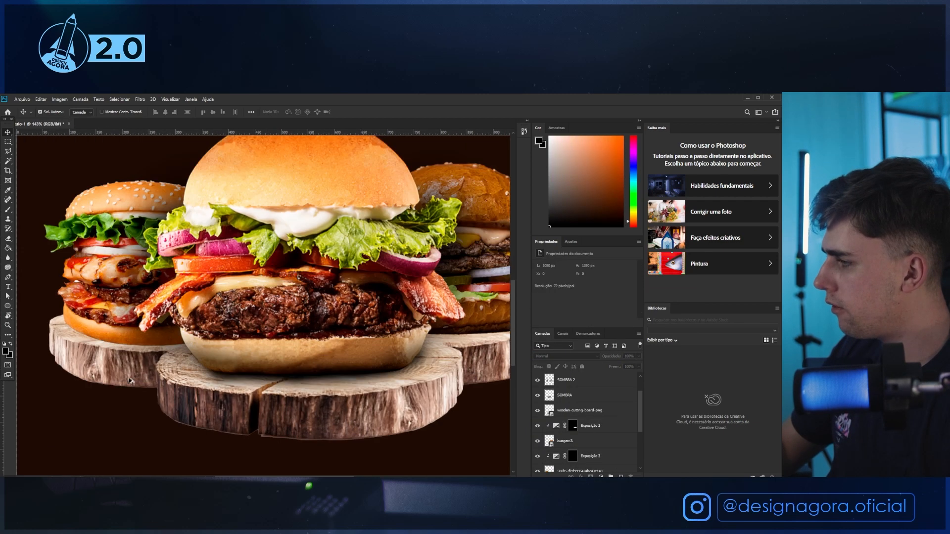
left_click(108, 336)
key("b")
left_click(572, 450)
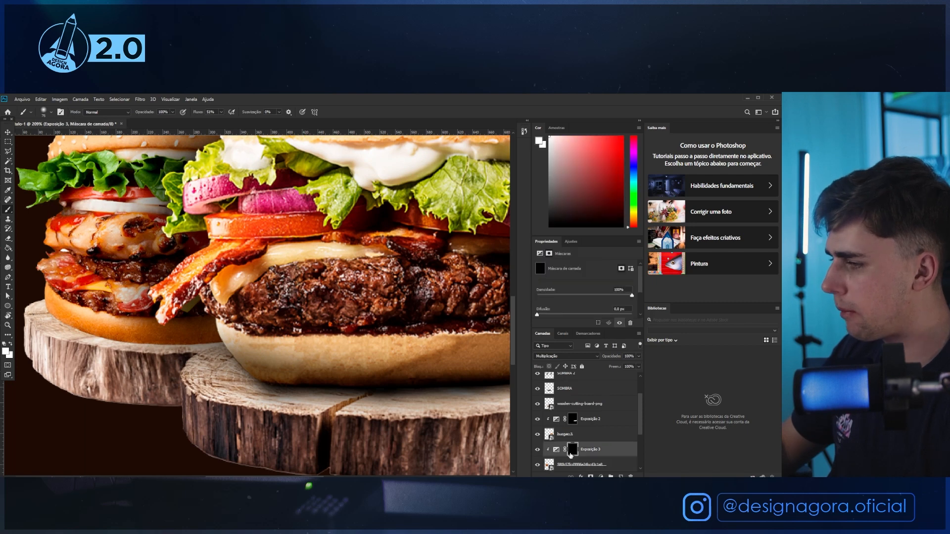
mouse_move(157, 351)
left_mouse_down()
mouse_move(148, 352)
mouse_move(248, 348)
mouse_move(208, 357)
left_mouse_up()
key("ctrl+z")
mouse_move(234, 369)
left_mouse_down()
mouse_move(106, 365)
mouse_move(30, 333)
mouse_move(200, 381)
mouse_move(70, 325)
mouse_move(238, 383)
left_mouse_up()
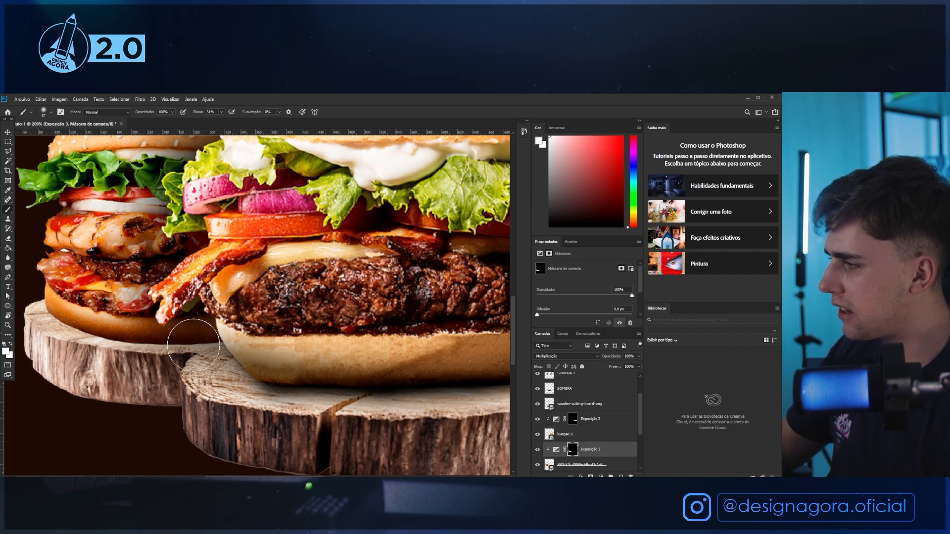
key("ctrl+0")
key("v")
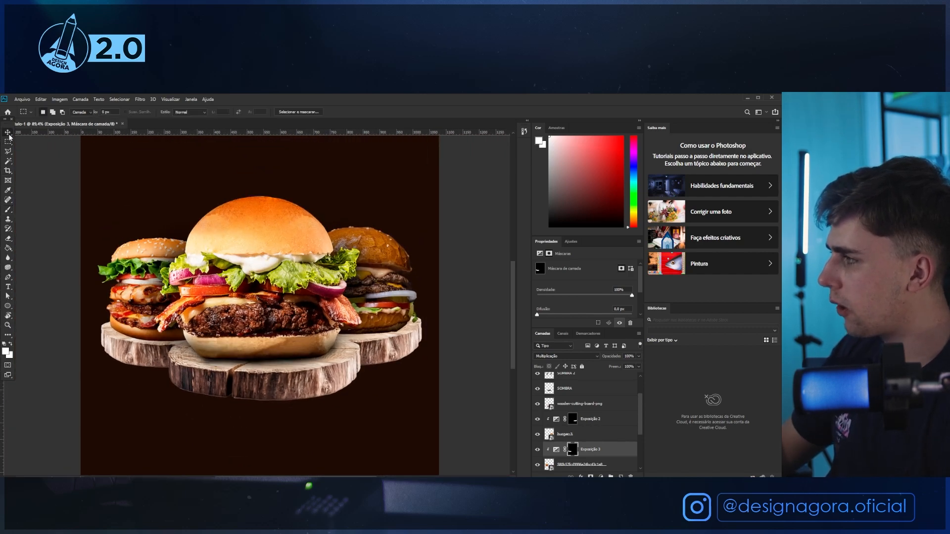
Create a new layer directly beneath the left-hand burger and name it SOMBRA.
left_click(121, 272)
scroll(572, 396, "down", 1)
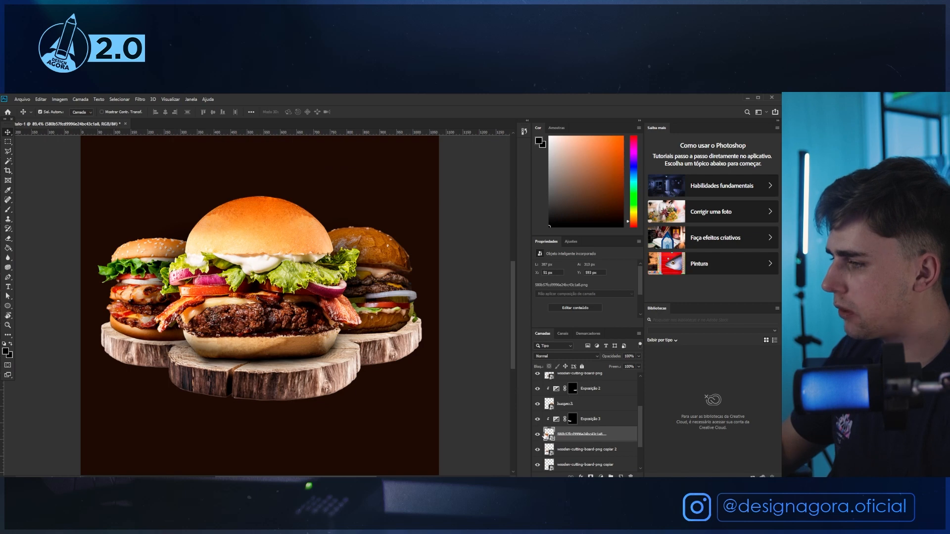
left_click(620, 476, "ctrl")
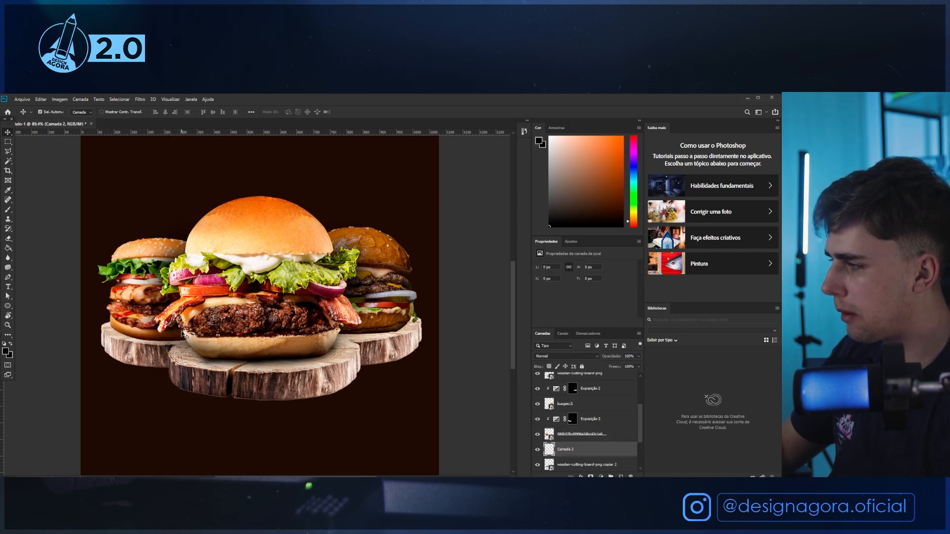
scroll(117, 324, "up", 5)
left_click(569, 462)
double_click(570, 451)
type("SOM")
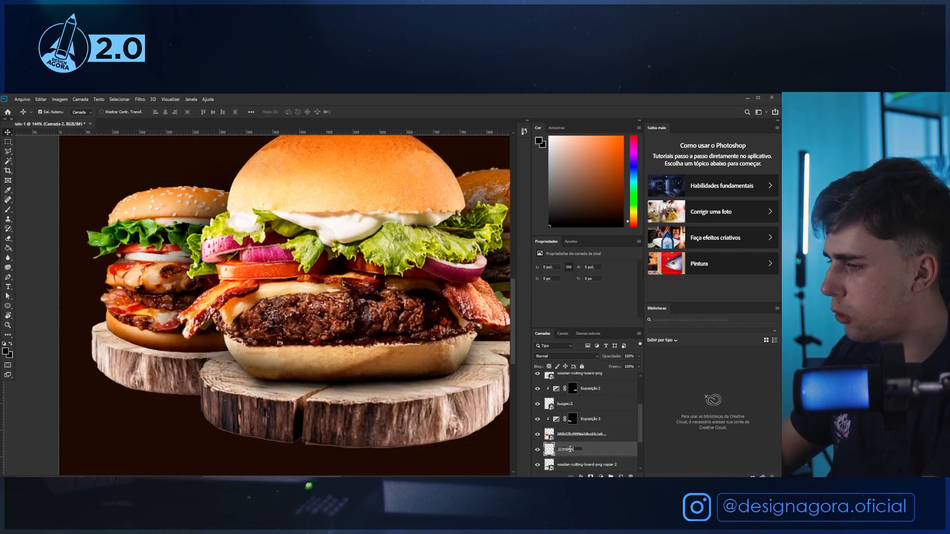
type("BRA")
key("Return")
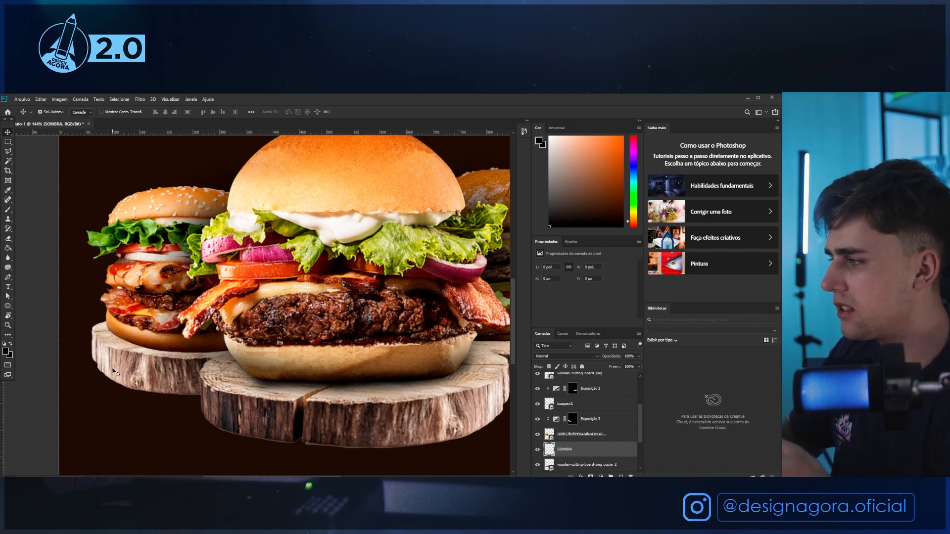
Paint a soft black shadow beneath the left-hand burger and set its SOMBRA layer to Multiply (Multiplicação).
left_click(8, 143)
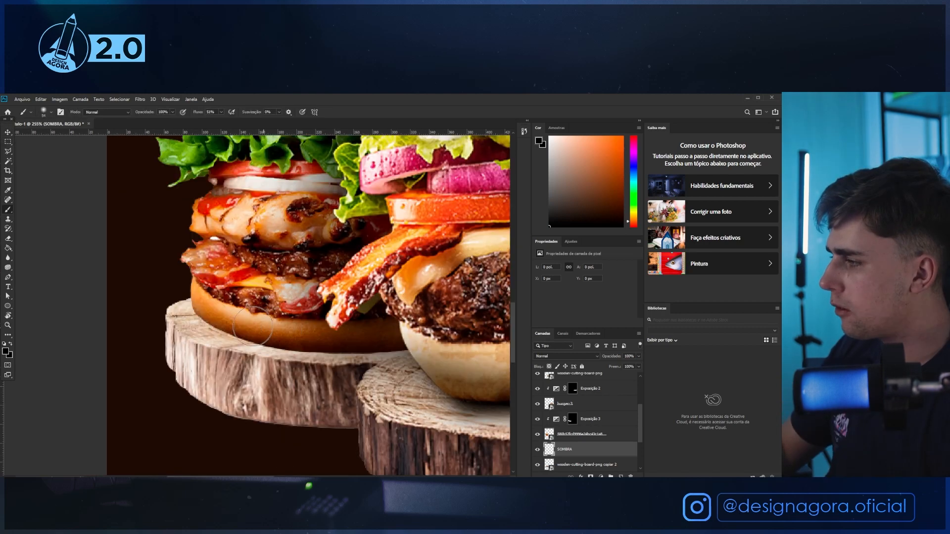
left_click_drag(200, 320, 291, 341)
key("ctrl+z")
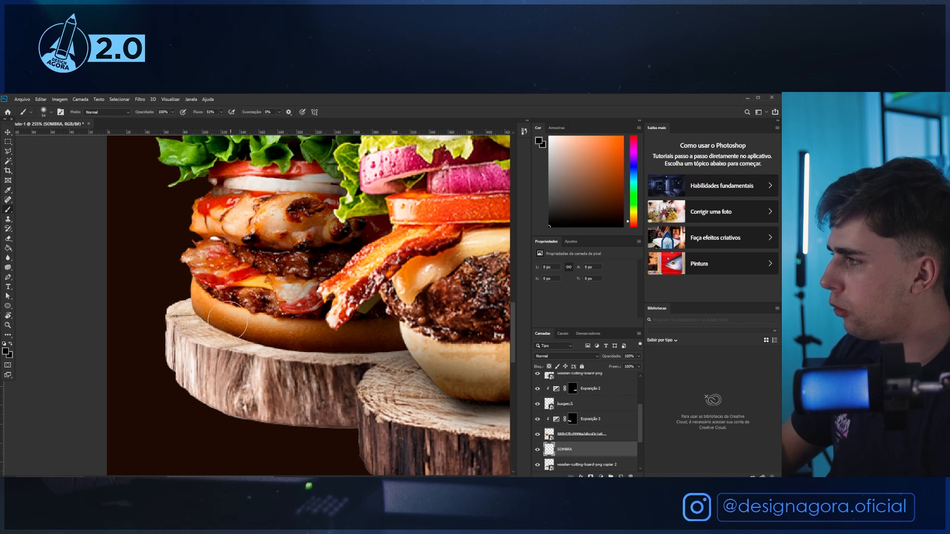
mouse_move(205, 313)
left_mouse_down()
mouse_move(263, 339)
mouse_move(297, 329)
mouse_move(395, 336)
mouse_move(212, 324)
mouse_move(254, 318)
mouse_move(208, 307)
mouse_move(396, 331)
left_mouse_up()
left_click(566, 356)
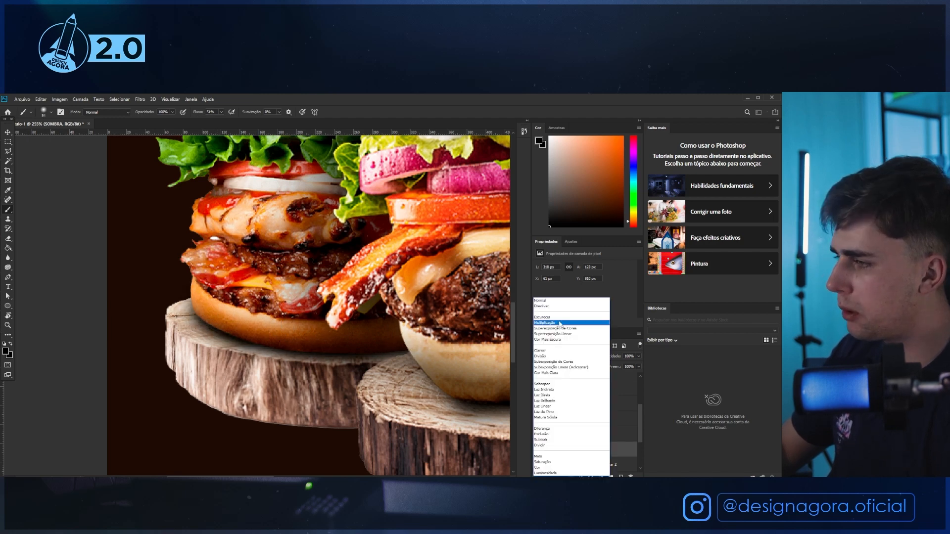
left_click(549, 324)
left_click(7, 133)
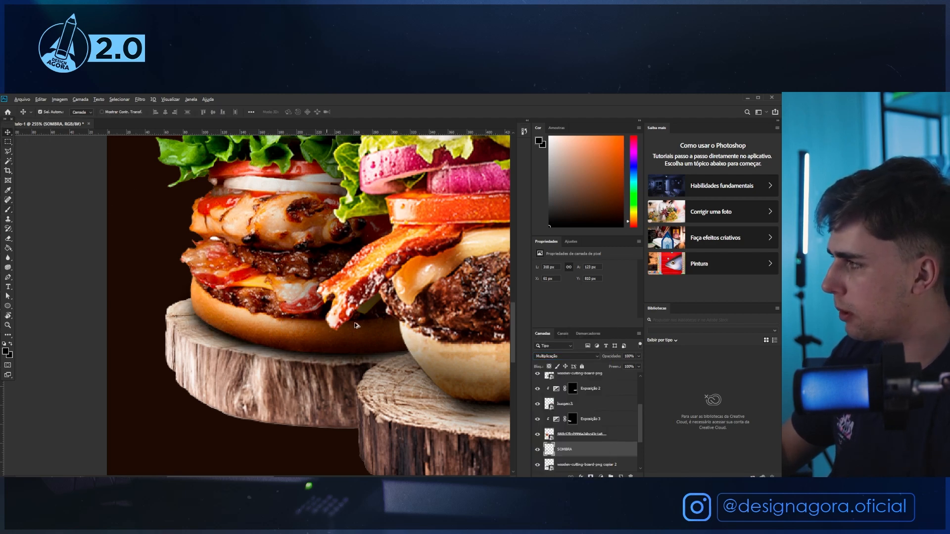
Create a new layer directly beneath the right-hand burger (burger-3) and name it SOMBRA.
key("ctrl+0")
scroll(354, 315, "up", 4)
left_click(354, 317)
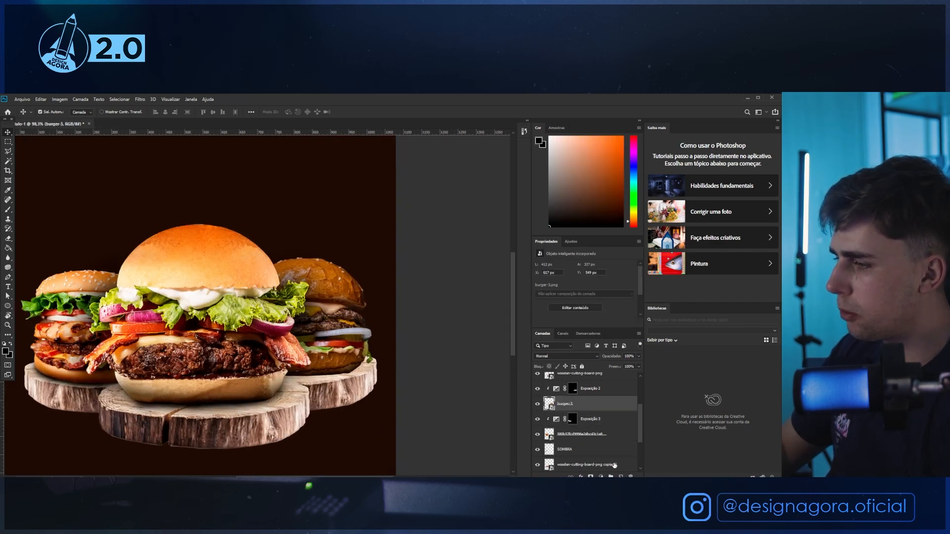
left_click(621, 476, "ctrl")
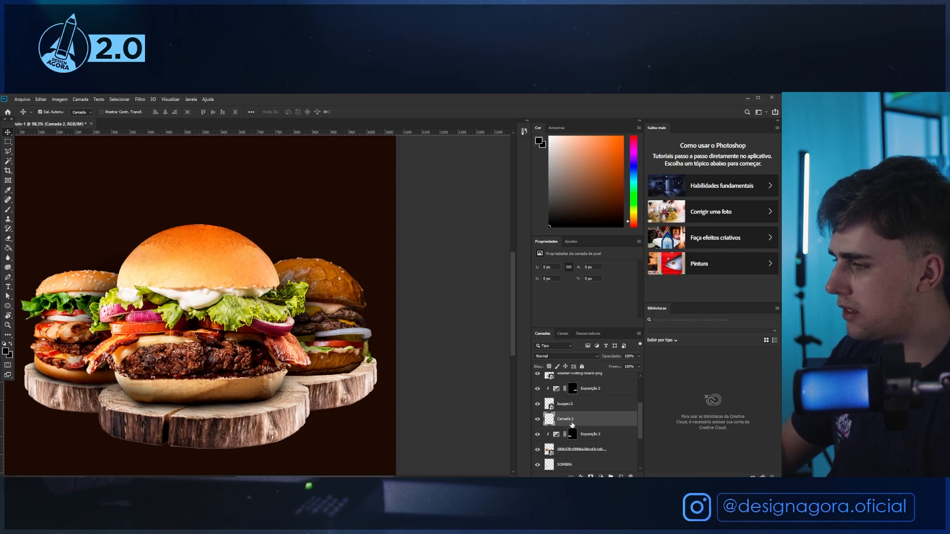
type("SOMBRA")
key("Return")
Paint a soft black shadow on the wooden board beneath the right-hand burger.
scroll(329, 359, "up", 10)
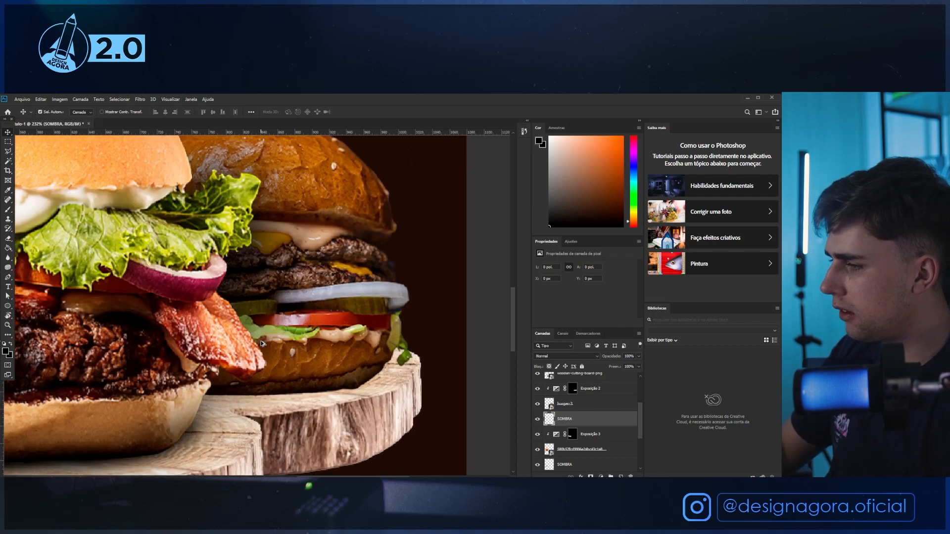
key("b")
mouse_move(196, 406)
left_mouse_down()
mouse_move(250, 411)
mouse_move(393, 382)
mouse_move(160, 374)
left_mouse_up()
scroll(160, 374, "down", 15)
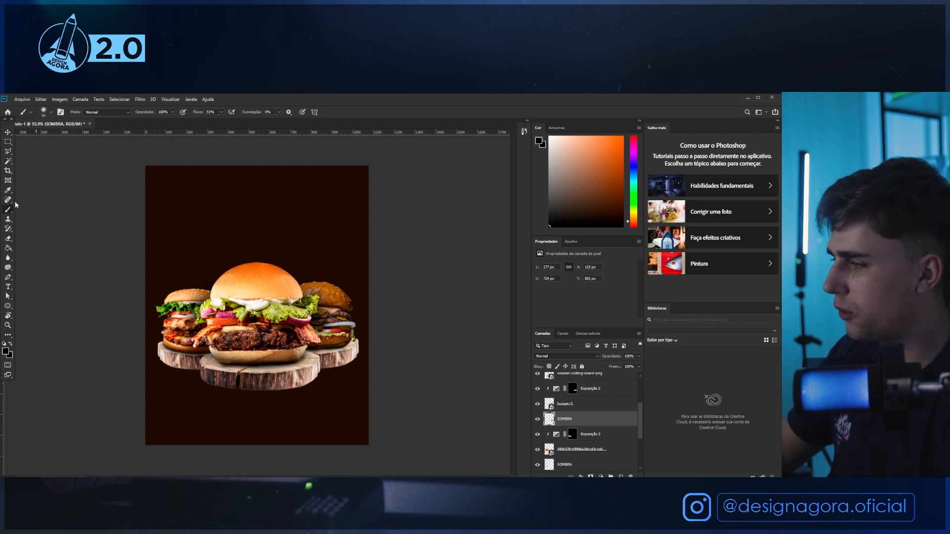
left_click(8, 132)
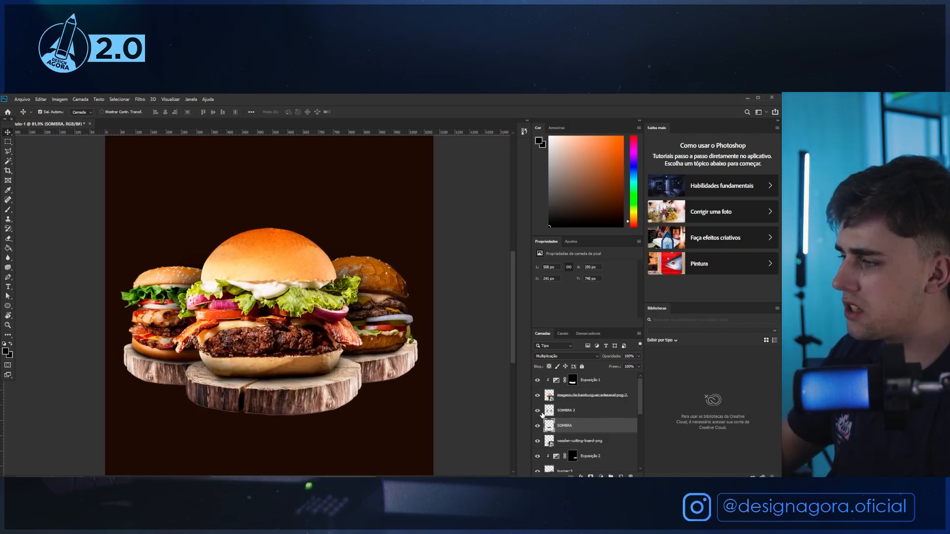
Hide and show the centre burger's Exposição 1, SOMBRA 2 and SOMBRA layers to compare the shading.
left_click_drag(538, 426, 538, 384)
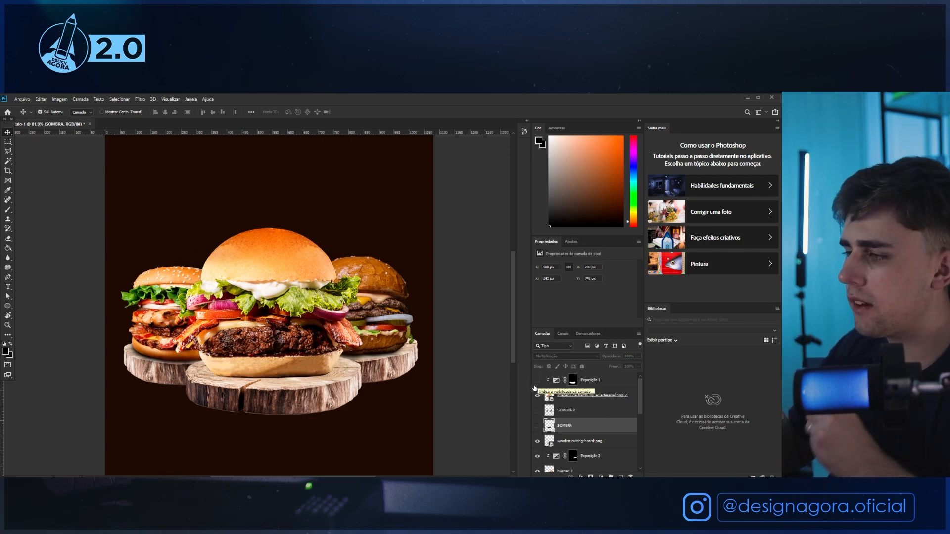
left_click(538, 381)
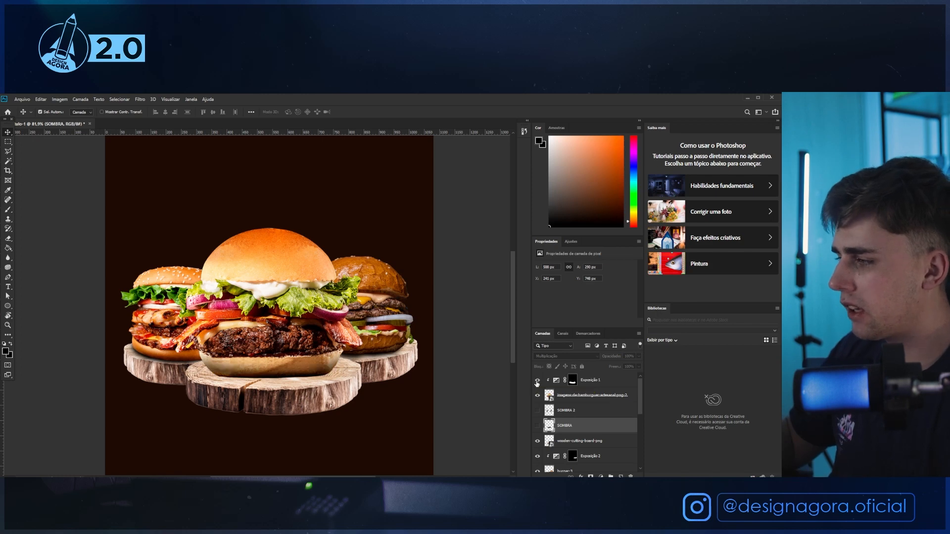
left_click(536, 411)
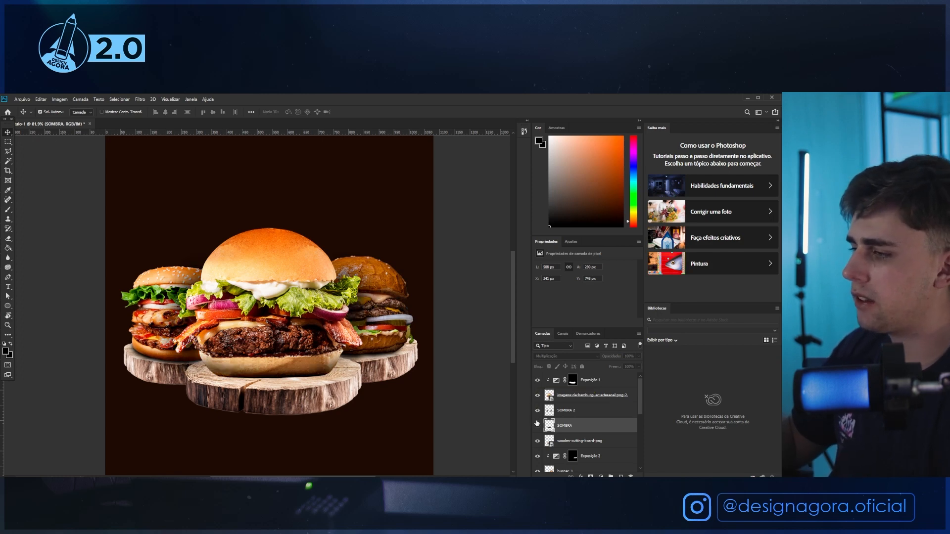
left_click(537, 425)
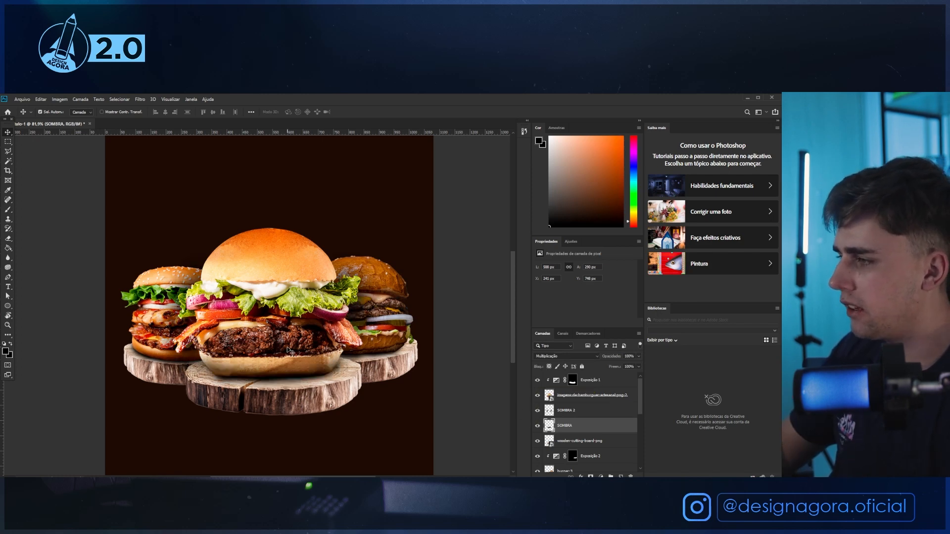
Select all the burgers, boards and shadows together and move them slightly higher on the flyer.
scroll(288, 350, "down", 3)
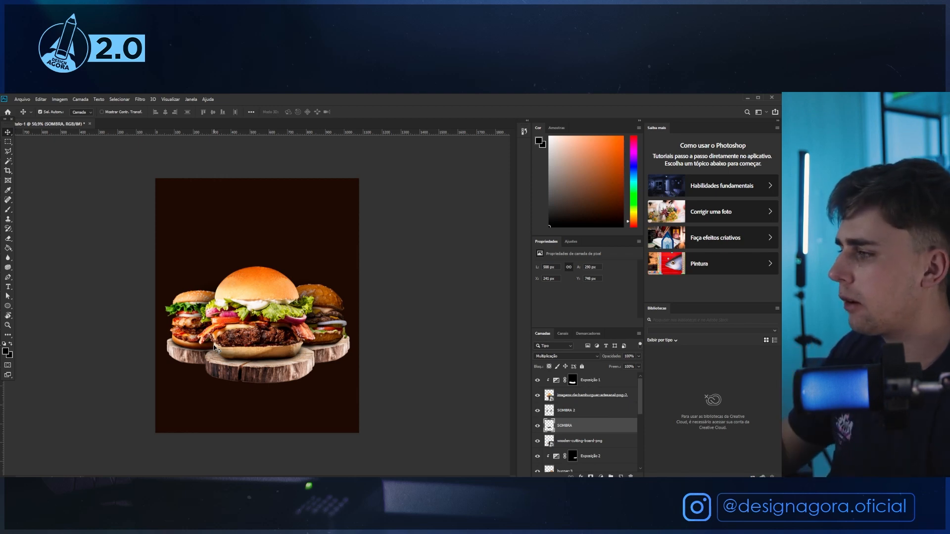
left_click(403, 398)
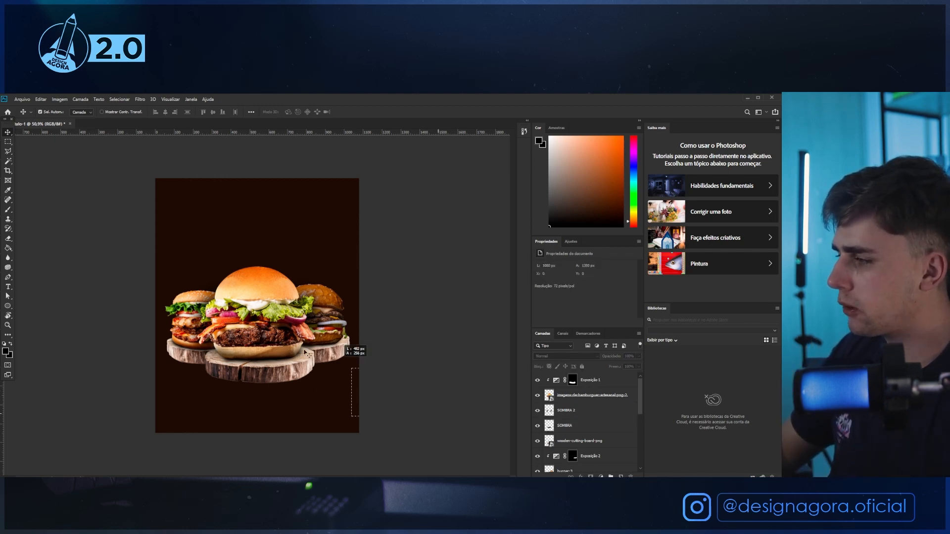
left_click_drag(305, 353, 89, 259)
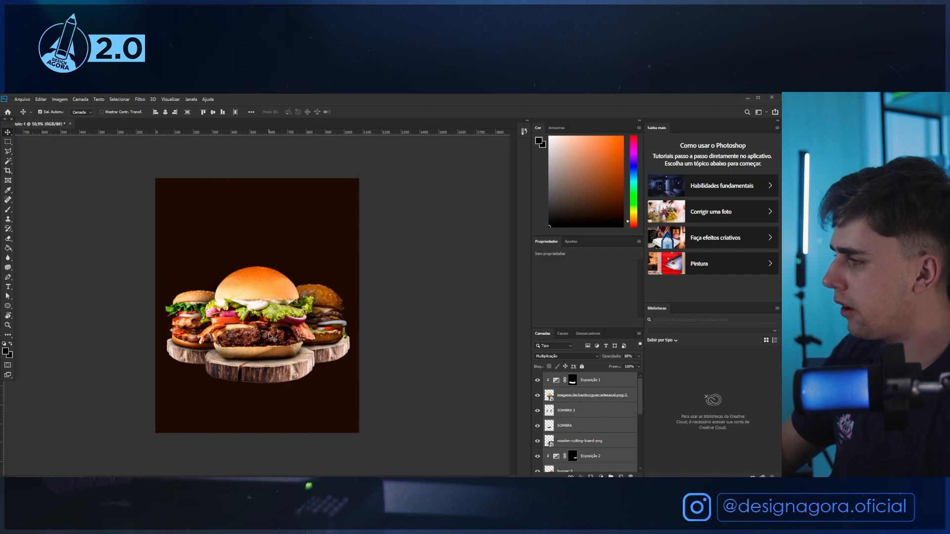
left_click_drag(271, 338, 267, 311)
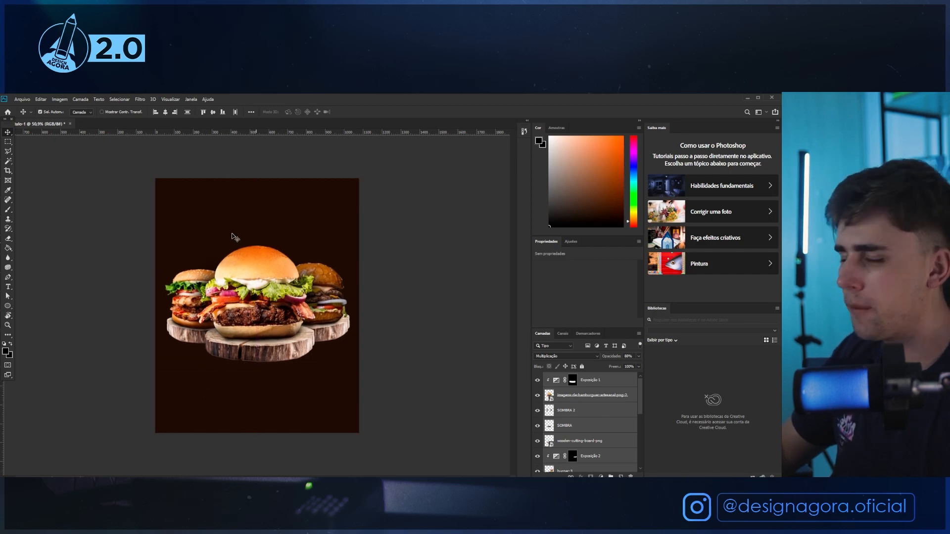
left_click(411, 267)
scroll(406, 282, "up", 3)
scroll(351, 402, "down", 2)
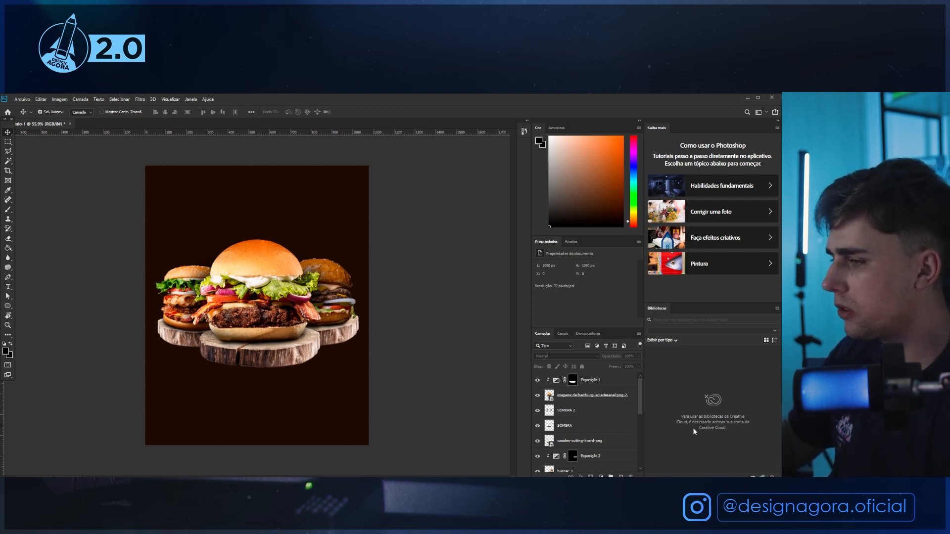
Switch to the Video Youtube folder in File Explorer and preview the fire image Fogo.png.
key("alt+Tab")
left_click(399, 255)
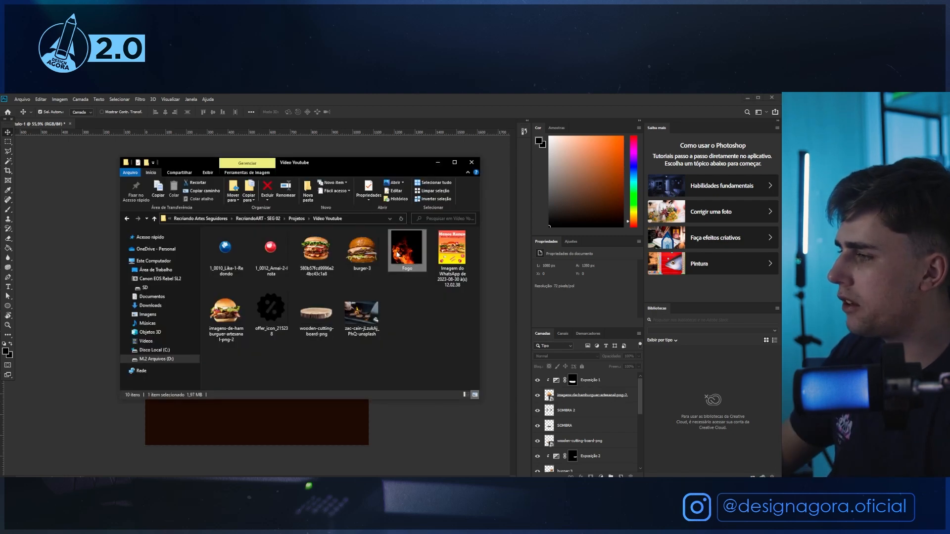
double_click(404, 262)
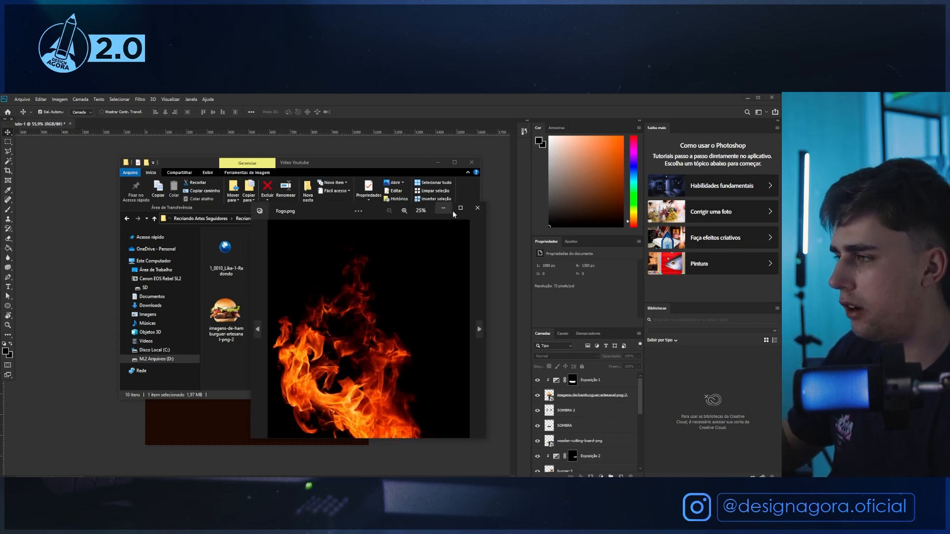
Place the Unsplash grill photo from the Video Youtube folder directly above the Camada 1 background layer.
left_click(478, 208)
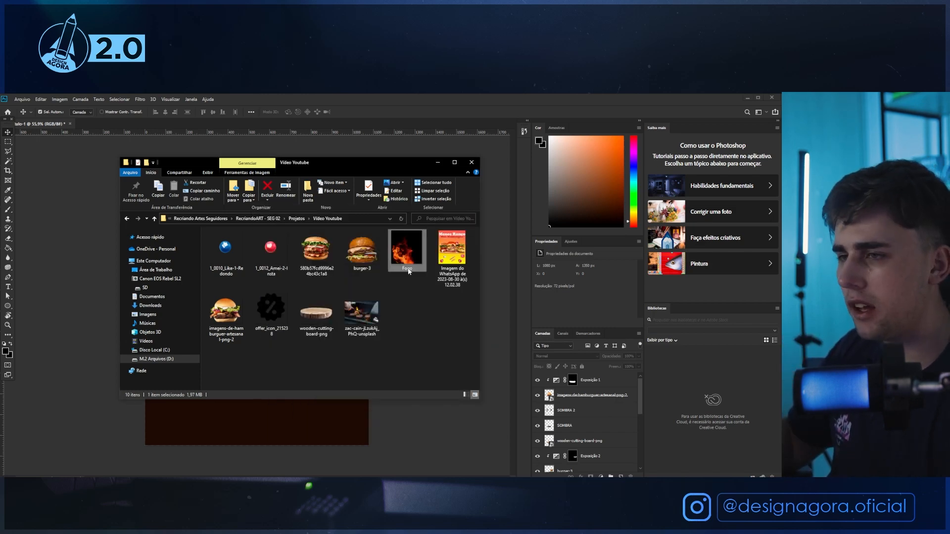
left_click(377, 321)
scroll(602, 438, "down", 5)
left_click(600, 435)
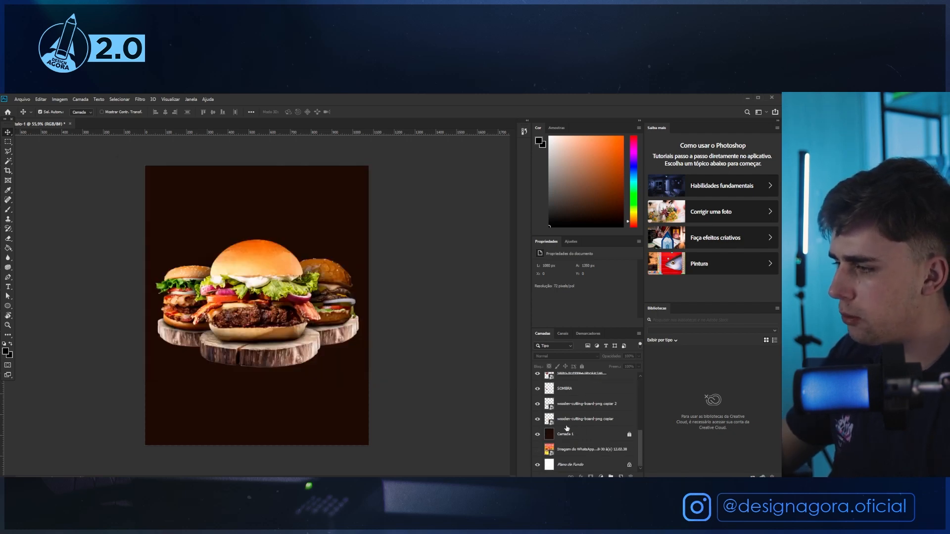
key("alt+Tab")
key("alt+Tab")
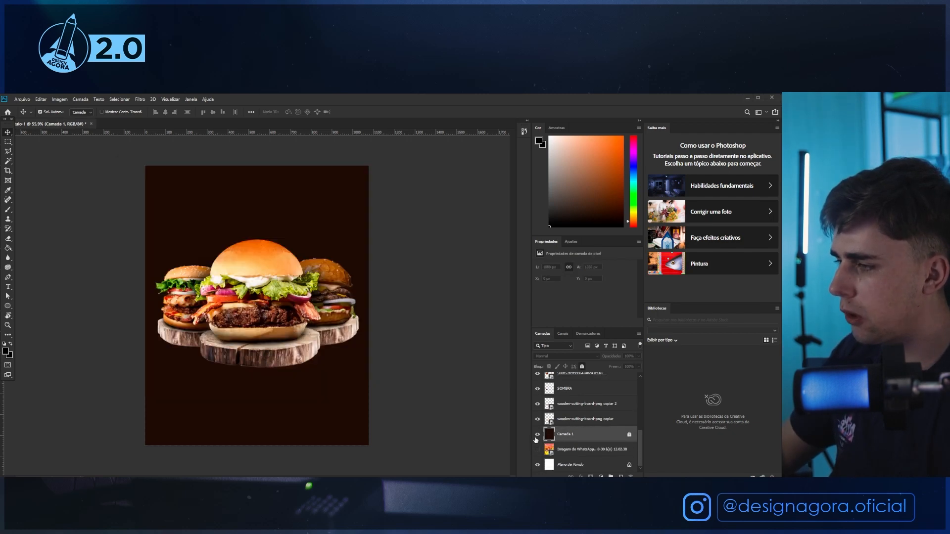
left_click(537, 435)
left_click(538, 434)
key("alt+Tab")
left_click_drag(377, 311, 294, 427)
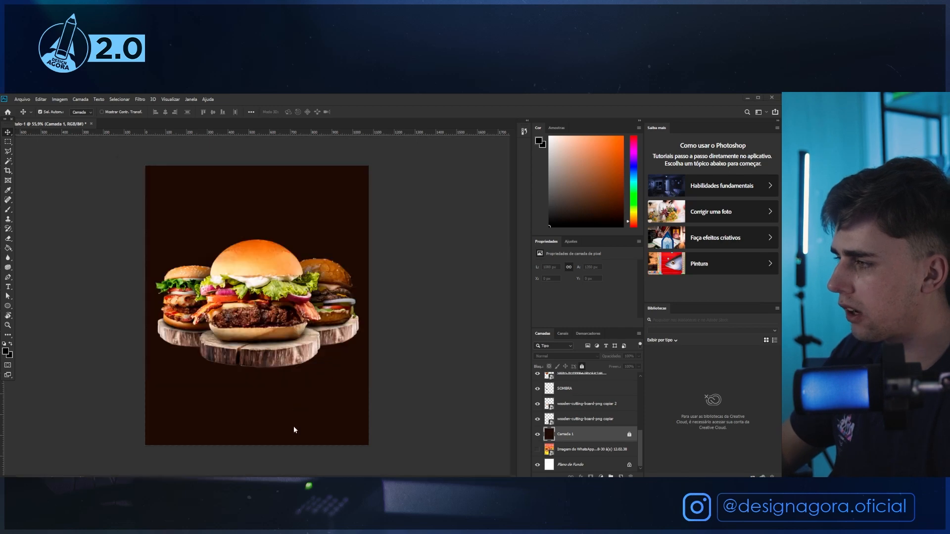
Scale and position the grill photo so it covers the whole flyer behind the burgers.
left_click_drag(358, 322, 369, 313)
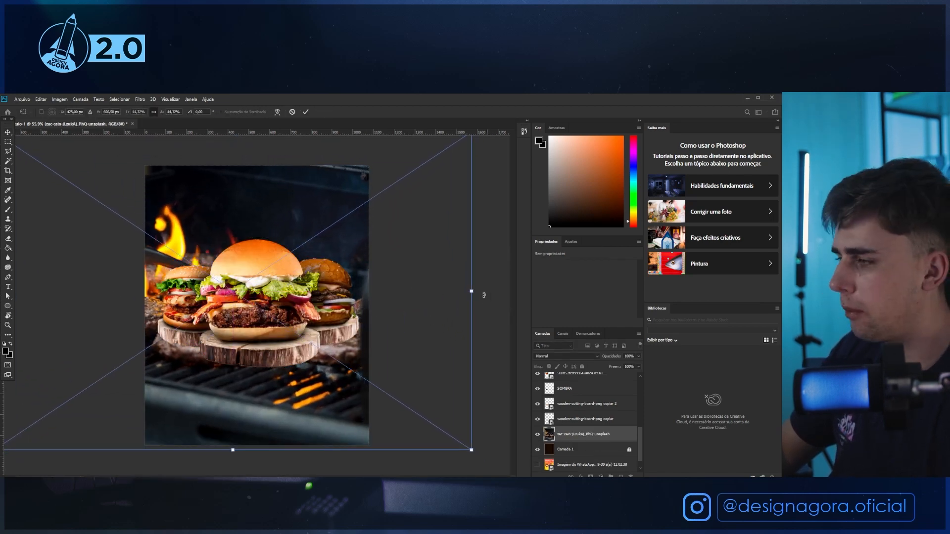
left_click_drag(471, 292, 435, 292)
key("Return")
Set the grill photo's opacity to 33% and its blend mode to Subexposição de Cores.
left_click(638, 356)
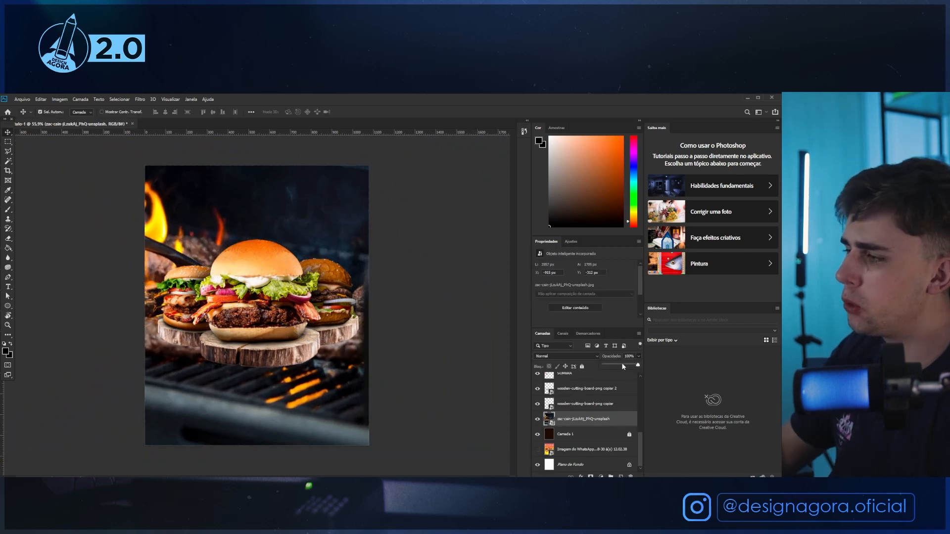
left_click_drag(623, 367, 616, 366)
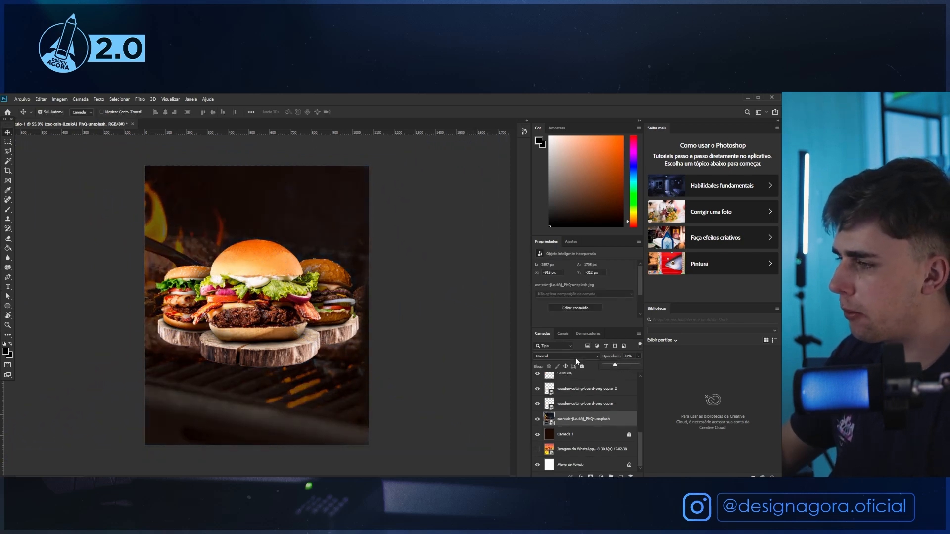
left_click(568, 357)
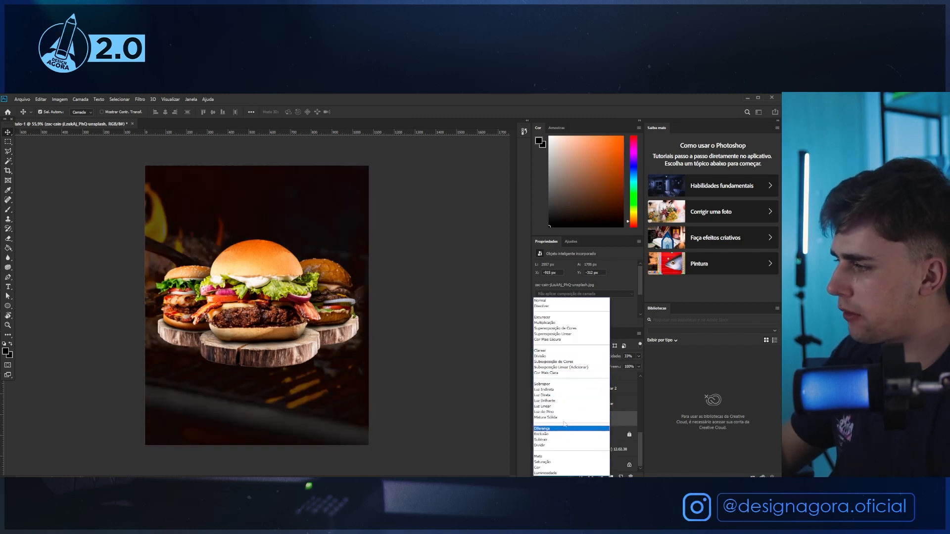
left_click(574, 362)
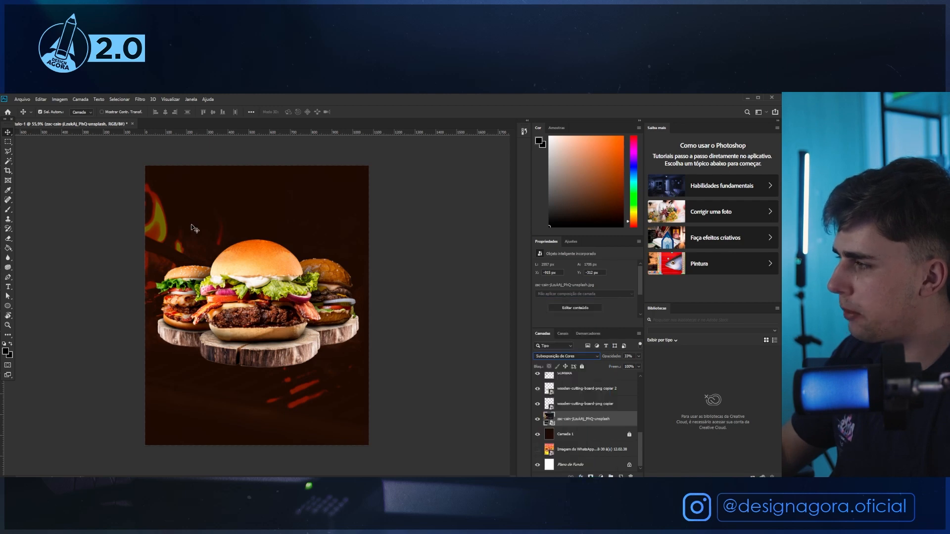
Enlarge the grill photo and reposition it so its flames and embers sit near the flyer's edges.
key("ctrl+t")
left_click_drag(487, 279, 583, 281)
left_click_drag(465, 302, 469, 281)
key("Return")
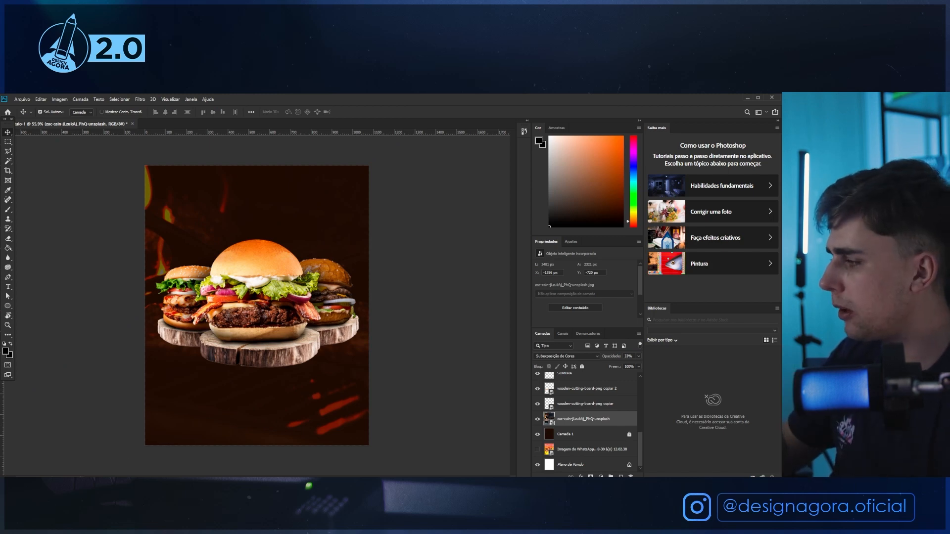
Place the Fogo image, scale it to about 31%, tilt it about 5° and set it behind the left-hand burger.
key("alt+Tab")
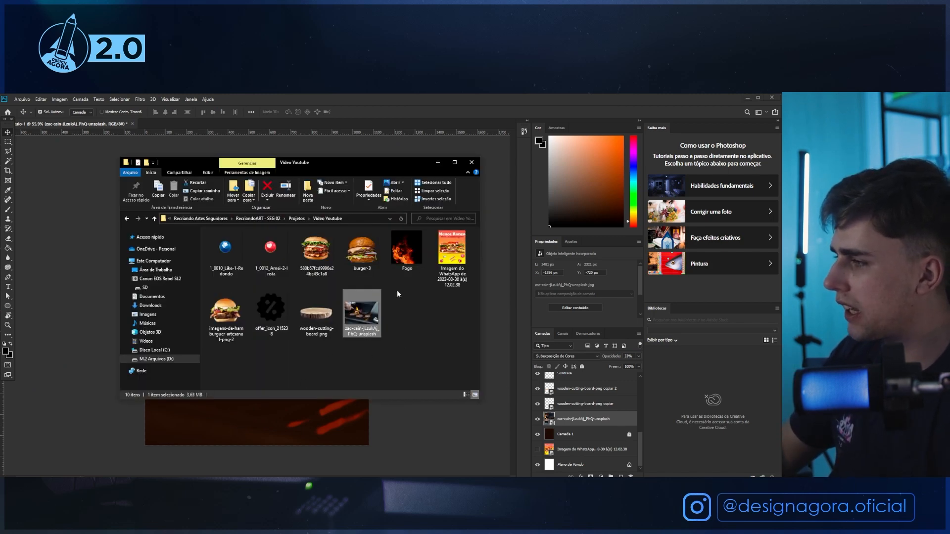
left_click_drag(414, 250, 282, 409)
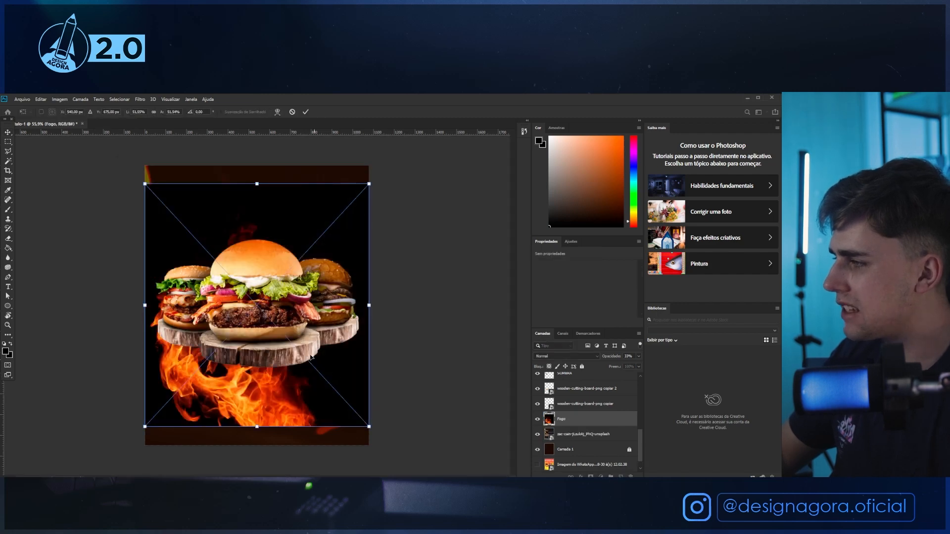
left_click_drag(311, 356, 297, 233)
left_click_drag(248, 268, 257, 260)
left_click_drag(325, 232, 321, 248)
mouse_move(261, 252)
left_mouse_down()
mouse_move(252, 246)
mouse_move(263, 247)
left_mouse_up()
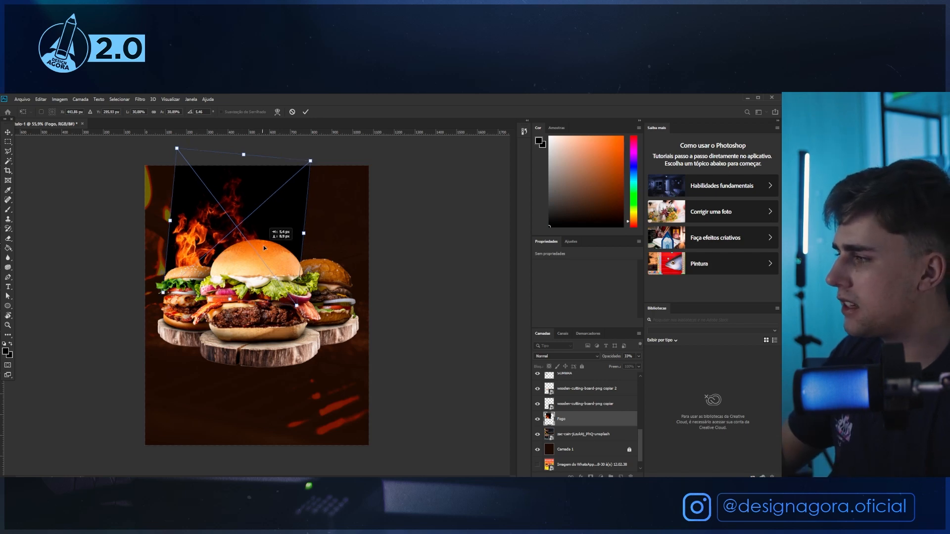
key("Return")
Set the Fogo layer's blend mode to Subexposição Linear (Adicionar) and move the fire slightly down behind the burgers.
left_click(567, 357)
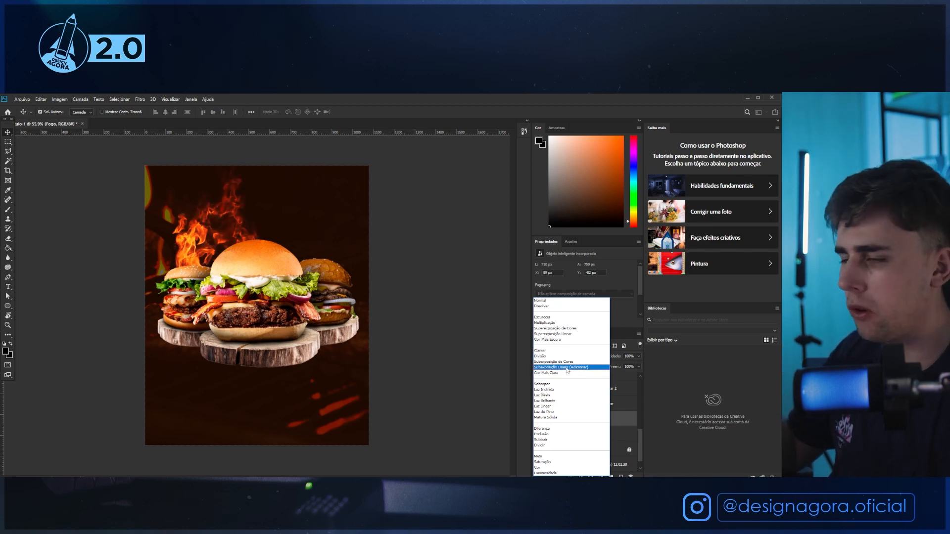
left_click(567, 368)
key("ctrl+t")
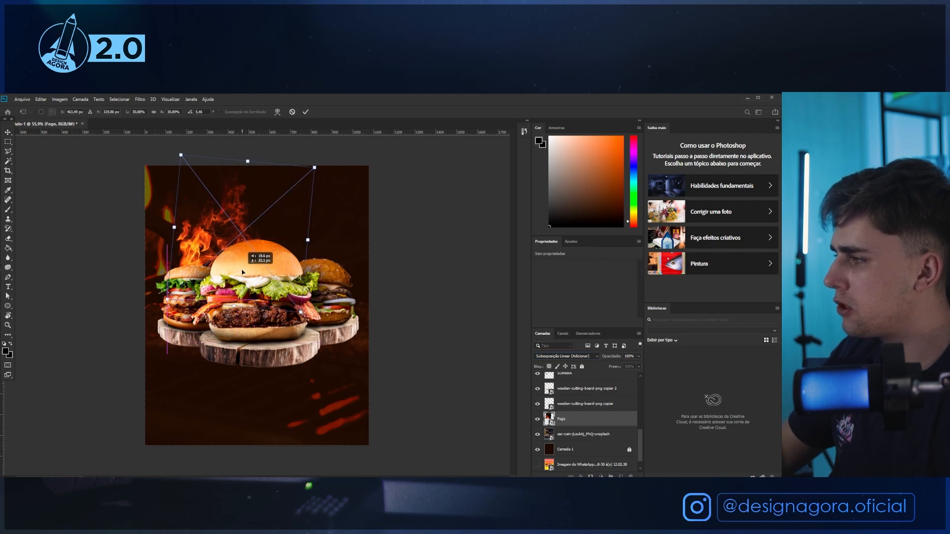
key("Return")
Duplicate the Fogo layer, flip the copy horizontally and move it towards the right-hand burger.
key("ctrl+j")
key("ctrl+t")
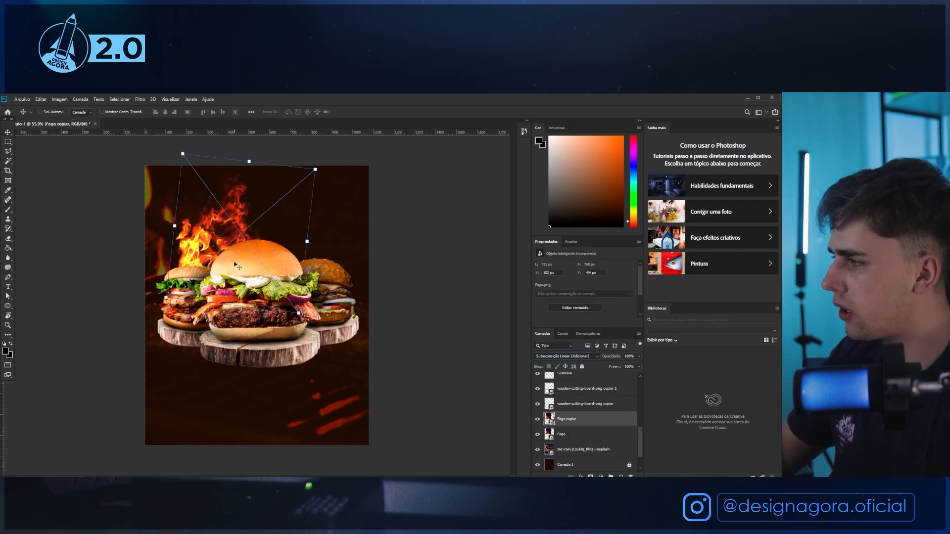
right_click(235, 263)
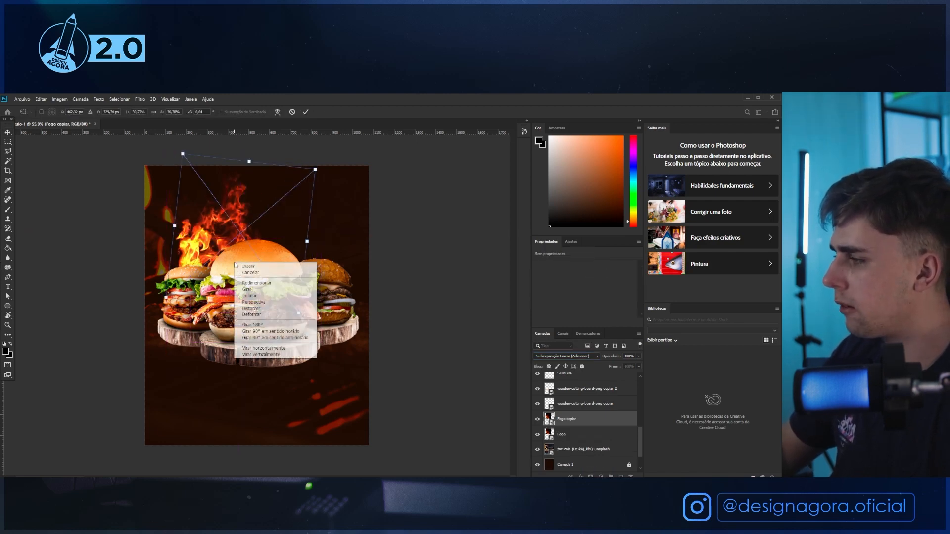
left_click(271, 349)
left_click_drag(247, 208, 268, 209)
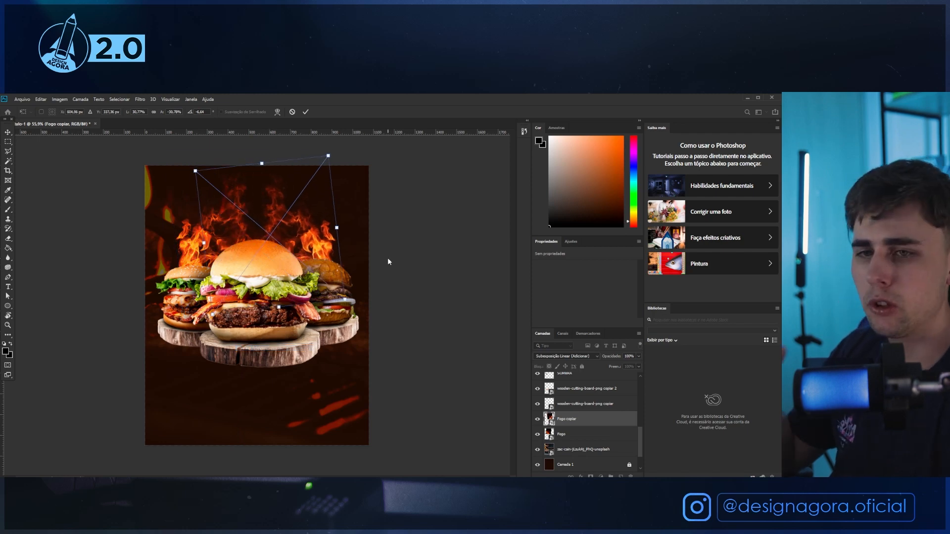
Rotate the flipped fire copy to about 29° and position it behind the right-hand burger.
left_click_drag(382, 258, 329, 312)
left_click_drag(283, 287, 313, 293)
left_click_drag(387, 291, 390, 284)
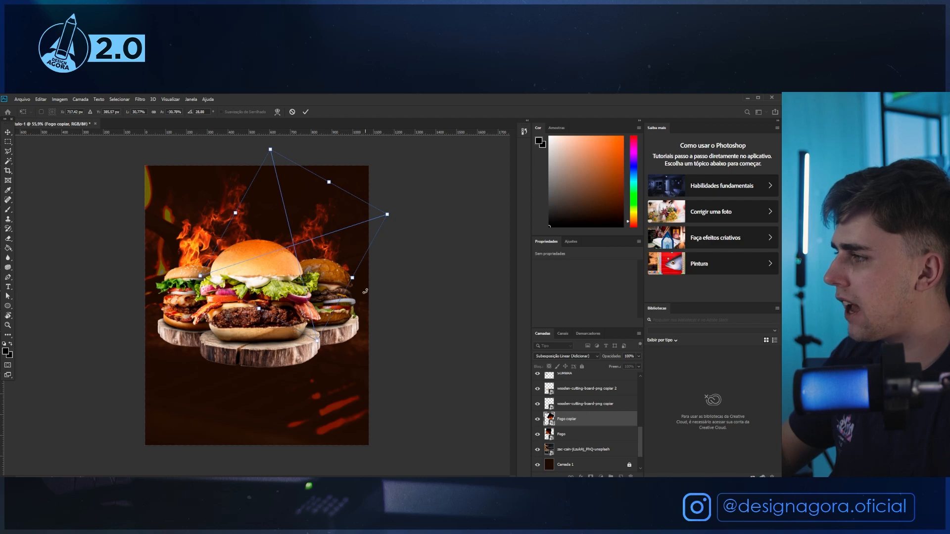
key("Return")
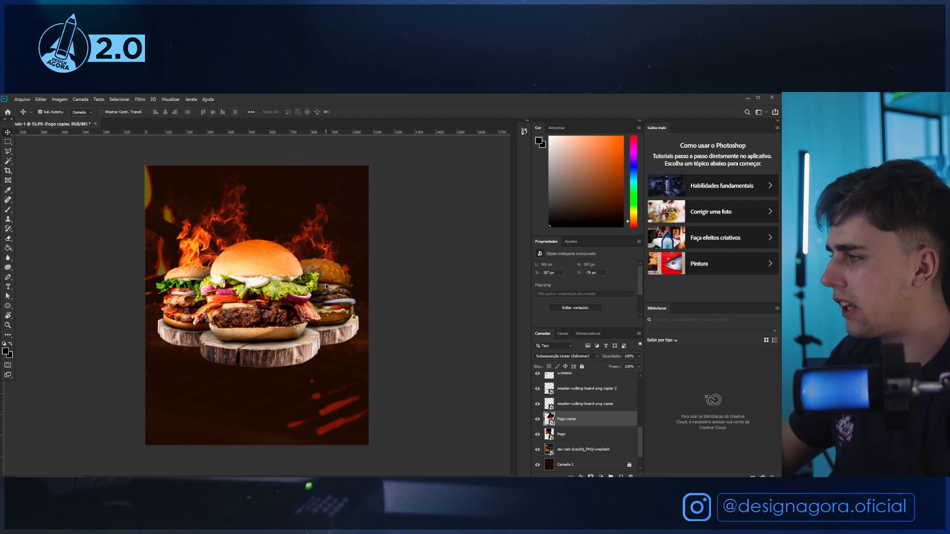
Review the flames on the flyer, and show only the original WhatsApp flyer image to examine its text and icons.
key("ctrl+plus")
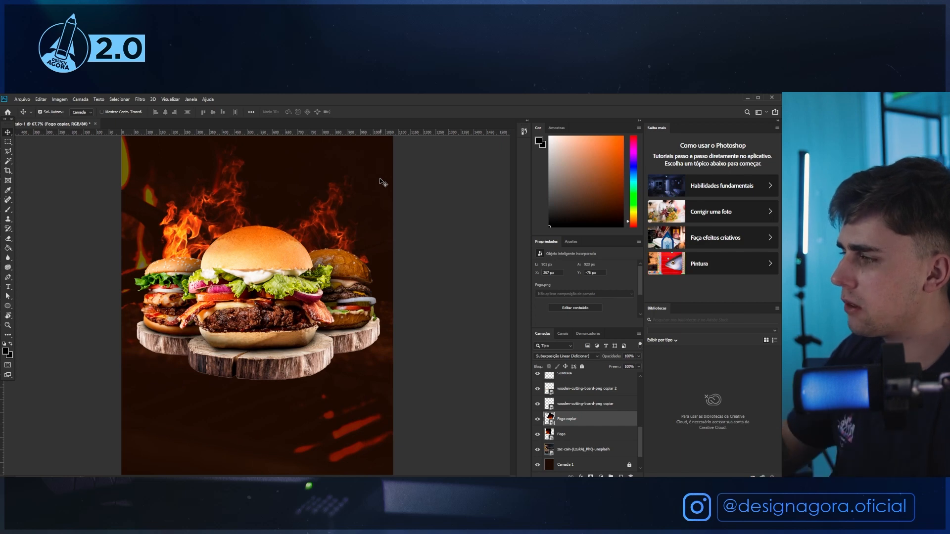
key("ctrl+minus")
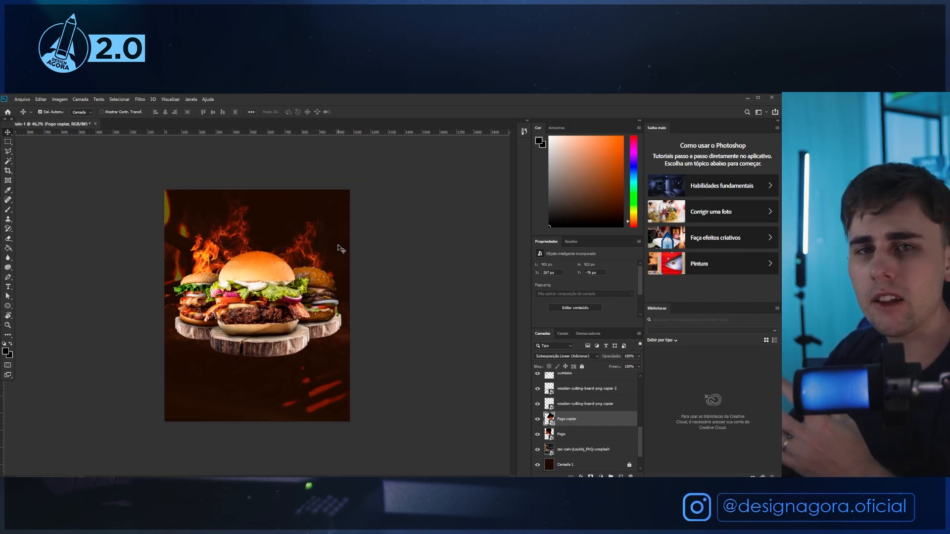
key("ctrl+plus")
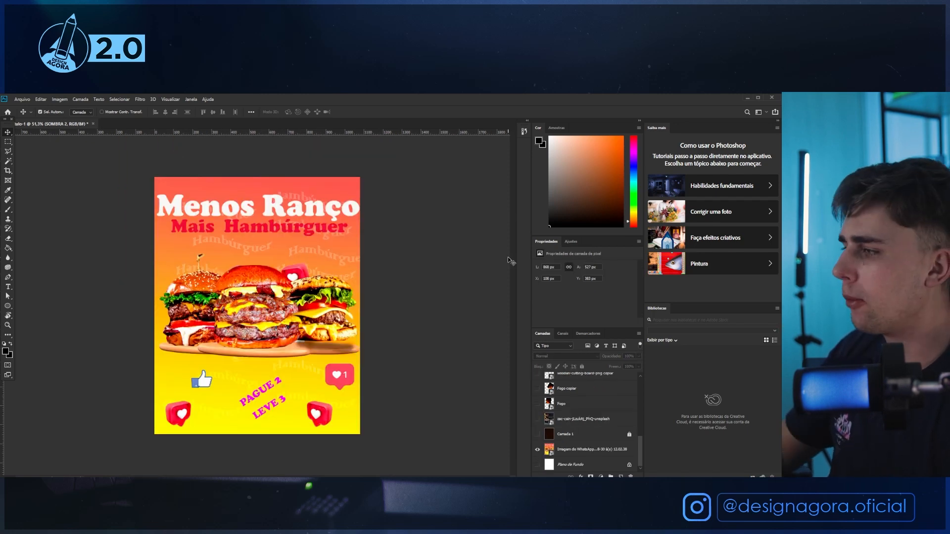
key("ctrl+plus")
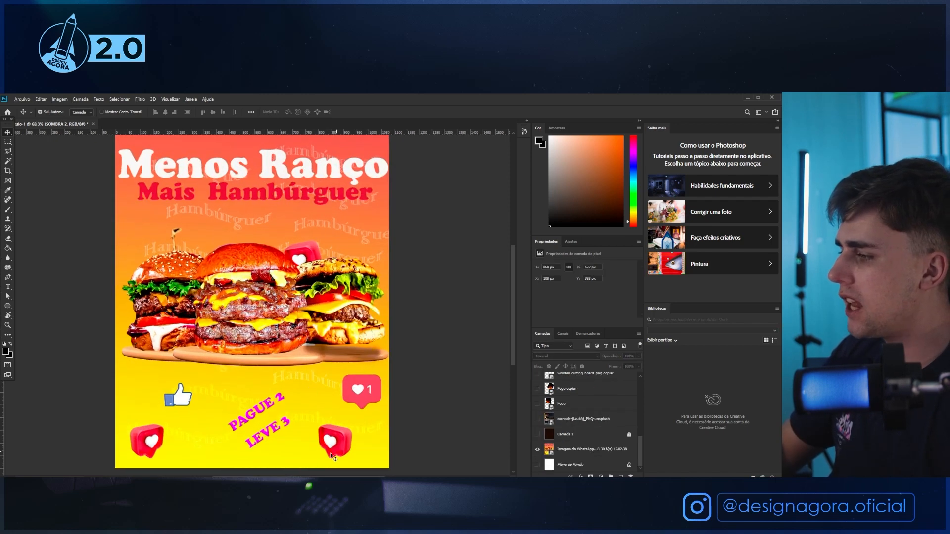
left_click(538, 450, "alt")
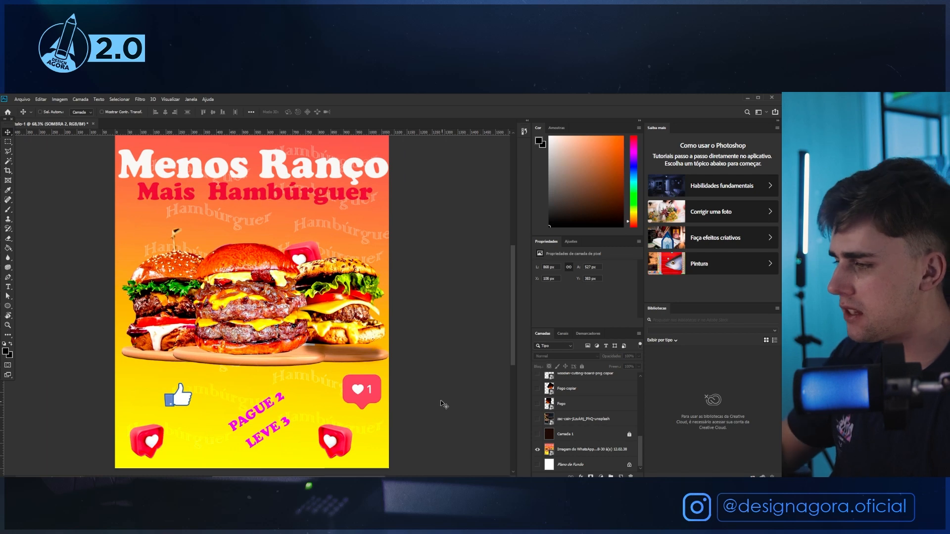
Switch to the Video Youtube folder and preview the round like and heart icon images.
key("alt+Tab")
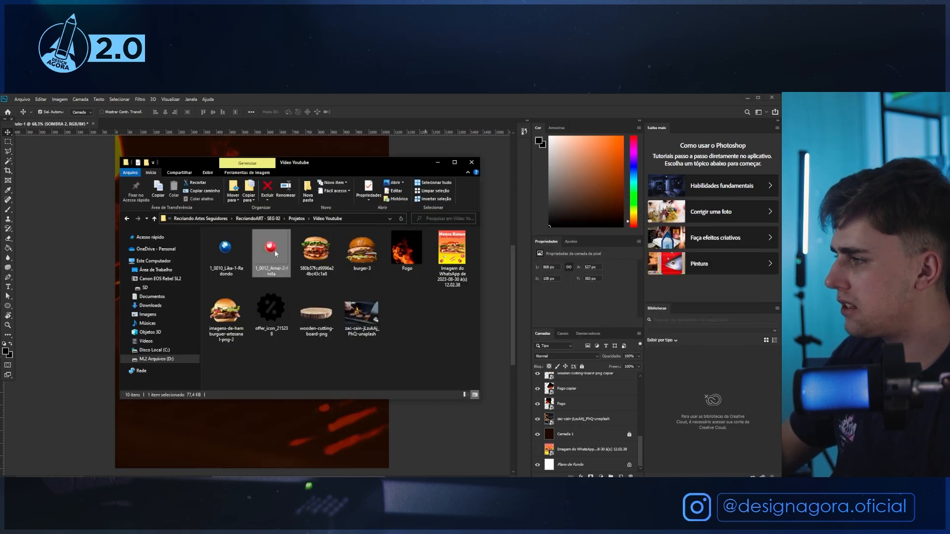
double_click(225, 250)
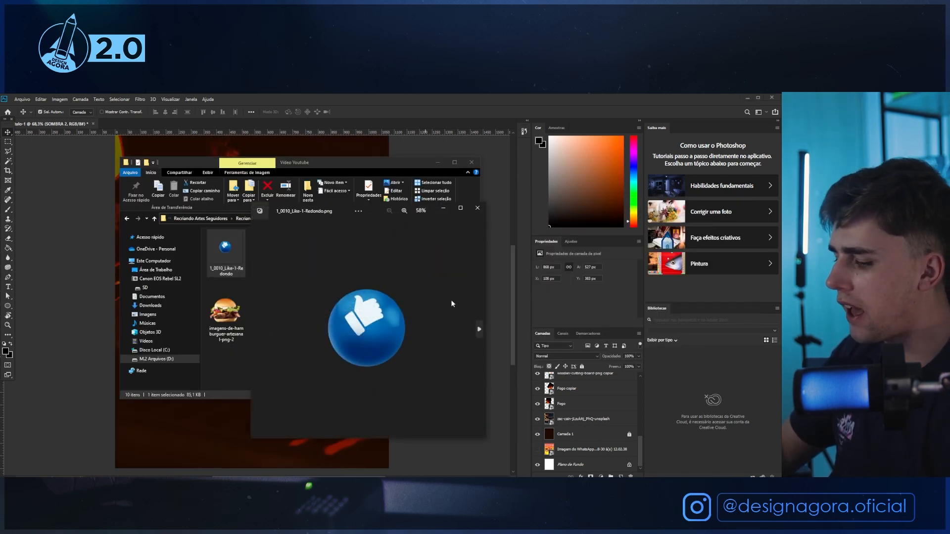
key("Right")
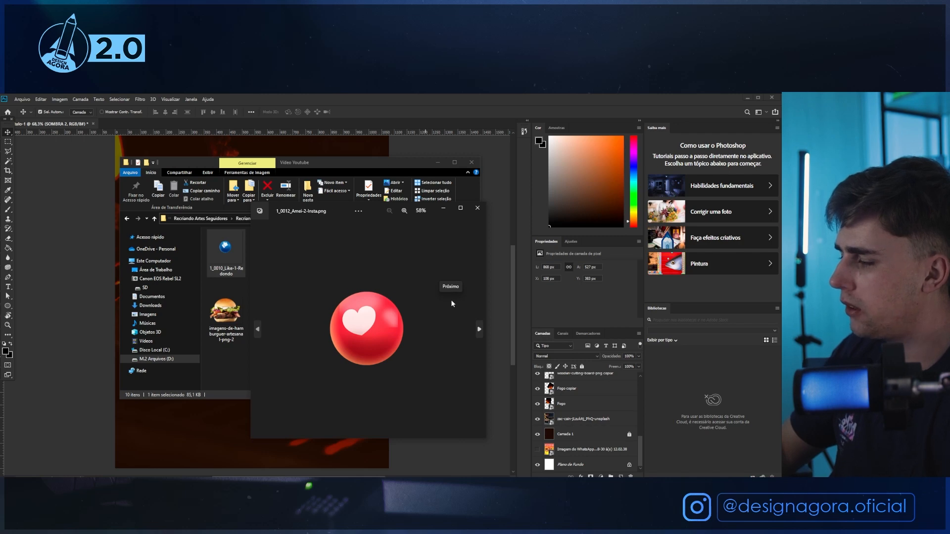
key("Left")
key("Right")
key("Left")
key("Right")
key("Left")
key("Right")
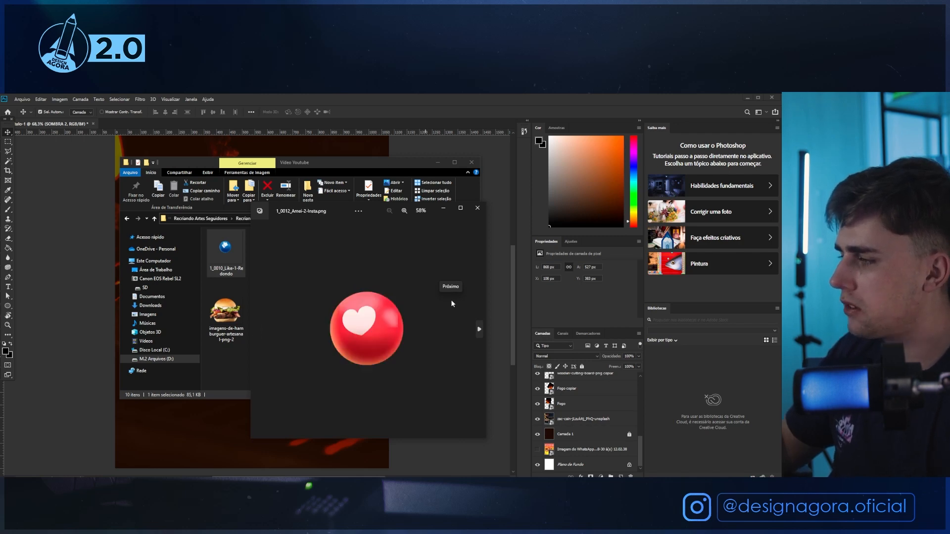
key("Left")
left_click(478, 208)
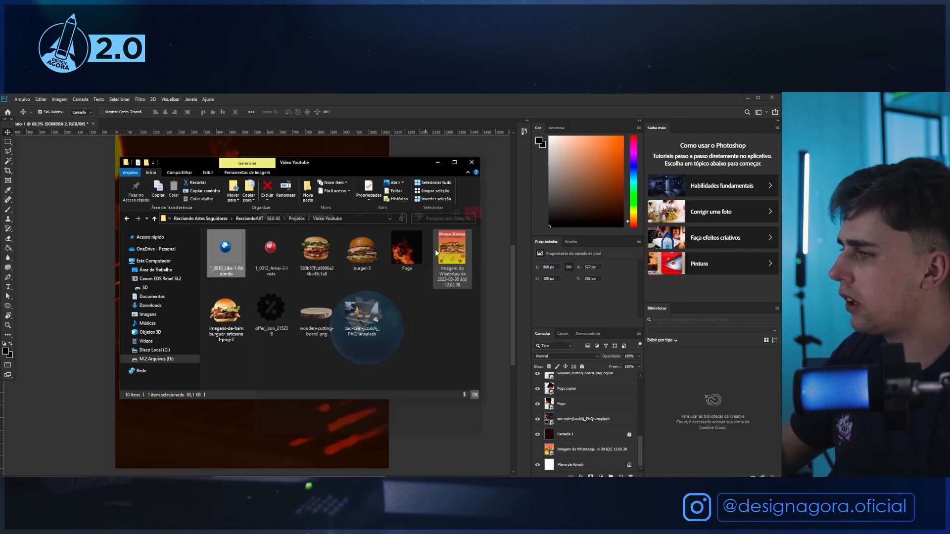
Place 1_0010_Like-1-Redondo in the artwork, scaled to about 36% and slightly tilted, between the left and centre burgers.
left_click_drag(238, 270, 251, 242)
left_click_drag(330, 223, 235, 249)
left_click_drag(244, 251, 217, 258)
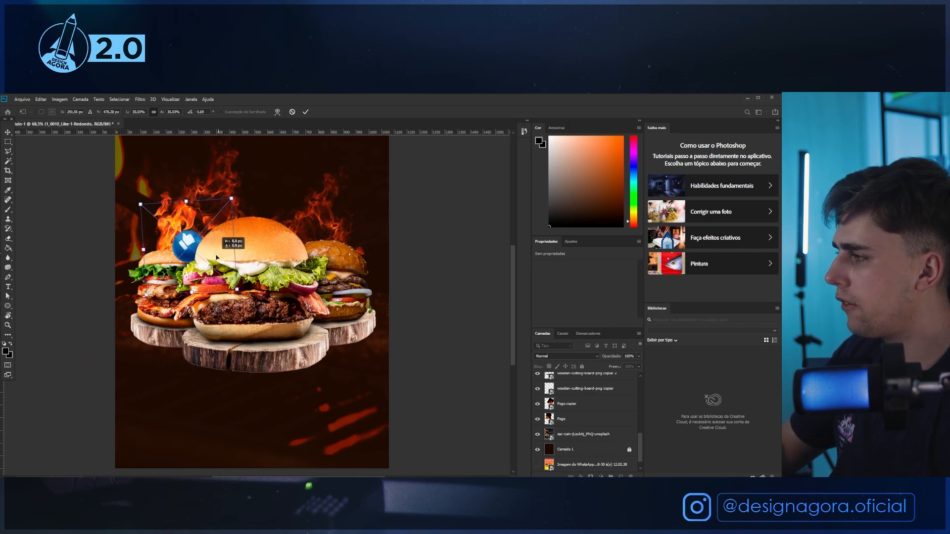
key("Return")
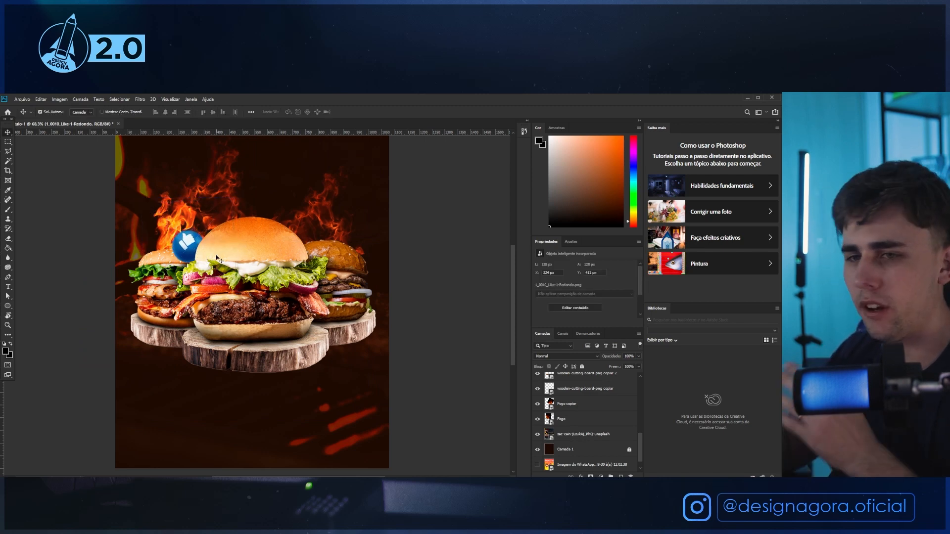
left_click_drag(192, 250, 197, 249)
Import 1_0012_Amei-2-Insta, move its layer above the centre burger, and shrink it over the bun's upper-right edge.
key("alt+Tab")
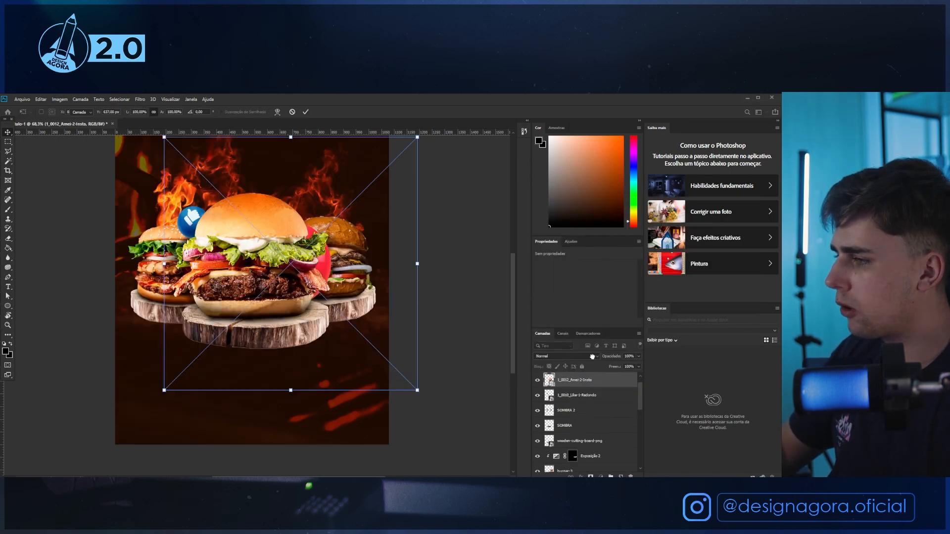
mouse_move(595, 379)
left_mouse_down()
mouse_move(594, 295)
mouse_move(592, 377)
left_mouse_up()
key("ctrl+t")
left_click_drag(299, 264, 316, 224)
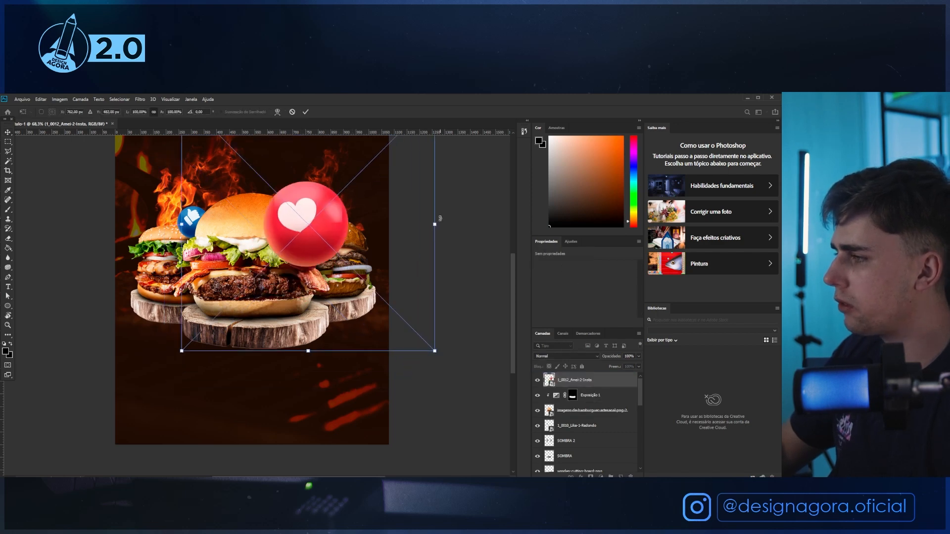
left_click_drag(435, 221, 388, 220)
left_click_drag(339, 232, 347, 204)
left_click_drag(309, 217, 335, 211)
key("Return")
scroll(315, 264, "up", 2)
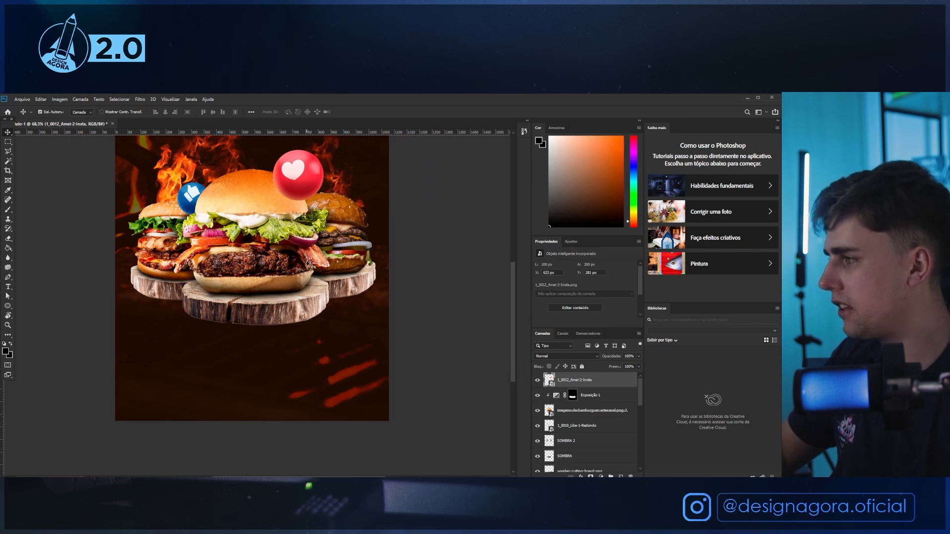
scroll(317, 264, "down", 3)
scroll(314, 280, "up", 1)
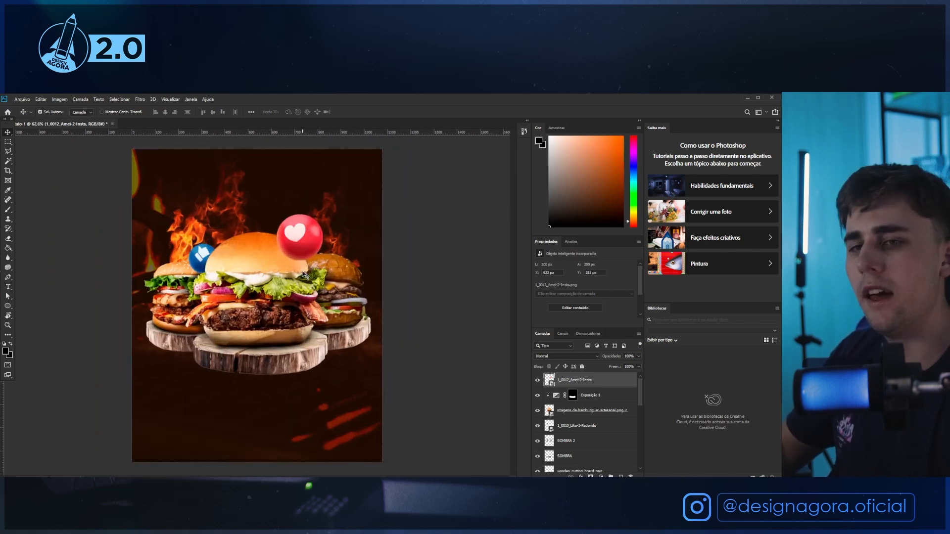
Rotate the heart icon slightly and shift it a little to the right.
key("ctrl+t")
left_click_drag(365, 234, 339, 248)
key("Return")
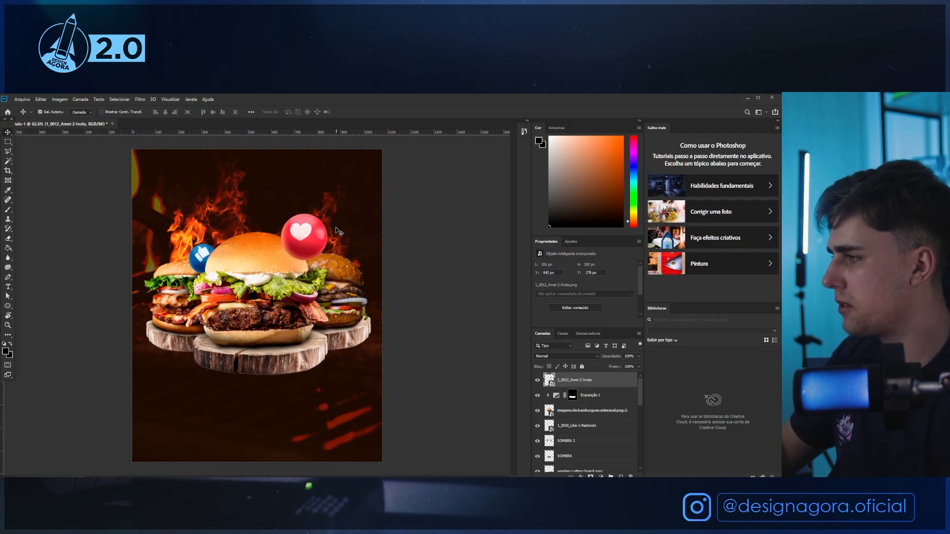
scroll(319, 252, "down", 1)
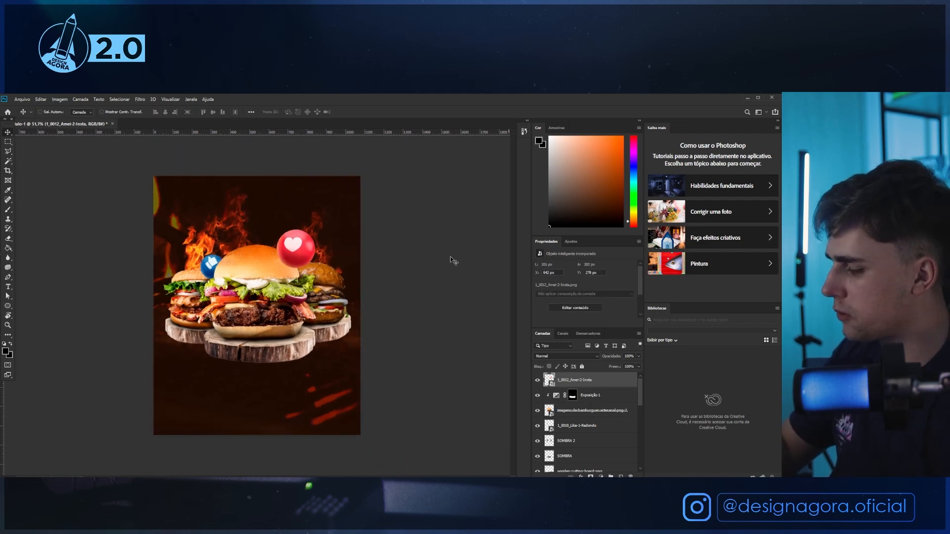
Duplicate the heart icon, enlarge the copy, and place it partly outside the artwork's upper-right corner.
key("ctrl+j")
left_click_drag(322, 241, 438, 299)
key("ctrl+t")
left_click_drag(502, 352, 484, 286)
key("Return")
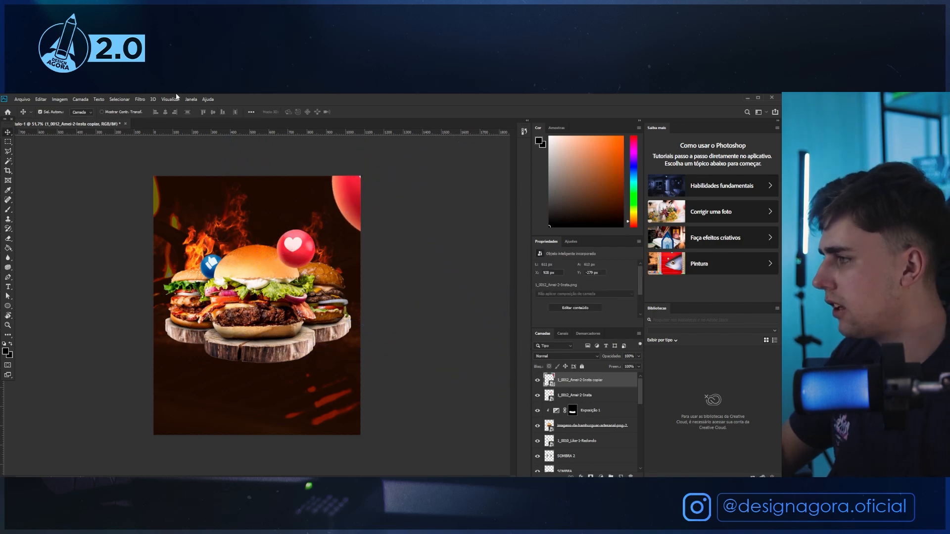
Apply a Gaussian Blur with a radius of 22.2 pixels to the large heart copy.
left_click(140, 99)
mouse_move(161, 187)
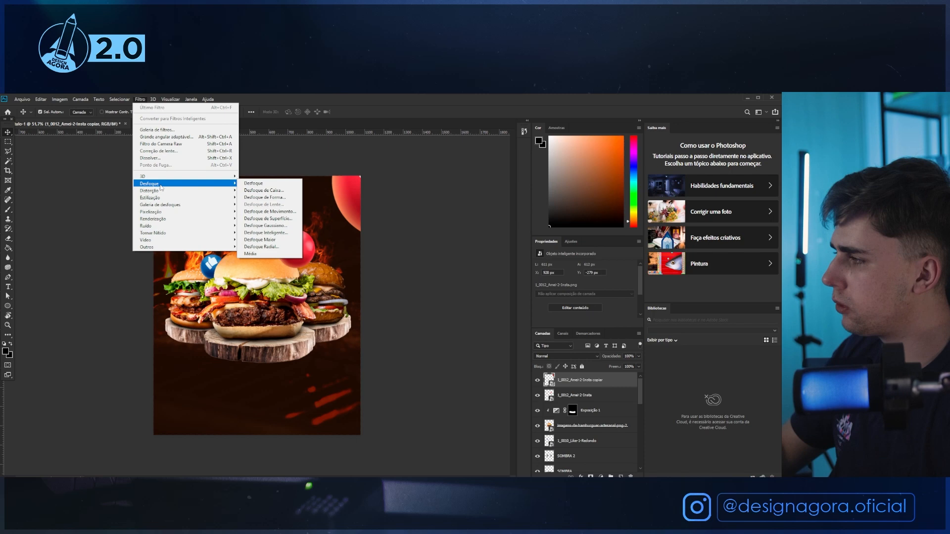
left_click(270, 226)
left_click_drag(673, 293, 661, 295)
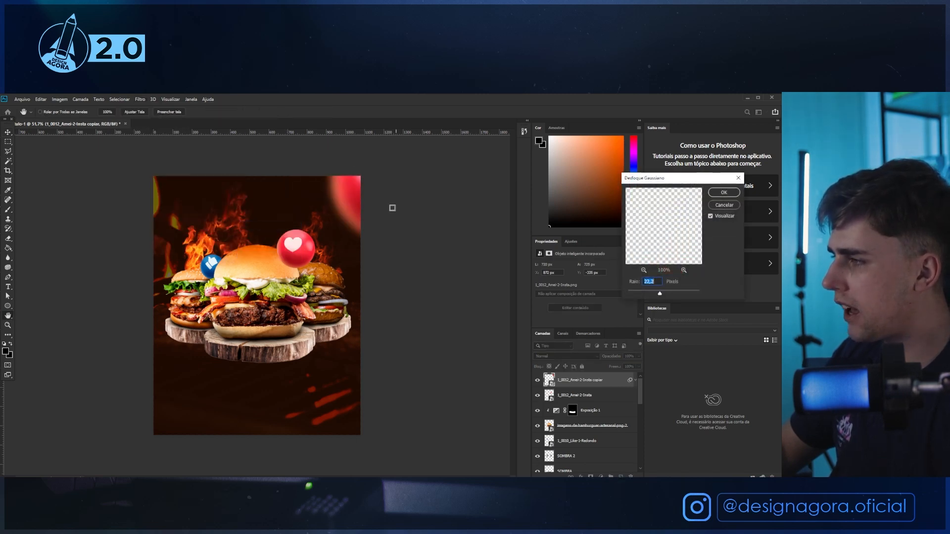
left_click(724, 192)
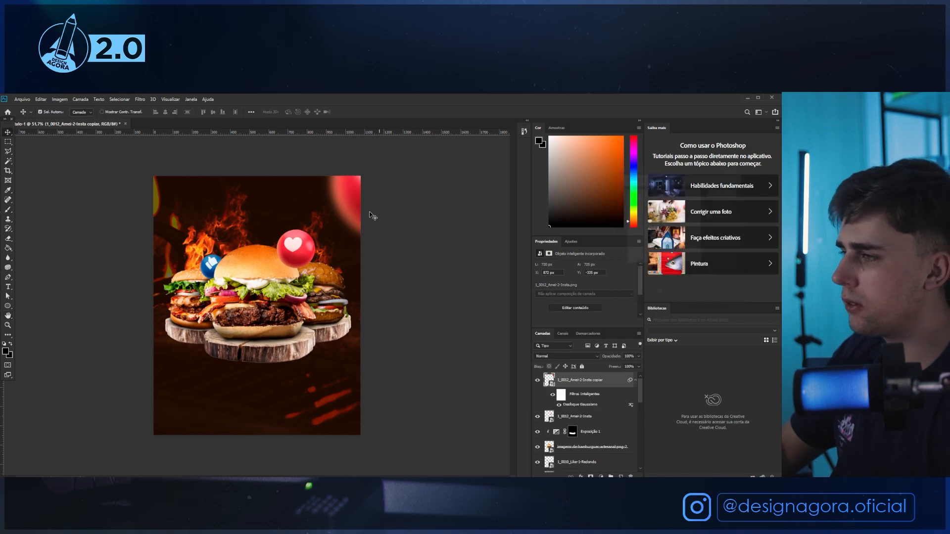
Reposition the blurred heart slightly further into the artwork's upper-right corner.
left_click_drag(369, 193, 357, 196)
scroll(324, 246, "down", 3)
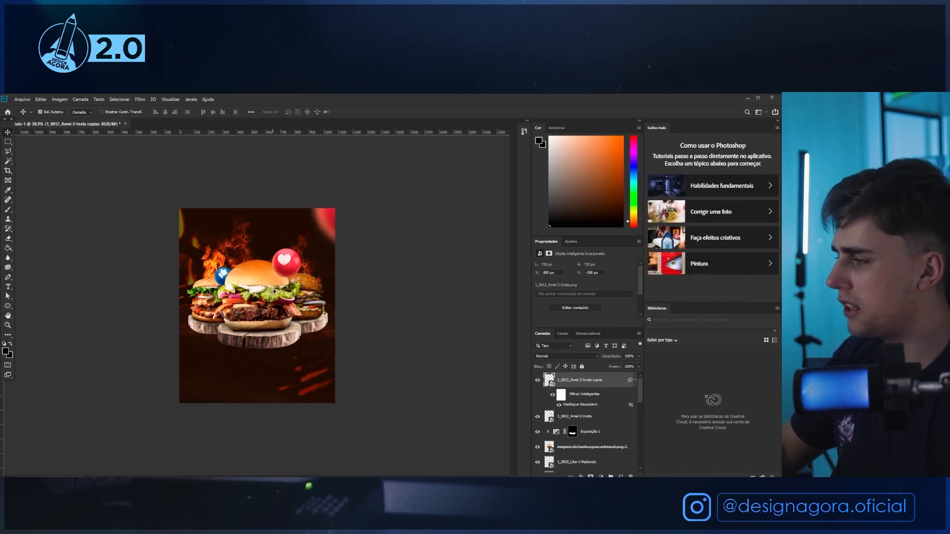
scroll(325, 245, "up", 2)
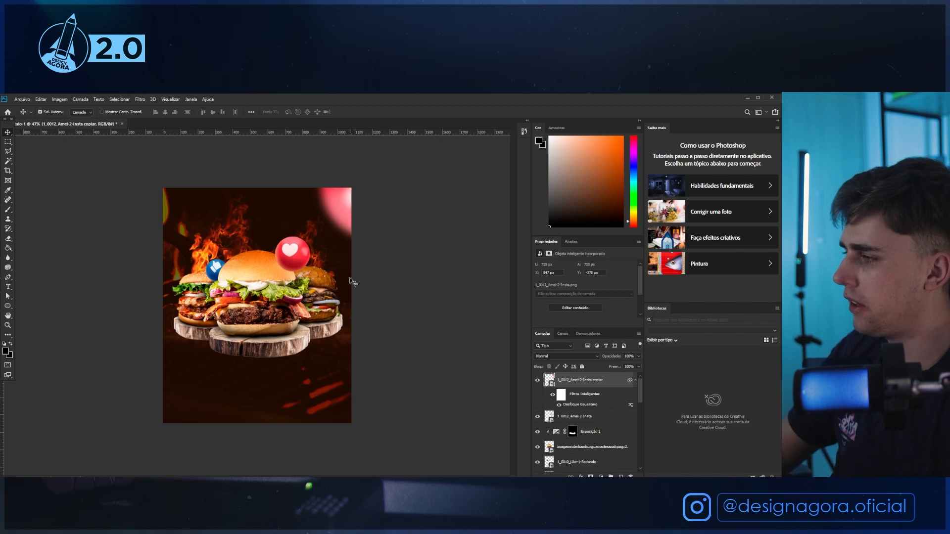
scroll(350, 278, "up", 3)
scroll(263, 257, "down", 2)
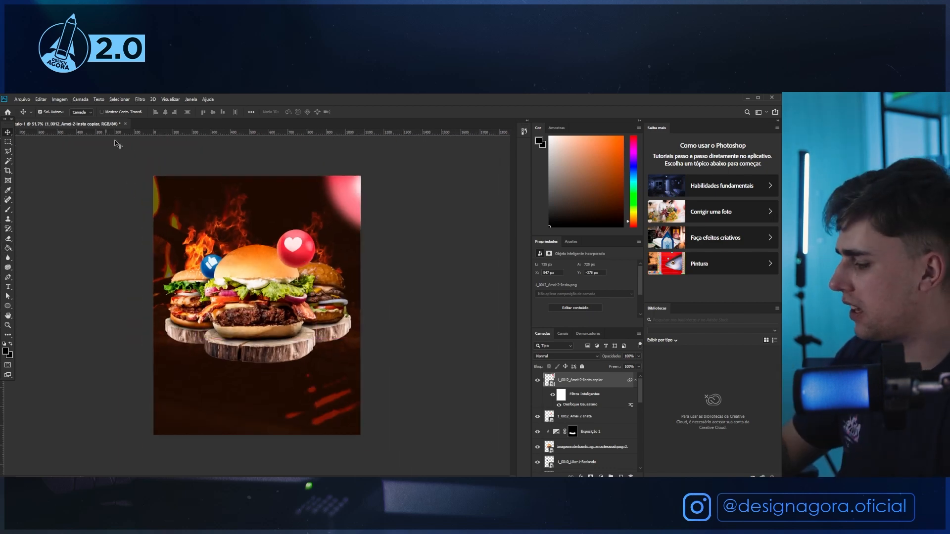
Save the document in Photoshop (PSD) format in the Video Youtube folder, starting its name with "Projeto - Recriando".
key("ctrl+shift+s")
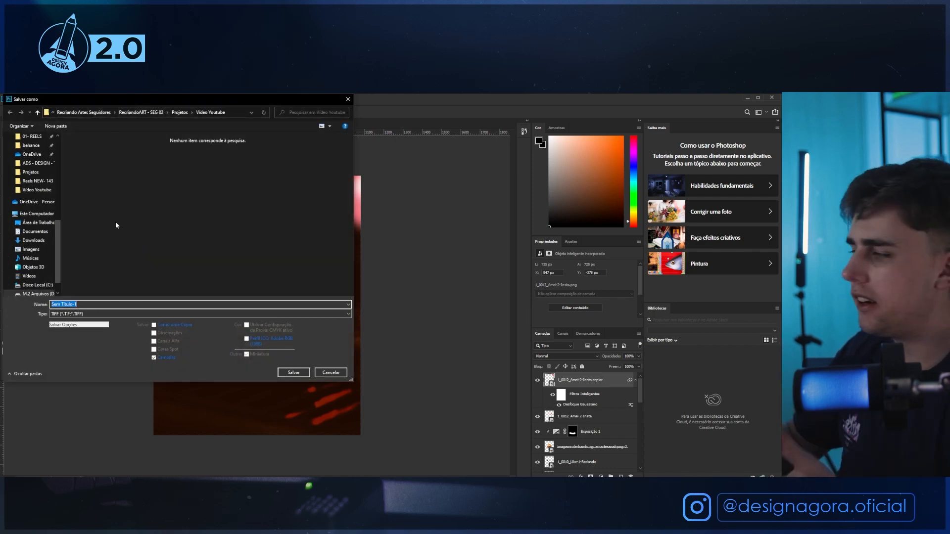
left_click(70, 316)
left_click(69, 322)
left_click(91, 304)
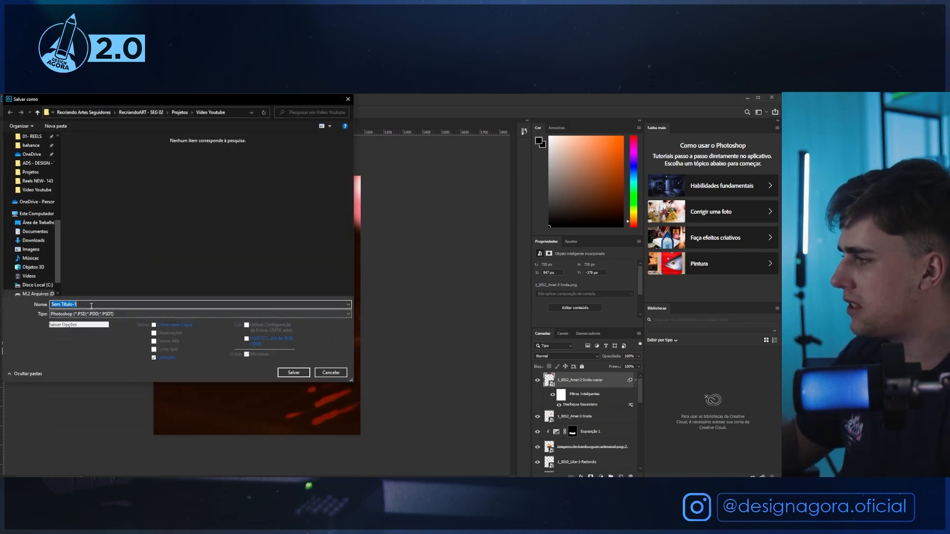
type("Projeto - Recriando")
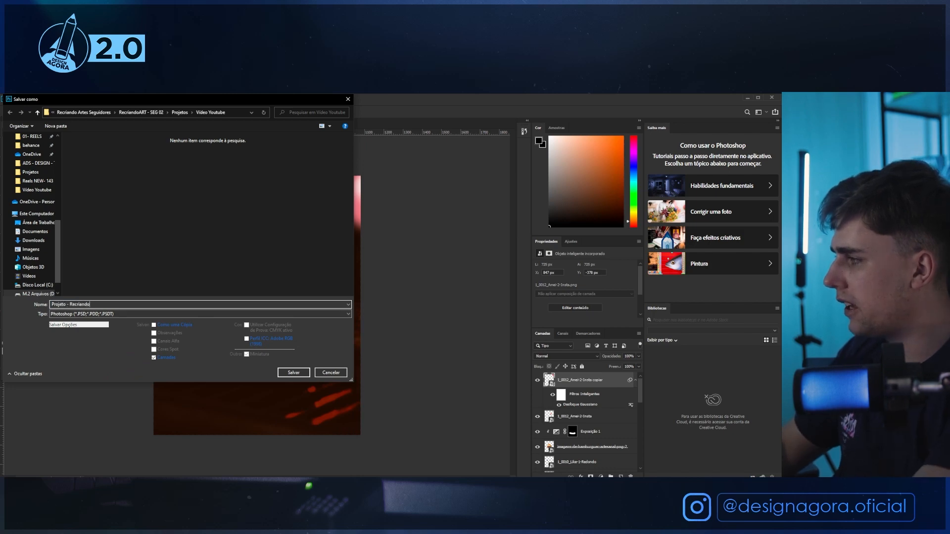
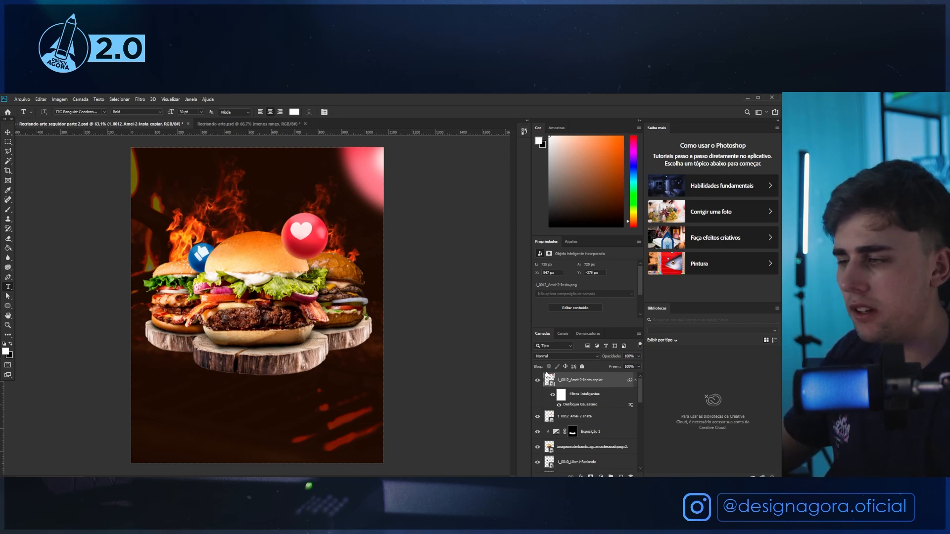
Show the original flyer's reference layer alone to compare its layout, and hide it again.
scroll(577, 426, "down", 8)
left_click(537, 449, "alt")
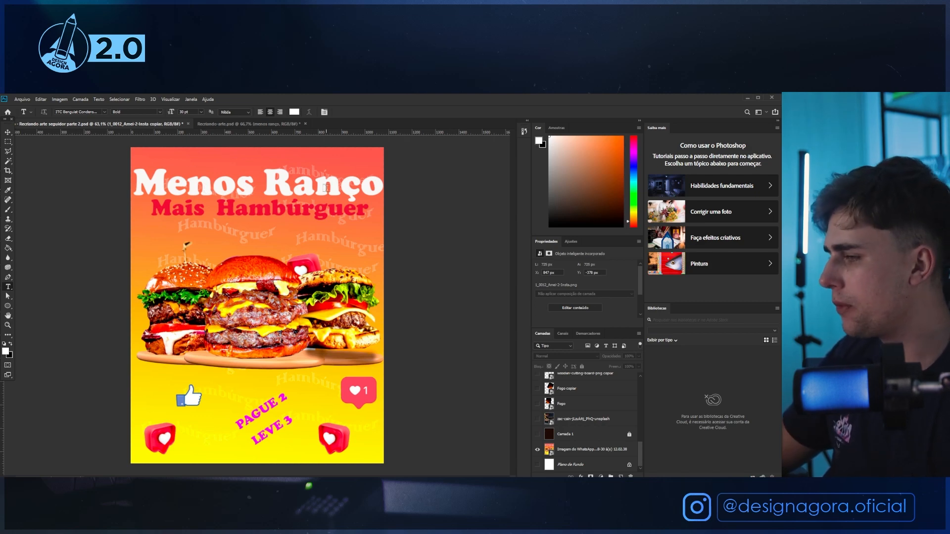
left_click(538, 449, "alt")
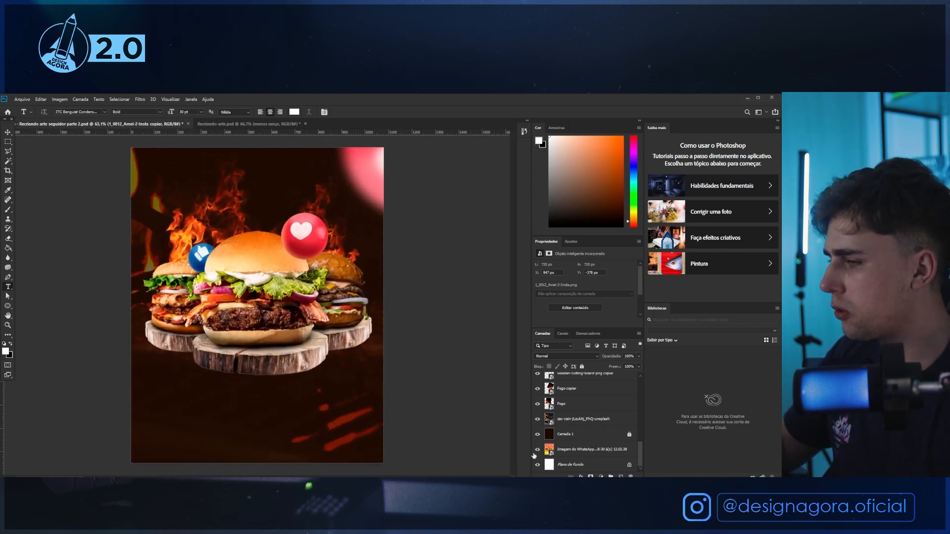
left_click(538, 450, "alt")
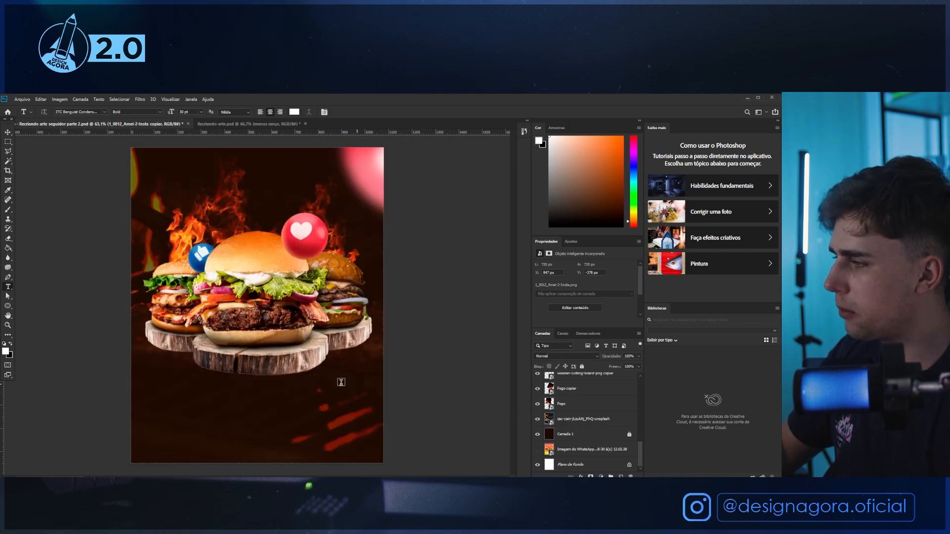
Add the white text MENOS RANÇO below the burgers and enlarge it to 75.65 pt.
left_click(232, 402)
type("MEN")
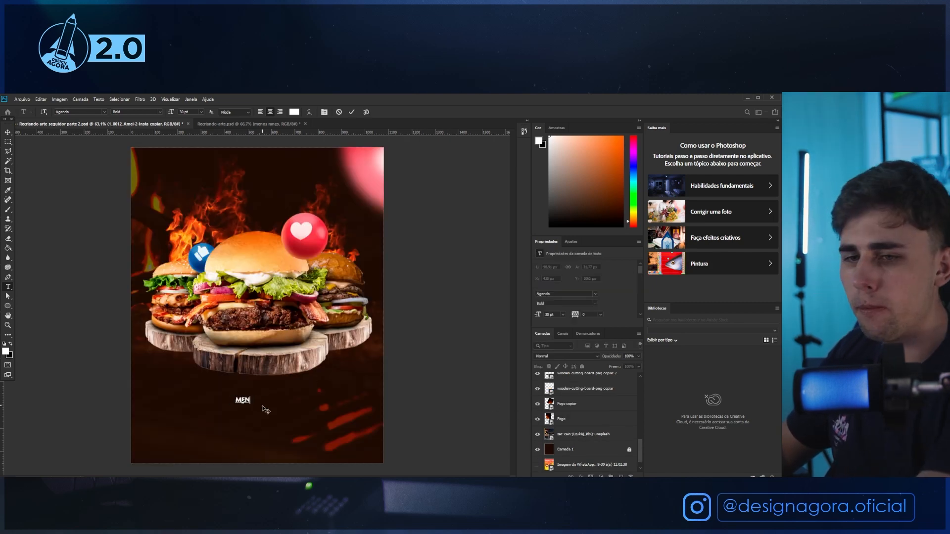
type("OS RANÇO")
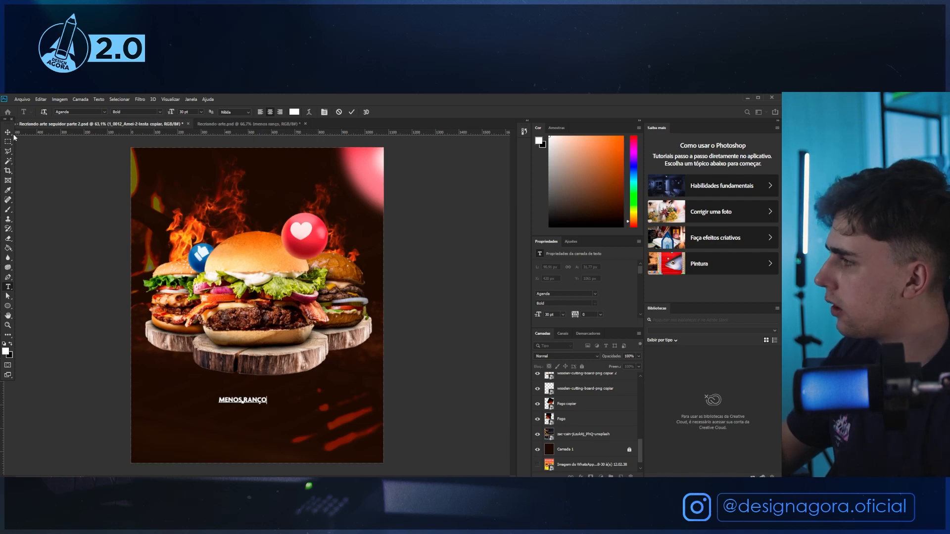
left_click(8, 133)
key("ctrl+t")
left_click_drag(267, 405, 285, 422)
key("Return")
Change the duplicated headline to "mais hamburguer" and position it directly beneath MENOS RANÇO.
double_click(273, 411)
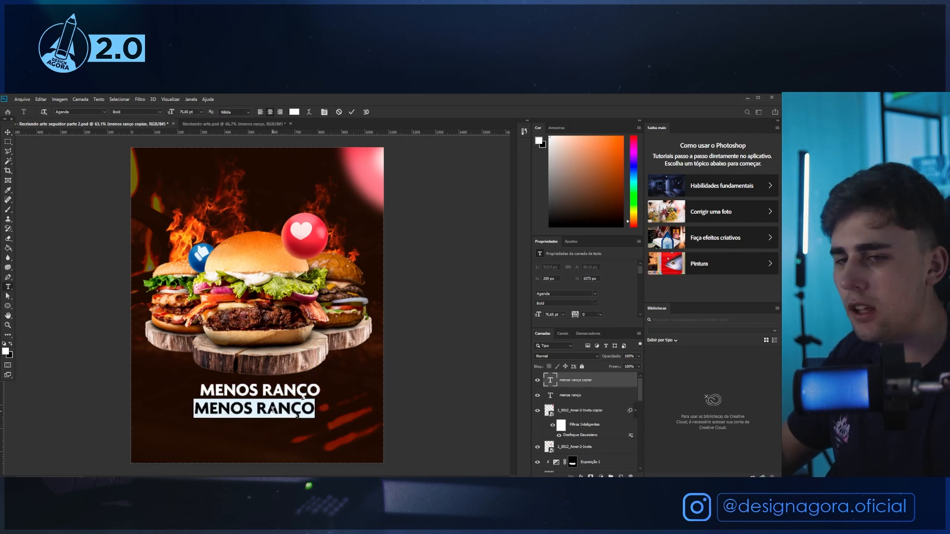
type(",a")
key("BackSpace")
key("BackSpace")
type("mais hamburguer")
key("ctrl+Return")
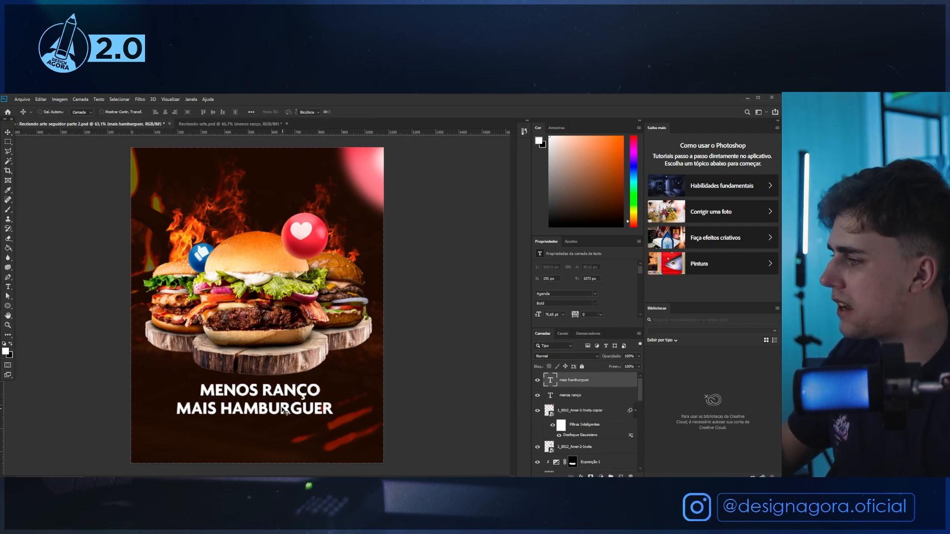
key("ctrl+t")
left_click_drag(286, 407, 292, 405)
key("Return")
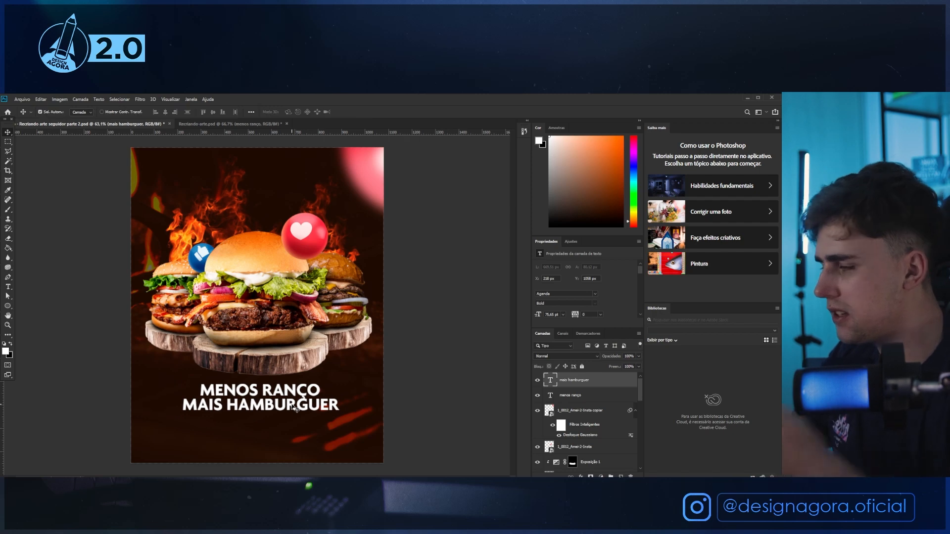
Check the promotional text on the original flyer against the new layout.
scroll(292, 405, "up", 3)
scroll(549, 436, "down", 10)
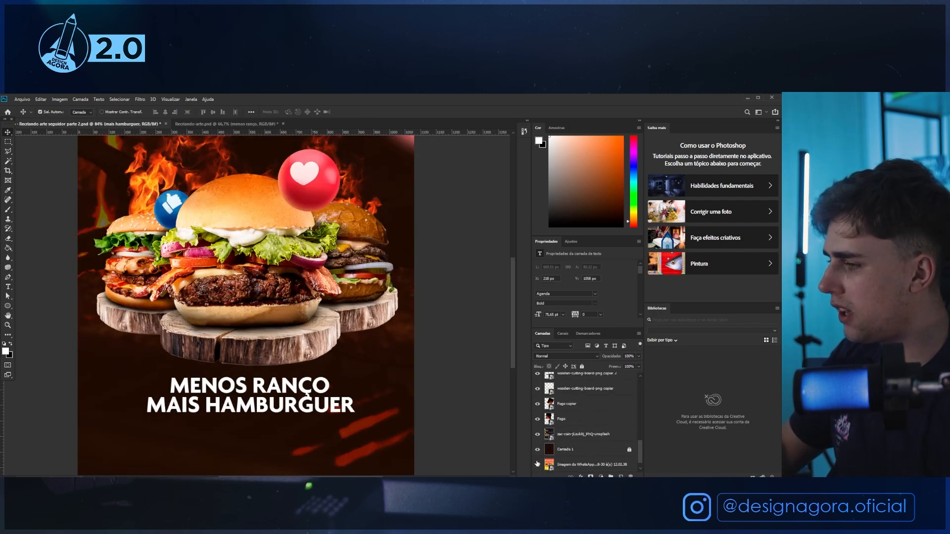
left_click(538, 463, "alt")
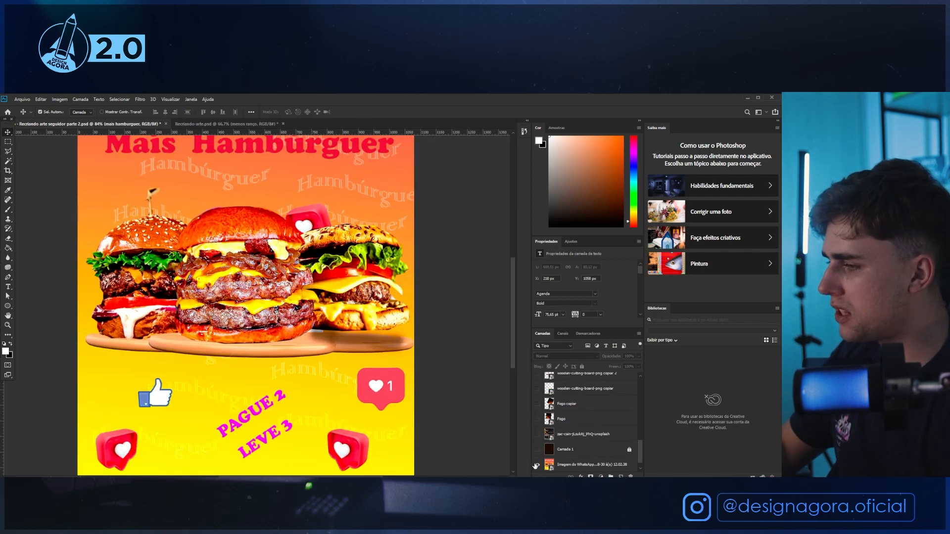
left_click(537, 466, "alt")
Duplicate the MAIS HAMBURGUER text, place the copy below it and change its wording to PAGUE 2 LEVE 3.
key("ctrl+j")
scroll(269, 405, "down", 1)
left_click_drag(270, 375, 267, 405)
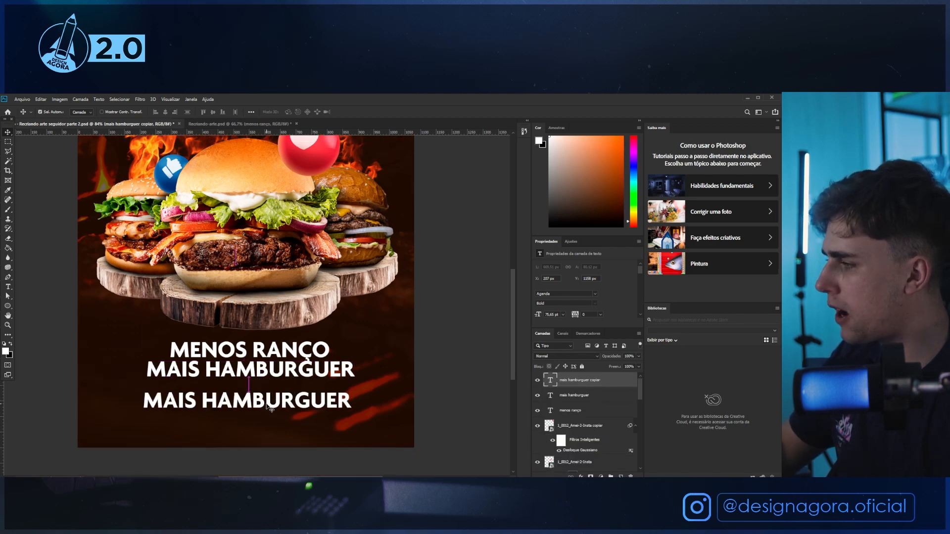
double_click(270, 407)
type("PAGUE 2")
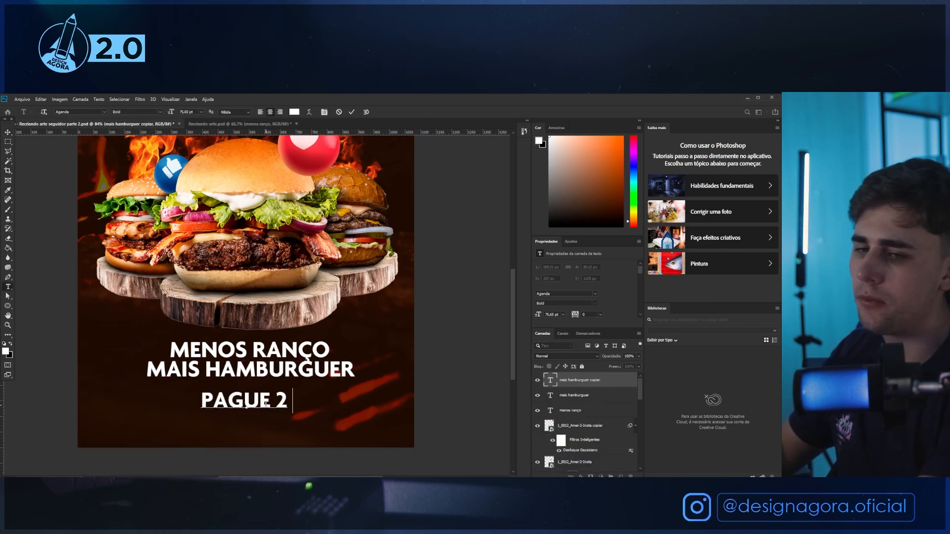
type(" LEVE 3")
key("ctrl+Return")
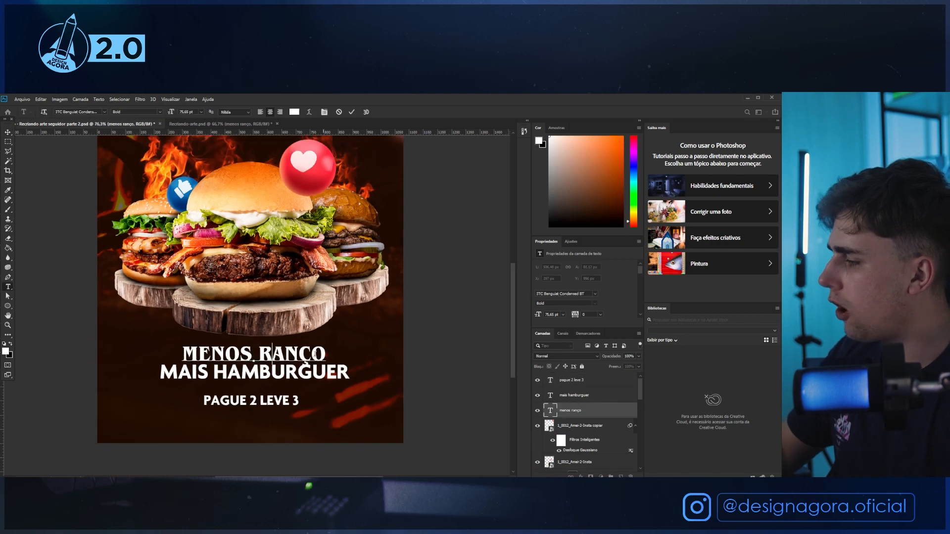
Set the whole MENOS RANÇO text in ITC Benguiat Condensed BT Bold.
key("ctrl+a")
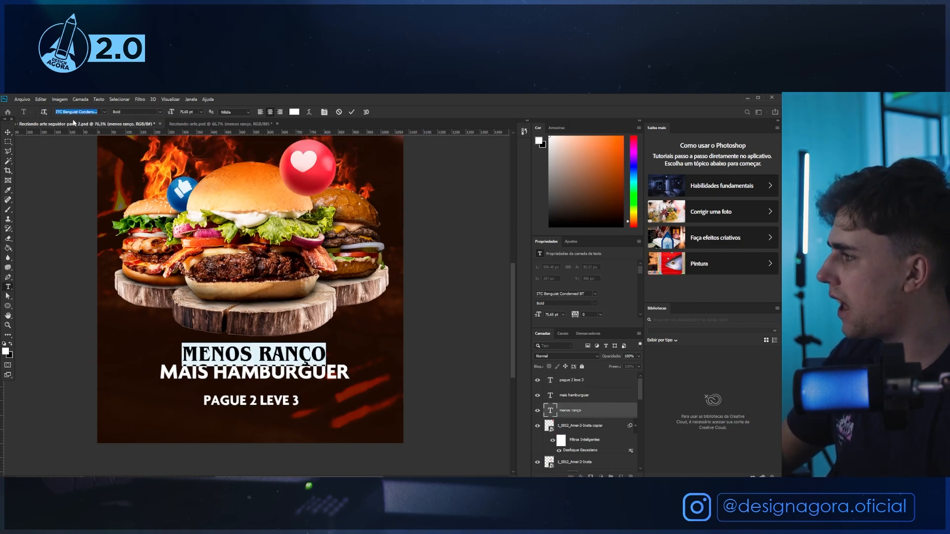
left_click(103, 112)
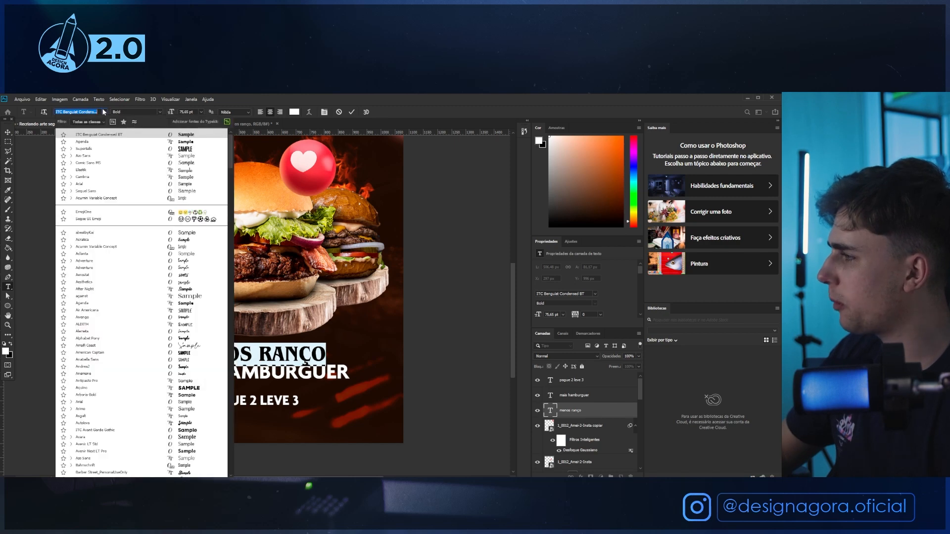
left_click(94, 135)
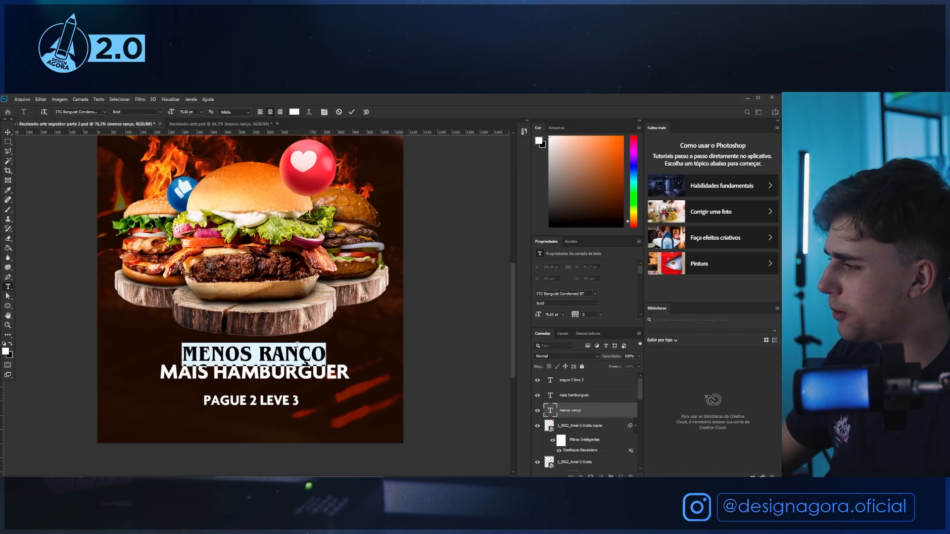
left_click(8, 133)
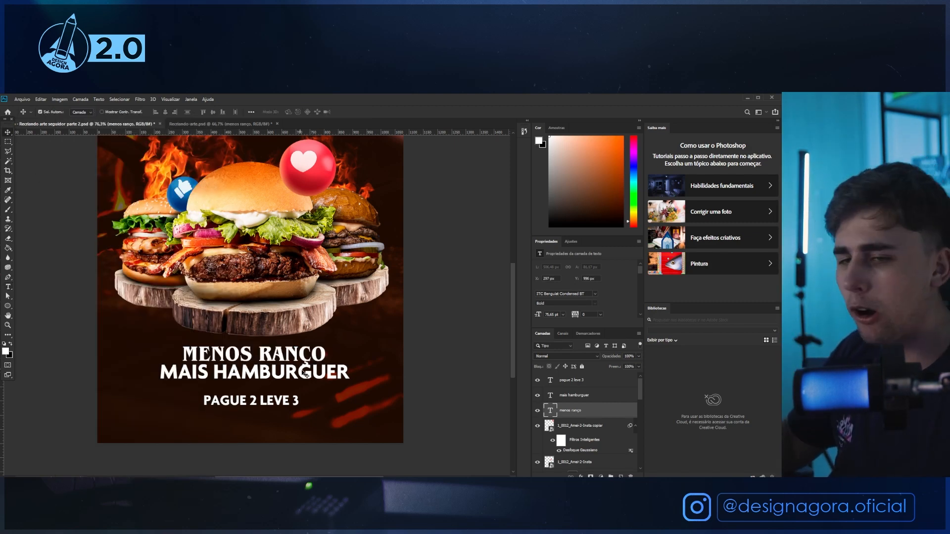
Add a vertical guide at the middle of the flyer and align MENOS RANÇO to its centre.
key("ctrl+t")
left_click_drag(279, 354, 278, 356)
key("Return")
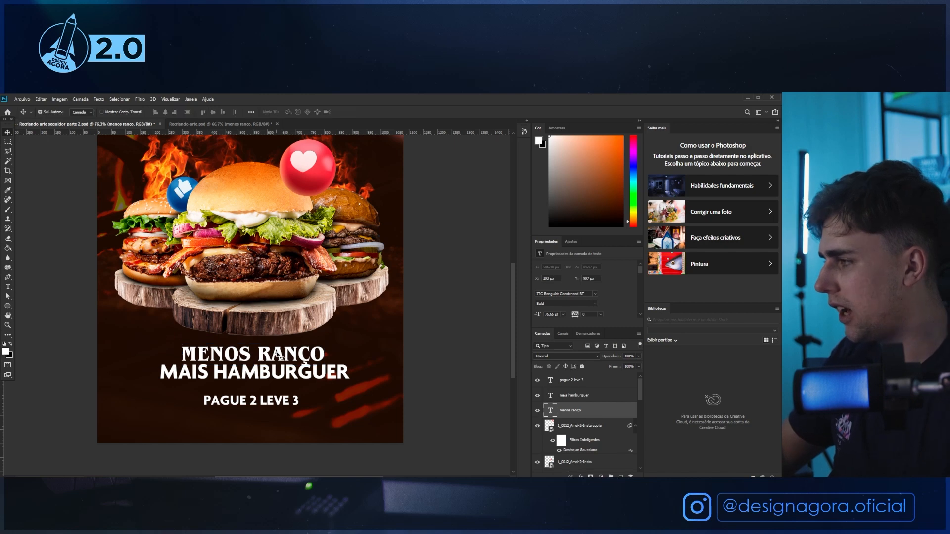
left_click_drag(17, 396, 278, 357)
key("ctrl+t")
key("Return")
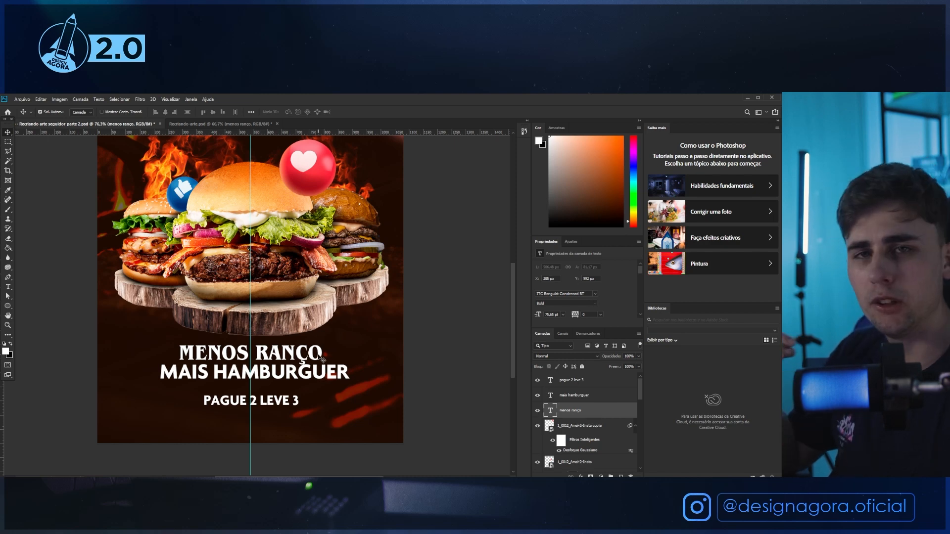
Change the font of the entire MAIS HAMBURGUER line to Supertalls Regular.
double_click(321, 373)
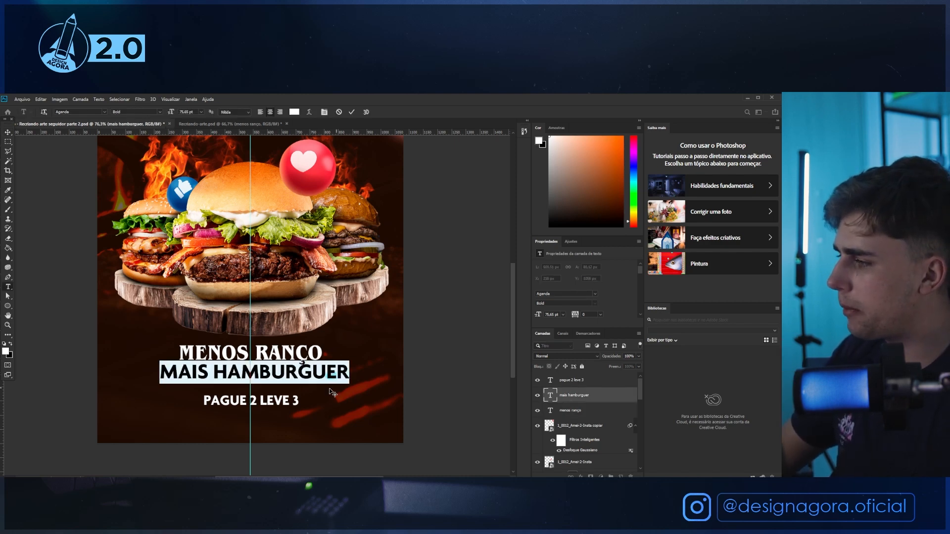
left_click_drag(337, 373, 88, 371)
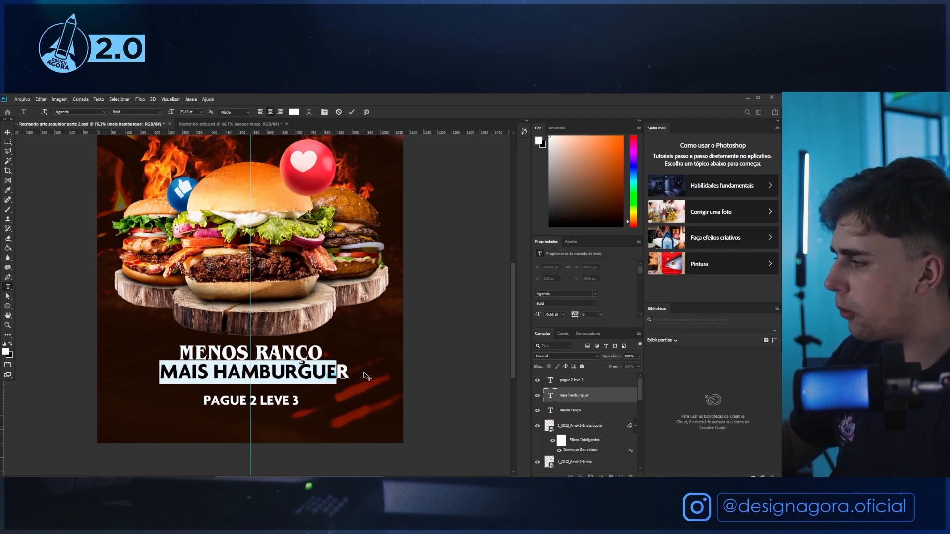
key("ctrl+a")
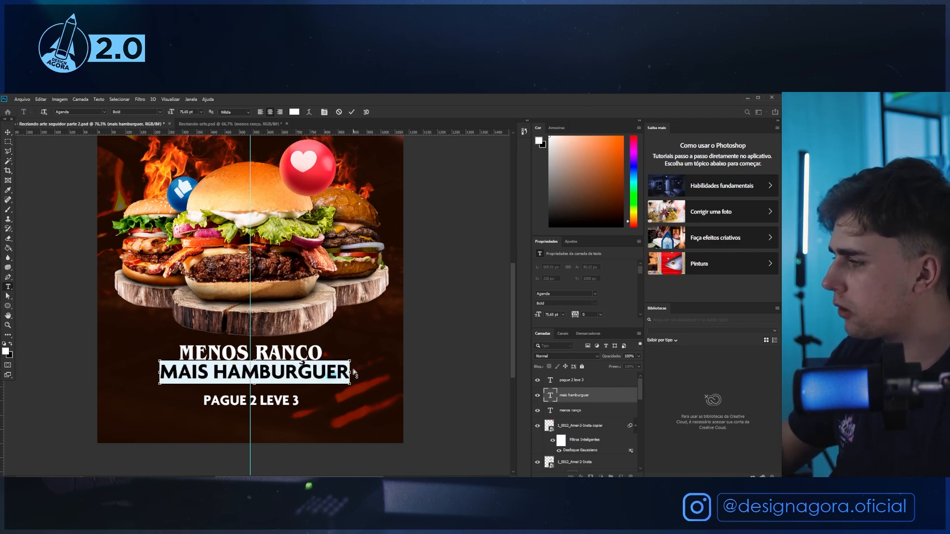
left_click(138, 137)
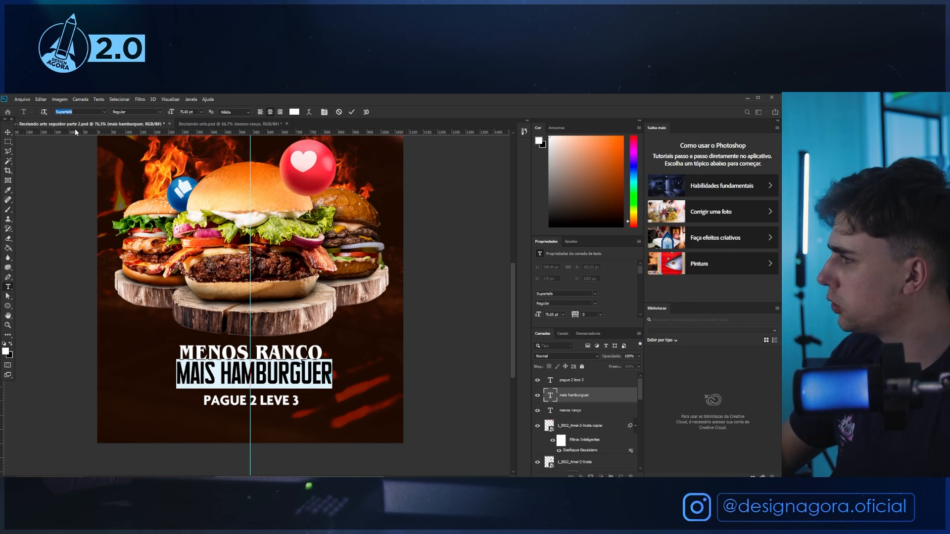
left_click(8, 133)
Enlarge MAIS HAMBURGUER around the centre guide and shift PAGUE 2 LEVE 3 down to sit beneath it.
key("ctrl+t")
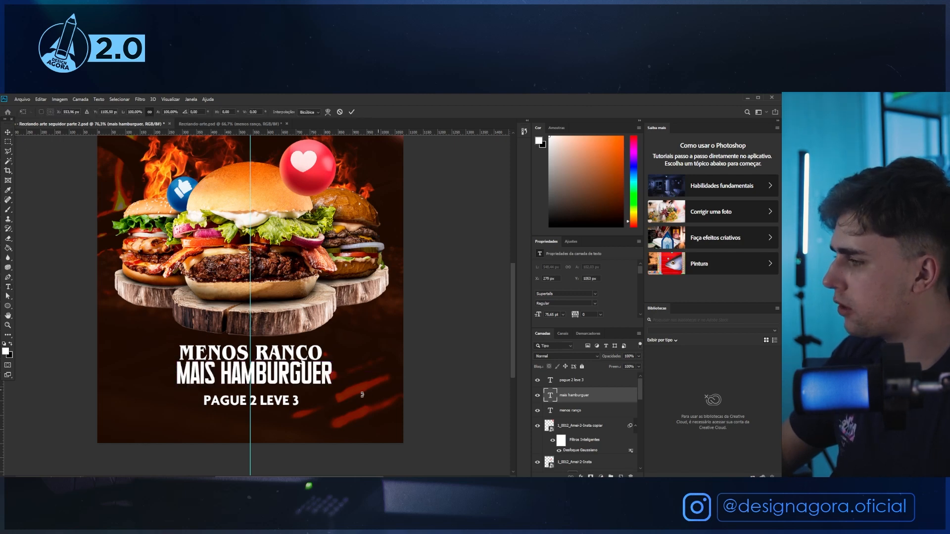
left_click_drag(333, 375, 276, 415)
key("Return")
key("ctrl+t")
key("Return")
left_click(276, 402)
key("ctrl+t")
key("Return")
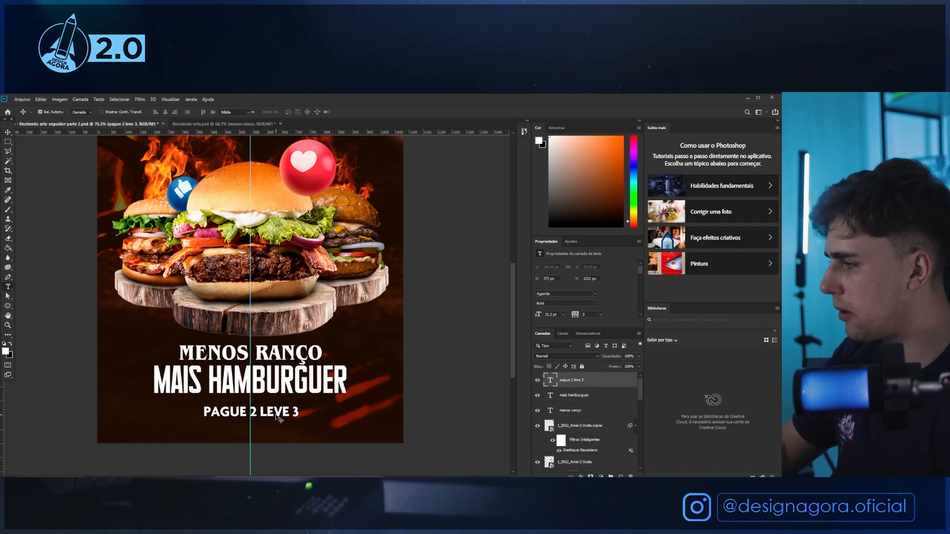
Set PAGUE 2 LEVE 3 in Supertalls Regular and scale it down to 39.65 pt, centred below MAIS HAMBURGUER.
double_click(276, 415)
left_click(105, 112)
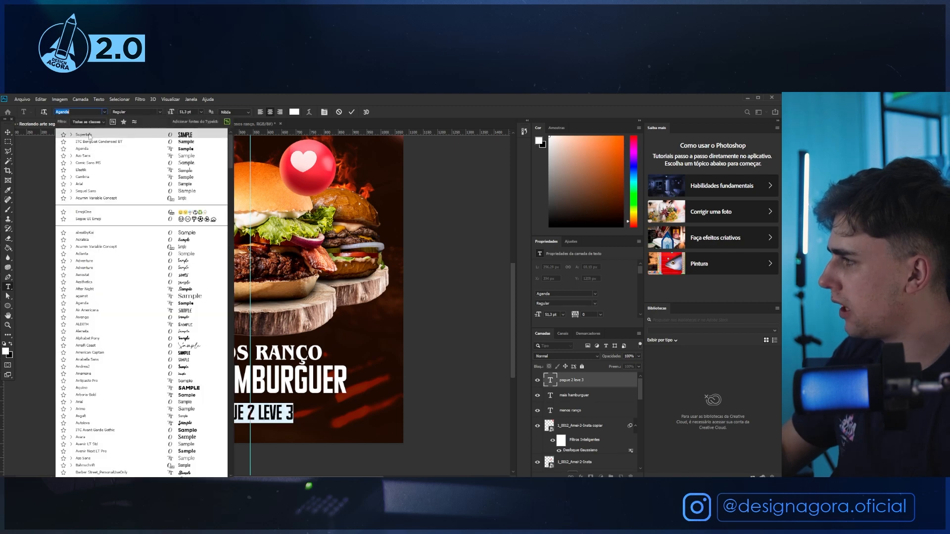
left_click(91, 136)
left_click(9, 133)
key("ctrl+t")
left_click_drag(293, 423, 284, 418)
key("Return")
Compare the styled headlines with the original flyer by showing its reference layer alone and restoring the new artwork.
scroll(329, 390, "down", 3)
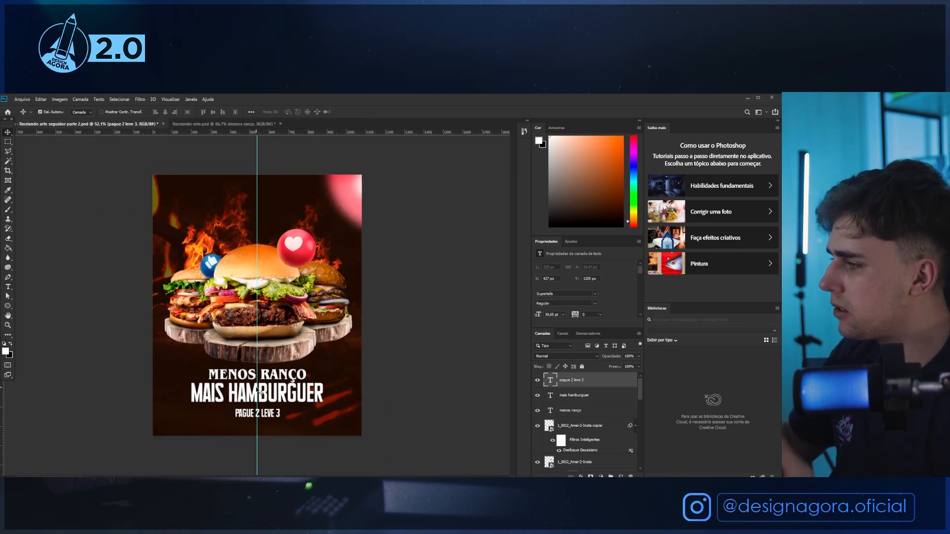
scroll(253, 356, "up", 3)
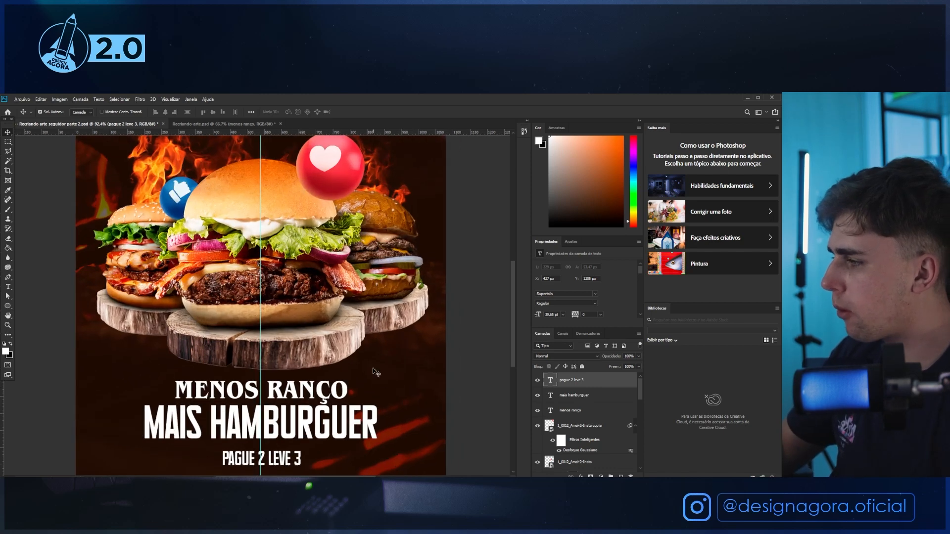
scroll(584, 421, "down", 5)
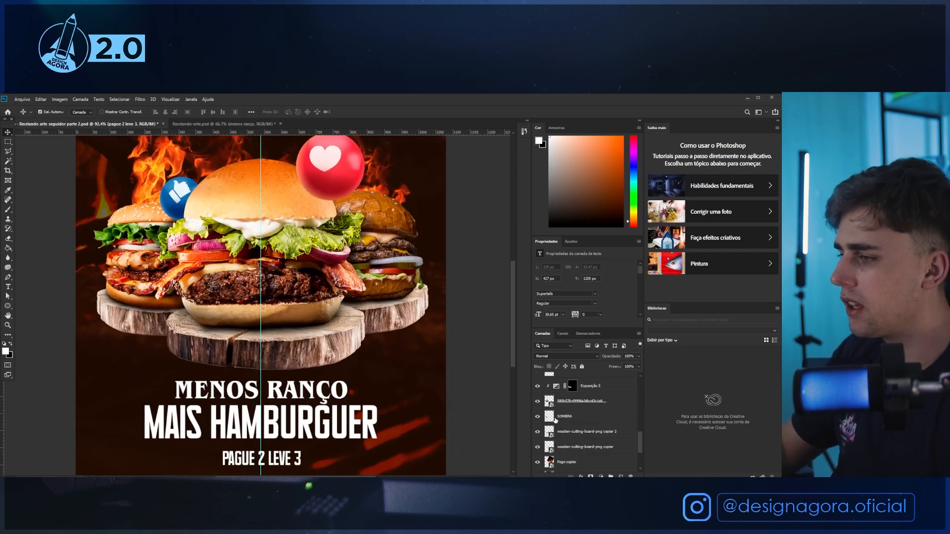
left_click(538, 450, "alt")
scroll(287, 287, "down", 3)
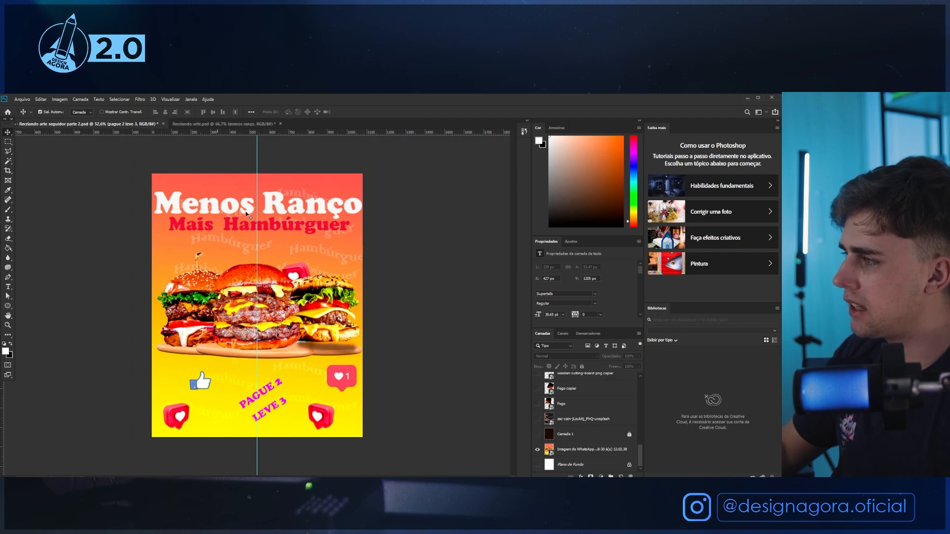
left_click(537, 449, "alt")
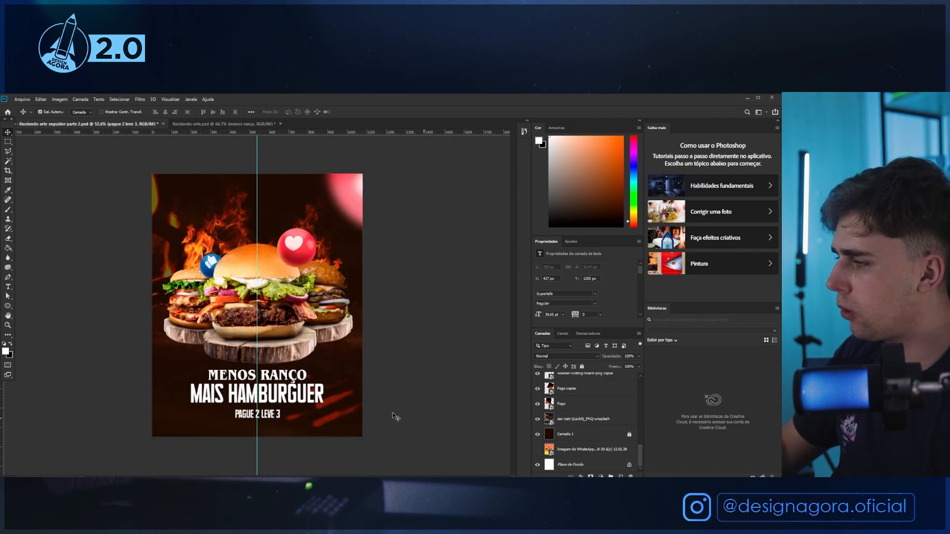
Draw a rounded rectangle about 546 by 85 px with 6 px corners around MENOS RANÇO and place it behind the text.
scroll(280, 406, "up", 3)
left_click(291, 353)
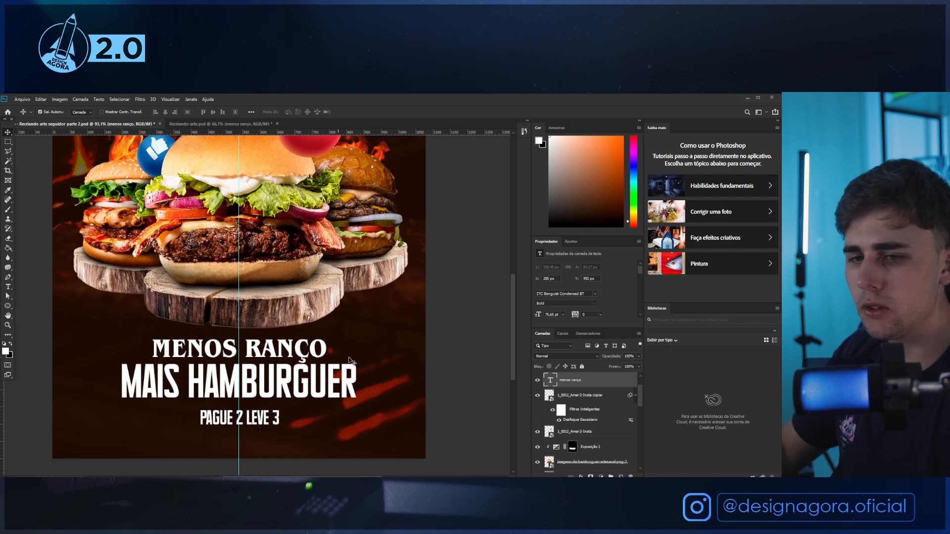
left_click(7, 306)
left_click(58, 313)
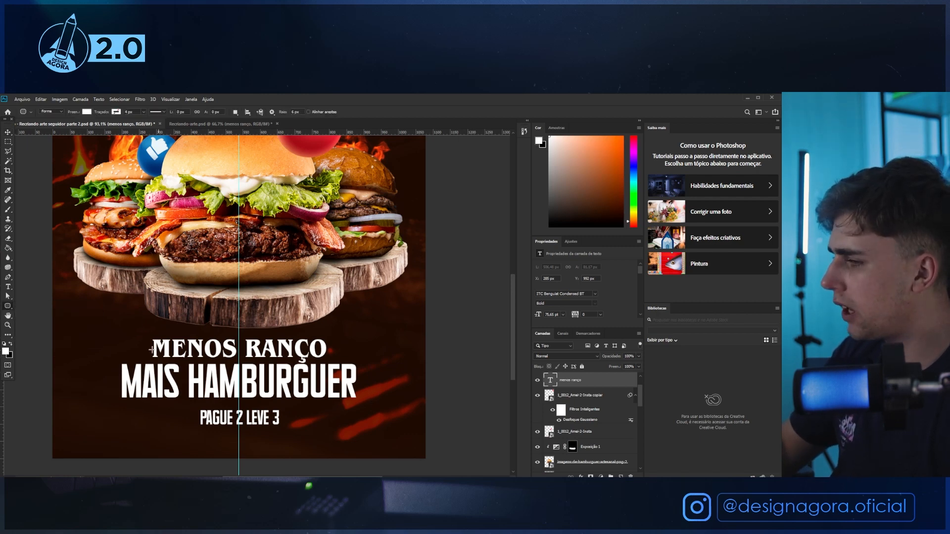
left_click_drag(145, 337, 332, 366)
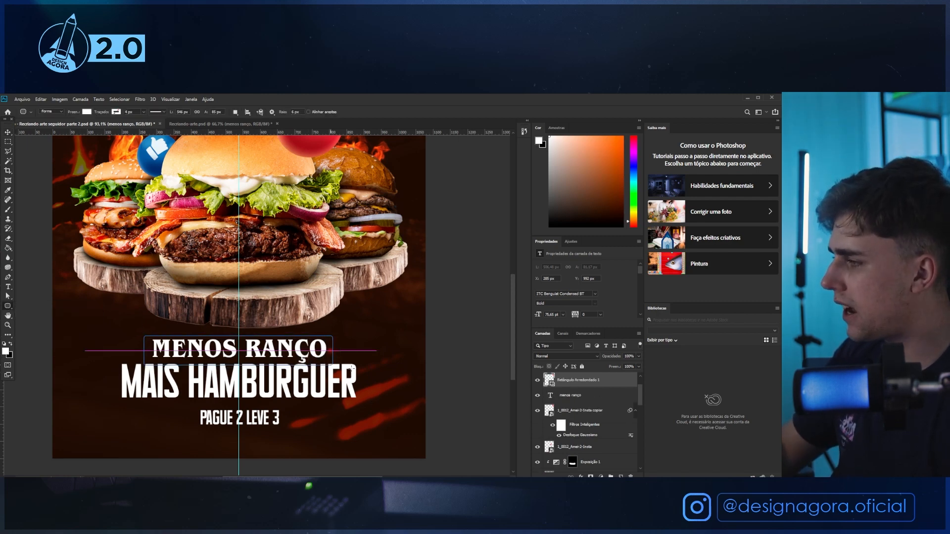
left_click_drag(579, 387, 586, 390)
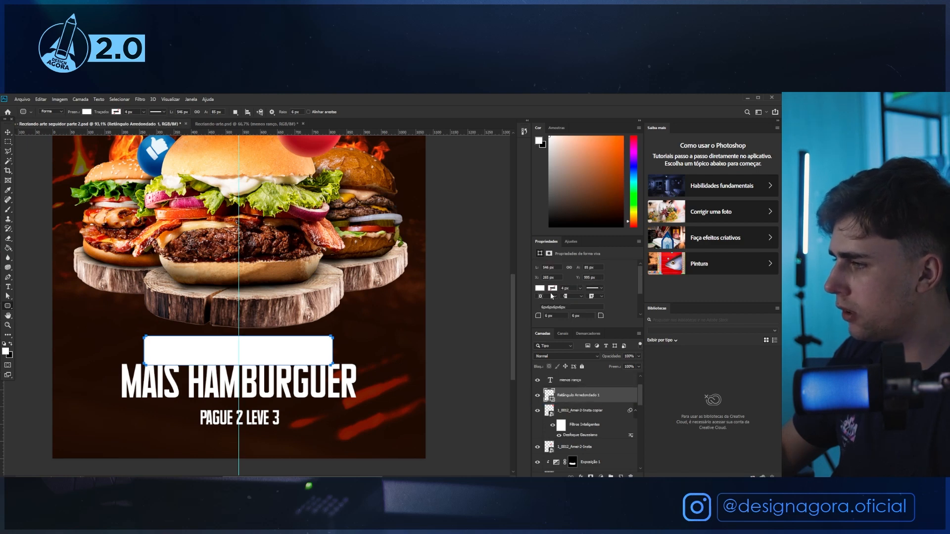
Fill the rounded rectangle behind MENOS RANÇO with bright orange.
left_click(543, 291)
left_click(588, 327)
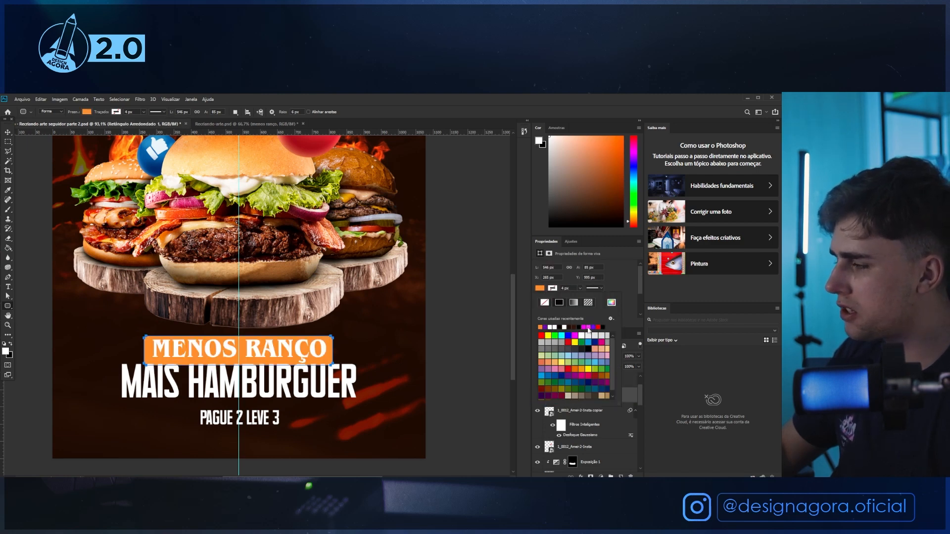
left_click(611, 302)
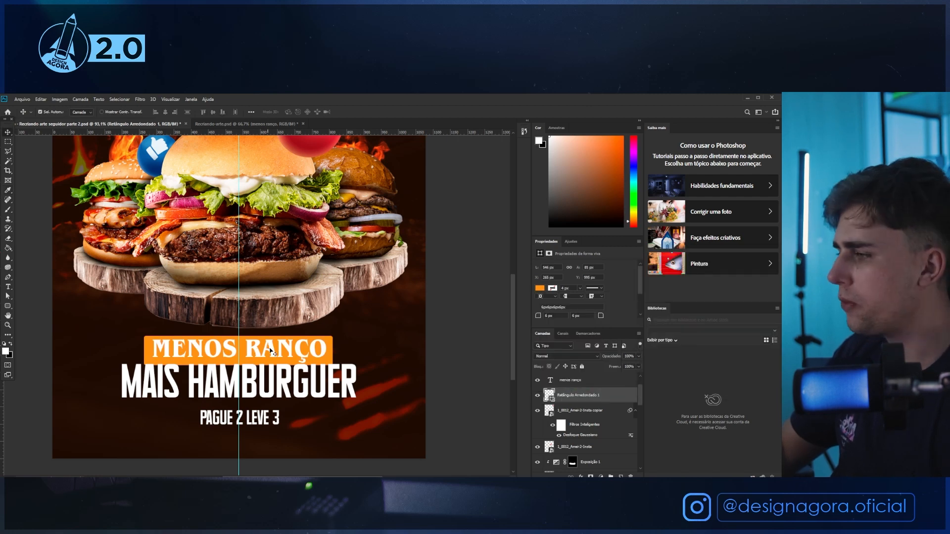
Recolour the MENOS RANÇO text with the flyer background's dark brown, #21130b.
double_click(257, 349)
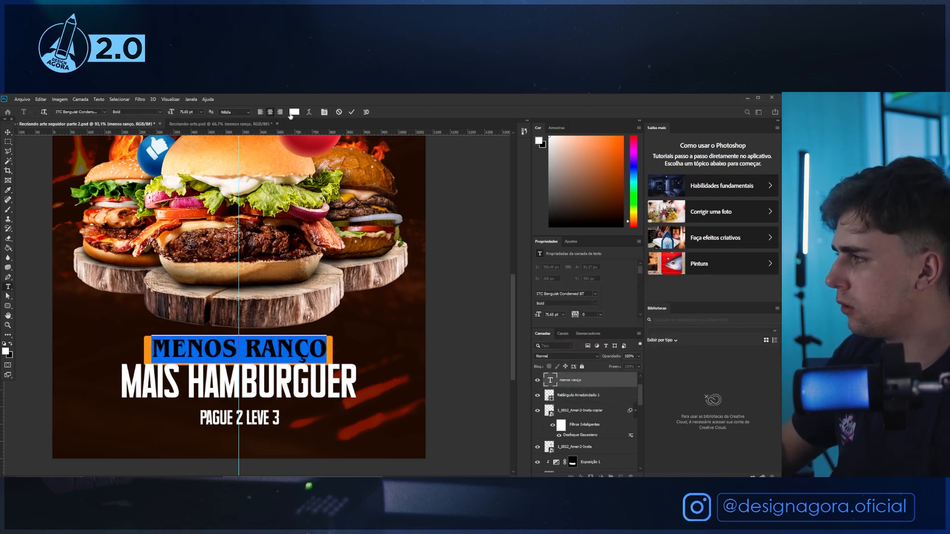
left_click(294, 112)
left_click(128, 347)
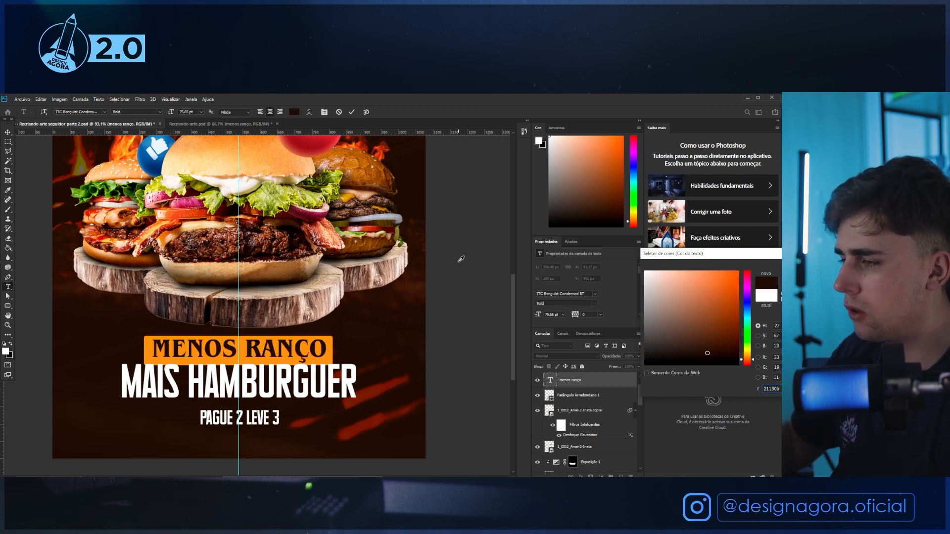
key("Return")
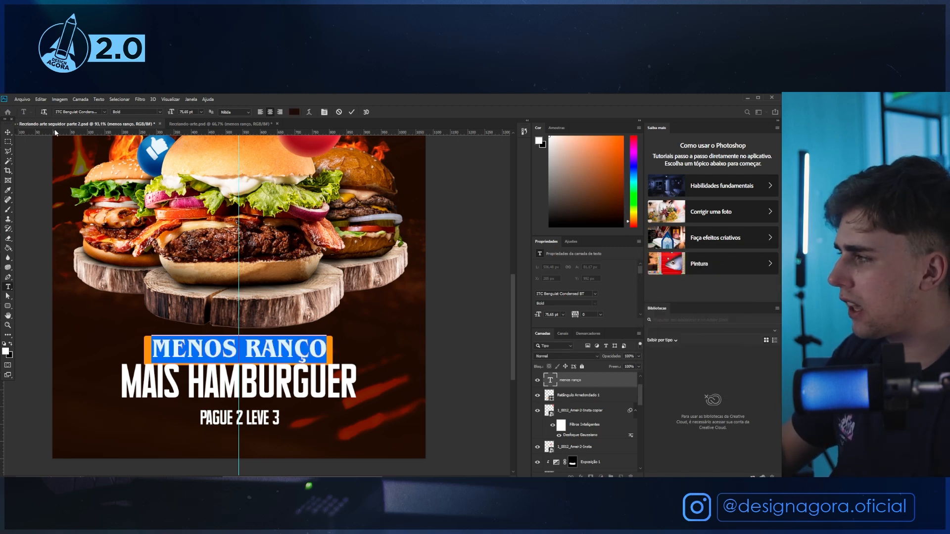
left_click(8, 132)
scroll(250, 352, "down", 2)
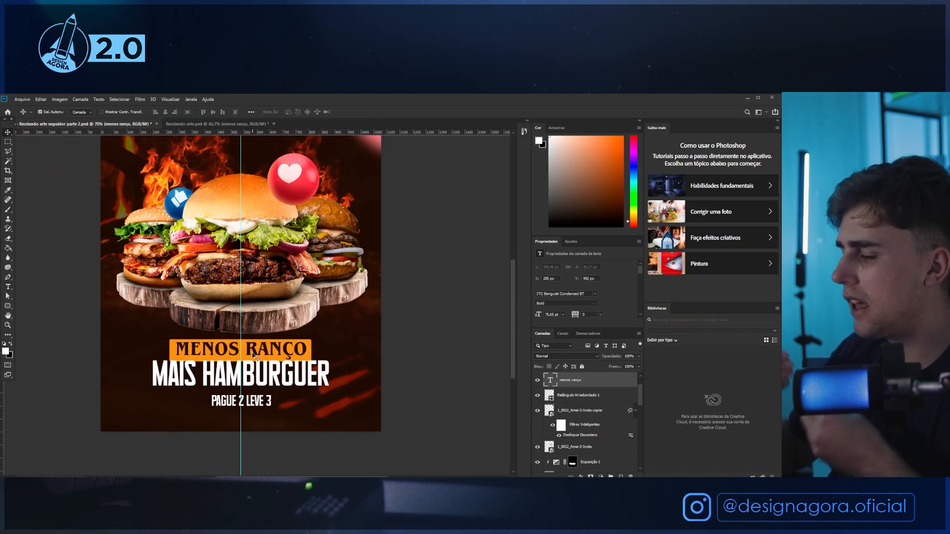
Move MAIS HAMBURGUER and PAGUE 2 LEVE 3 down together to leave a gap below the orange rectangle.
scroll(255, 356, "up", 2)
scroll(282, 354, "up", 2)
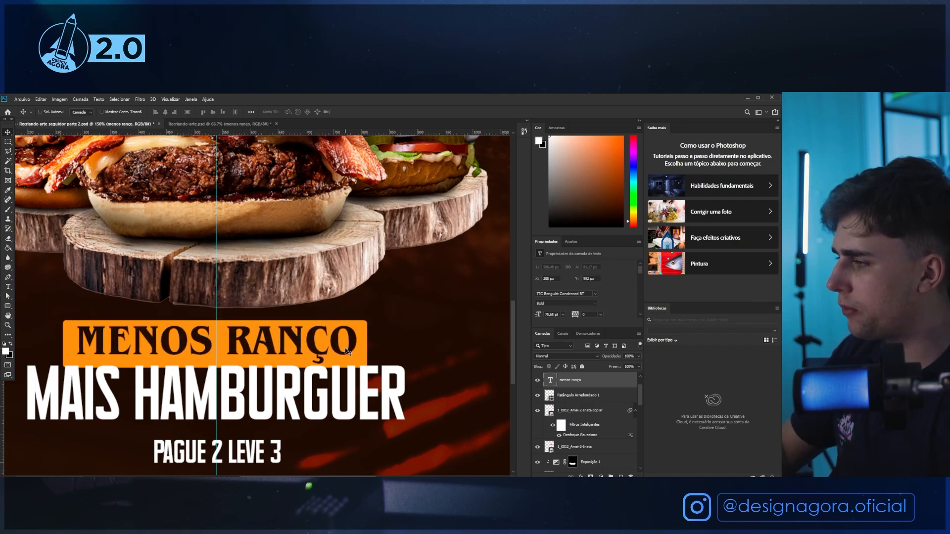
scroll(342, 360, "down", 2)
left_click_drag(287, 387, 265, 448)
scroll(287, 352, "up", 2)
Nudge MENOS RANÇO slightly down to centre it vertically in the orange rectangle, and select the rectangle.
left_click(290, 356)
key("alt")
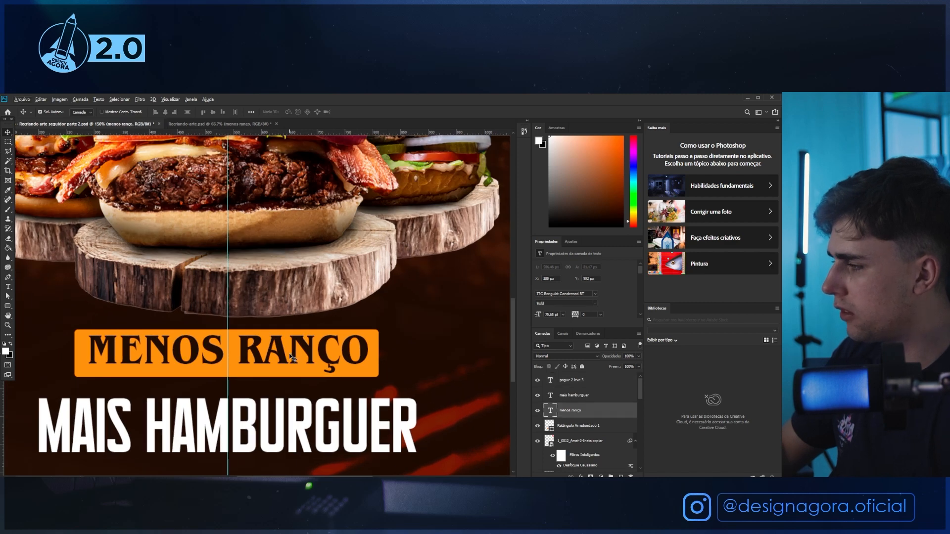
key("Down")
key("Escape")
left_click_drag(291, 355, 291, 358)
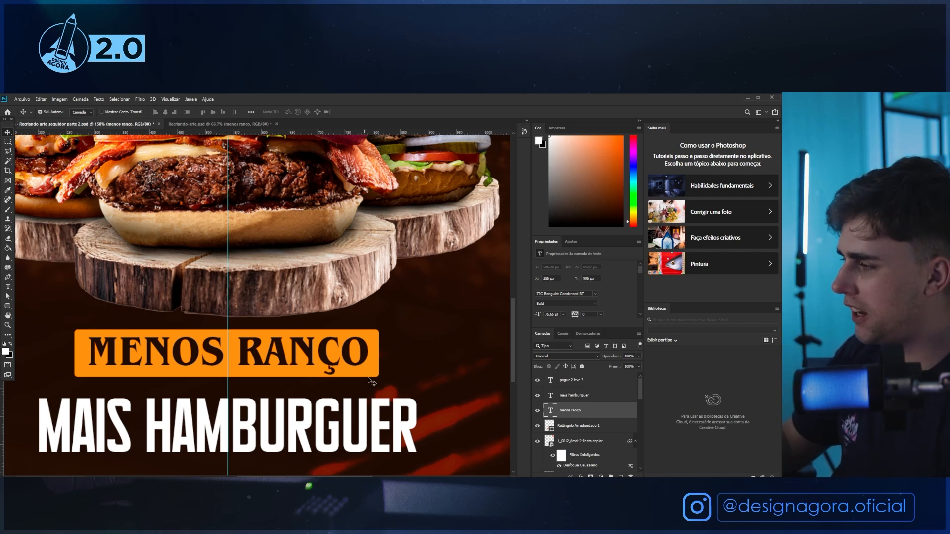
left_click(376, 360)
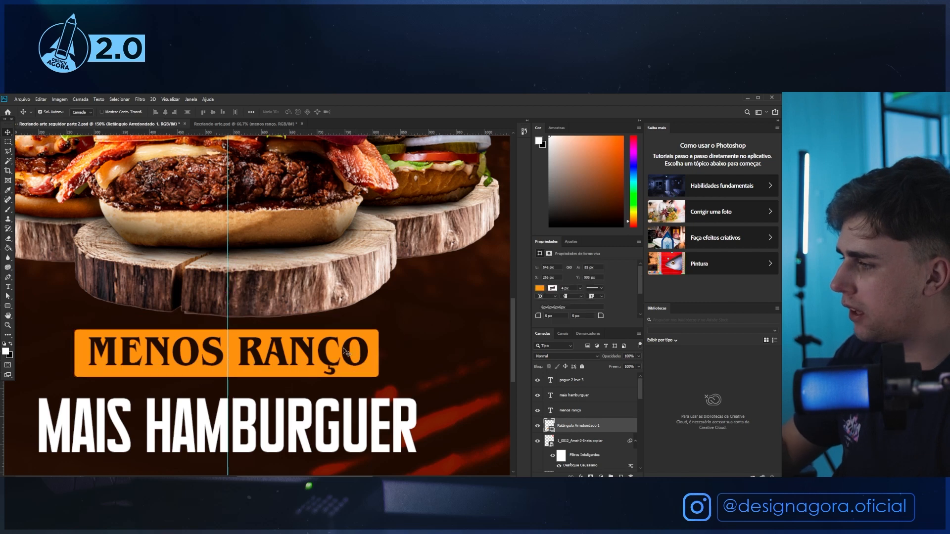
Widen the orange rectangle evenly on both sides of MENOS RANÇO to about 575 px, and shift it slightly right.
key("ctrl+t")
left_click_drag(377, 356, 386, 354)
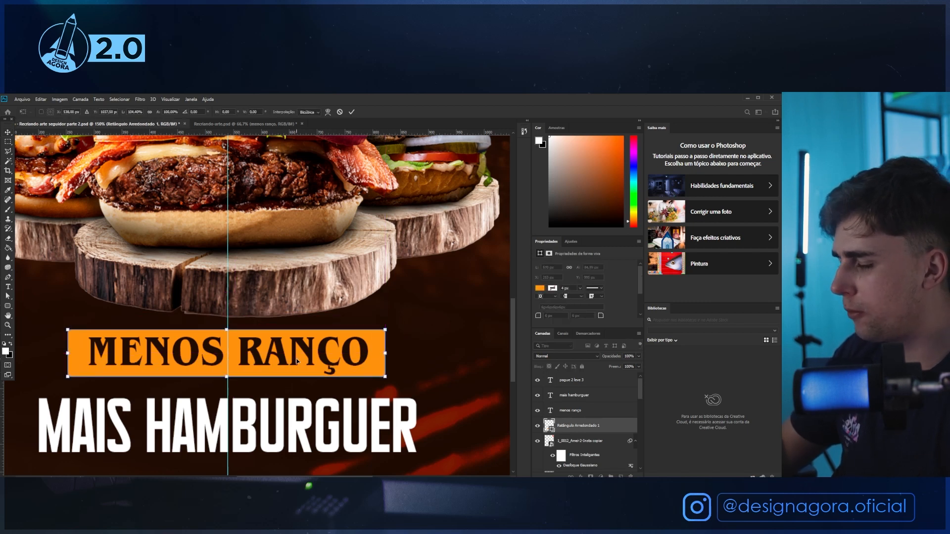
key("Return")
key("ctrl+t")
left_click_drag(240, 367, 244, 369)
key("Return")
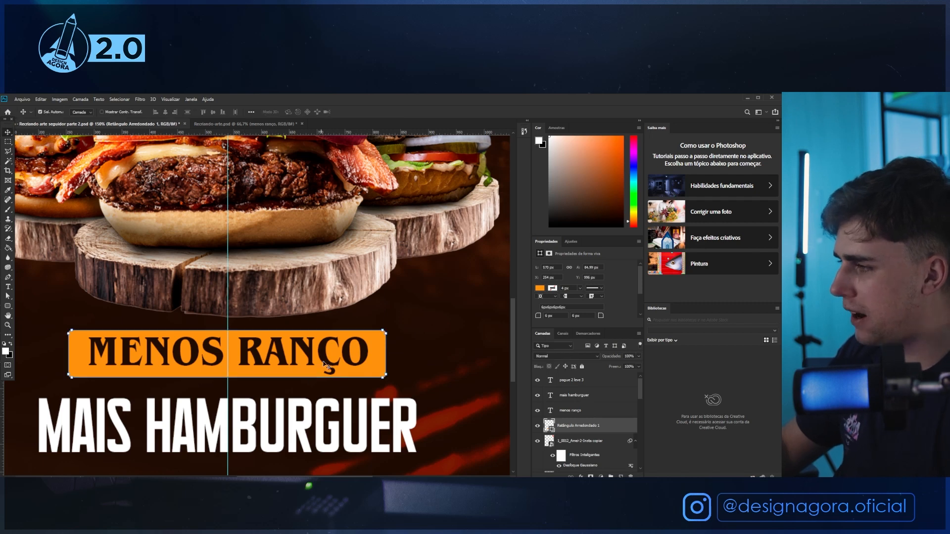
Try a horizontal guide at the base of the MENOS RANÇO letters to check their vertical centring, and undo it.
left_click_drag(330, 132, 264, 367)
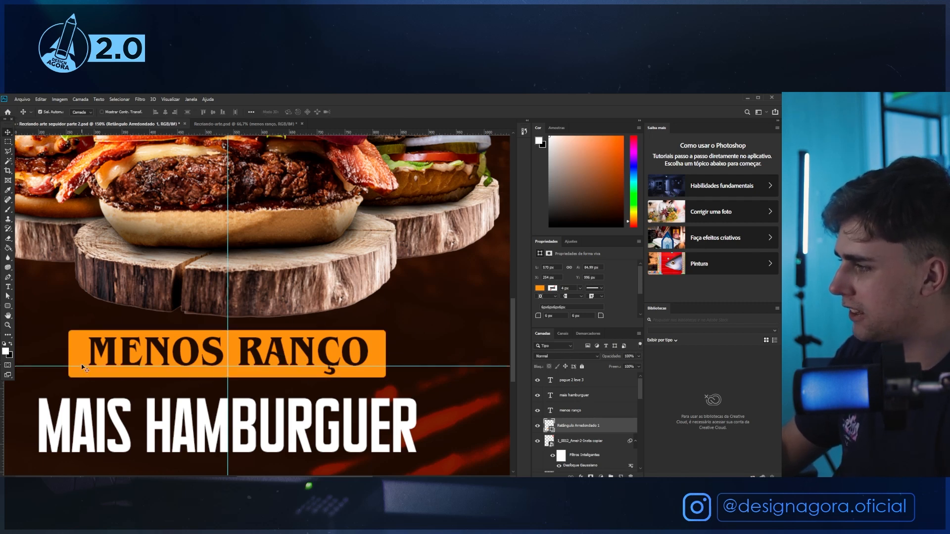
scroll(336, 372, "up", 8)
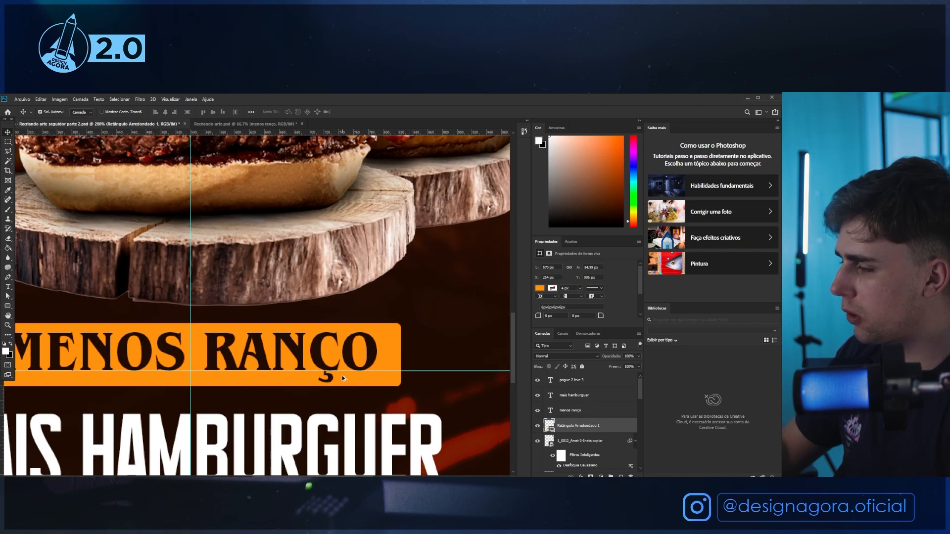
key("ctrl+z")
scroll(354, 420, "down", 10)
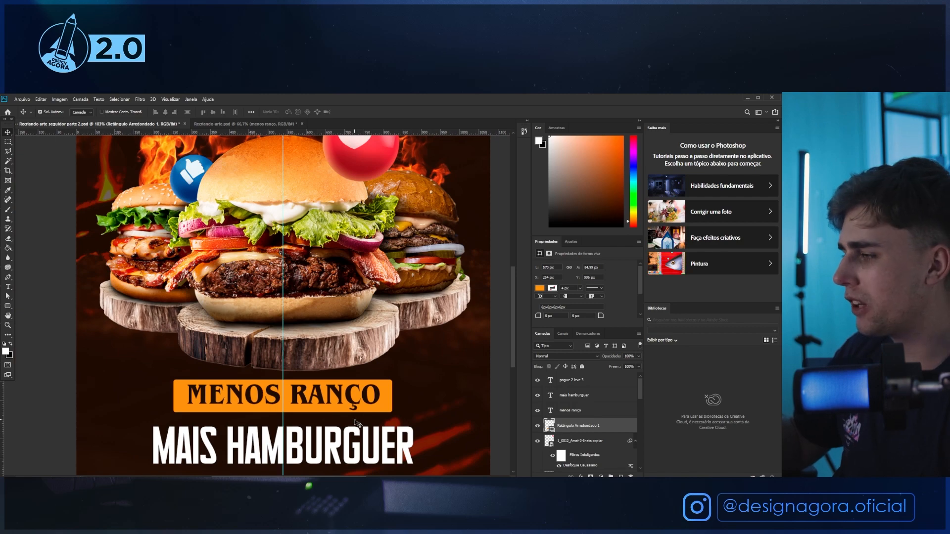
Nudge the MENOS RANÇO text slightly up within the orange rectangle.
scroll(389, 375, "down", 2)
scroll(389, 375, "up", 4)
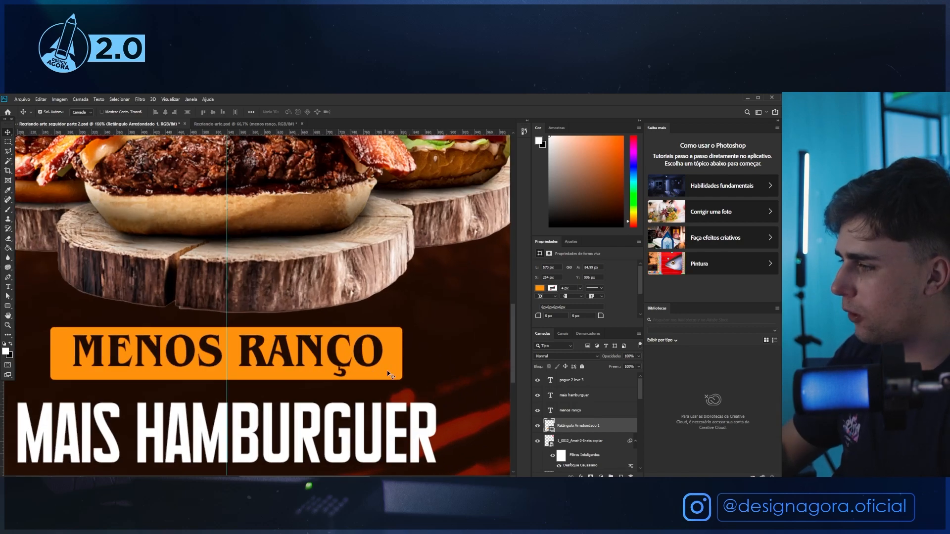
scroll(300, 353, "down", 3)
left_click(293, 364)
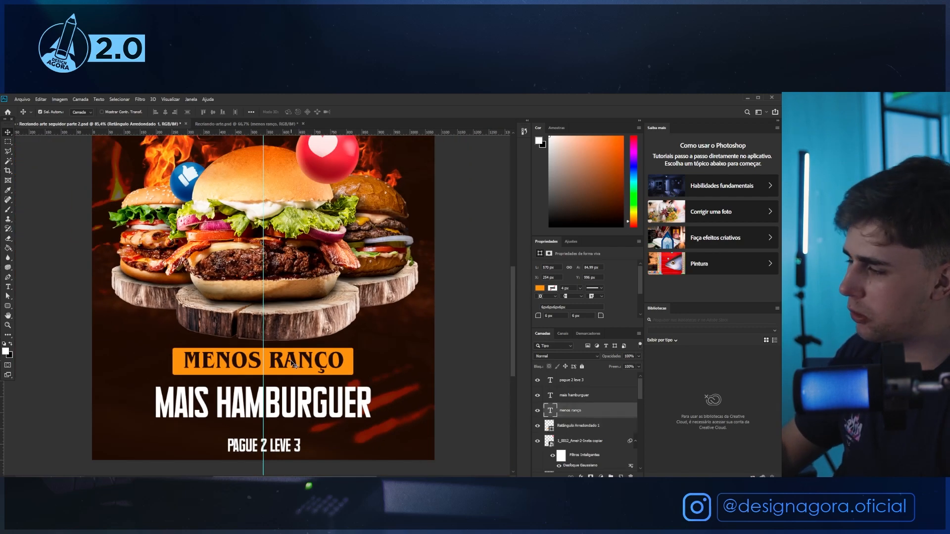
key("Up")
key("Up")
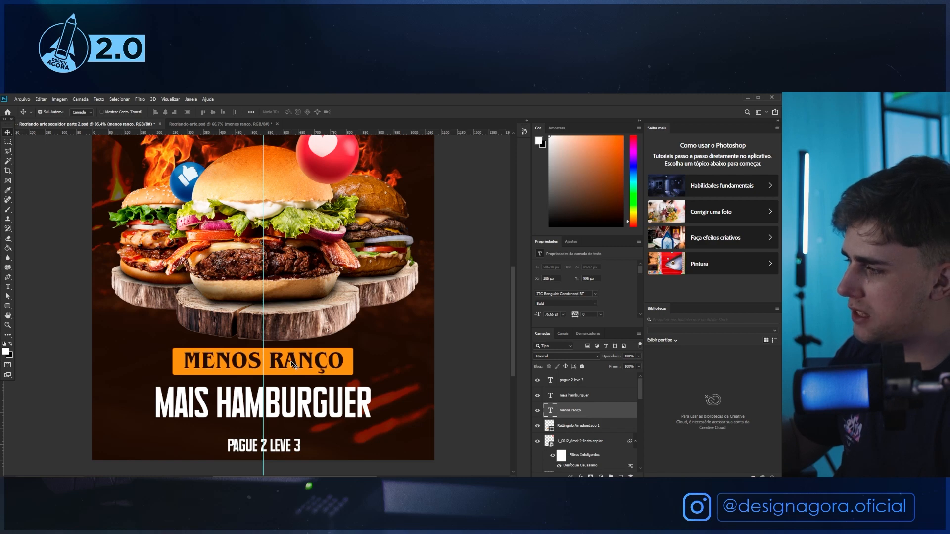
Try to extend the orange rectangle's lower edge slightly downward to balance the margins around MENOS RANÇO.
scroll(328, 362, "up", 3)
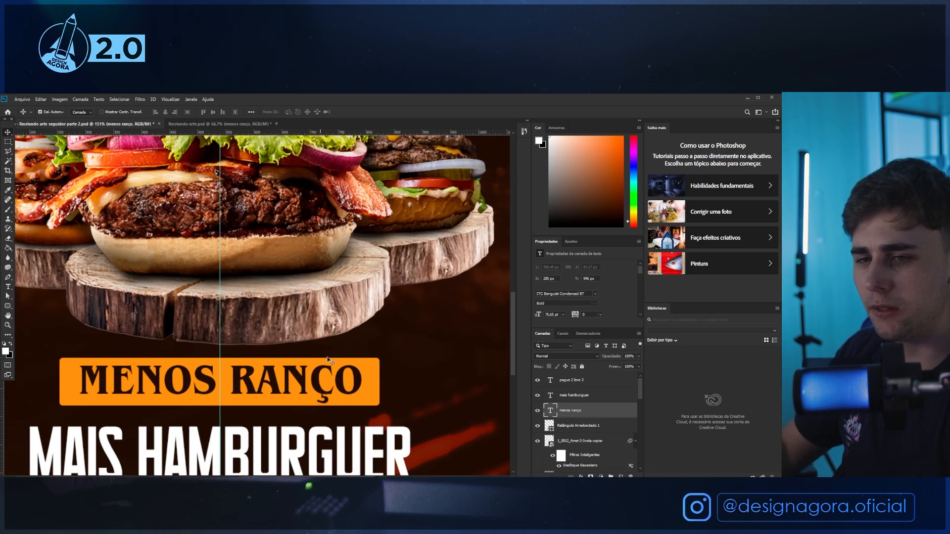
left_click(363, 379)
key("ctrl+t")
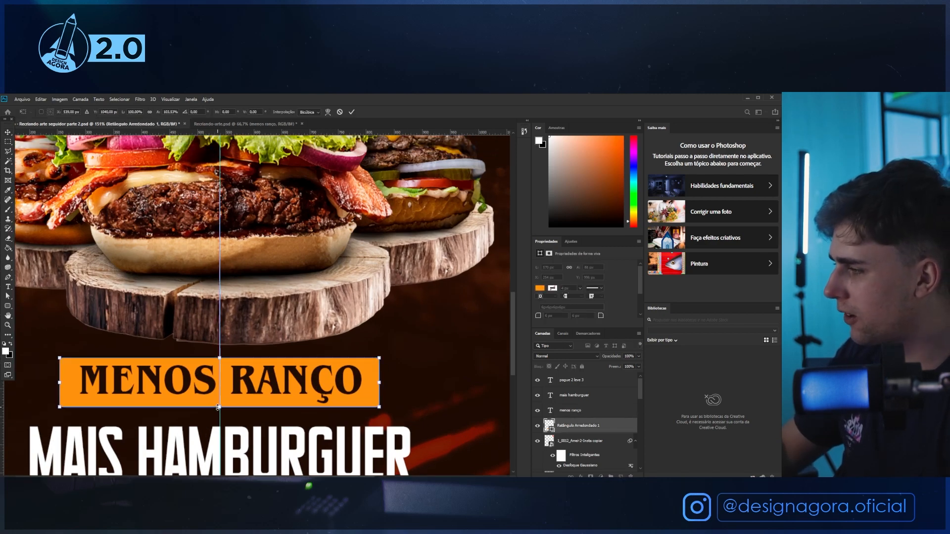
key("Return")
scroll(263, 409, "down", 3)
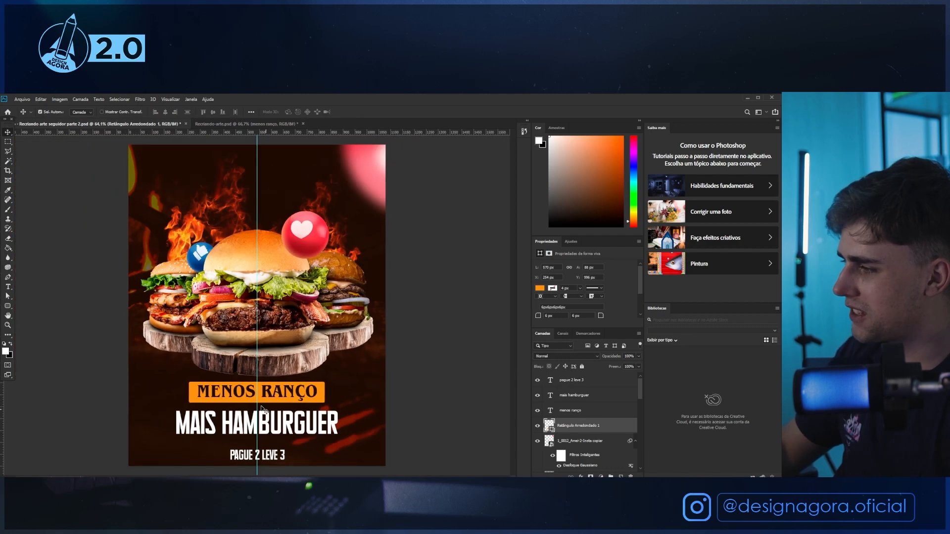
scroll(307, 390, "up", 4)
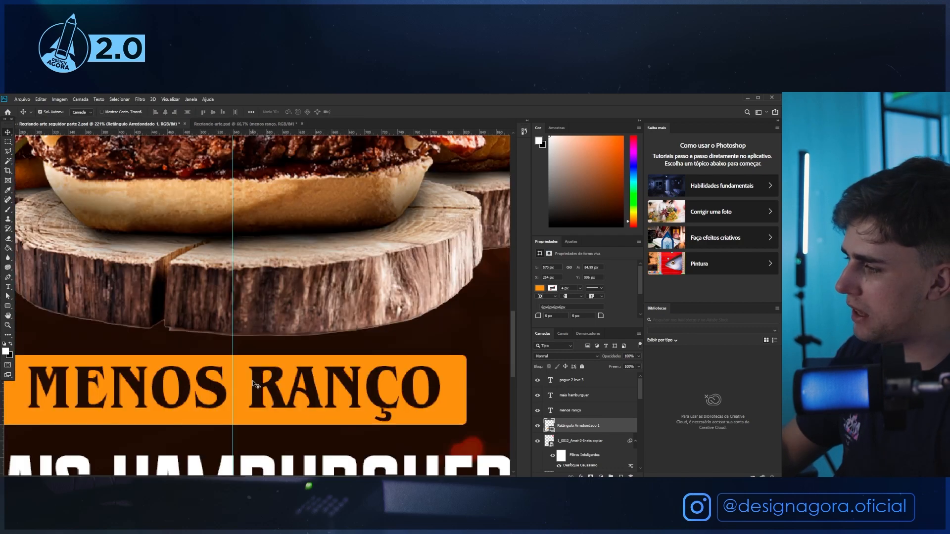
scroll(277, 385, "down", 1)
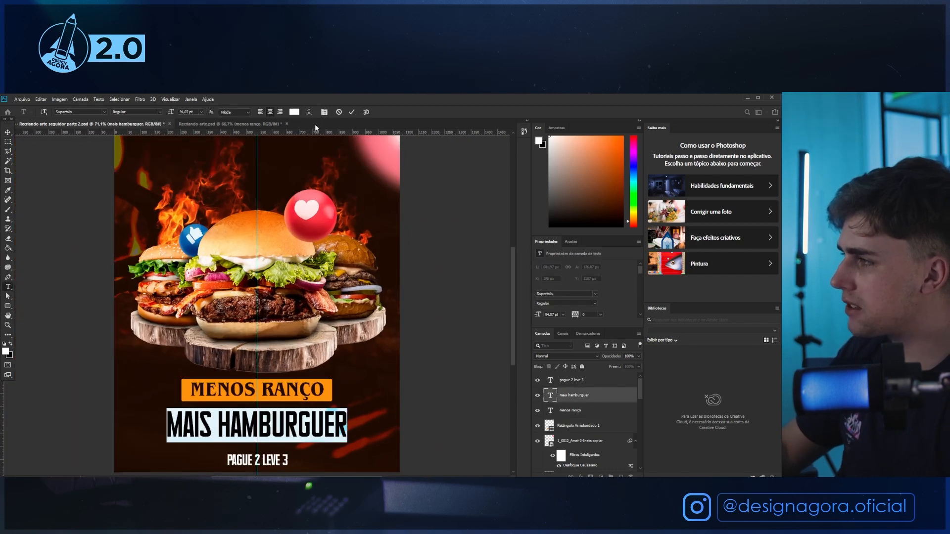
Recolour the MAIS HAMBURGUER text with the orange of the rectangle above it, #ff9126.
left_click(294, 112)
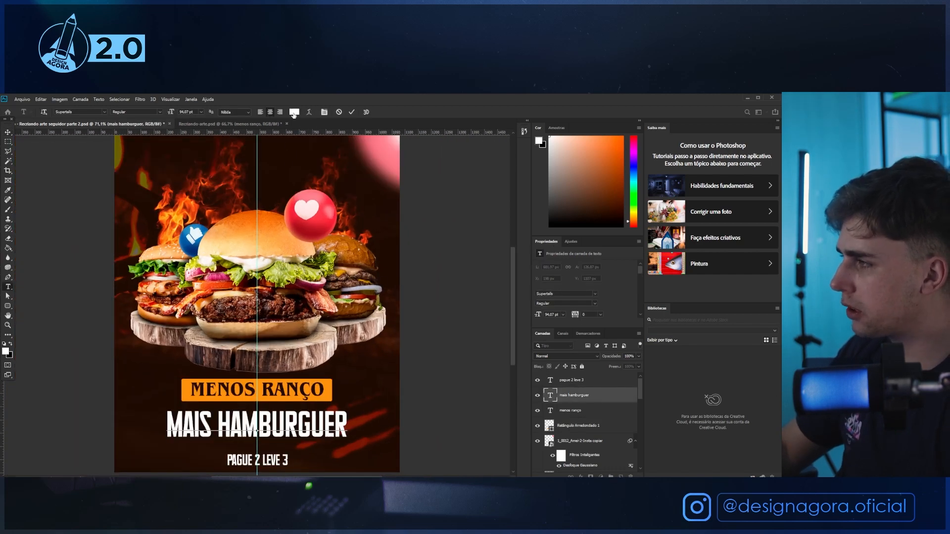
left_click(327, 390)
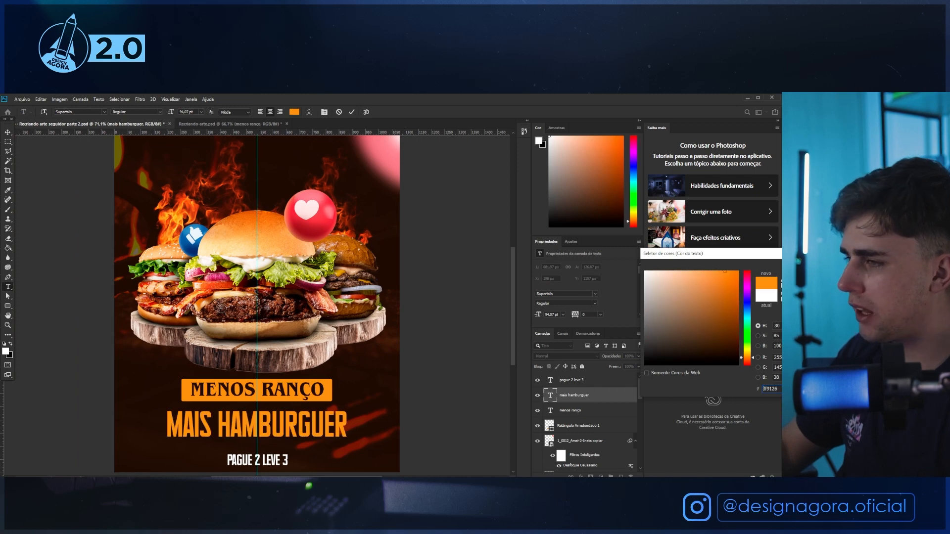
key("Return")
Set the tracking of MAIS HAMBURGUER to 60, and reset the tracking of its final R to 0.
scroll(620, 311, "down", 1)
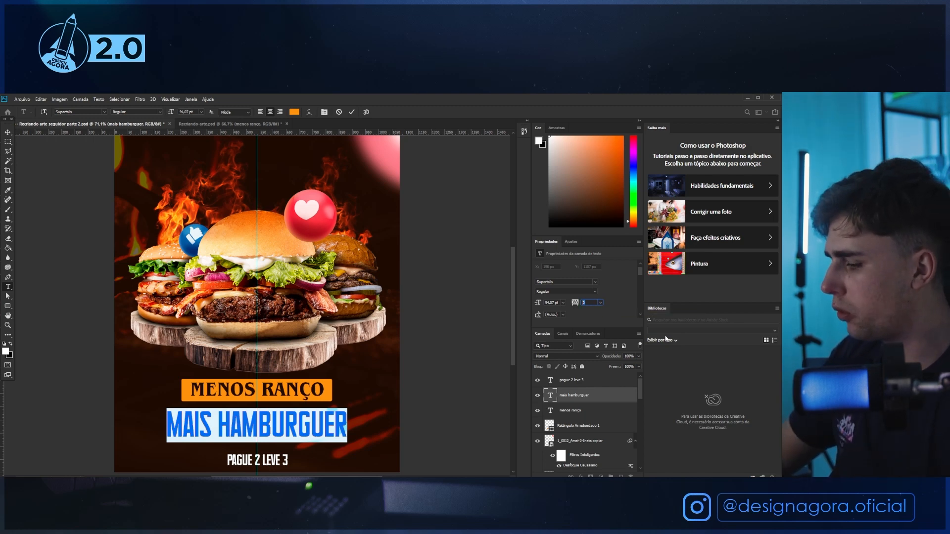
type("10")
key("Return")
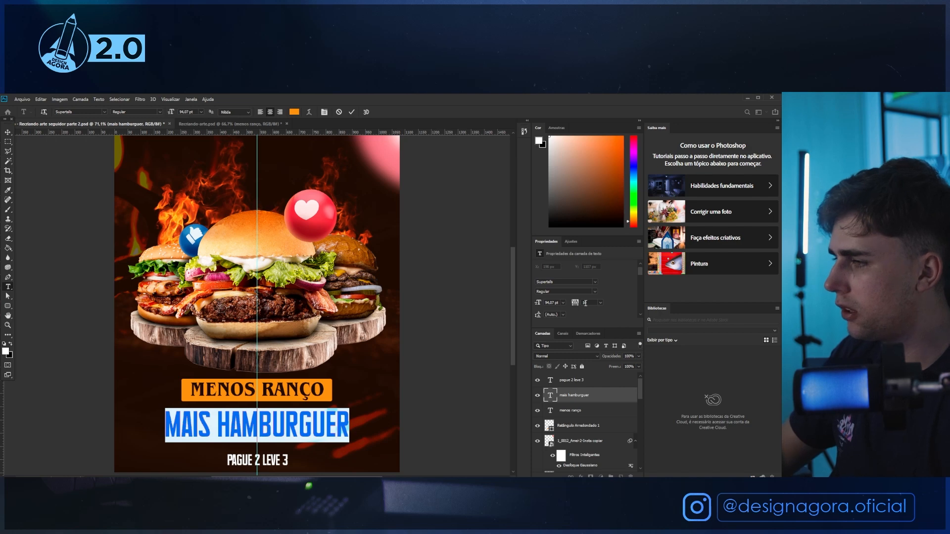
left_click_drag(585, 303, 596, 304)
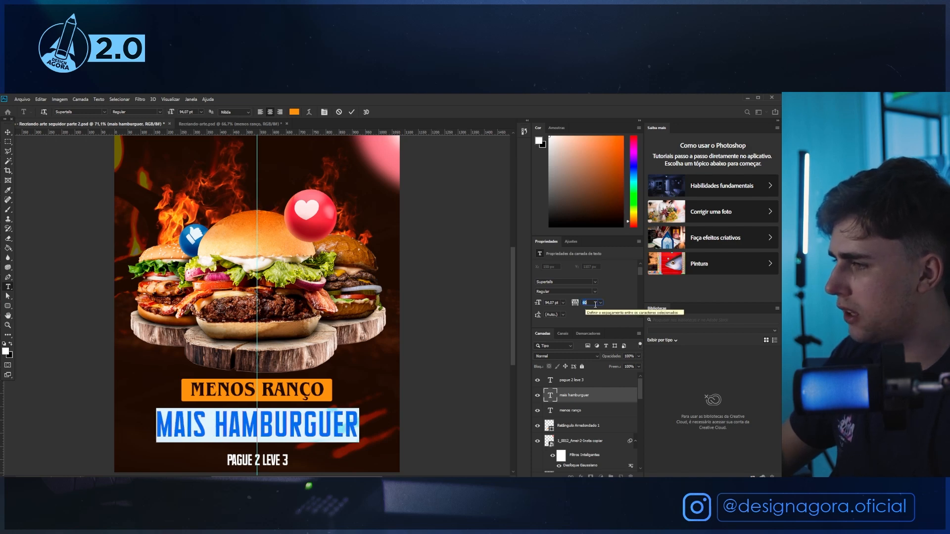
left_click(349, 439)
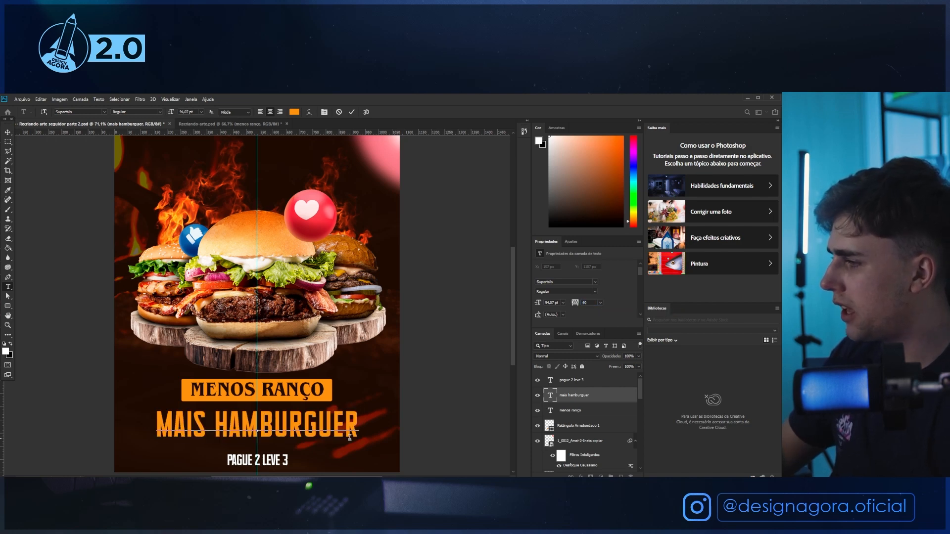
left_click(372, 421, "shift")
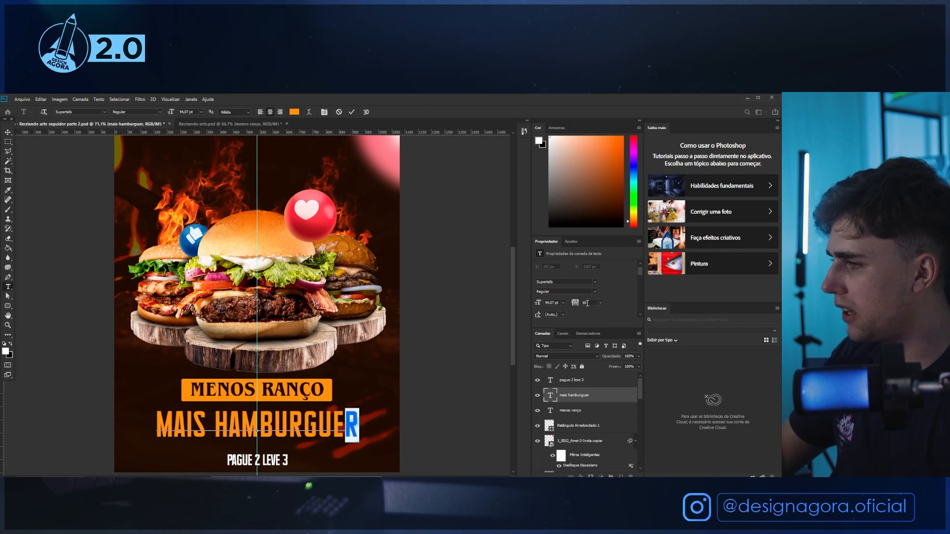
type("0")
key("Return")
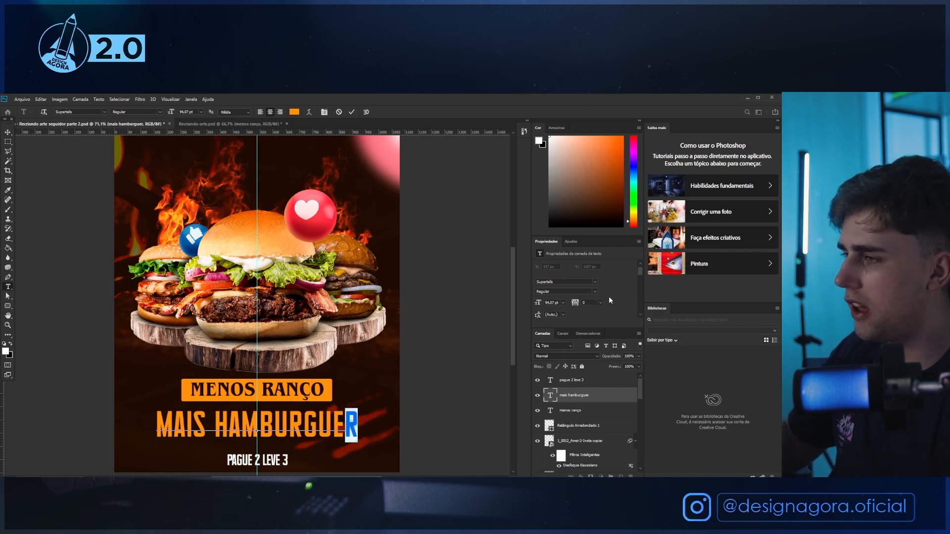
left_click(359, 422)
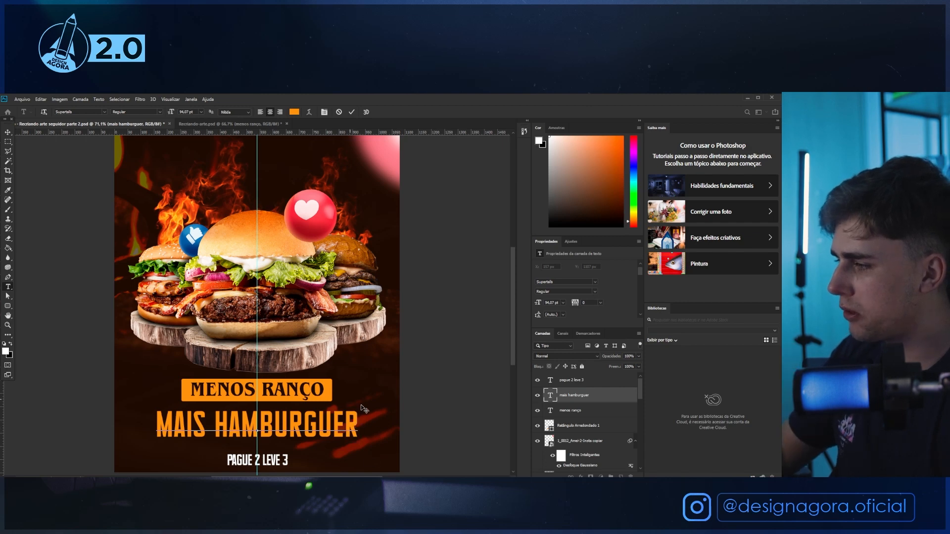
Move MAIS HAMBURGUER up closer to the orange rectangle, centred on the guide, and bring PAGUE 2 LEVE 3 up beneath it.
key("ctrl+t")
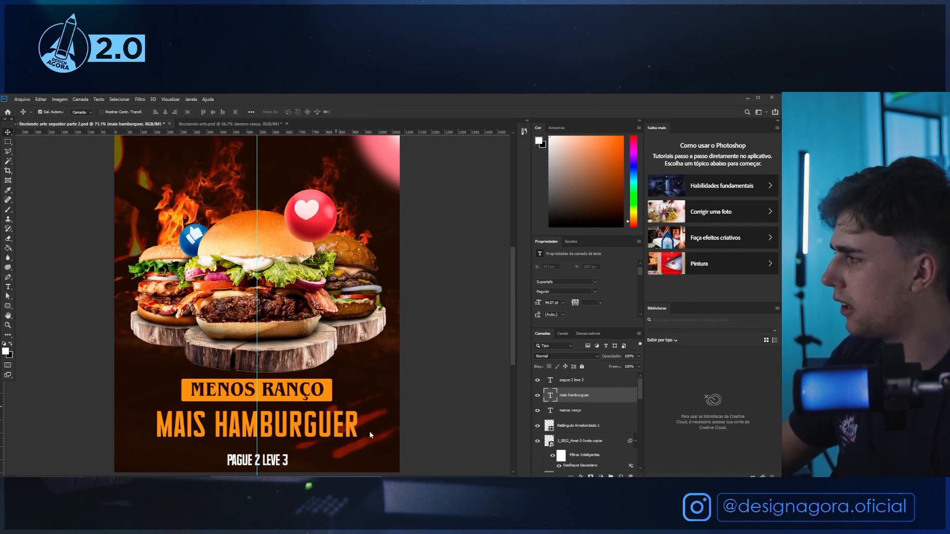
left_click_drag(286, 430, 288, 424)
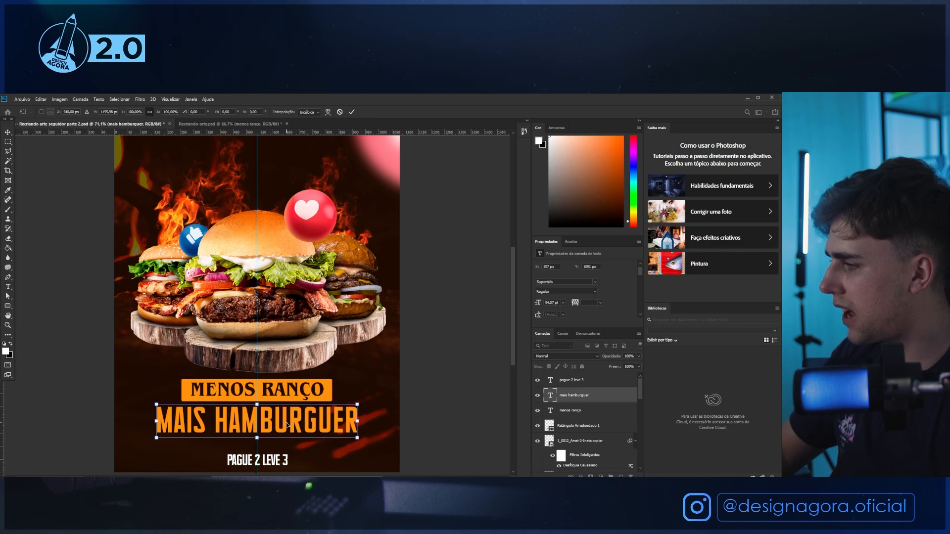
key("Return")
scroll(293, 442, "down", 2)
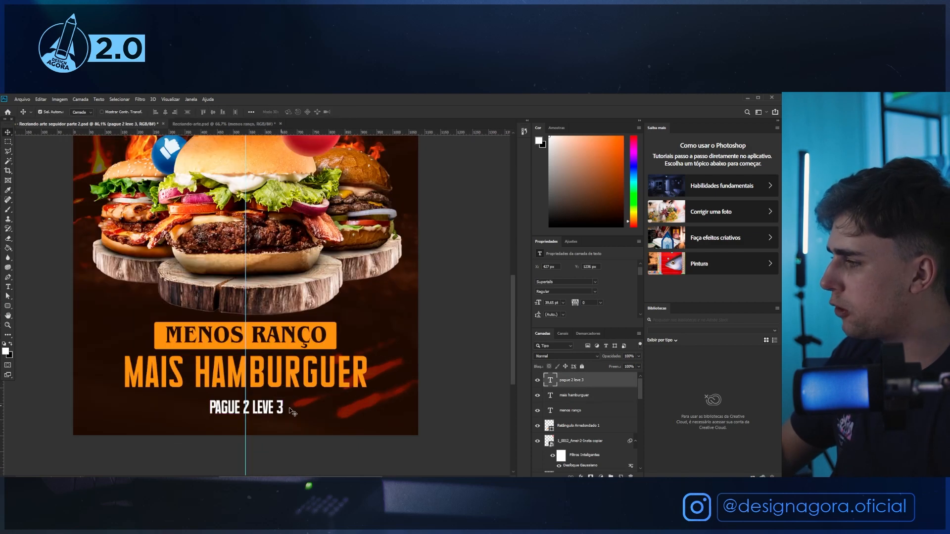
Spread the letters of PAGUE 2 LEVE 3 with much wider tracking, and set the tracking of its final 3 to 0.
left_click(260, 419)
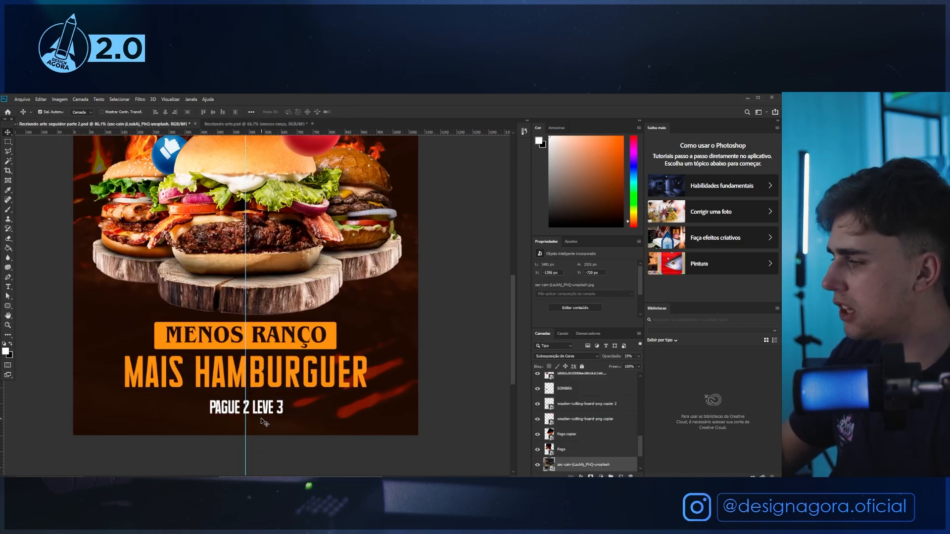
double_click(261, 411)
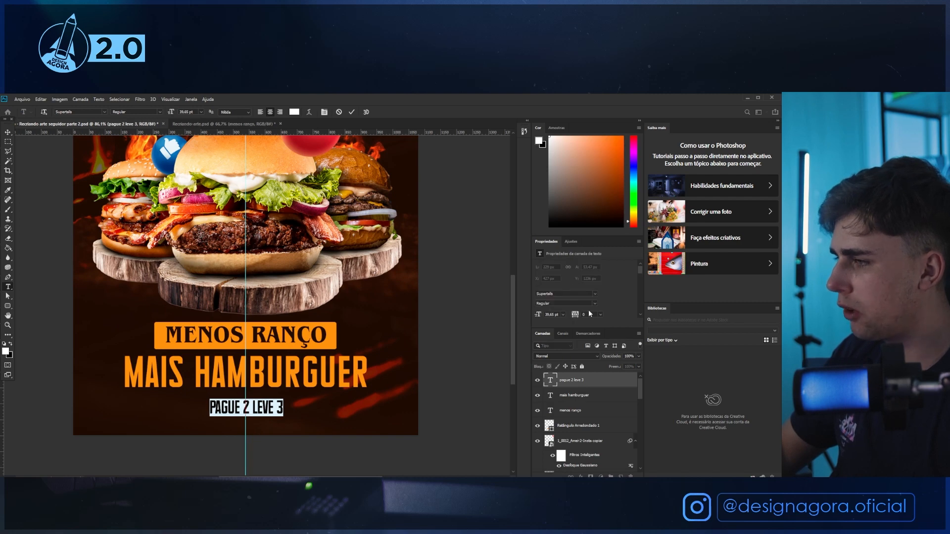
scroll(591, 316, "up", 20)
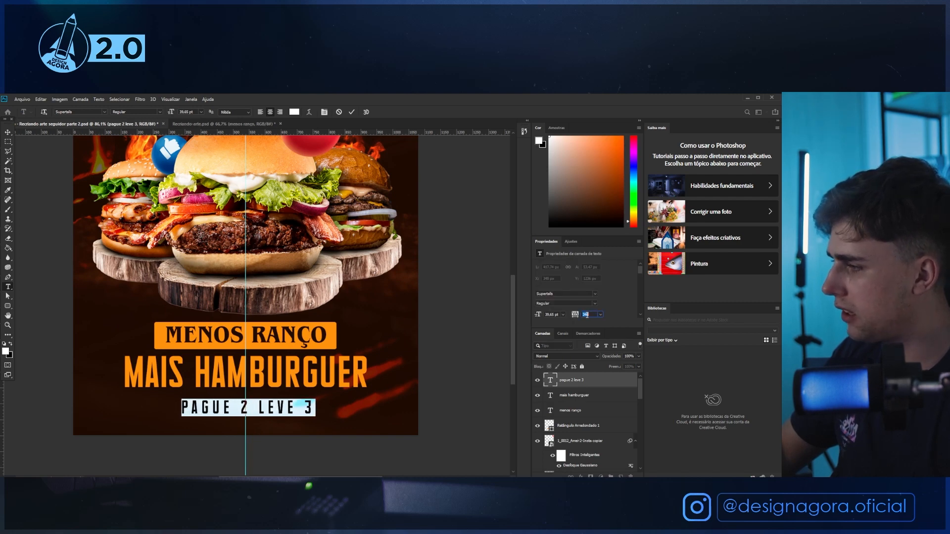
left_click(323, 410)
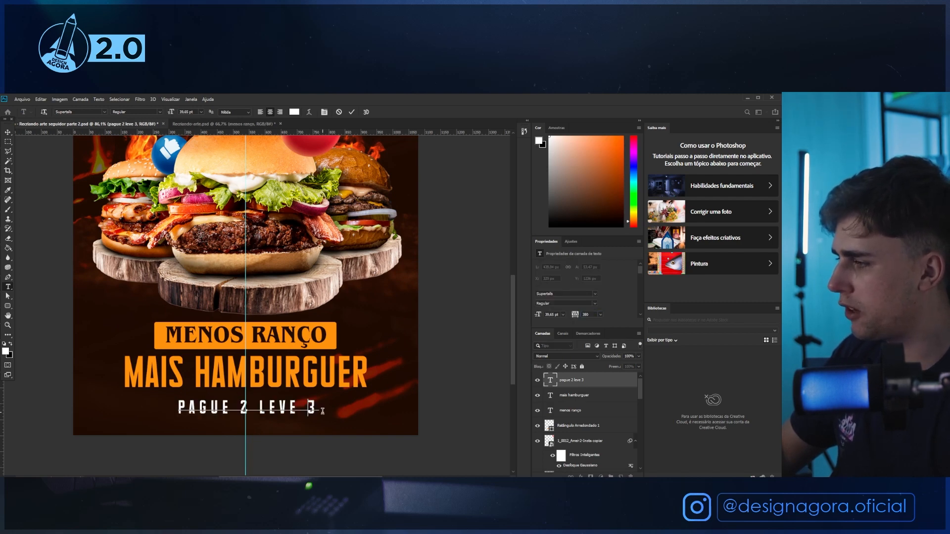
double_click(588, 315)
type("0")
key("Return")
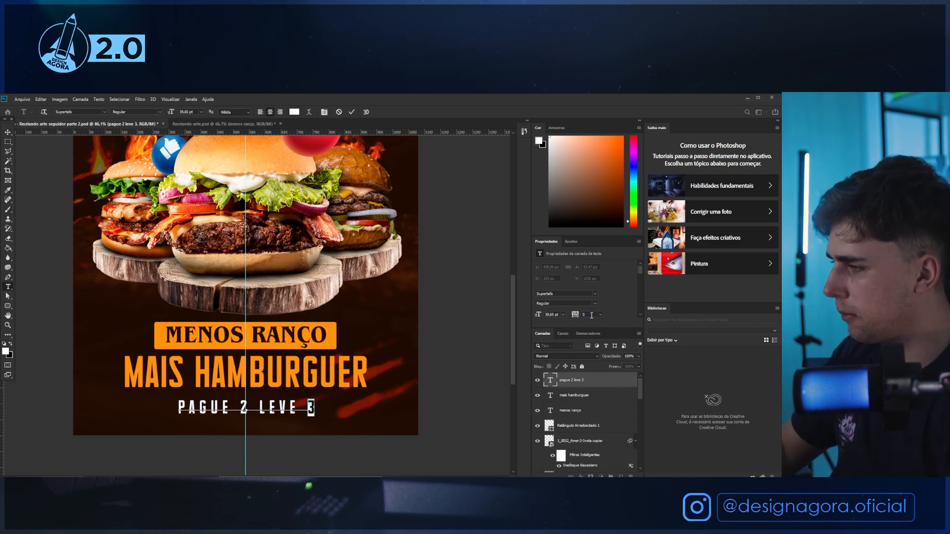
Centre the PAGUE 2 LEVE 3 line horizontally on the vertical guide.
left_click(8, 133)
key("ctrl+t")
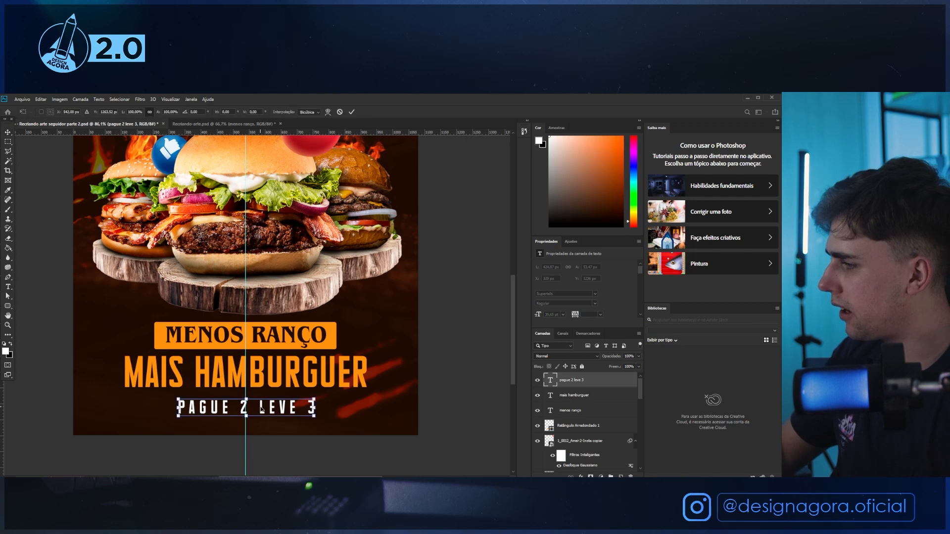
left_click_drag(262, 411, 260, 410)
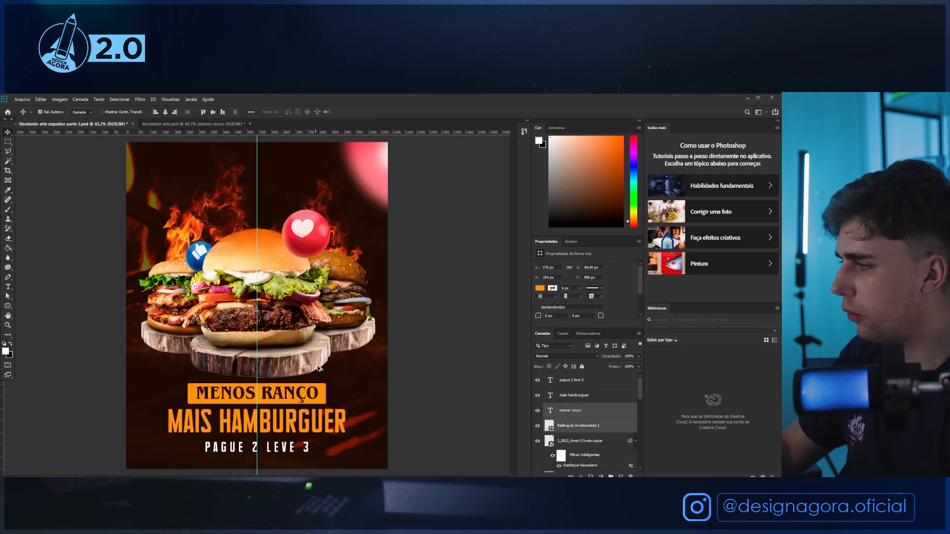
Scale MENOS RANÇO and its orange rectangle together down to about 79%, keeping them centred on the guide.
scroll(317, 362, "up", 2)
key("ctrl+t")
left_click_drag(326, 399, 311, 401)
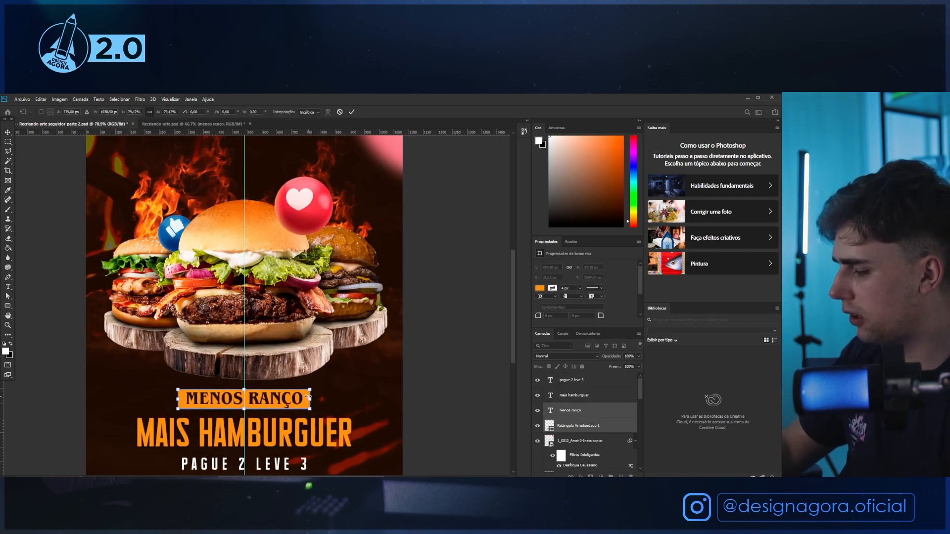
key("Return")
Nudge MENOS RANÇO and its rectangle down closer to MAIS HAMBURGUER, and add MAIS HAMBURGUER to the selection.
key("Down")
key("Down")
key("Down")
key("Down")
key("Down")
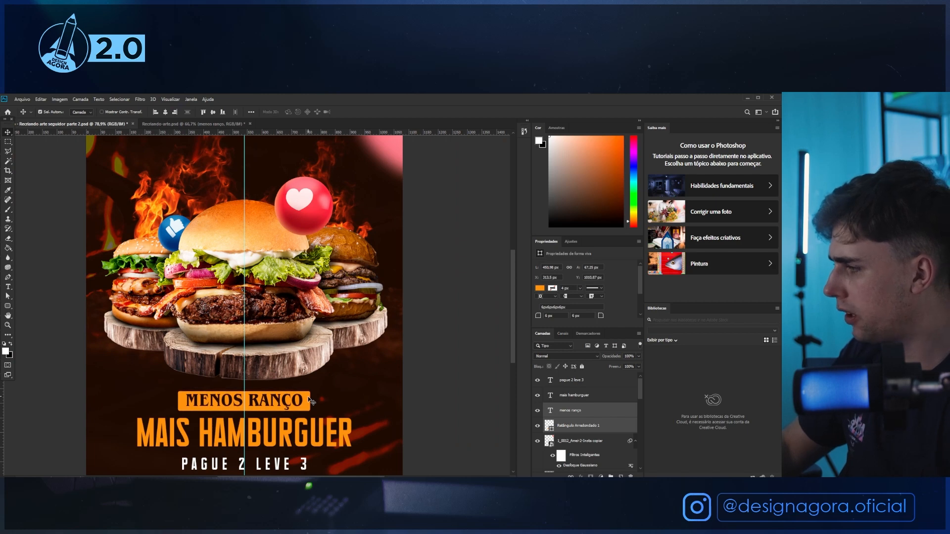
key("Down")
key("Down")
key("Down")
left_click(292, 434, "shift")
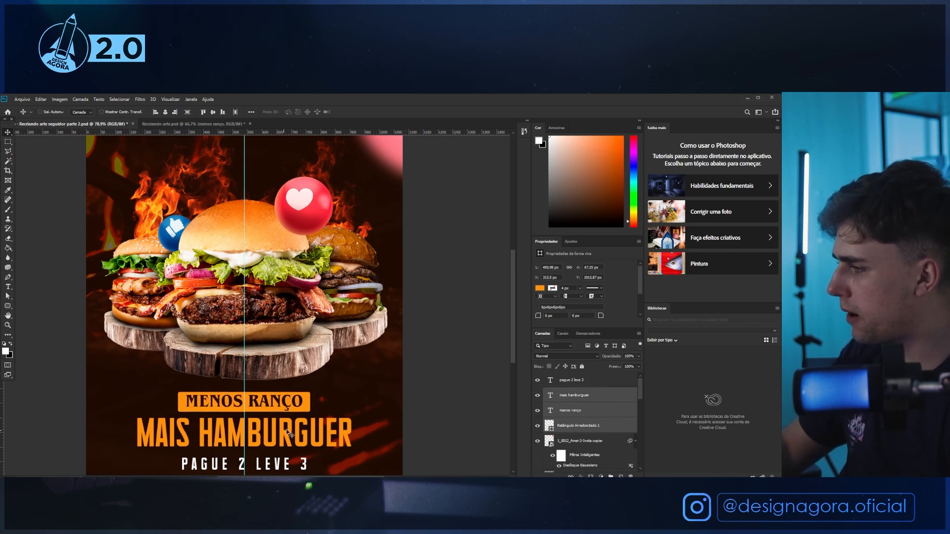
Nudge MENOS RANÇO, its orange rectangle and MAIS HAMBURGUER up together by 8 px.
key("Up")
key("Up")
key("Up")
key("Up")
key("Up")
key("Up")
key("Up")
key("Up")
scroll(313, 453, "down", 3)
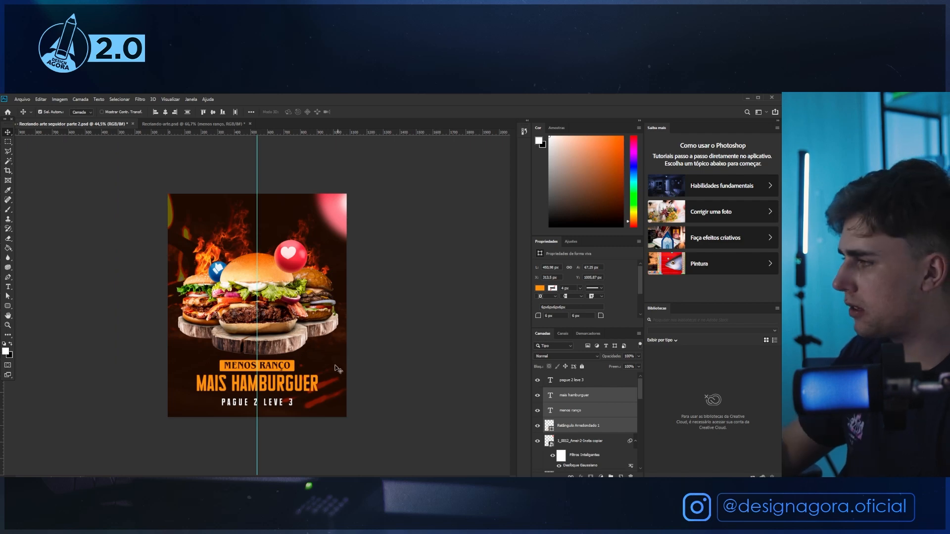
Lock the background photo layer so it cannot be moved.
left_click_drag(316, 375, 302, 369)
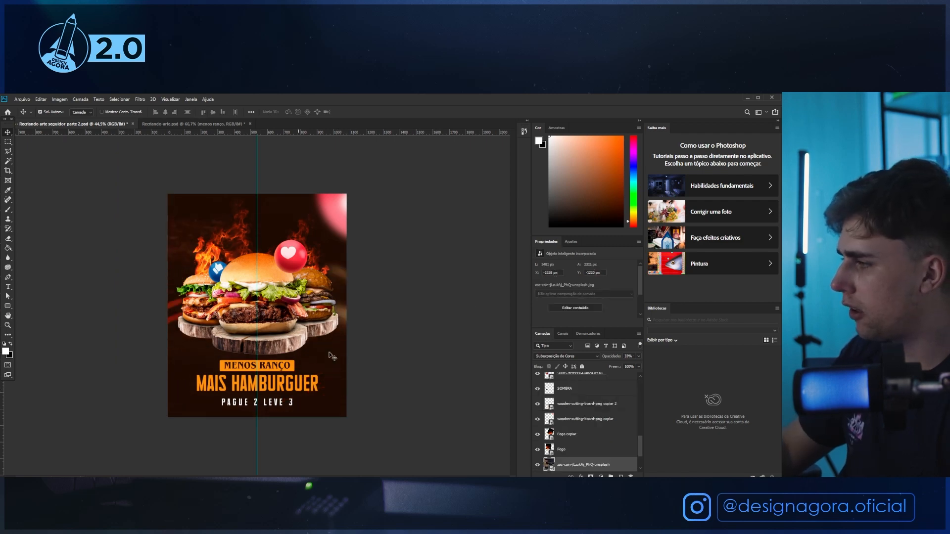
left_click(583, 366)
Select the burgers, icons, MENOS RANÇO and MAIS HAMBURGUER together and nudge them up 29 px.
left_click_drag(389, 401, 163, 245)
key("Up")
key("Up")
key("Up")
key("Up")
key("Up")
key("Up")
key("Up")
key("Up")
key("Up")
key("Up")
key("Up")
key("Up")
key("Up")
key("Up")
key("Up")
key("Up")
key("Up")
key("Up")
key("Up")
key("Up")
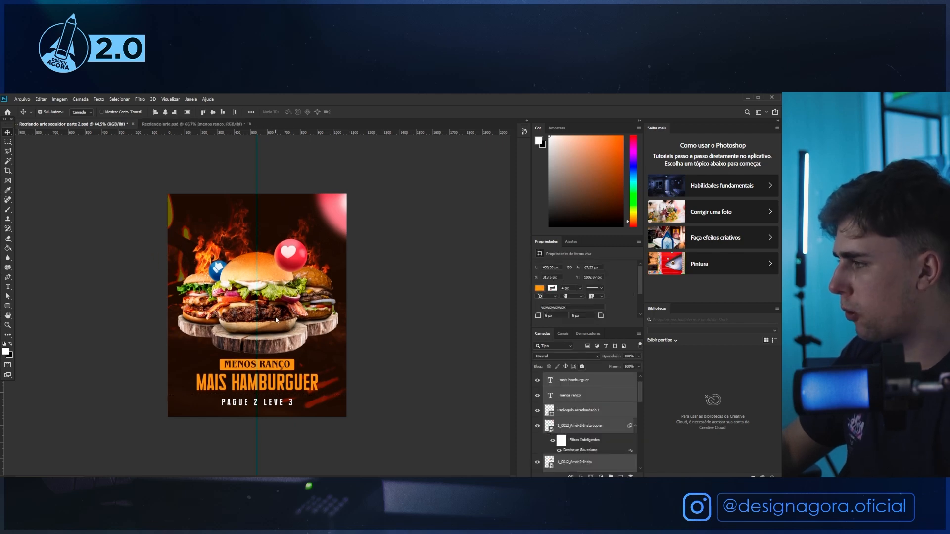
key("Down")
key("Down")
key("Down")
key("Down")
key("Down")
key("Down")
key("Down")
key("Down")
key("Down")
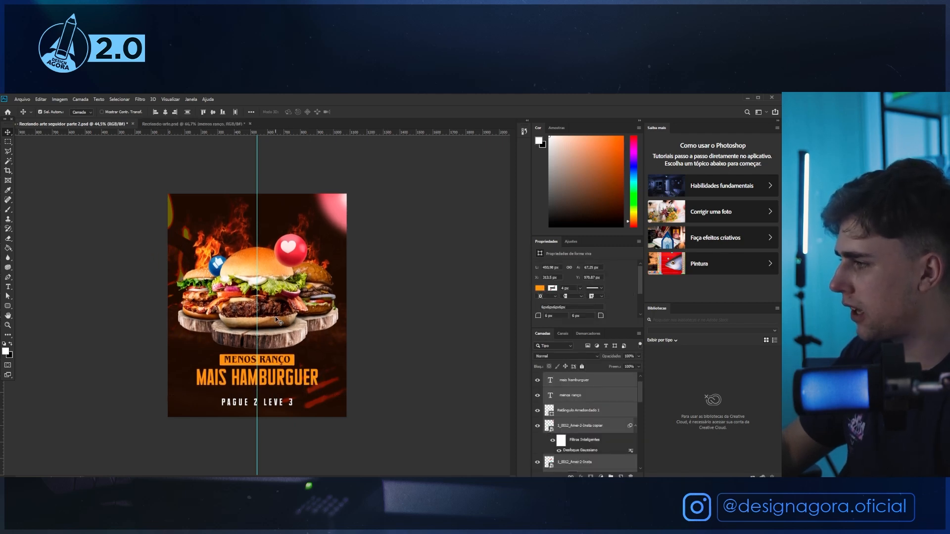
left_click(410, 411)
Move the PAGUE 2 LEVE 3 line straight up, slightly closer to MAIS HAMBURGUER.
scroll(248, 381, "up", 4)
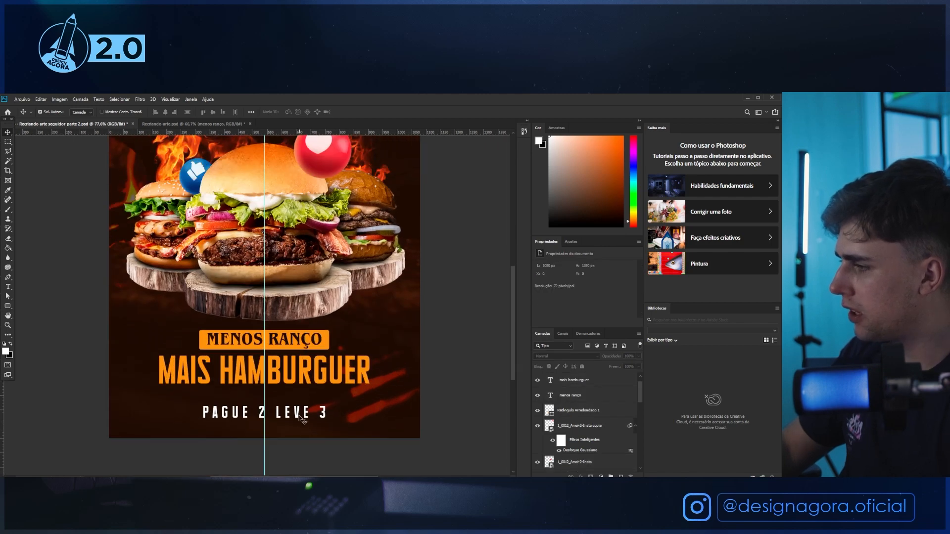
left_click(280, 419)
scroll(280, 420, "up", 3)
key("ctrl+t")
left_click_drag(284, 409, 284, 399)
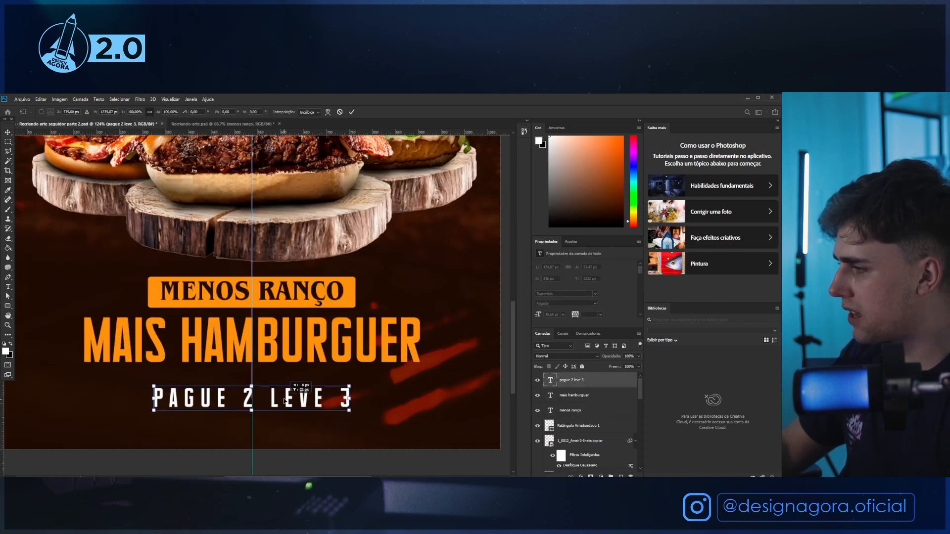
key("Return")
Place the offer_icon percentage badge from the project's image folder, about 46 px wide, to the left of PAGUE 2 LEVE 3.
left_click(99, 486)
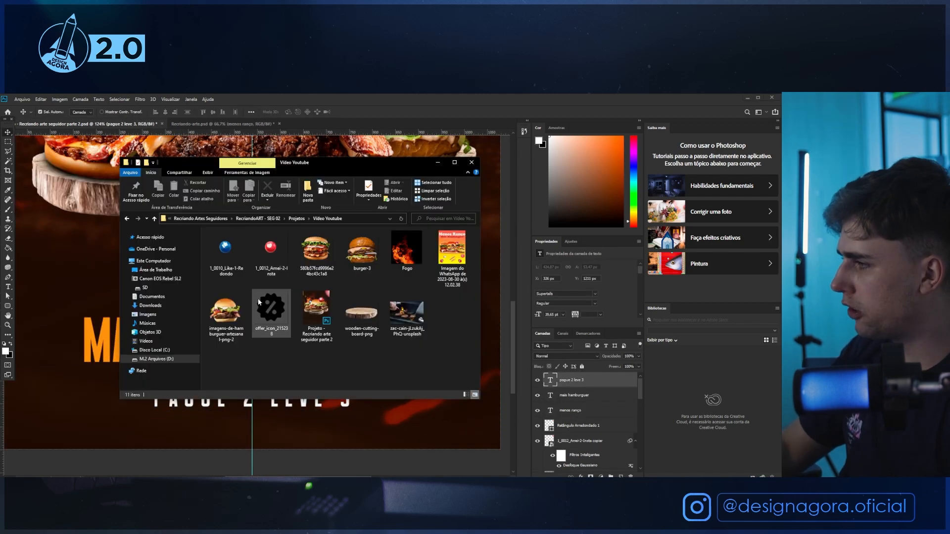
double_click(272, 314)
left_click(478, 207)
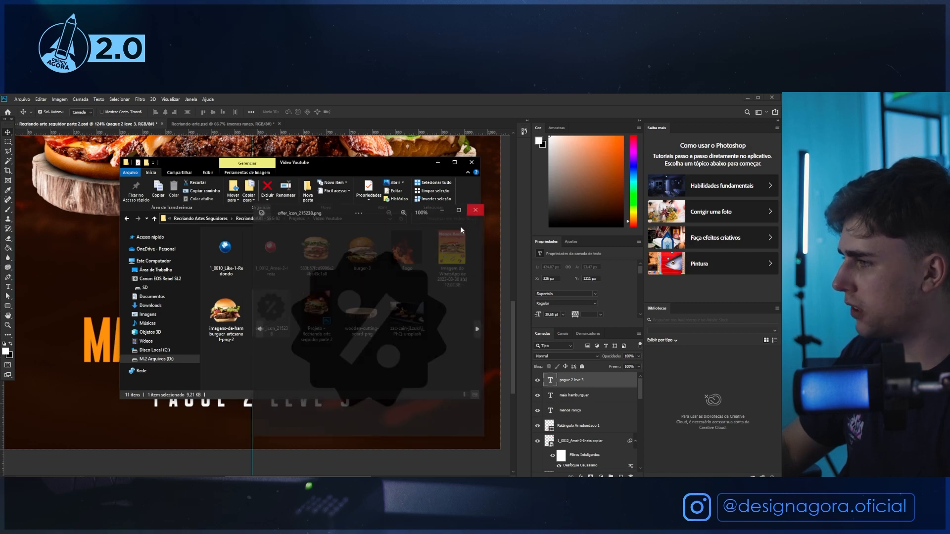
left_click_drag(266, 307, 139, 377)
left_click_drag(158, 400, 135, 398)
key("Return")
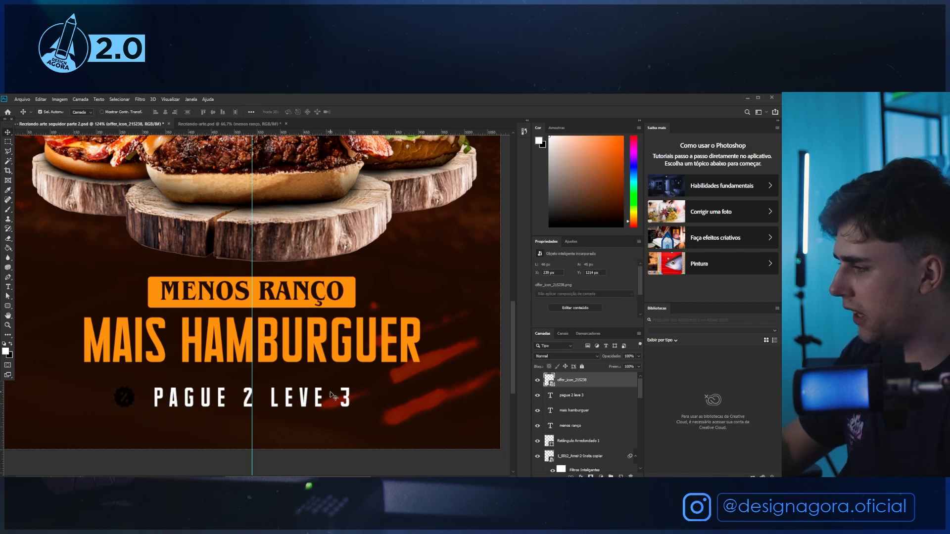
Turn the percentage badge white with a Hue/Saturation adjustment at +100 lightness.
key("ctrl+u")
left_click_drag(442, 258, 555, 210)
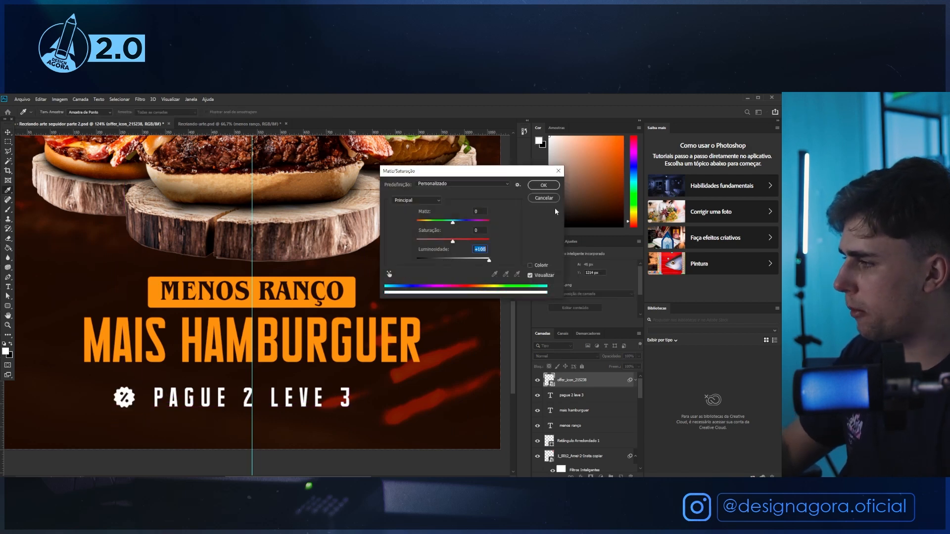
left_click(543, 185)
Move the white percentage badge right, leaving only a small gap before the P of PAGUE 2 LEVE 3.
scroll(117, 399, "up", 3)
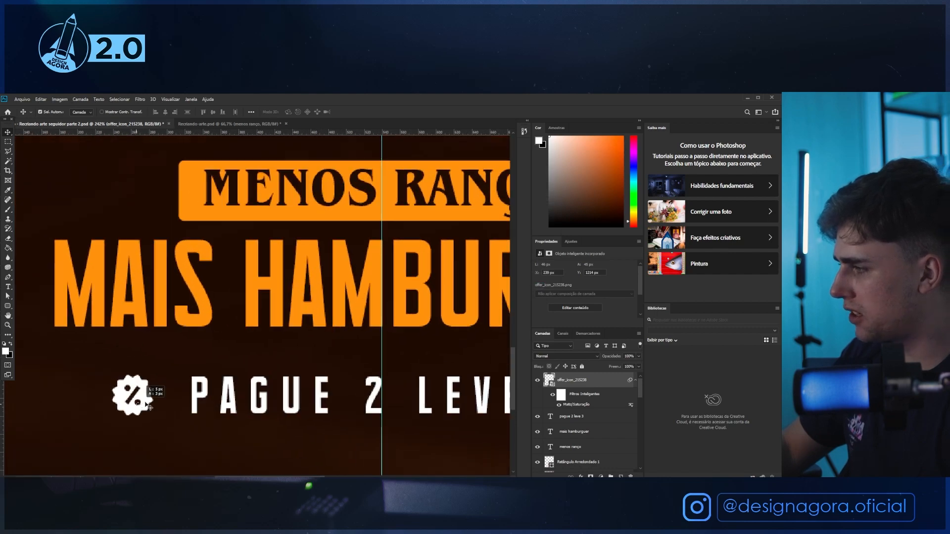
left_click_drag(145, 407, 172, 408)
scroll(232, 419, "down", 5)
left_click(247, 414)
scroll(282, 416, "down", 7)
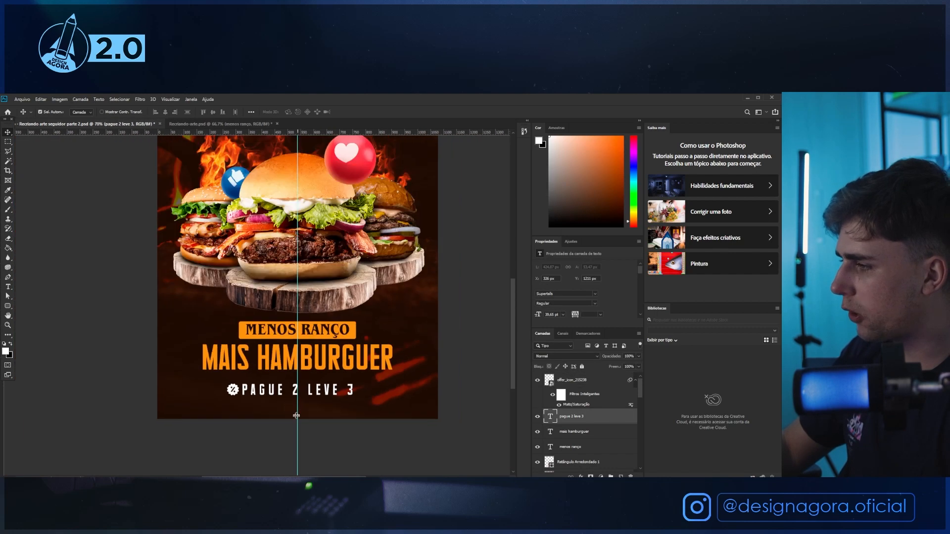
scroll(194, 444, "up", 5)
left_click(197, 441)
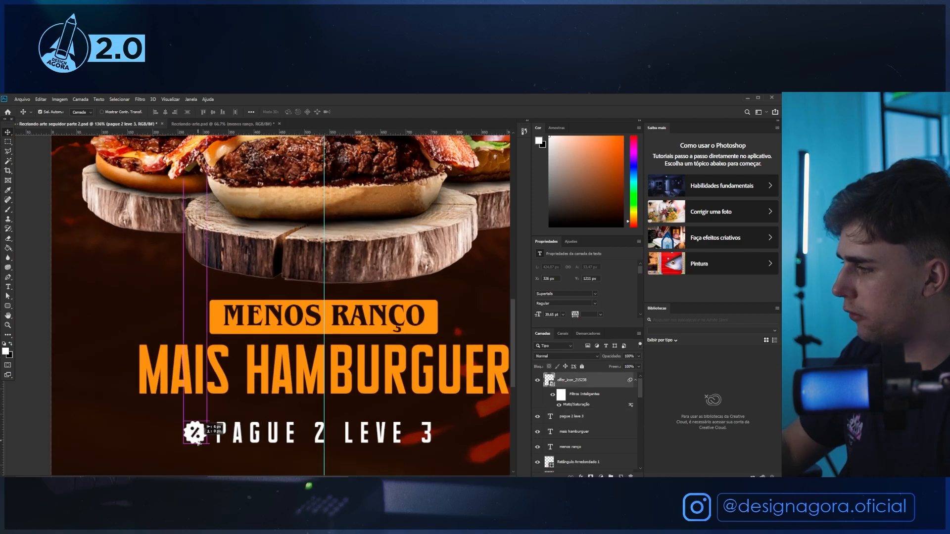
scroll(253, 460, "down", 4)
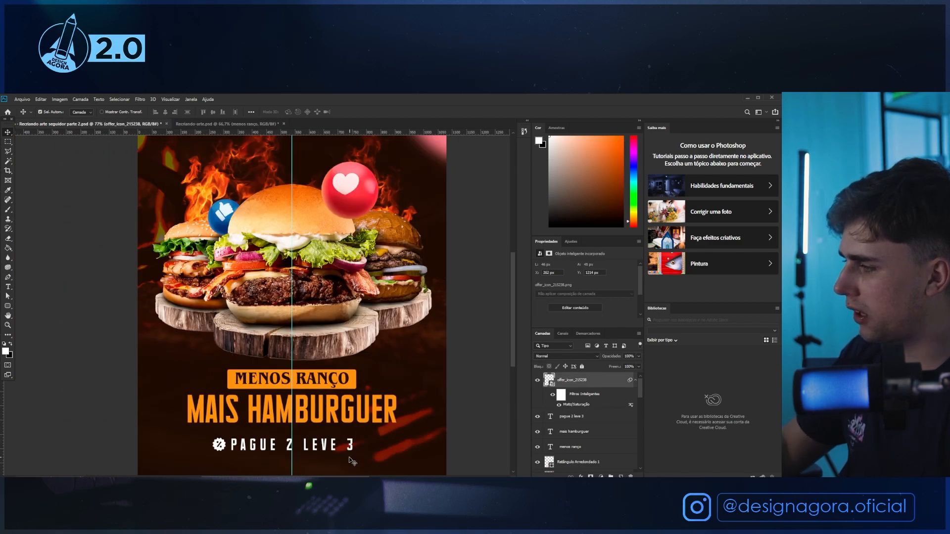
scroll(352, 462, "down", 2)
Select the percentage badge with PAGUE 2 LEVE 3 and centre them together on the vertical guide.
scroll(241, 405, "up", 5)
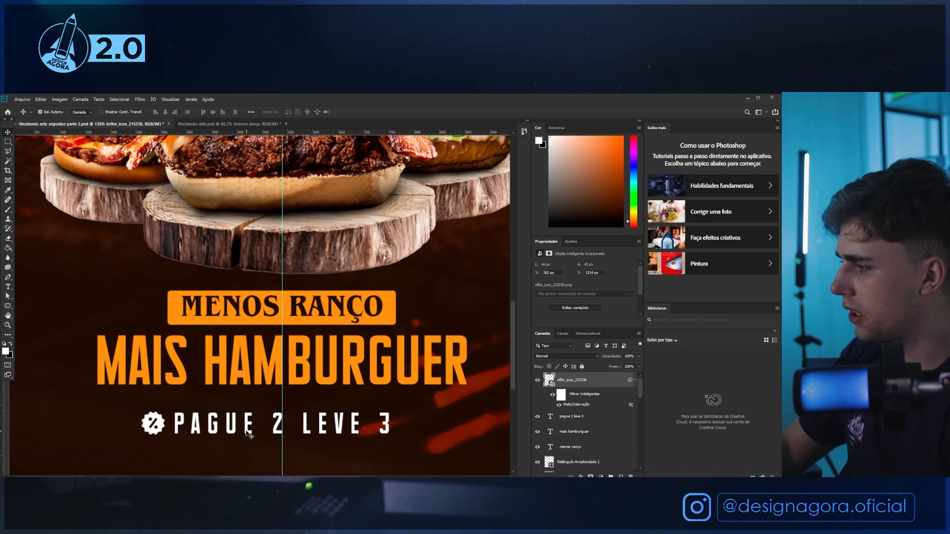
mouse_move(249, 427)
left_mouse_down()
mouse_move(286, 417)
mouse_move(246, 416)
mouse_move(256, 413)
left_mouse_up()
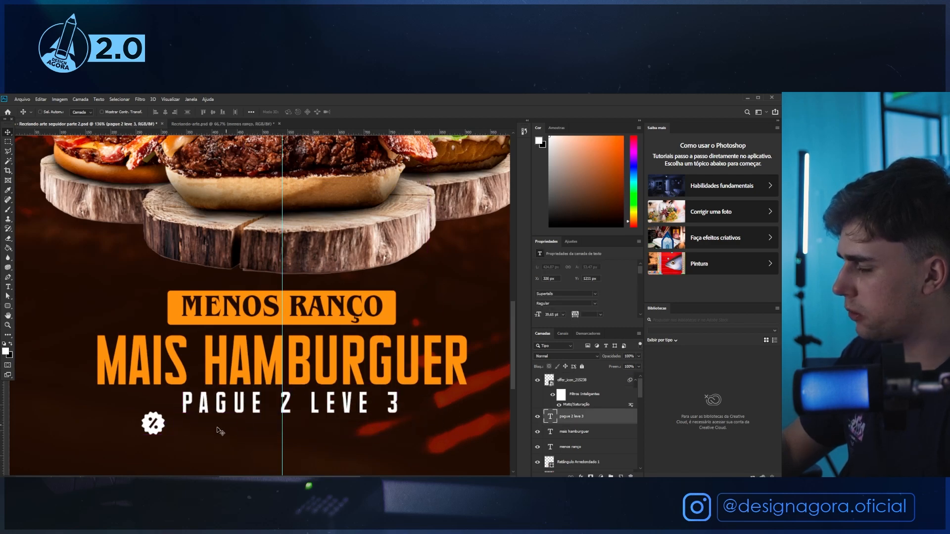
left_click_drag(174, 412, 167, 433)
left_click(162, 431, "shift")
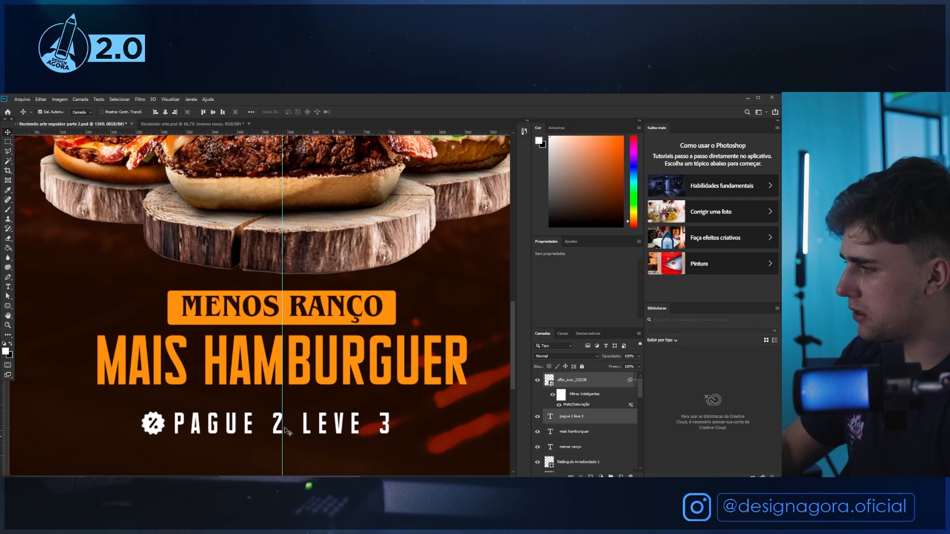
key("ctrl+t")
left_click_drag(310, 431, 326, 431)
key("Return")
scroll(297, 421, "down", 5, "alt")
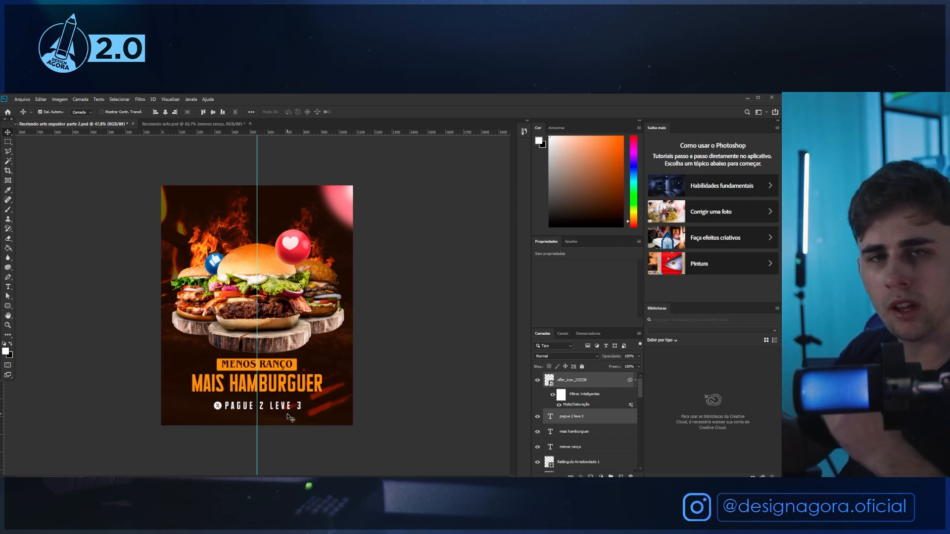
Unlock the background photo layer and shift the photo to the right and slightly down.
left_click(359, 422)
double_click(629, 421)
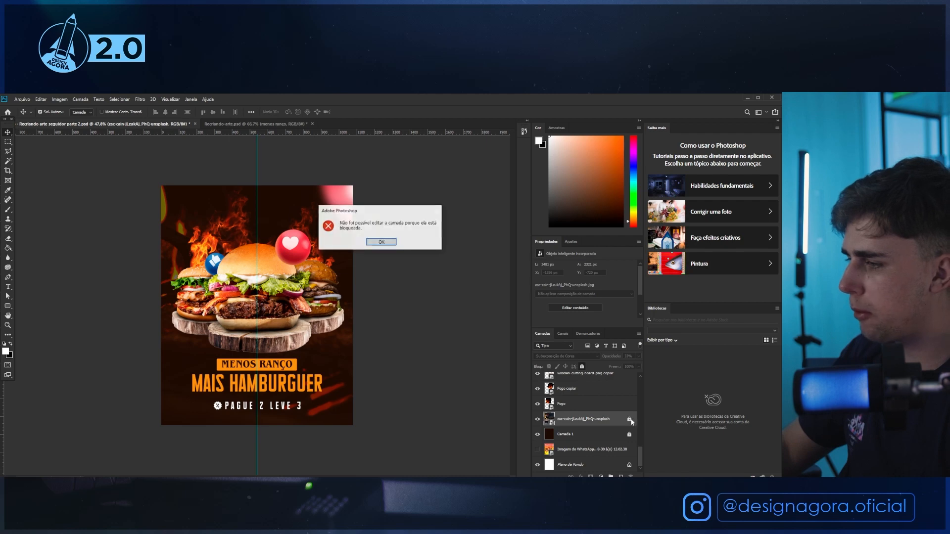
key("Return")
scroll(321, 410, "up", 5, "alt")
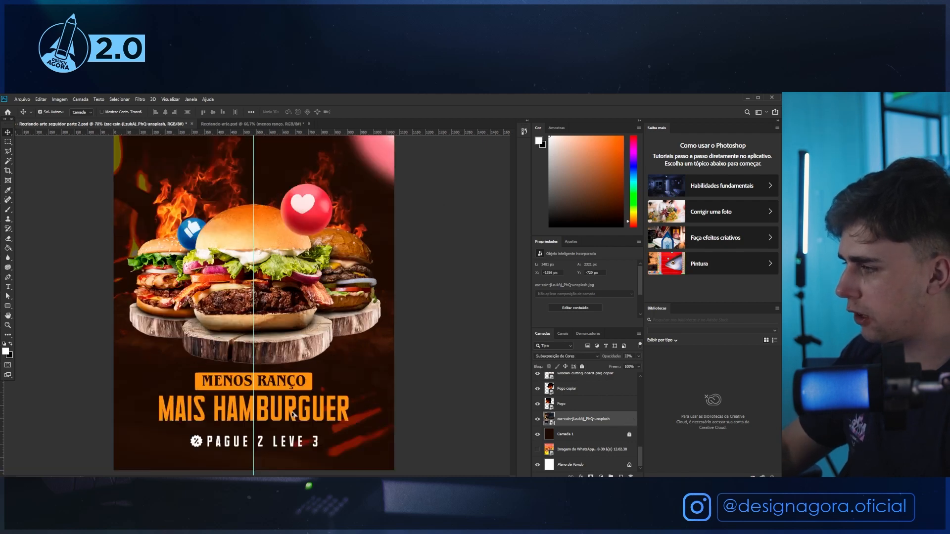
scroll(317, 459, "down", 5, "alt")
key("ctrl+t")
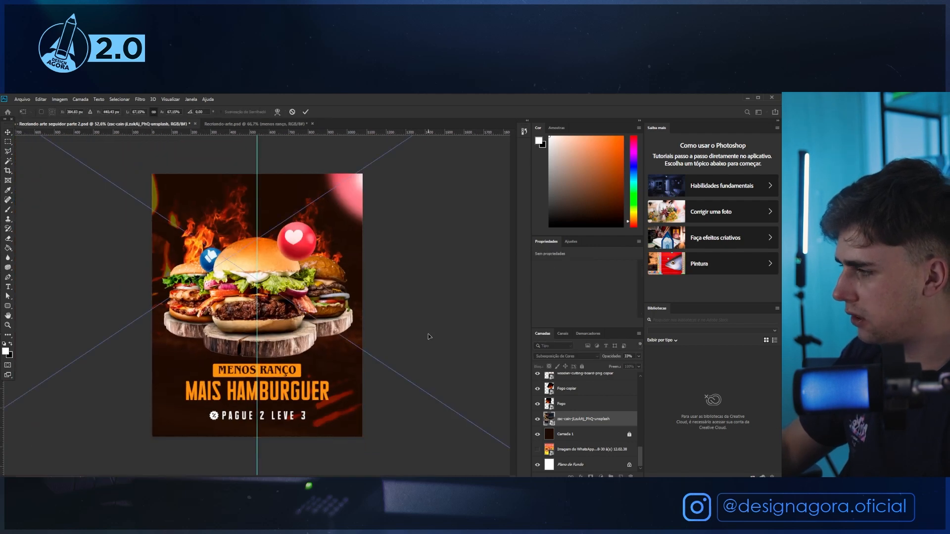
left_click_drag(376, 379, 402, 386)
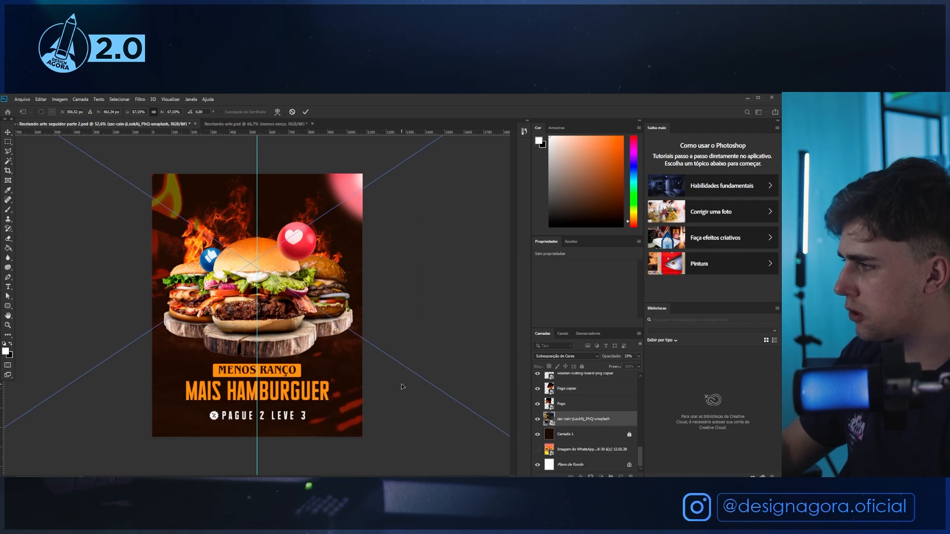
key("Return")
Lock the repositioned background photo layer again.
scroll(334, 390, "up", 2, "alt")
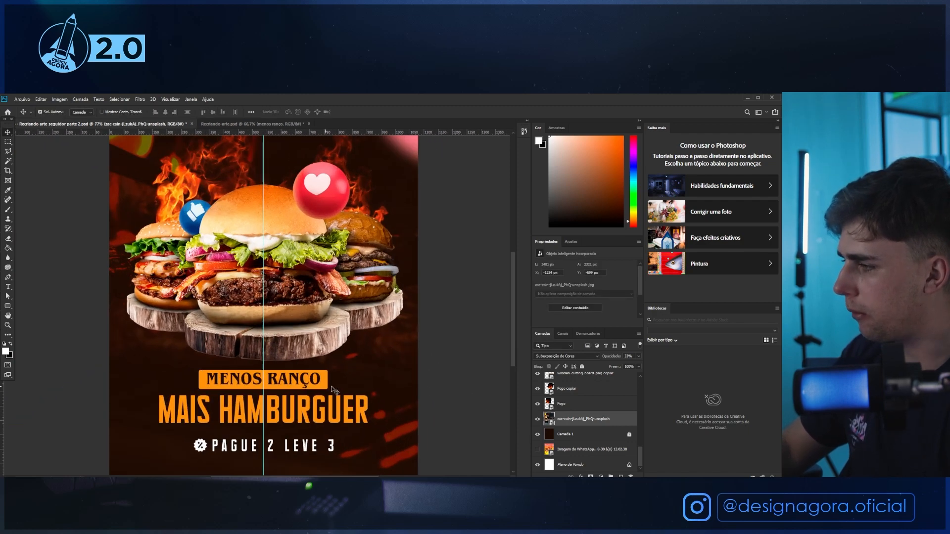
scroll(334, 455, "up", 3, "alt")
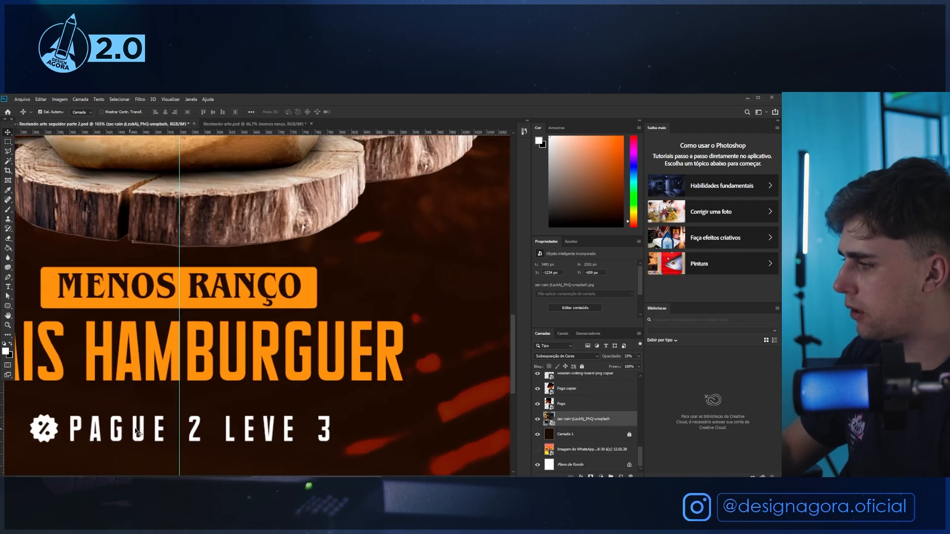
scroll(389, 434, "down", 4)
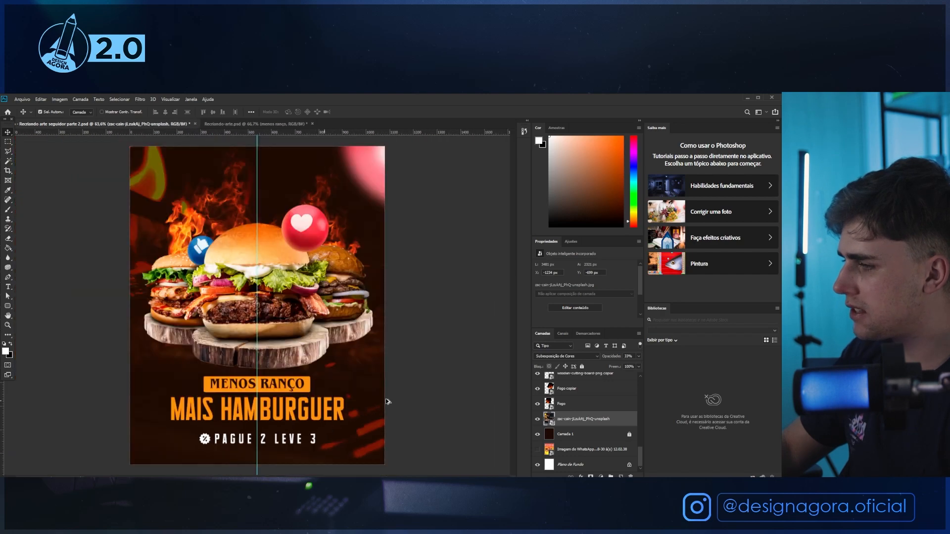
left_click(582, 367)
Draw a rounded rectangle with no fill and a 4 px orange stroke, about 876 × 126 px, across the headline text.
scroll(213, 325, "down", 3)
scroll(202, 340, "up", 2)
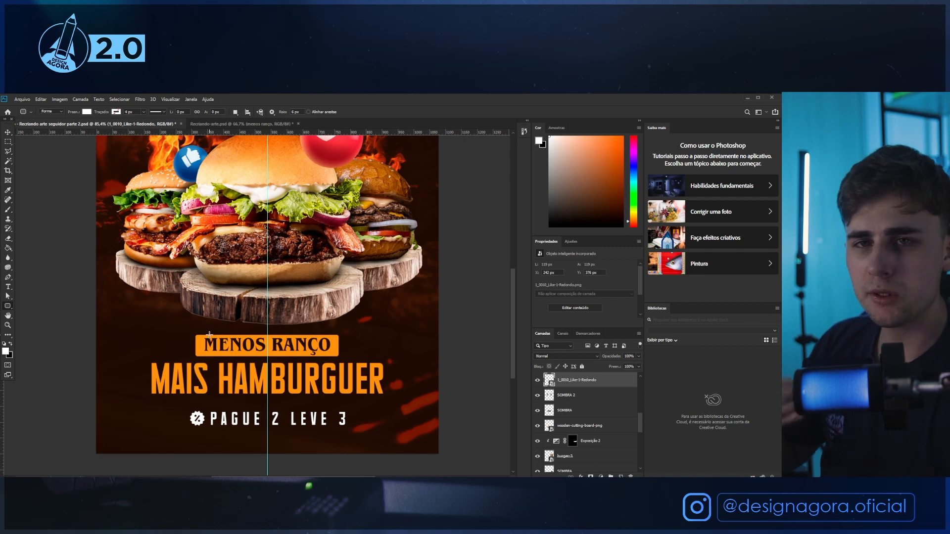
right_click(7, 306)
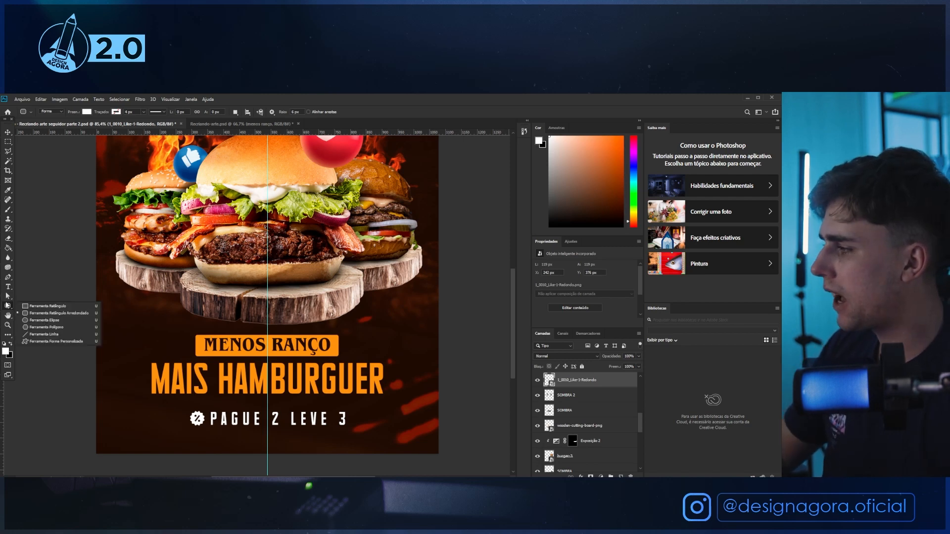
left_click(40, 307)
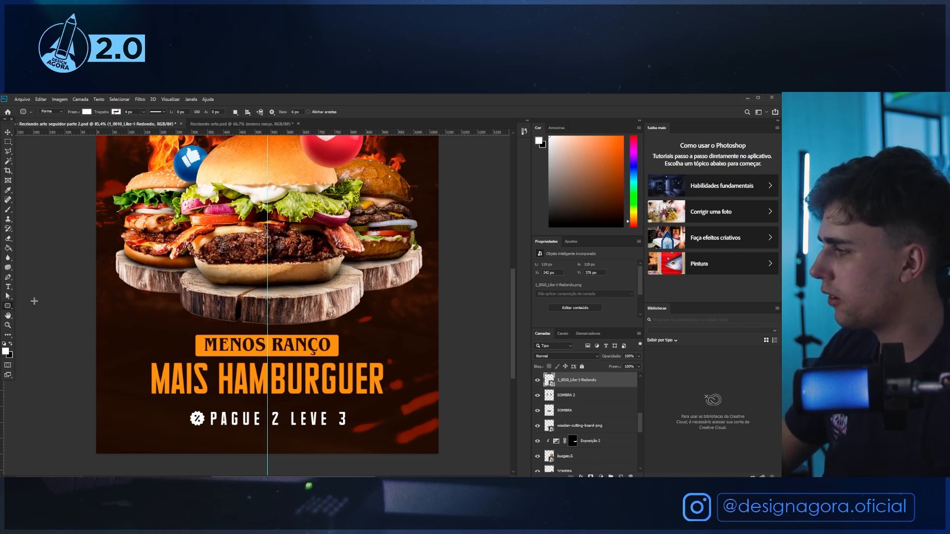
left_click(87, 112)
left_click(115, 113)
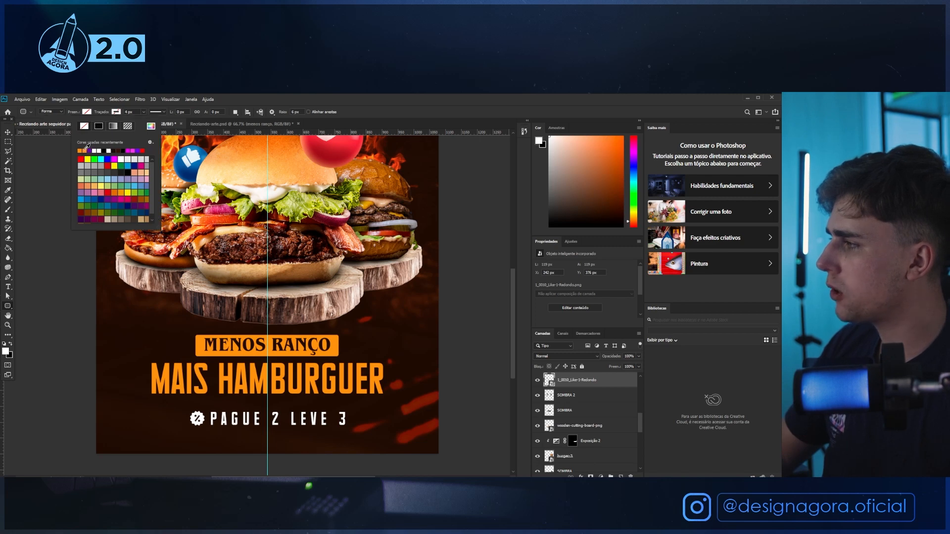
left_click(140, 112)
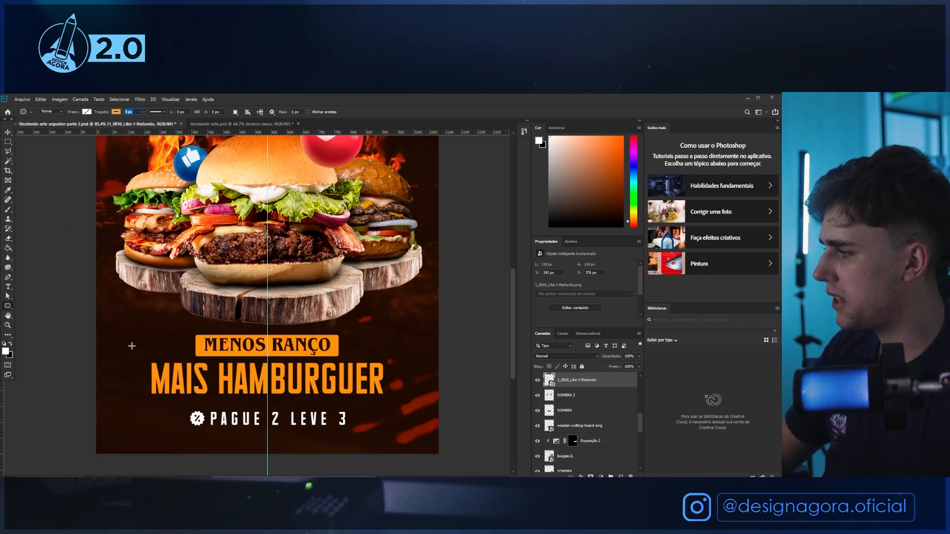
left_click_drag(131, 346, 406, 384)
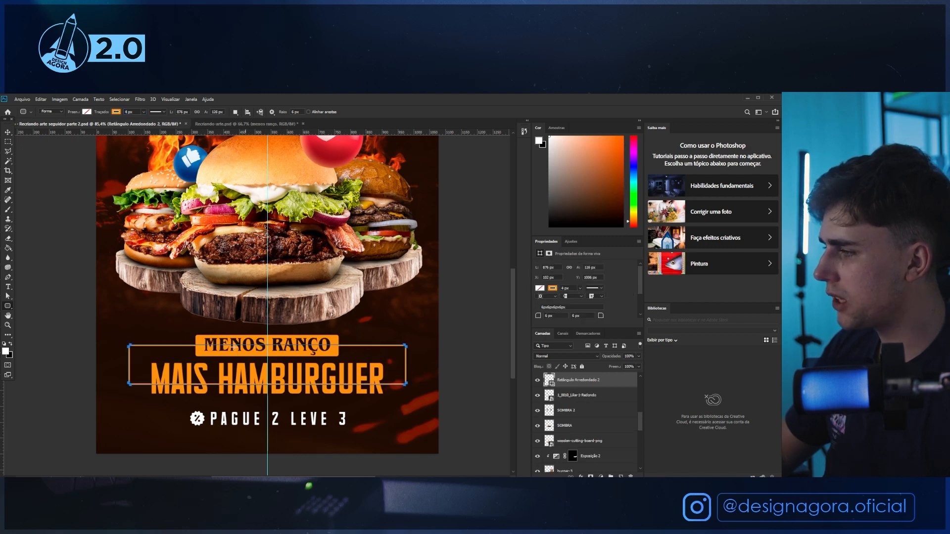
Shorten the orange outlined frame around the headline to about 100 px high, keeping it centred on the vertical guide.
key("v")
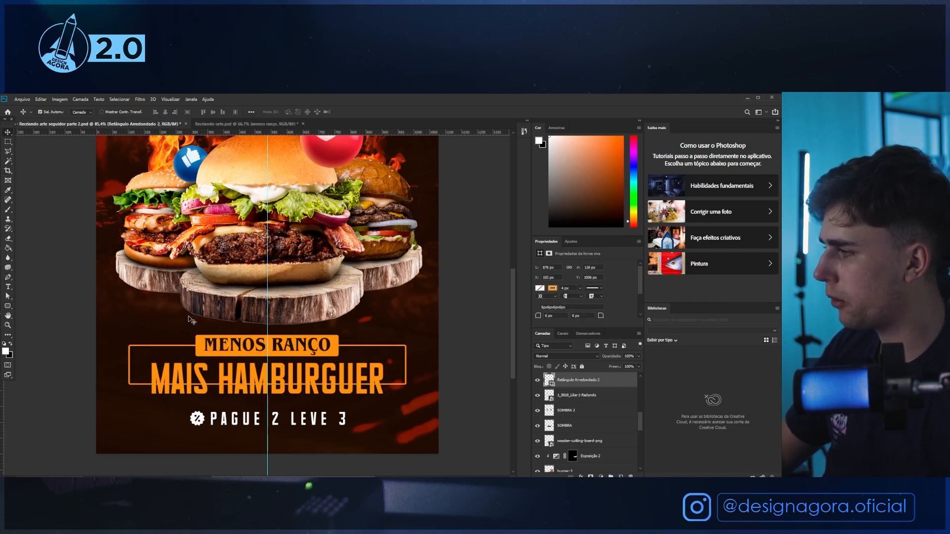
key("ctrl+t")
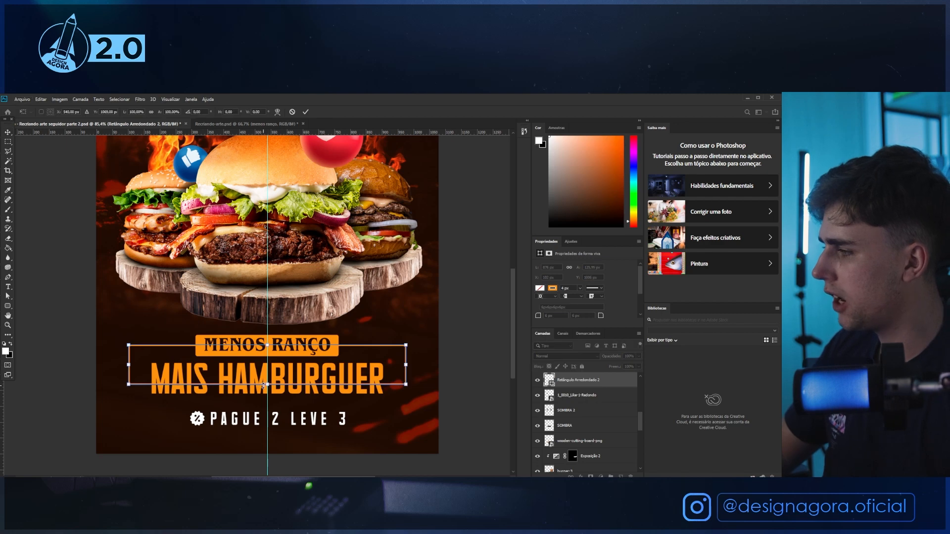
left_click_drag(267, 385, 267, 378)
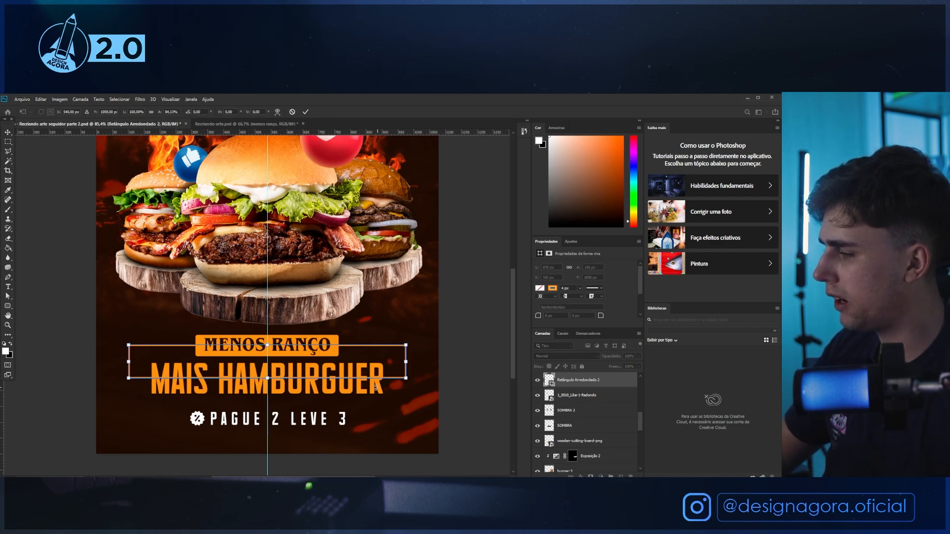
left_click_drag(267, 344, 268, 346)
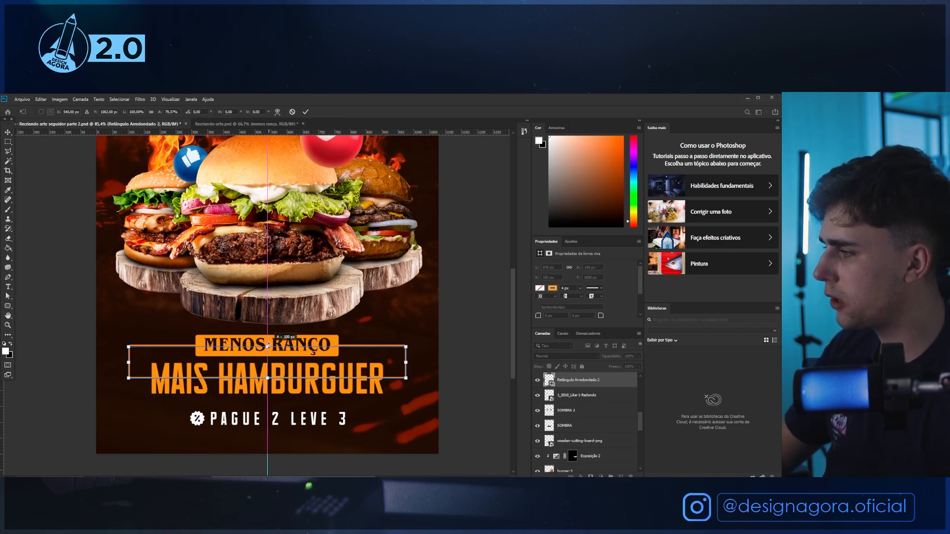
key("Return")
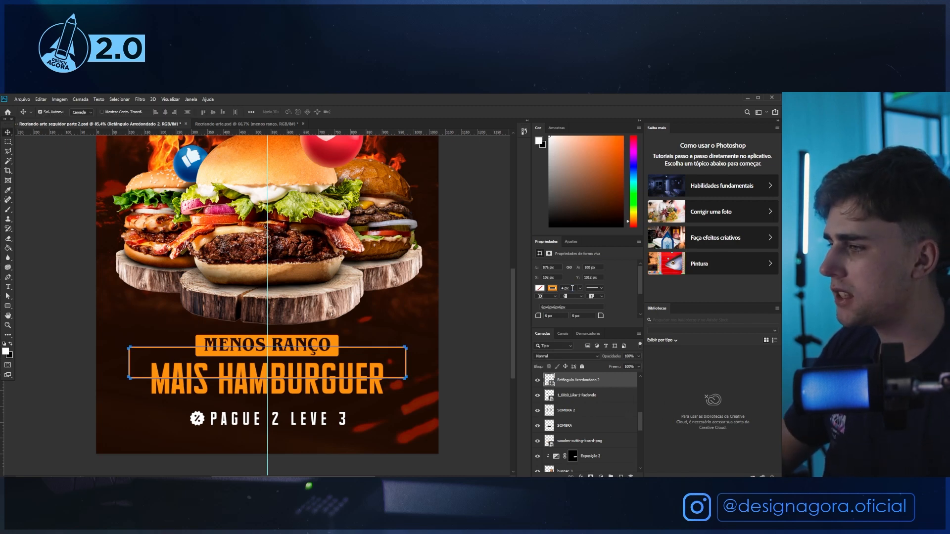
Set the outlined frame's stroke width to 2 px.
type("2")
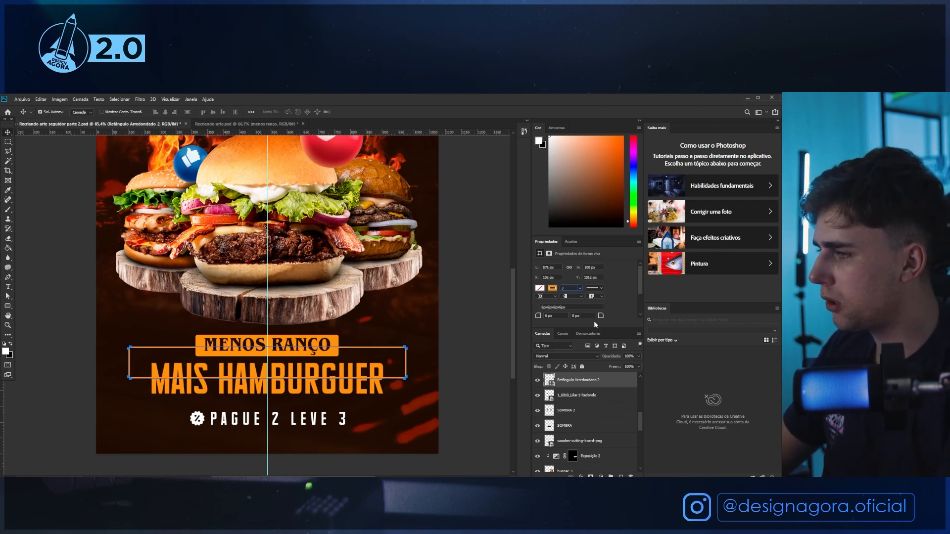
key("Return")
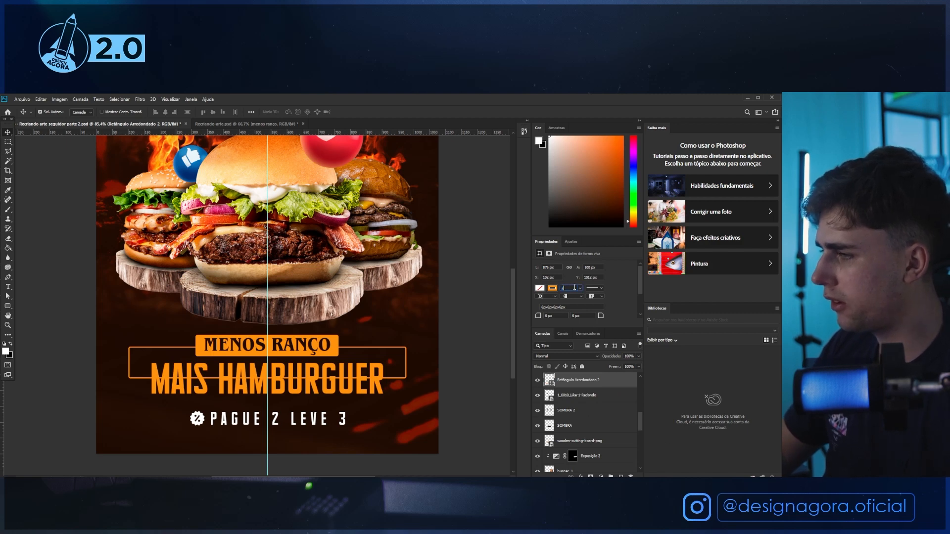
key("Return")
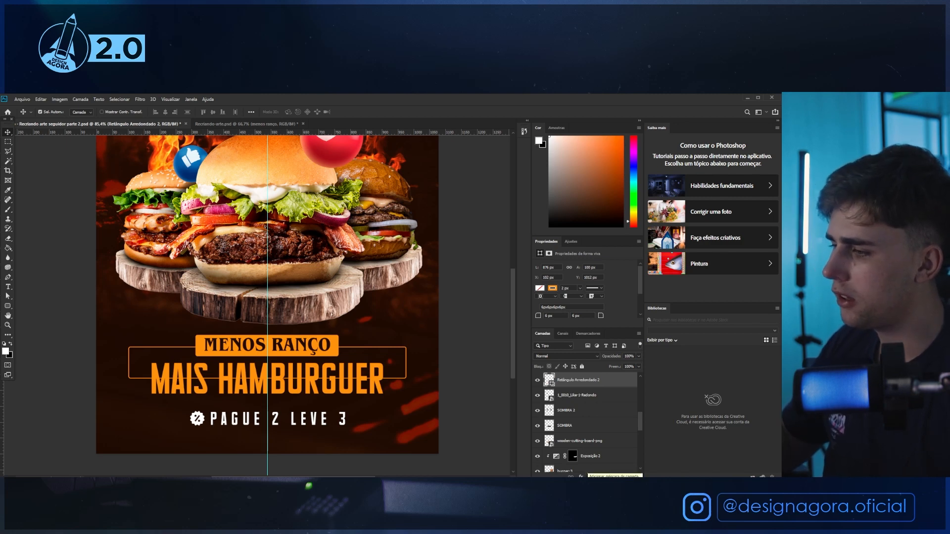
Add a layer mask to the outlined frame and paint it black where the lower line crosses MAIS HAMBURGUER.
left_click(589, 476)
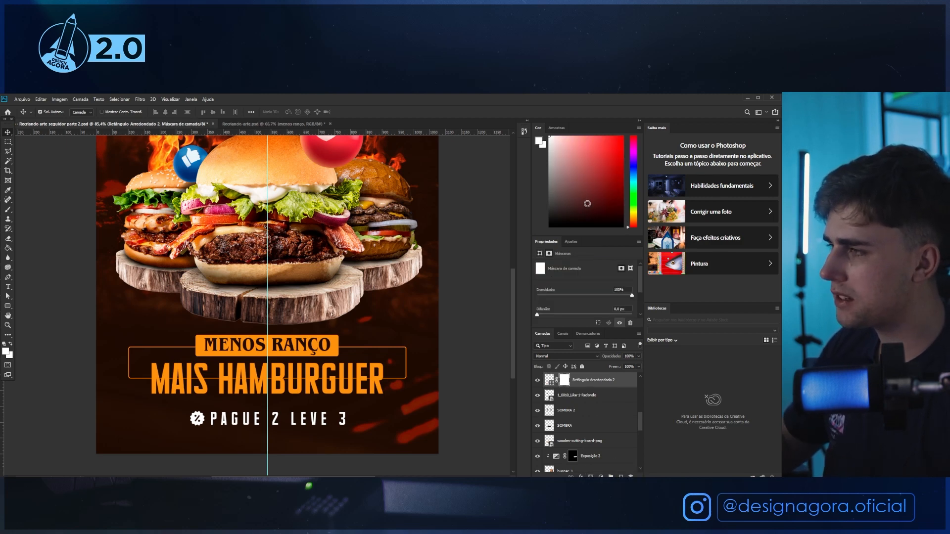
key("x")
key("b")
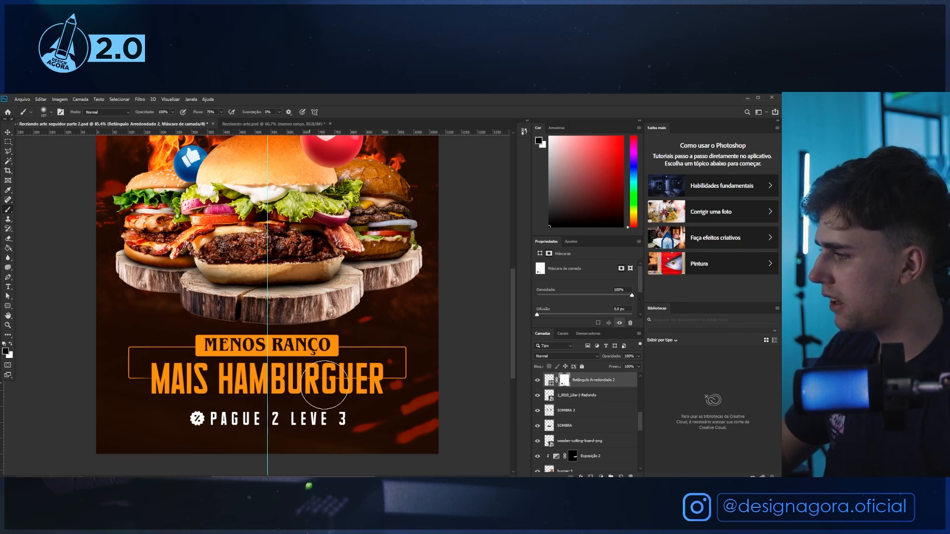
left_click_drag(369, 389, 368, 391)
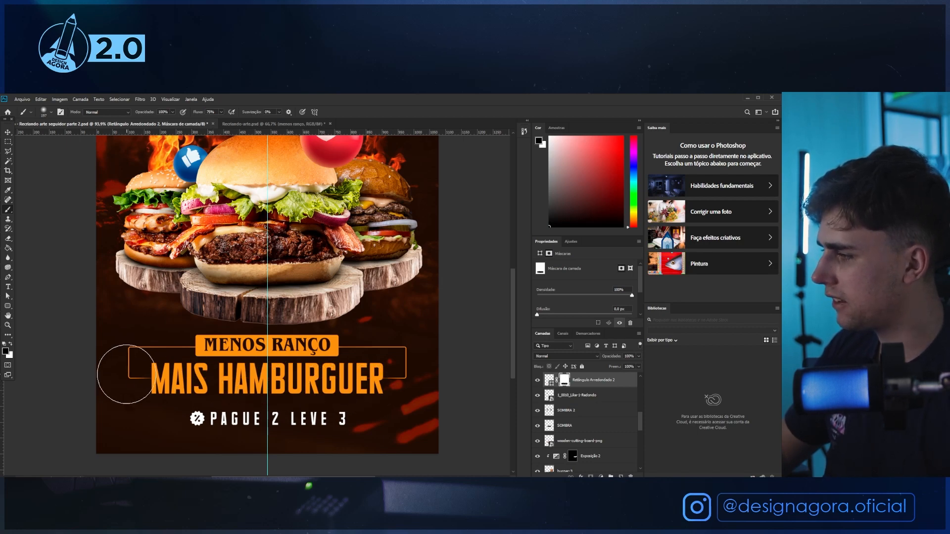
Stretch the masked frame slightly downward to about 110% of its height.
scroll(126, 375, "up", 5)
scroll(393, 345, "down", 4)
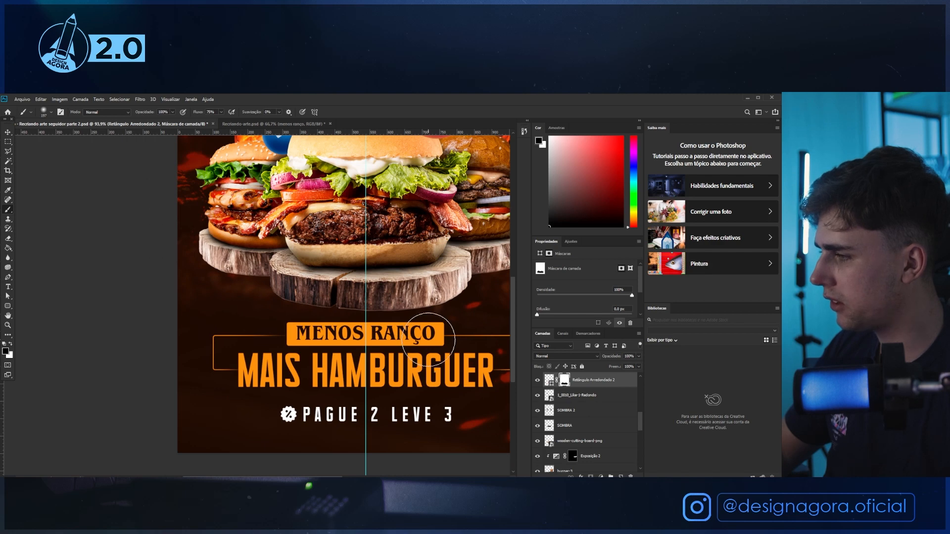
scroll(334, 396, "down", 4)
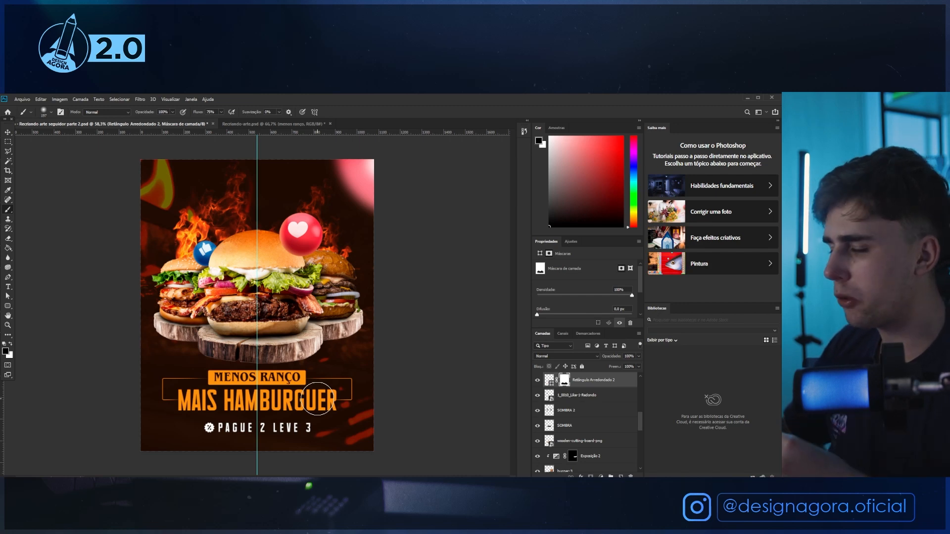
scroll(312, 401, "up", 3)
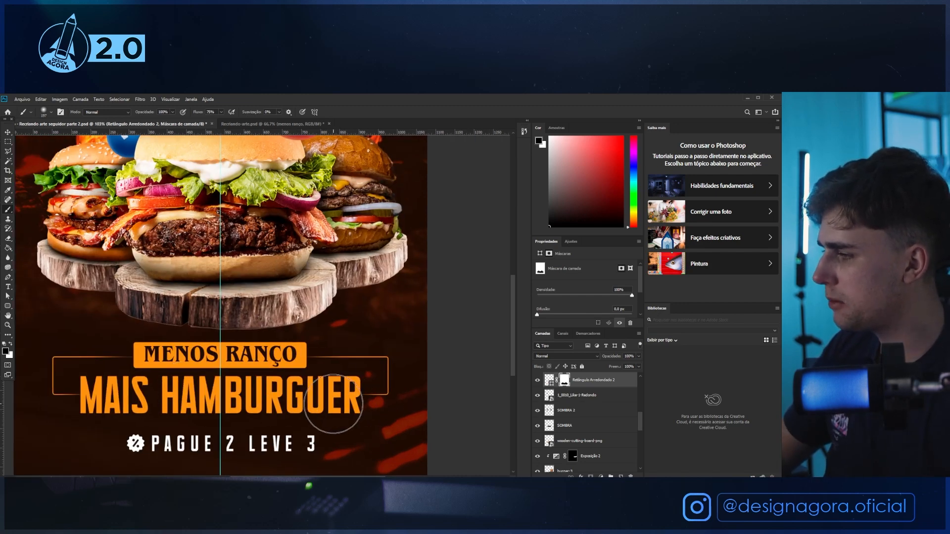
key("ctrl+t")
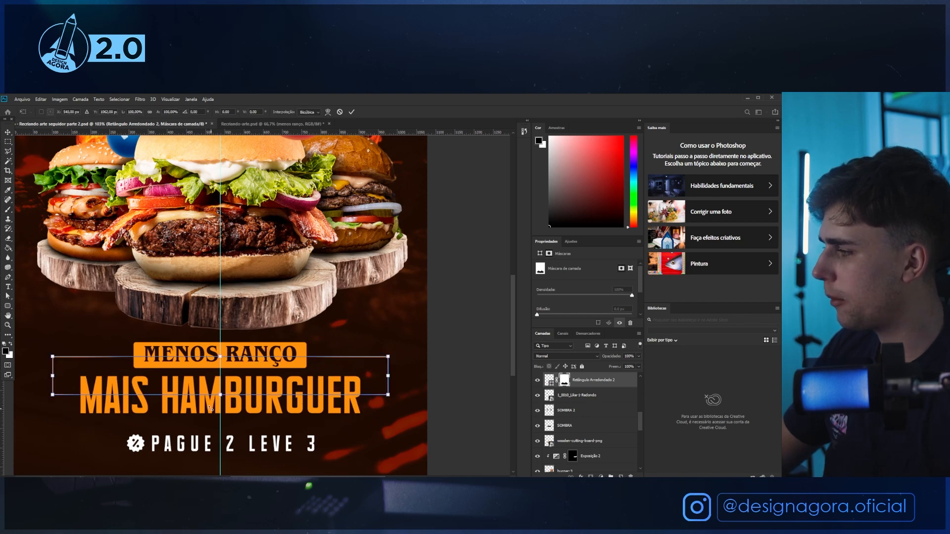
left_click_drag(218, 395, 217, 398)
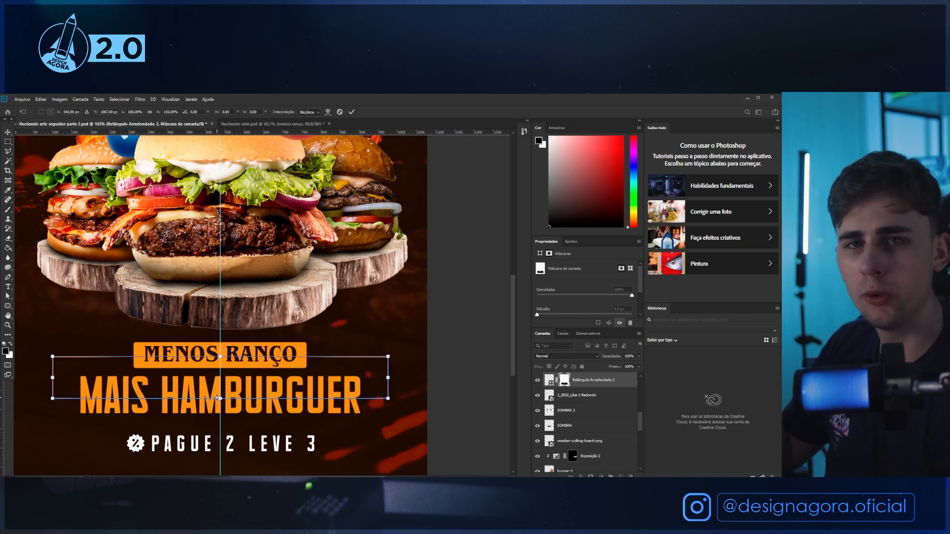
key("Return")
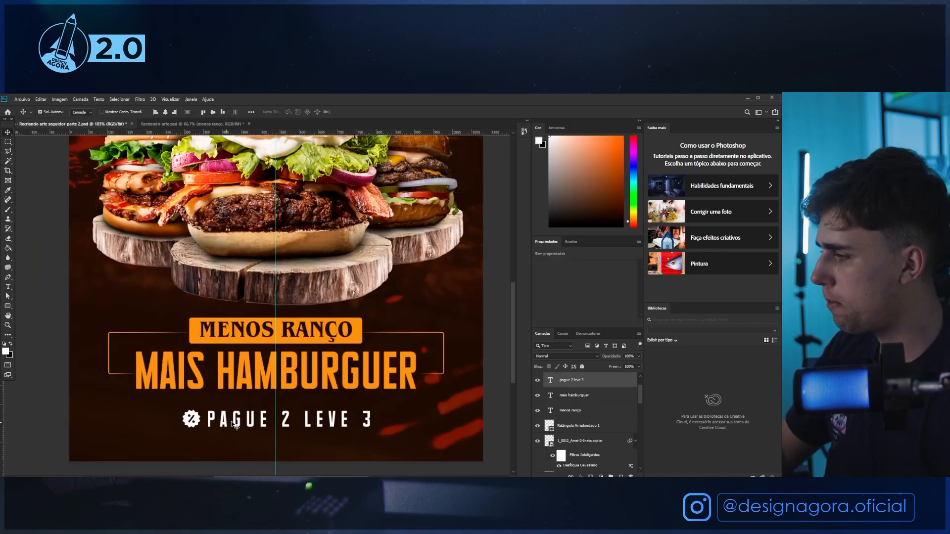
Select the percentage badge with PAGUE 2 LEVE 3 and scale both down together to about 92%.
left_click(196, 419, "shift")
mouse_move(289, 417)
left_mouse_down()
mouse_move(294, 409)
mouse_move(293, 419)
left_mouse_up()
key("ctrl+t")
left_click_drag(376, 419, 322, 418)
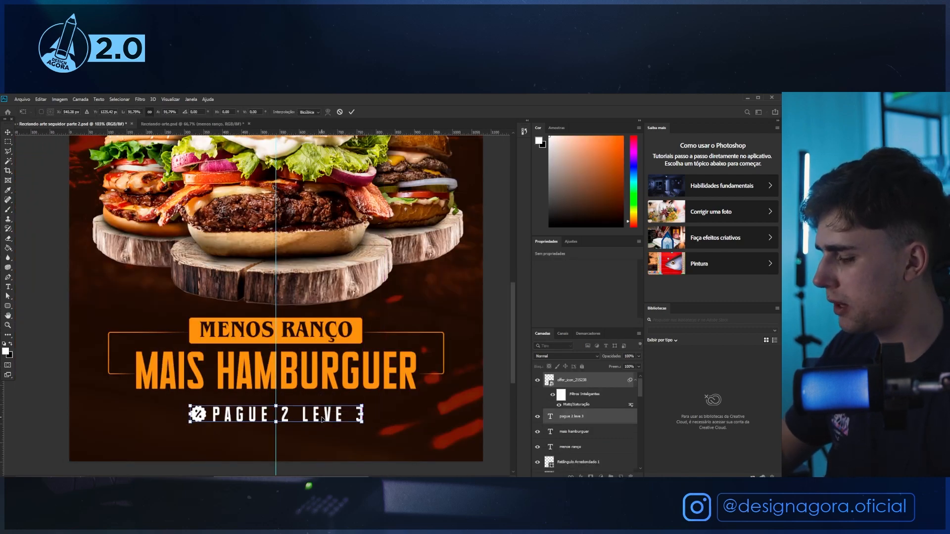
key("Return")
Select the burgers, wooden boards and social icons together and nudge them slightly down toward the headline.
scroll(312, 407, "down", 4)
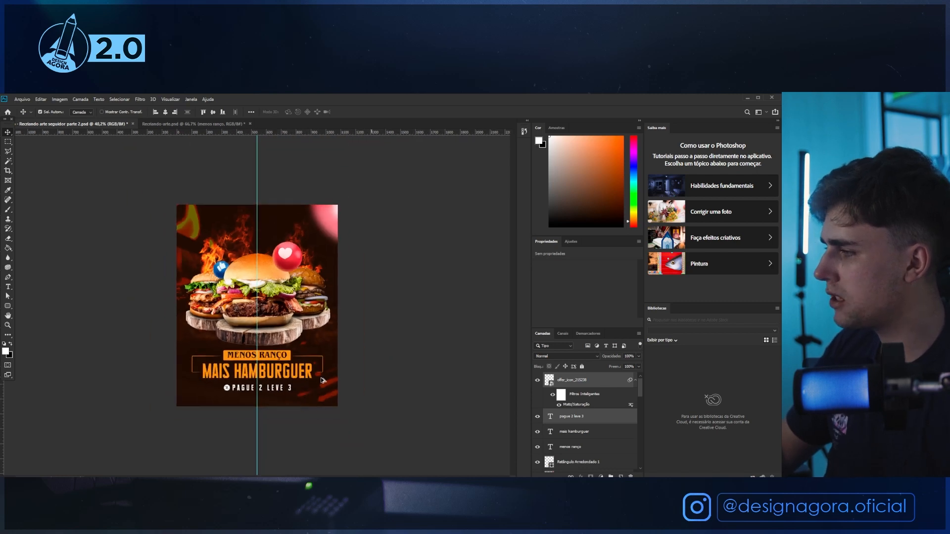
scroll(300, 356, "up", 1)
left_click_drag(369, 353, 114, 216)
left_click_drag(287, 333, 329, 262)
key("ctrl+z")
left_click(362, 187, "shift")
key("ctrl+z")
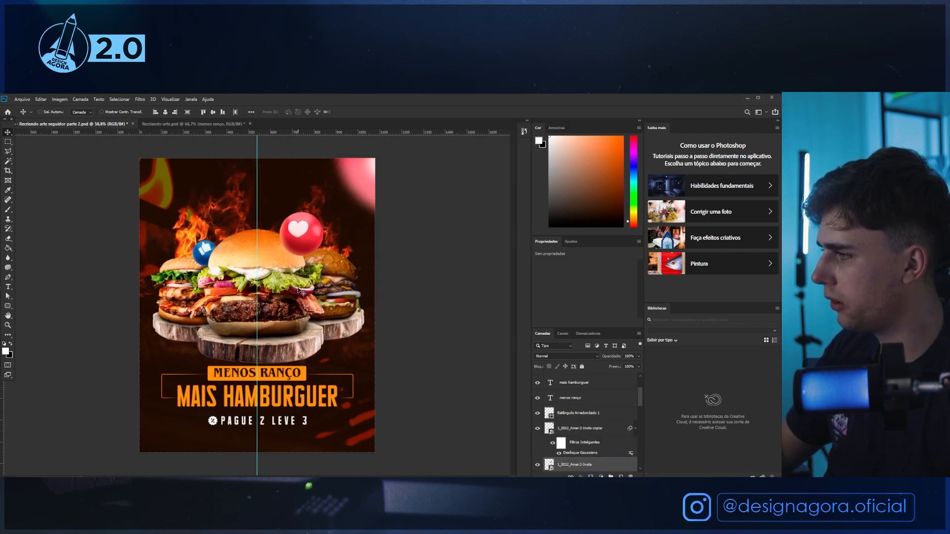
scroll(323, 403, "up", 2)
scroll(297, 386, "up", 4)
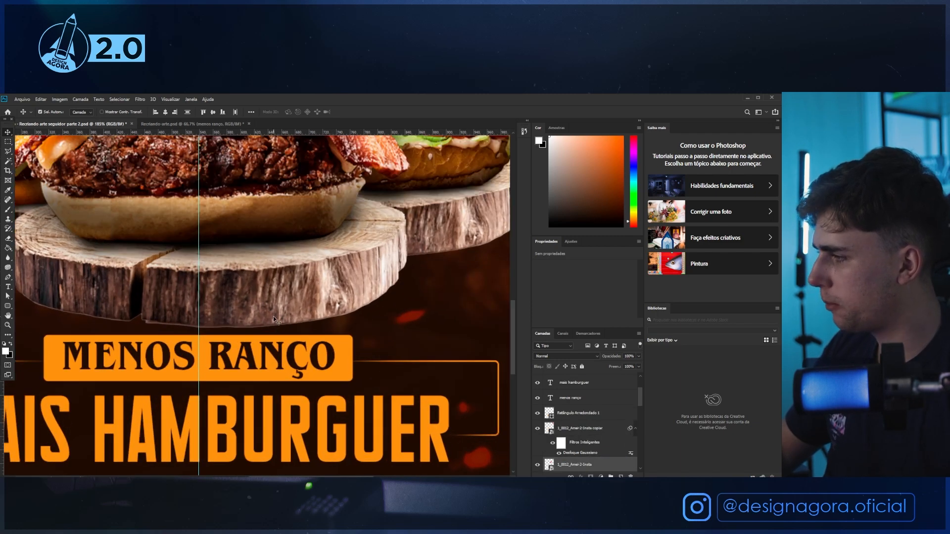
key("Down")
key("Down")
key("Down")
key("Down")
key("Down")
key("Down")
key("Down")
key("Down")
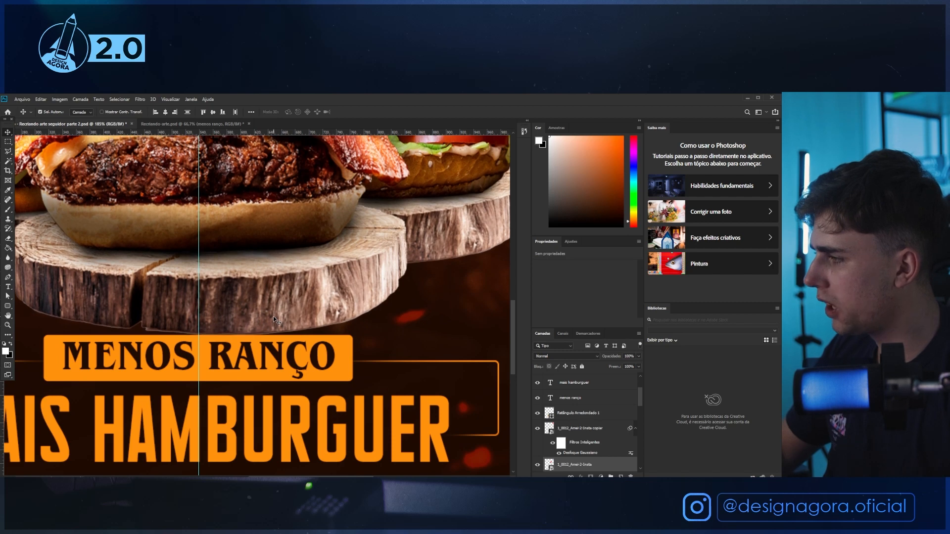
key("Down")
key("Down")
key("Down")
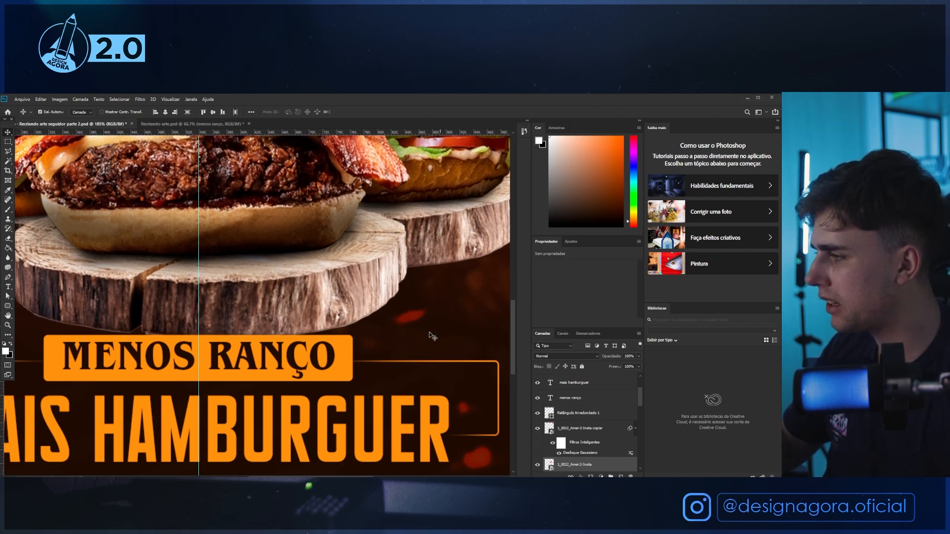
Move the orange rectangle of MENOS RANÇO down the layer stack between Fogo copiar and Fogo, behind the wooden boards.
left_click(349, 377)
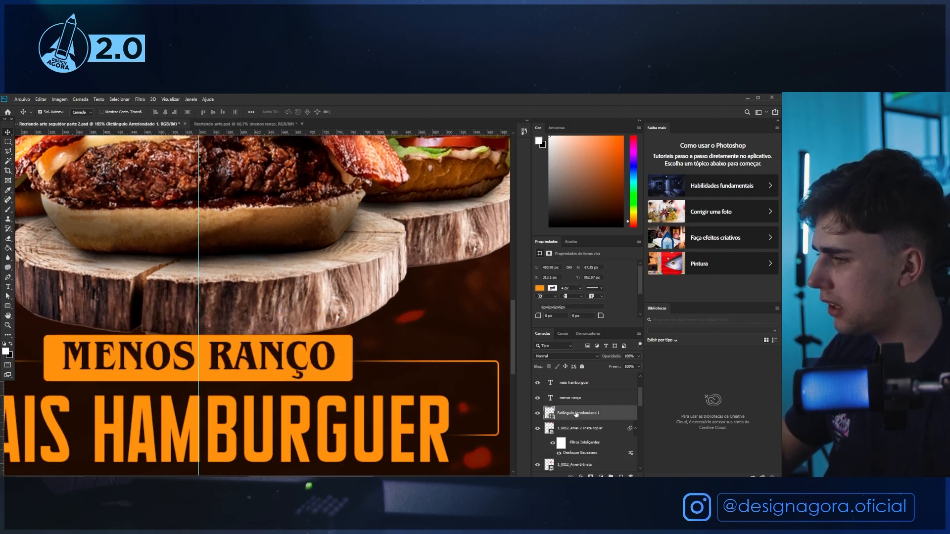
left_click_drag(580, 382, 580, 412)
scroll(186, 361, "down", 3)
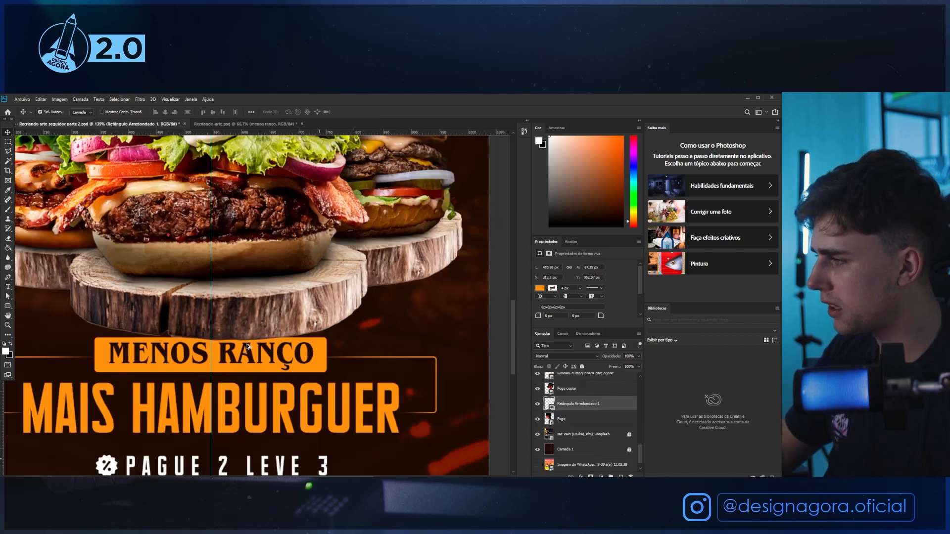
scroll(185, 364, "up", 3)
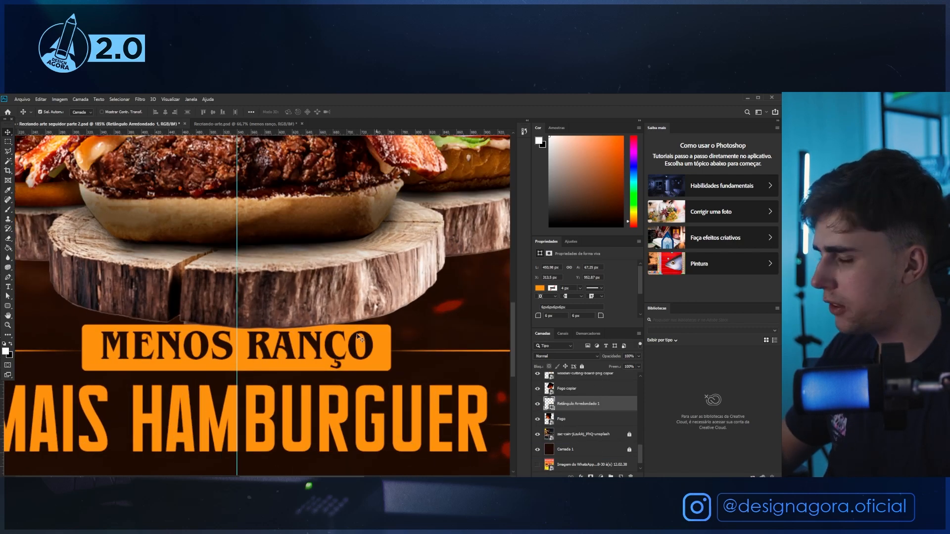
left_click_drag(266, 315, 287, 343)
key("ctrl+z")
Select the burger composition again and examine how the front wooden board meets the MENOS RANÇO banner.
scroll(270, 316, "down", 13)
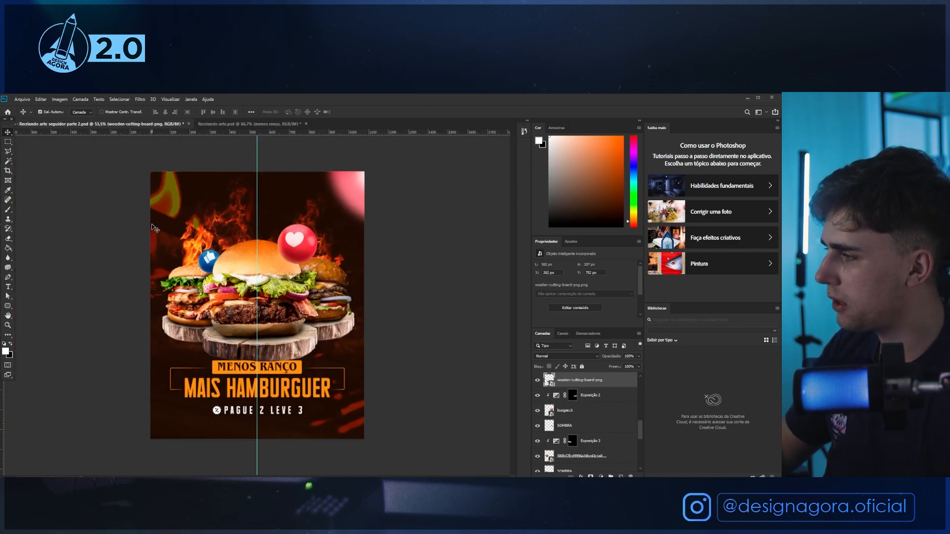
left_click(367, 347)
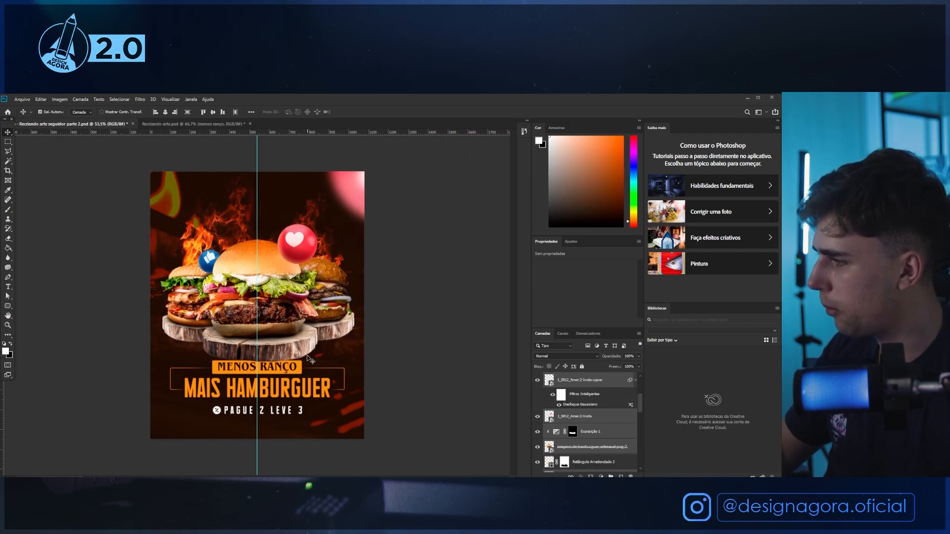
scroll(308, 358, "up", 10)
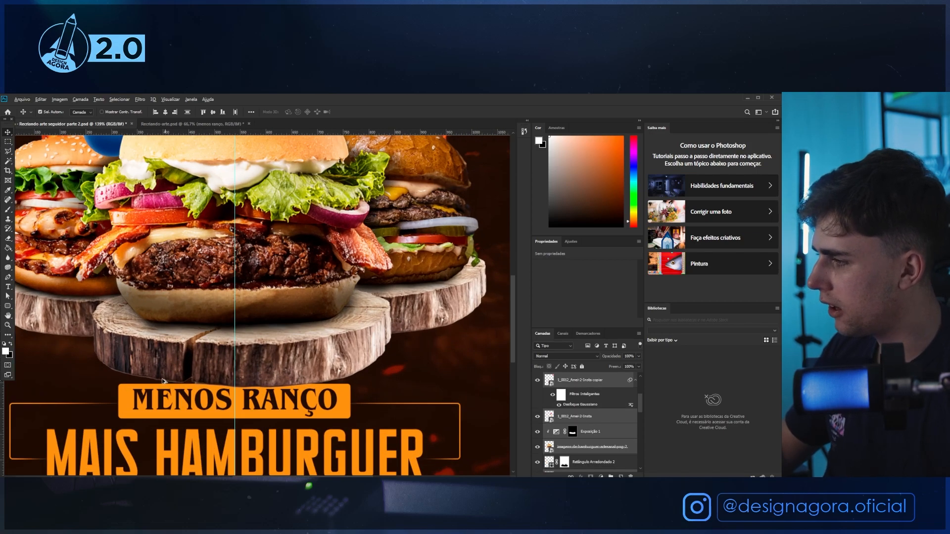
scroll(164, 381, "down", 5)
scroll(211, 367, "up", 3)
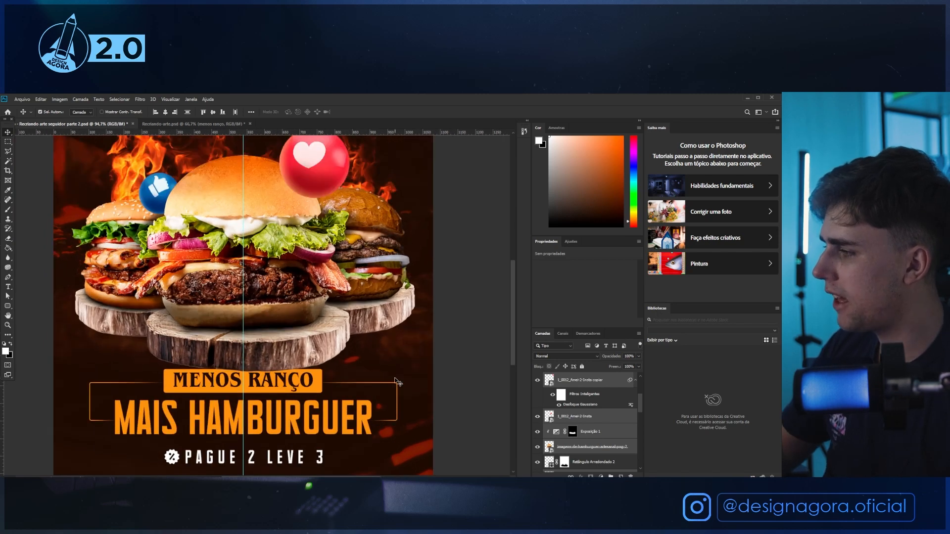
Duplicate the orange rectangle behind MENOS RANÇO and move the copy straight down below the offer text.
left_click(396, 382)
scroll(347, 382, "down", 2)
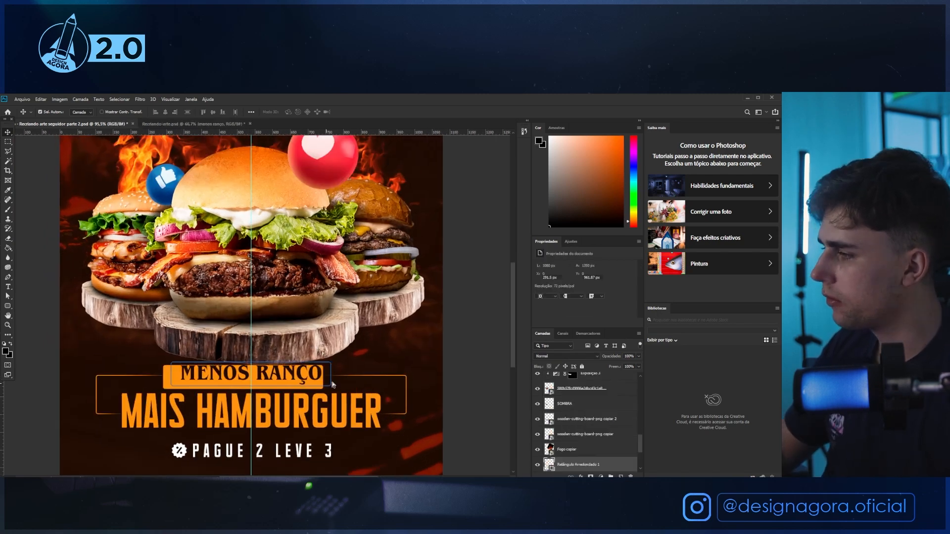
left_click_drag(324, 339, 325, 442)
scroll(322, 438, "down", 2)
Widen the rectangle copy to about 1221 px and lower it so only a thin orange strip shows along the flyer's bottom edge.
key("ctrl+t")
left_click_drag(290, 385, 470, 386)
left_click_drag(298, 384, 298, 403)
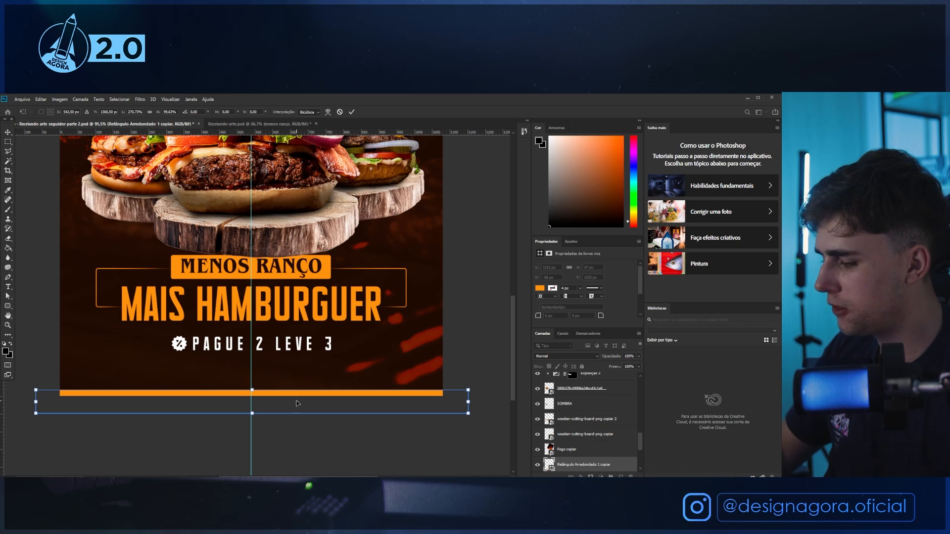
key("Return")
scroll(261, 355, "down", 3)
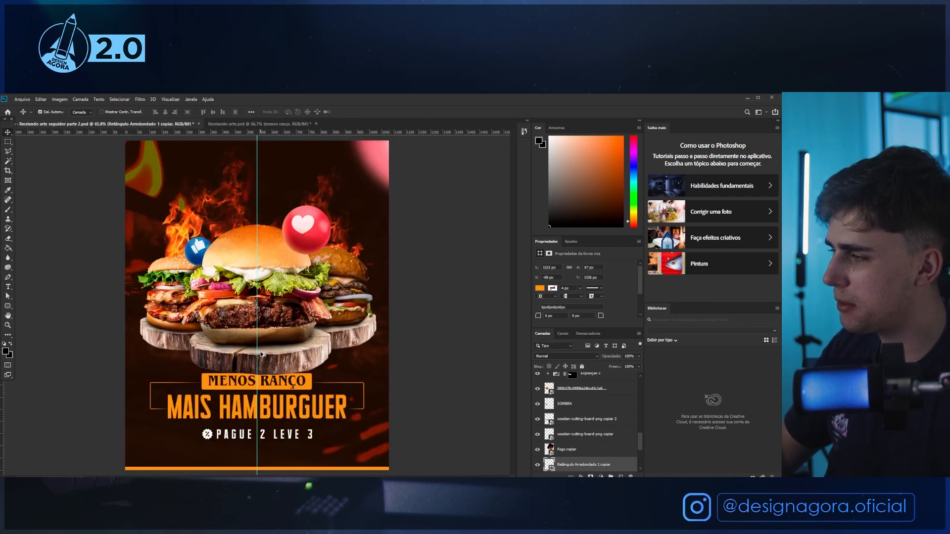
key("Down")
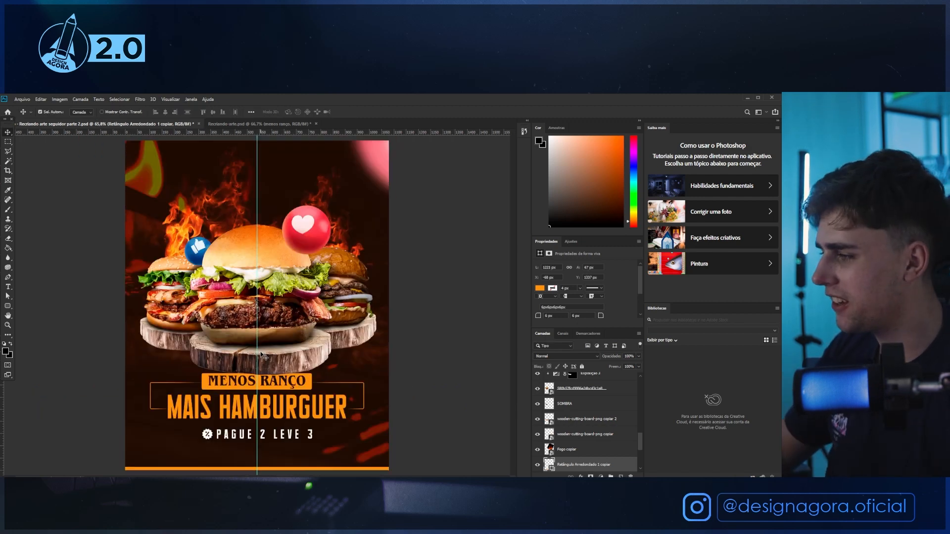
scroll(263, 355, "down", 2)
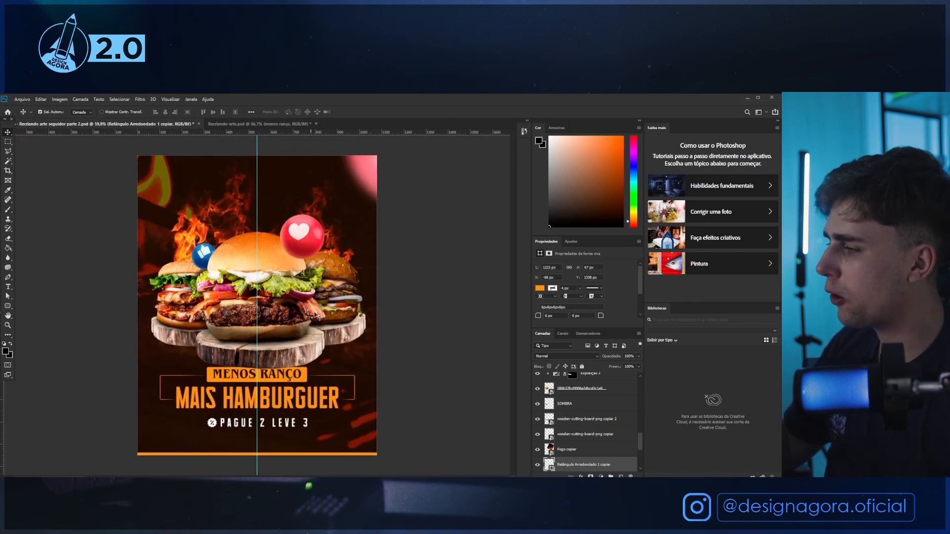
Duplicate the MAIS HAMBURGUER headline slightly below the original and delete MAIS from the copy so it reads HAMBURGUER.
left_click(320, 377)
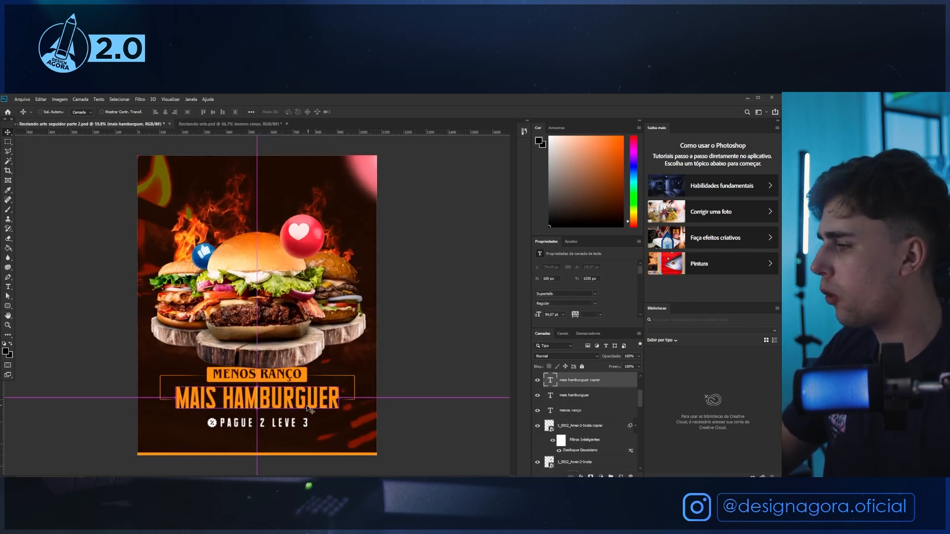
left_click_drag(300, 407, 288, 420)
double_click(208, 409)
left_click_drag(210, 409, 112, 416)
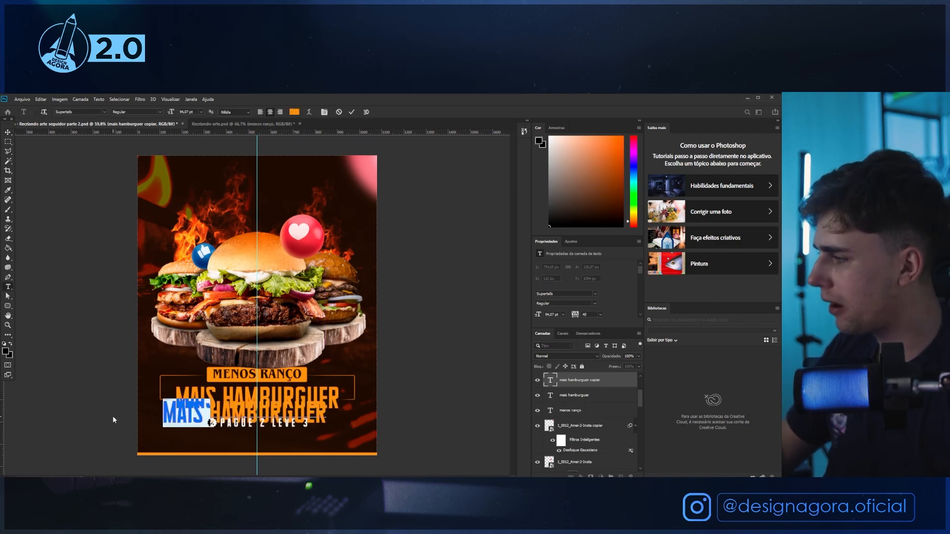
key("BackSpace")
left_click(8, 132)
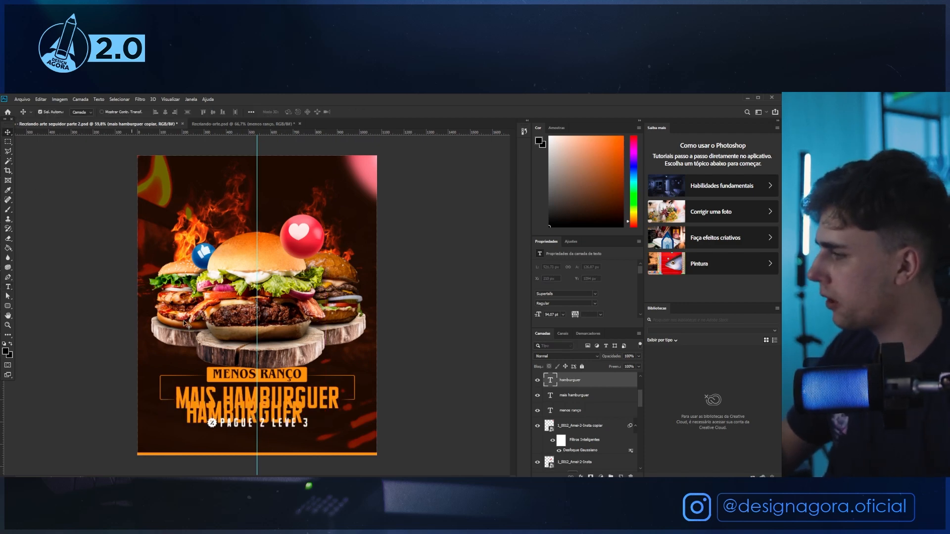
Move the HAMBURGUER copy above the burgers and to the front of the layer stack, and recolour its text white.
left_click_drag(276, 404, 298, 185)
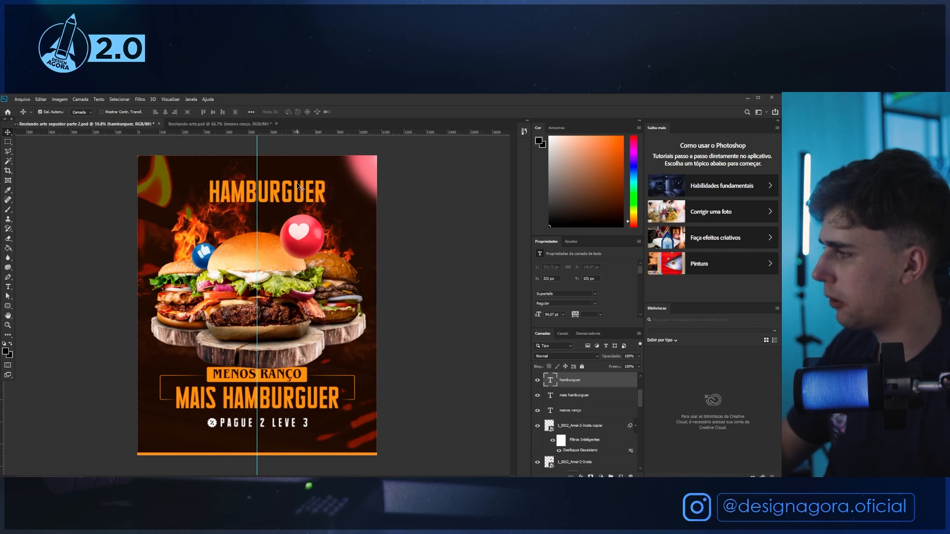
left_click_drag(567, 381, 576, 377)
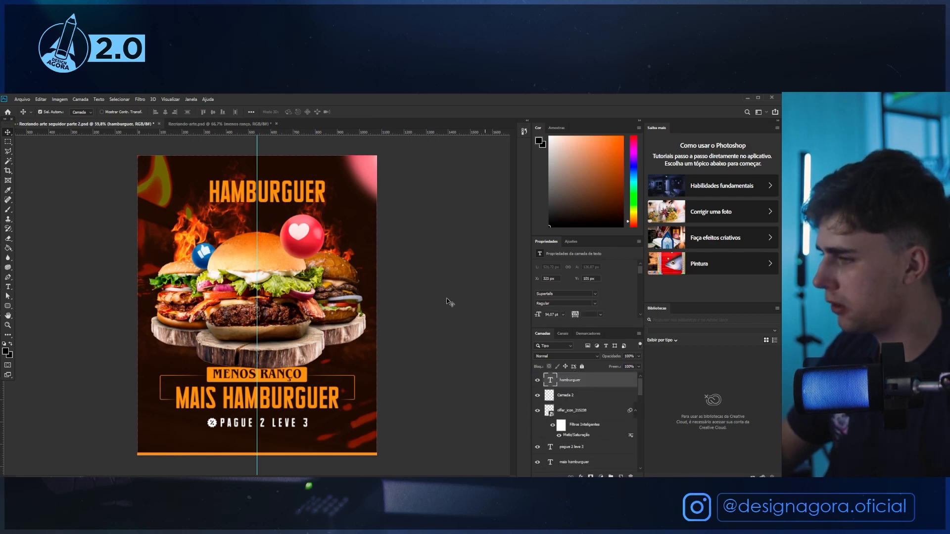
double_click(553, 380)
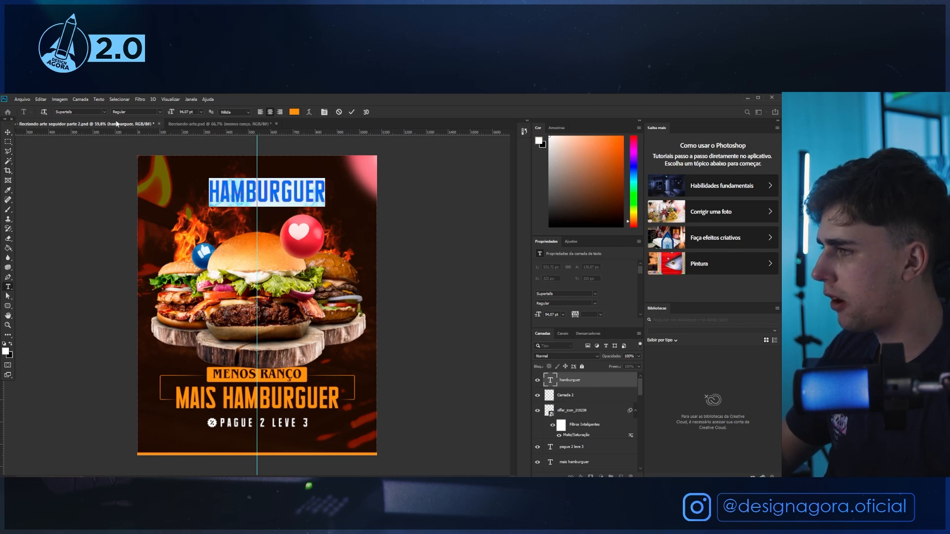
key("alt+BackSpace")
left_click(8, 132)
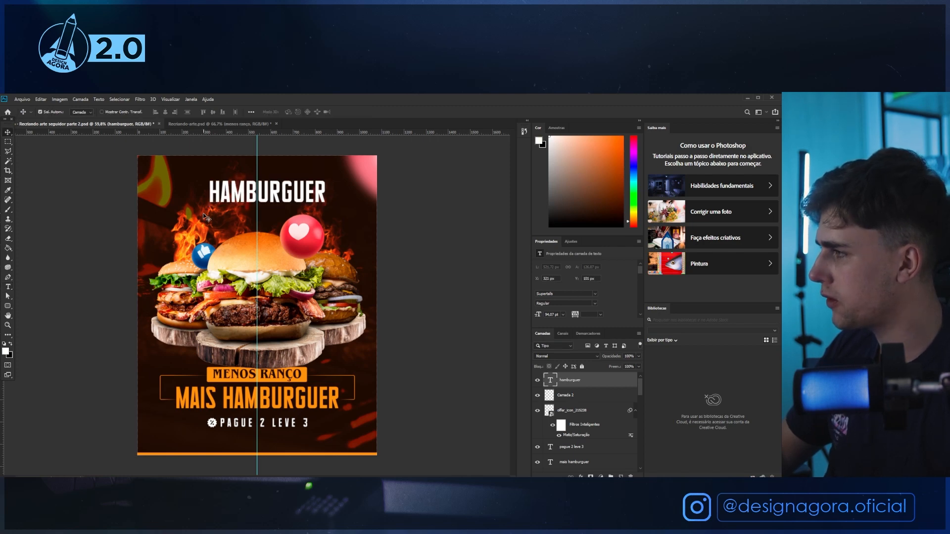
Convert the HAMBURGUER text into a shape with no fill and a white 1 px outline.
right_click(604, 380)
left_click(629, 285)
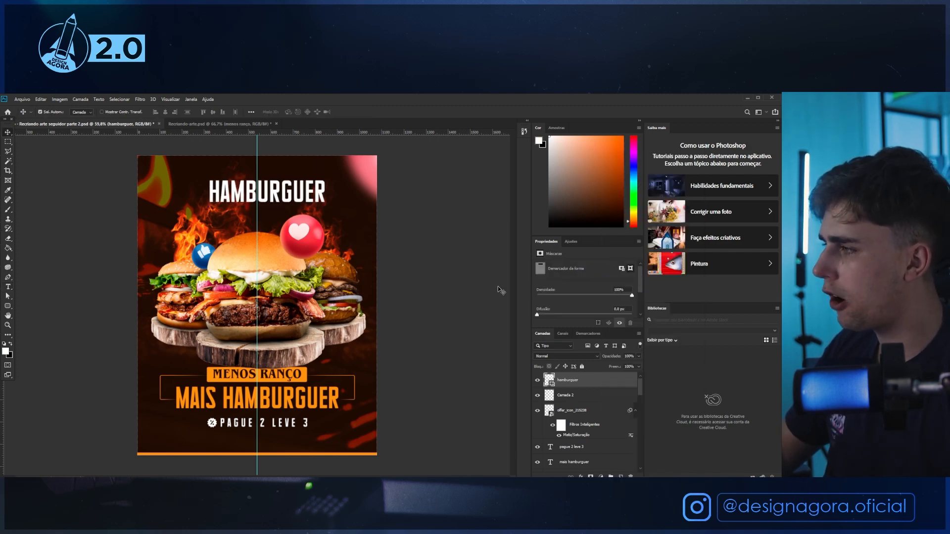
left_click(7, 306)
left_click(87, 112)
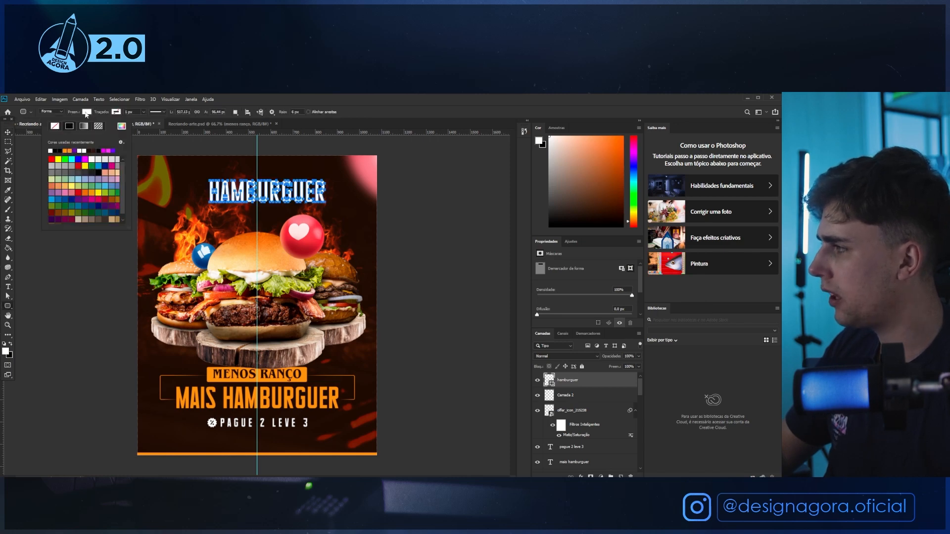
left_click(55, 126)
left_click(115, 112)
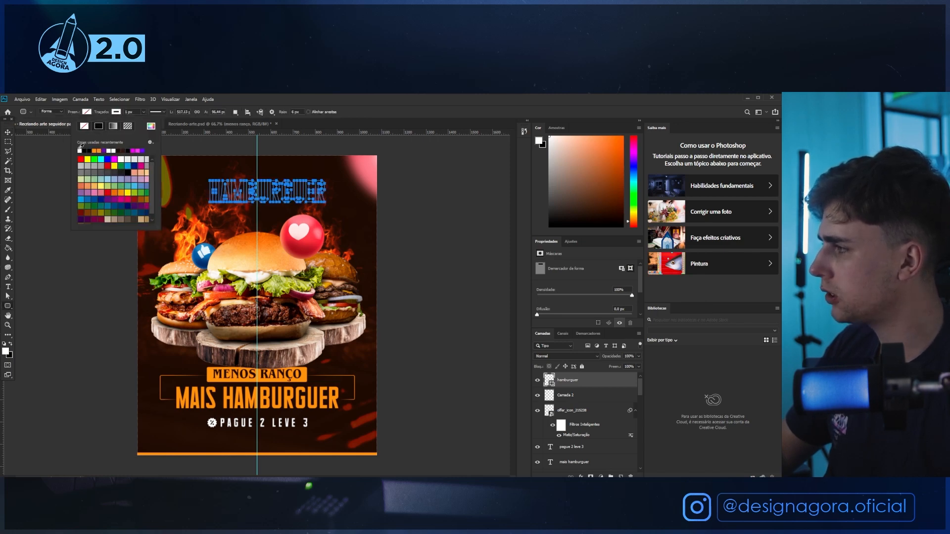
left_click(8, 132)
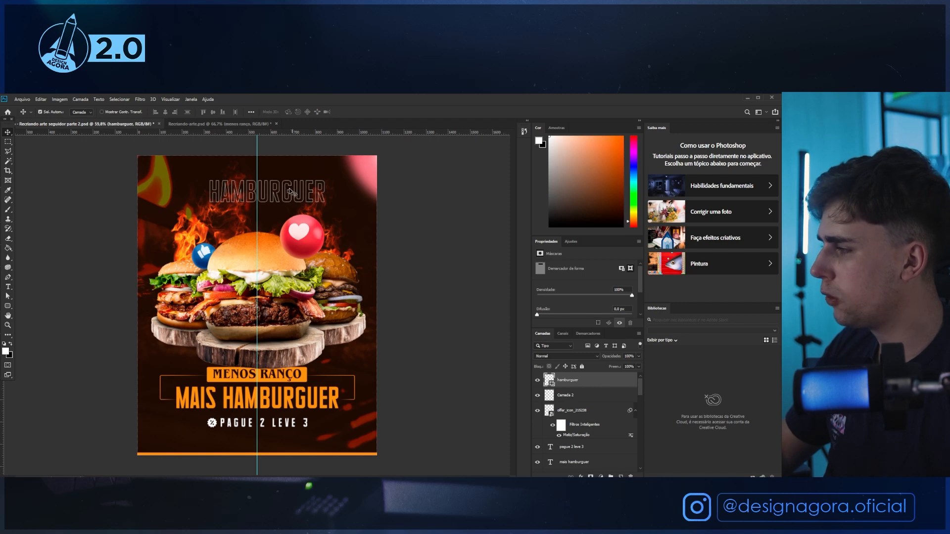
Enlarge the outlined HAMBURGUER to nearly the flyer's full width and keep it centred along the upper edge.
key("ctrl+t")
left_click_drag(325, 194, 304, 197)
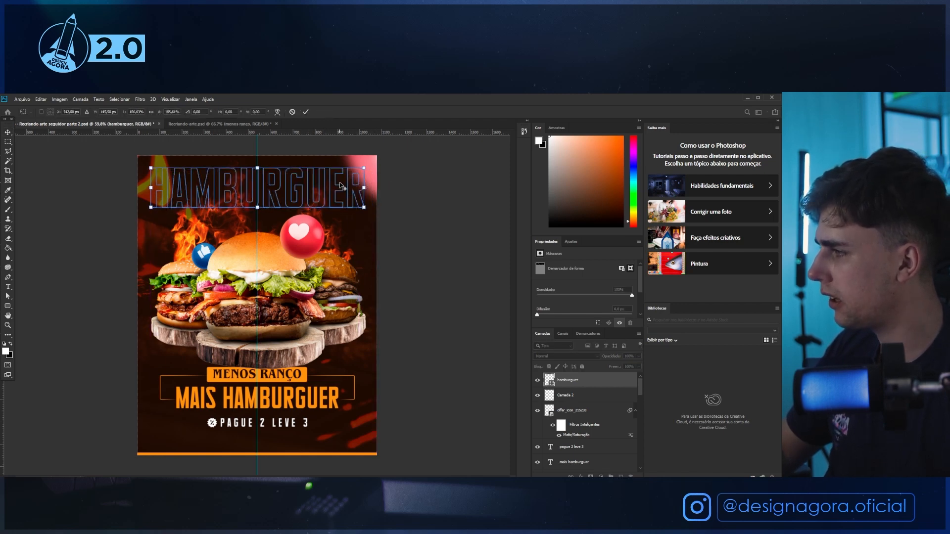
left_click_drag(362, 187, 332, 192)
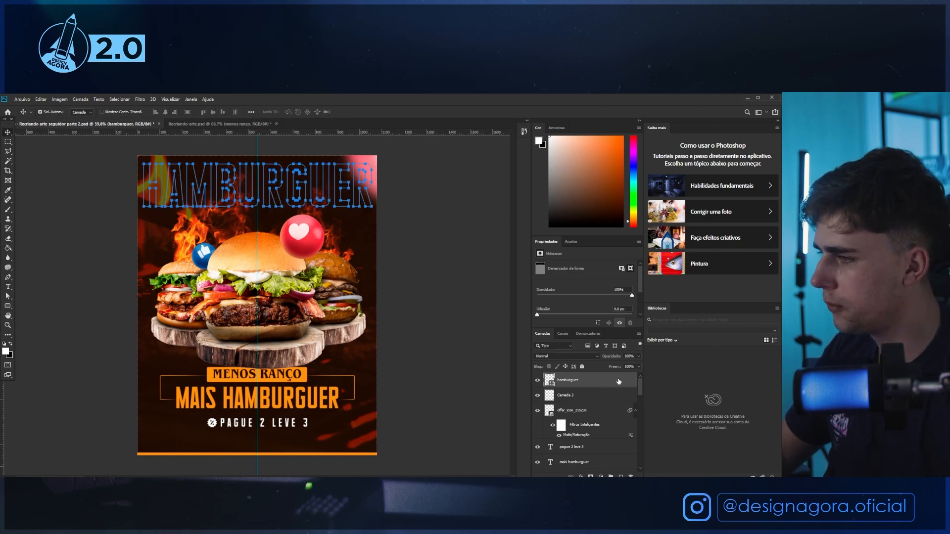
Duplicate the outlined HAMBURGUER four times and move the last copy straight down to just above the orange bottom strip.
key("ctrl+j")
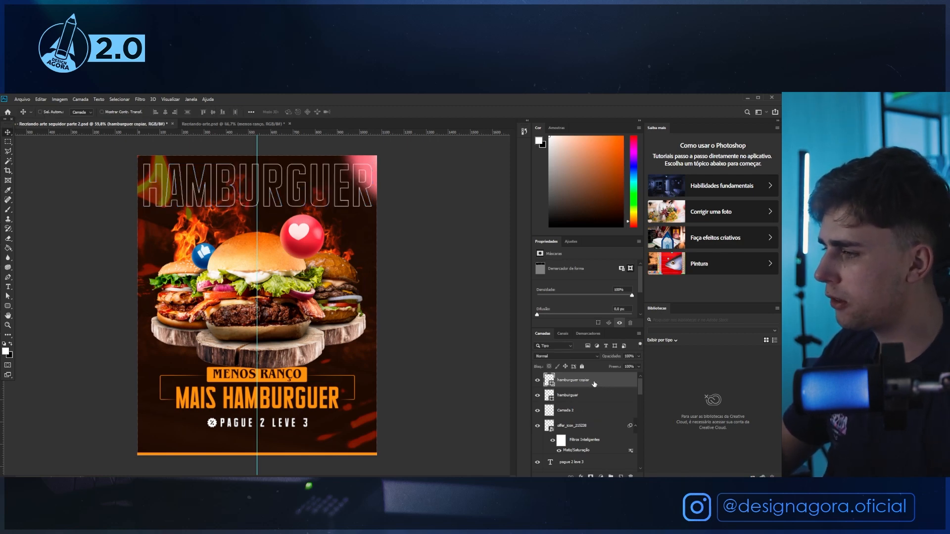
key("ctrl+j")
key("ctrl+j")
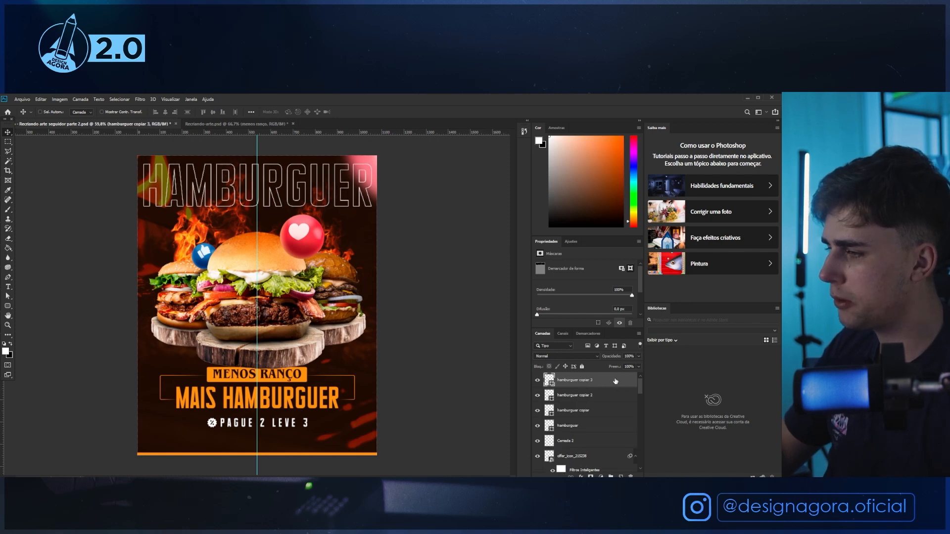
key("ctrl+j")
key("ctrl+t")
left_click_drag(302, 210, 302, 454)
key("Return")
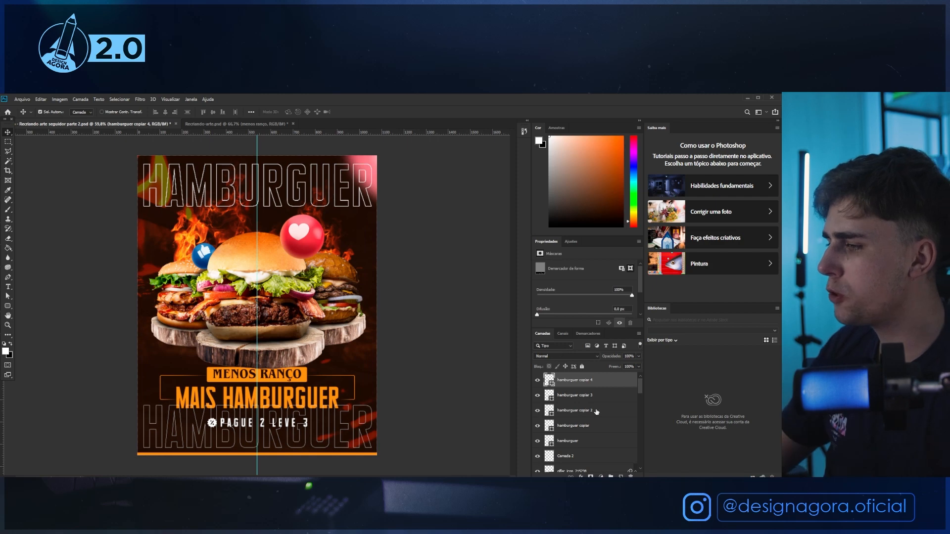
Distribute the five outlined HAMBURGUER layers evenly down the flyer and convert them into one smart object.
left_click(581, 443)
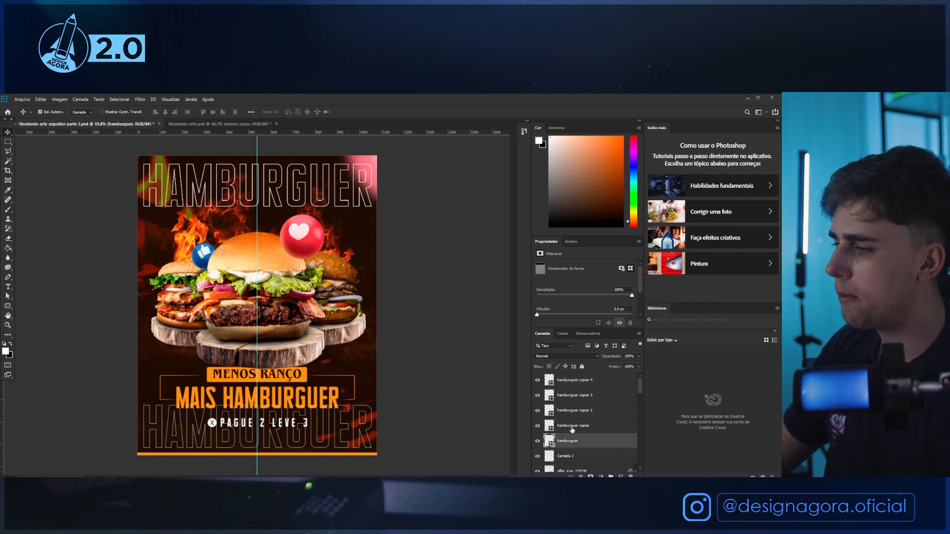
left_click(596, 383, "shift")
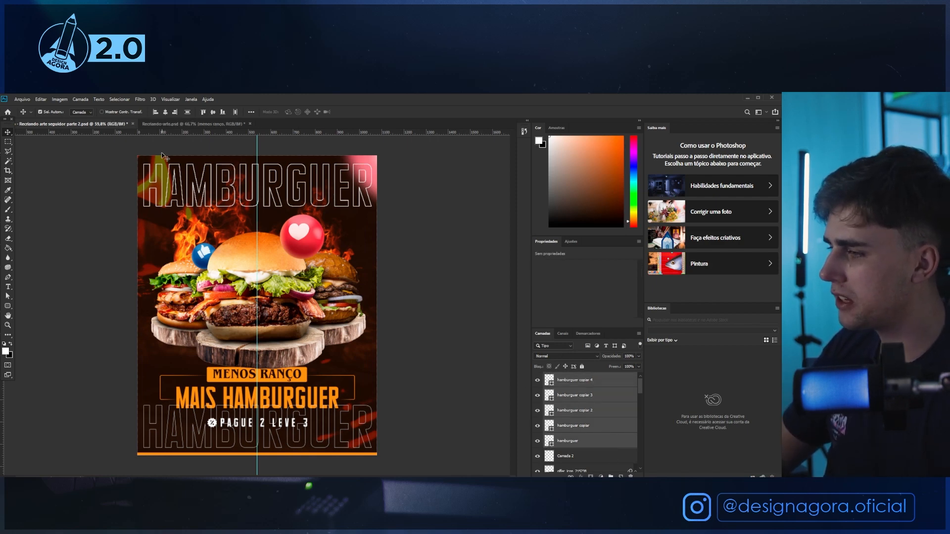
left_click(188, 112)
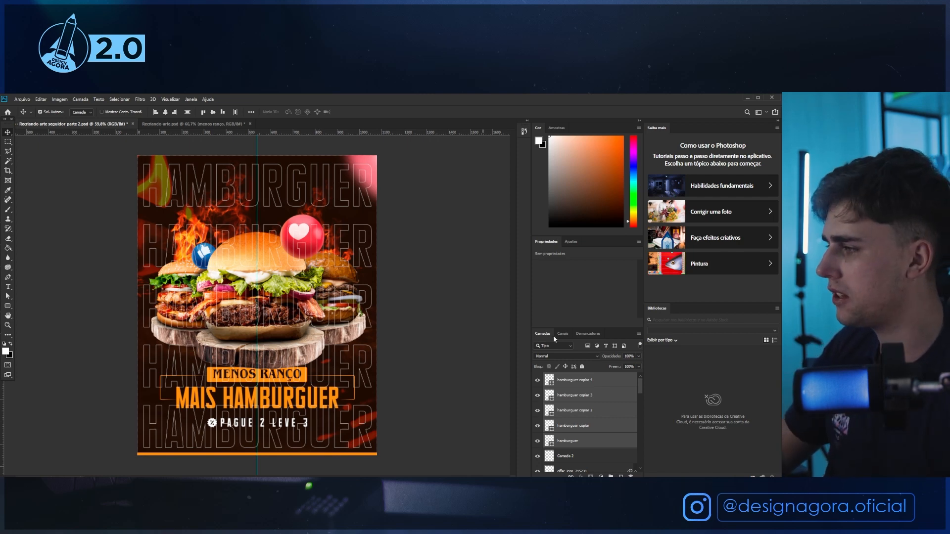
right_click(597, 440)
left_click(652, 226)
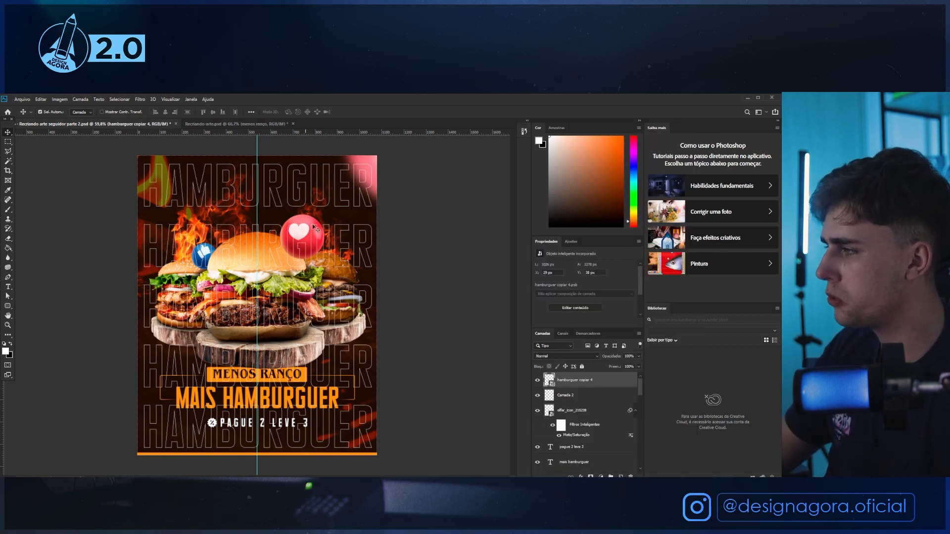
Scale the HAMBURGUER pattern smart object proportionally until it fills the whole flyer canvas.
key("ctrl+t")
left_click_drag(258, 166, 257, 156)
left_click_drag(259, 448, 259, 454)
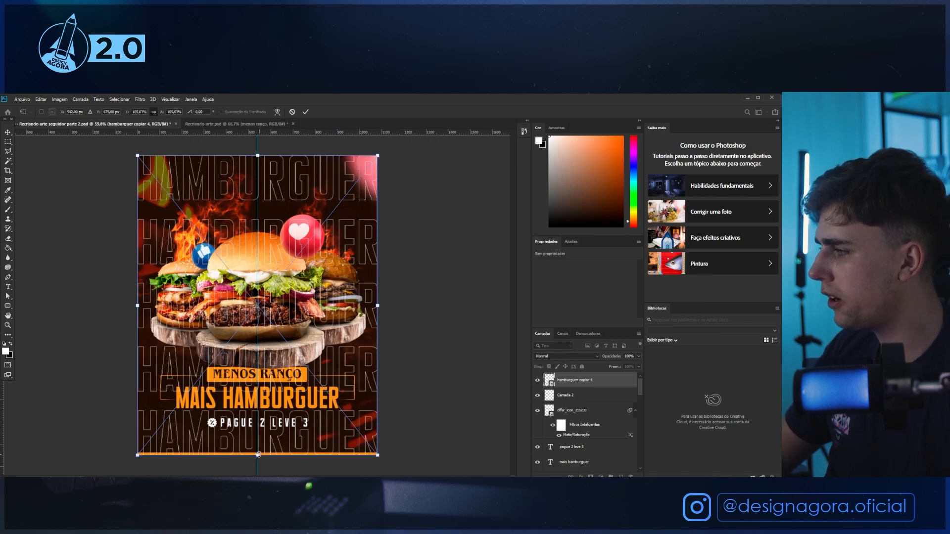
key("Return")
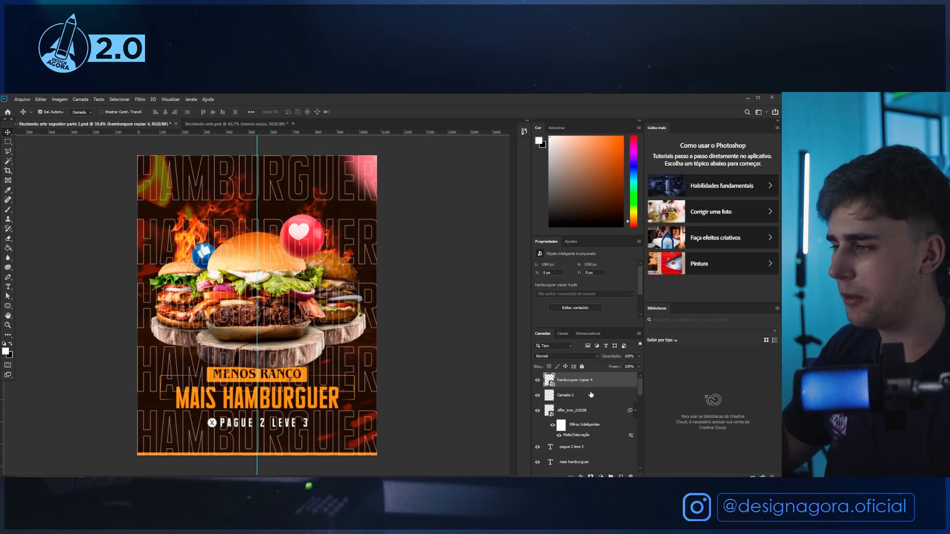
Move the HAMBURGUER pattern layer below Fogo, directly above the unsplash background image, and lower its opacity to about 20%.
scroll(594, 385, "down", 1)
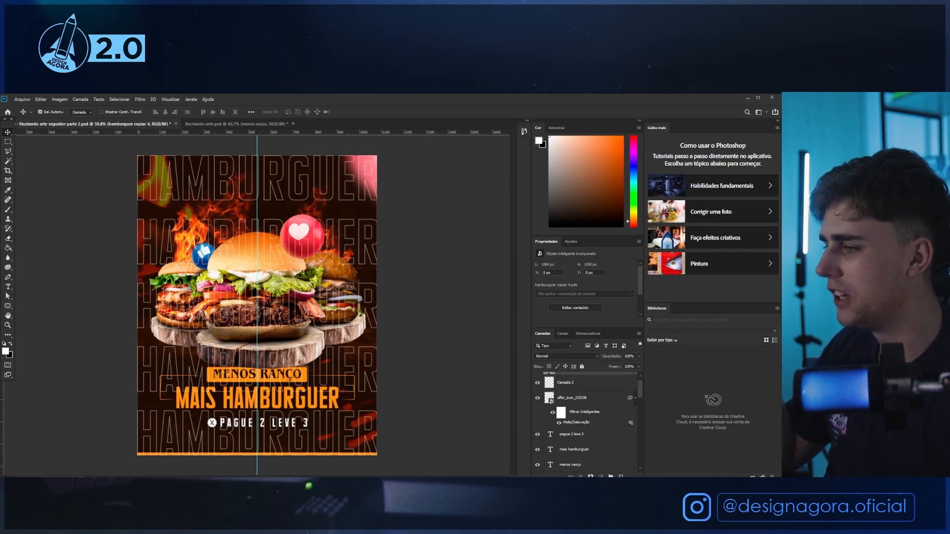
scroll(586, 421, "down", 6)
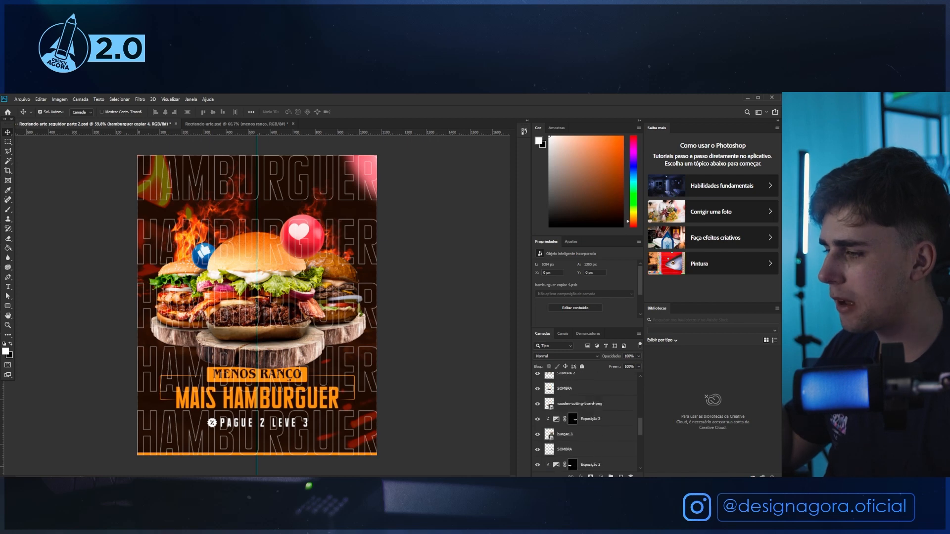
left_click_drag(598, 479, 600, 412)
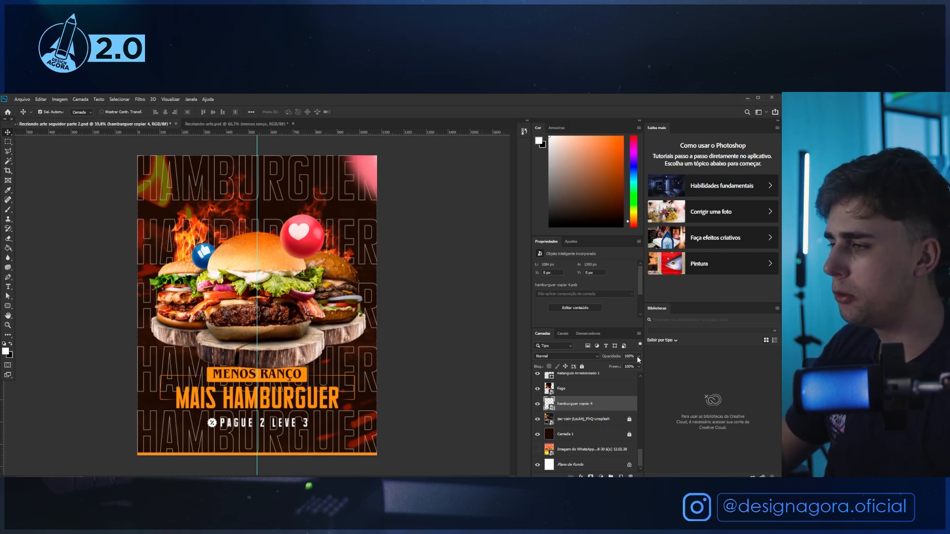
left_click_drag(623, 366, 614, 368)
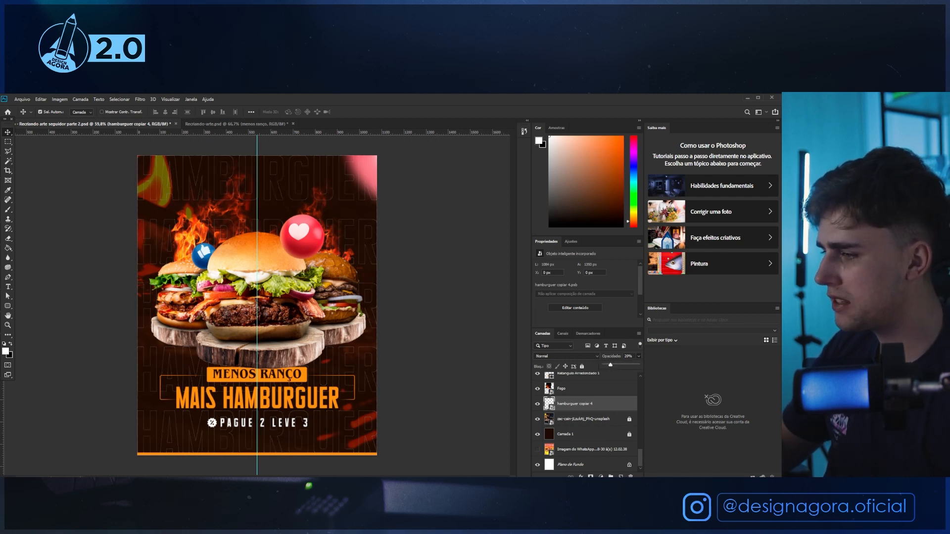
Add a layer mask to the HAMBURGUER pattern and fade parts of it with a large soft black brush.
left_click(591, 476)
key("b")
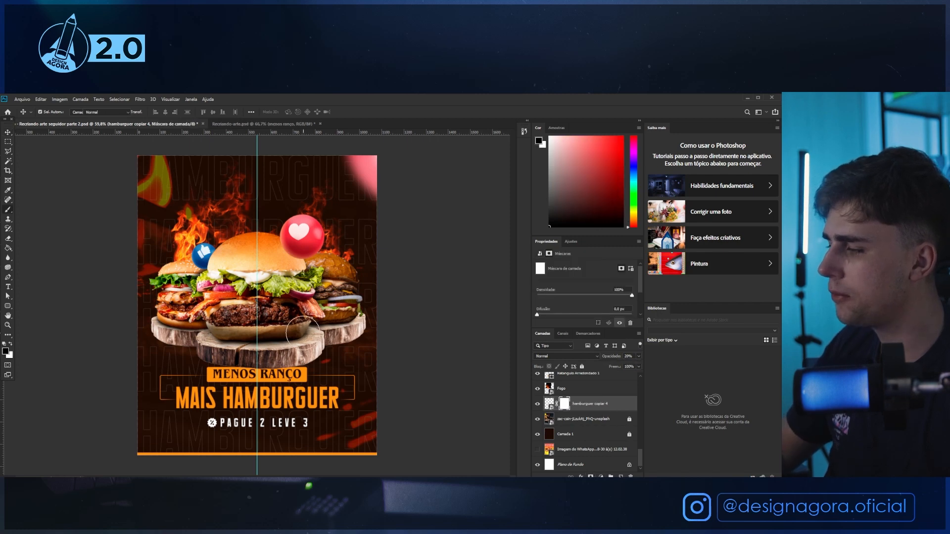
left_click_drag(356, 364, 404, 366)
left_click_drag(332, 423, 367, 426)
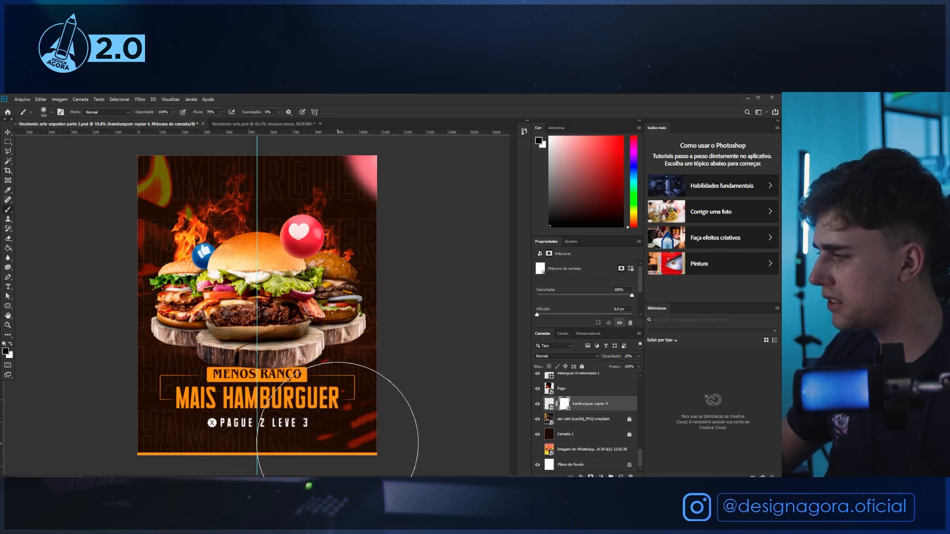
left_click_drag(247, 202, 282, 204)
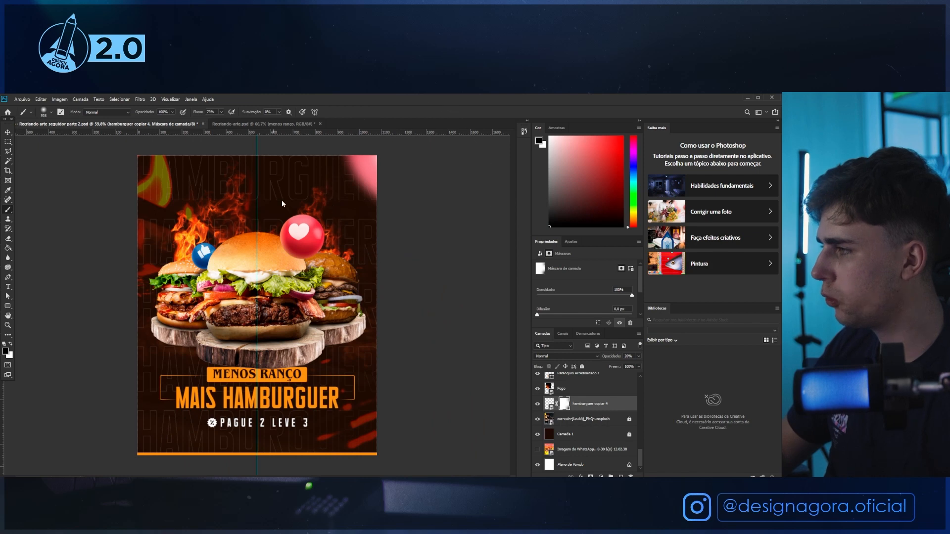
mouse_move(231, 159)
left_mouse_down()
mouse_move(132, 162)
mouse_move(83, 327)
left_mouse_up()
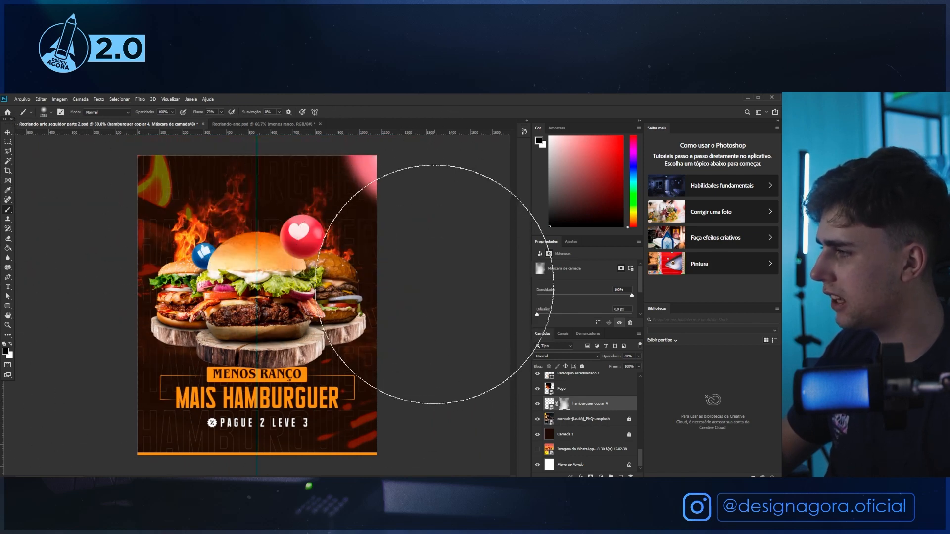
Examine how the faded HAMBURGUER pattern blends behind the burgers and offer text, both close up and on the whole flyer.
scroll(198, 262, "up", 3)
scroll(168, 302, "down", 3)
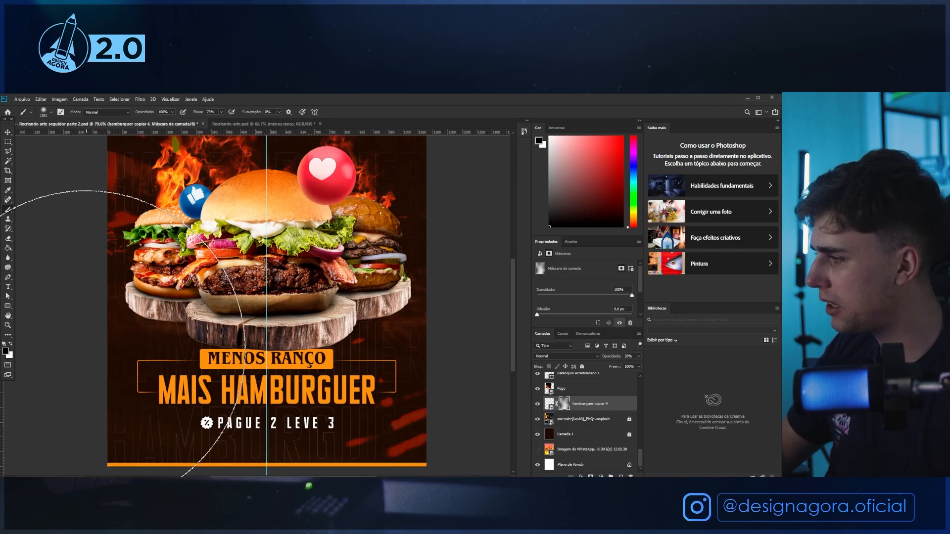
scroll(193, 284, "down", 3)
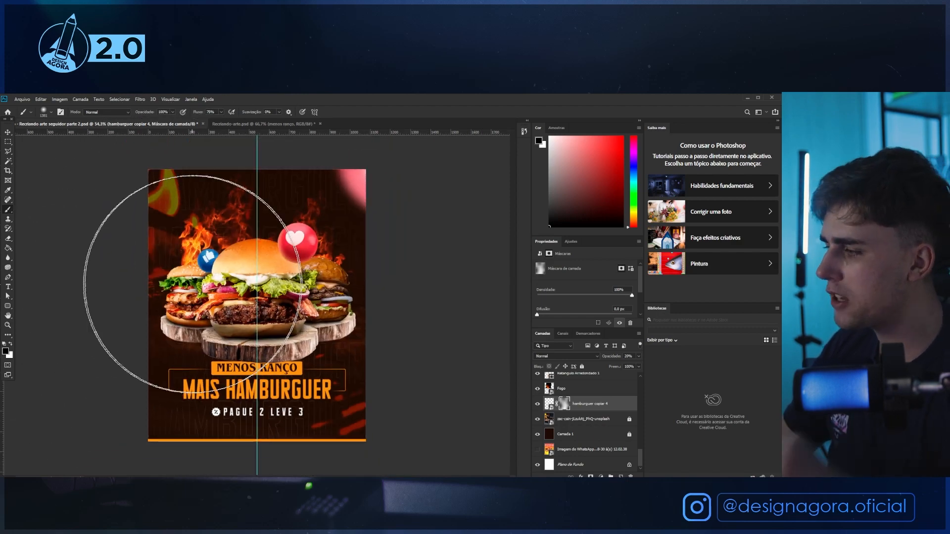
scroll(275, 465, "down", 2)
scroll(275, 465, "up", 5)
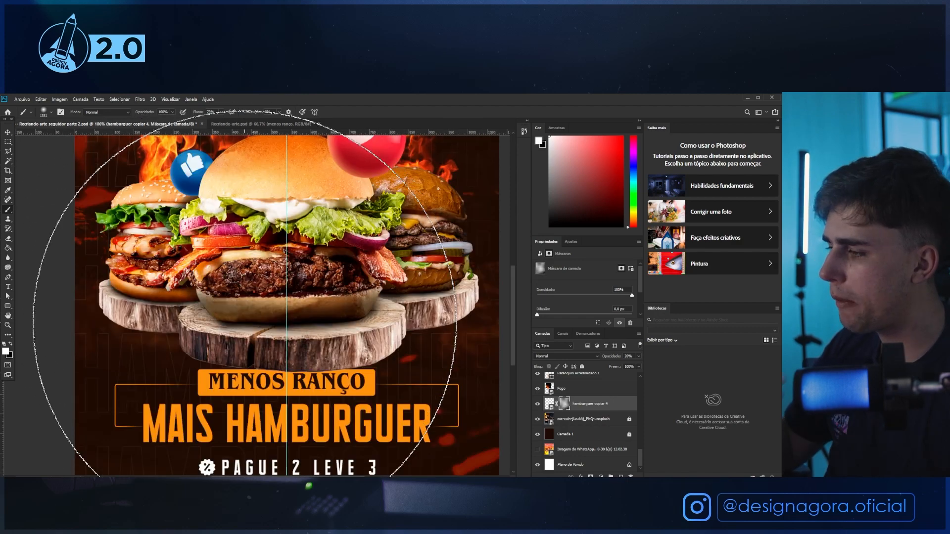
scroll(244, 322, "up", 1)
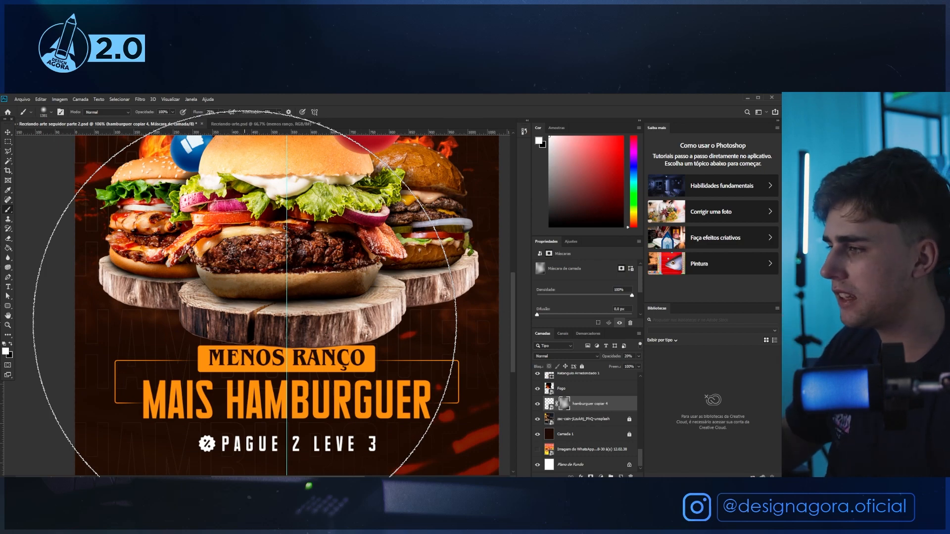
scroll(297, 307, "down", 3)
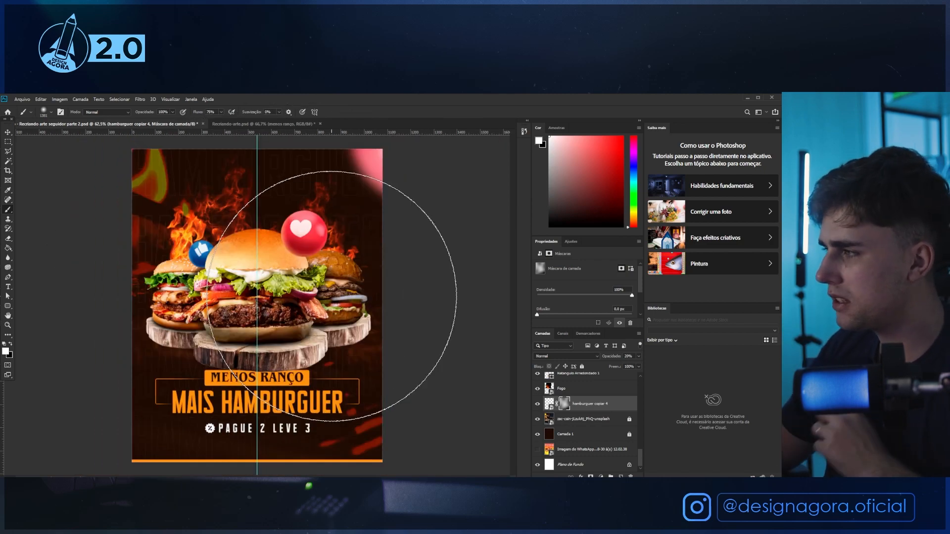
scroll(435, 171, "down", 1)
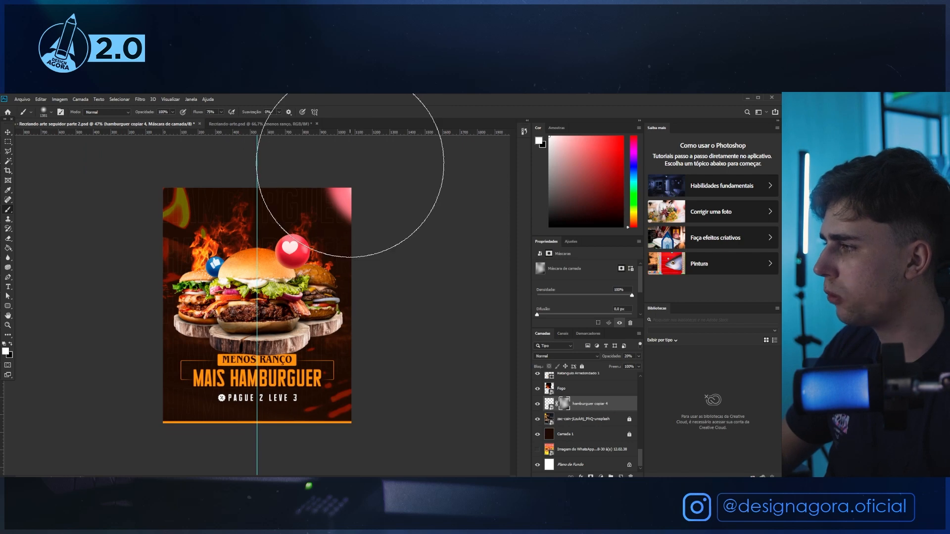
scroll(277, 198, "up", 4)
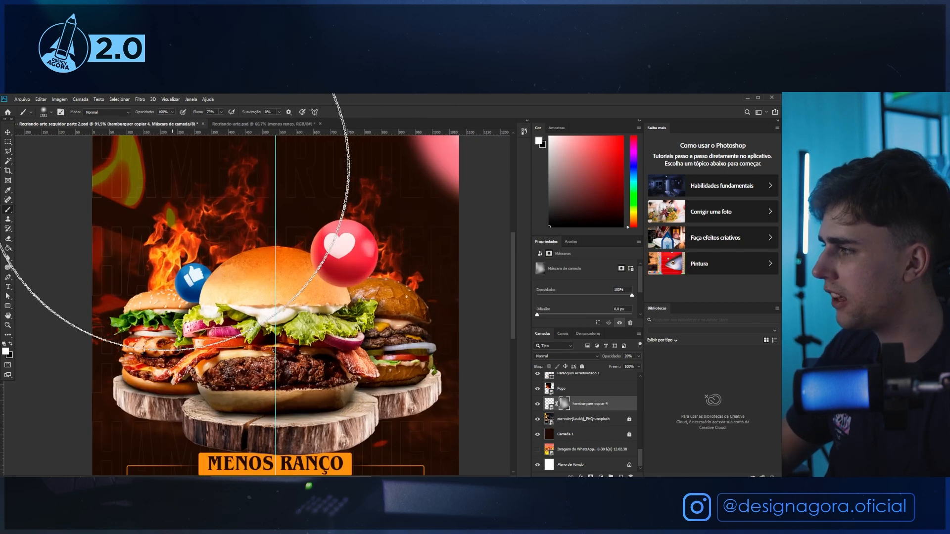
scroll(164, 165, "down", 2)
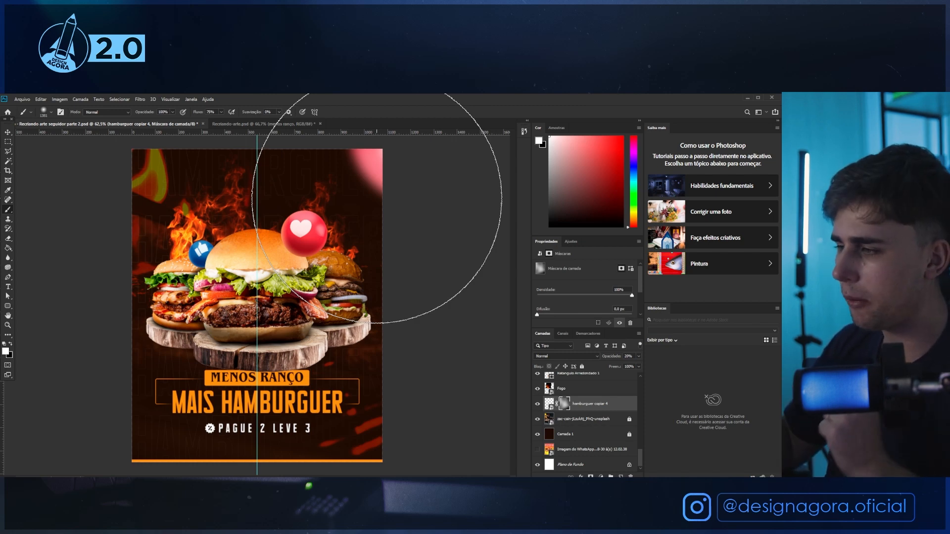
Stamp all visible layers into a new layer at the top of the layer stack and convert it to a smart object.
scroll(599, 387, "up", 5)
scroll(599, 387, "up", 5)
left_click(594, 380)
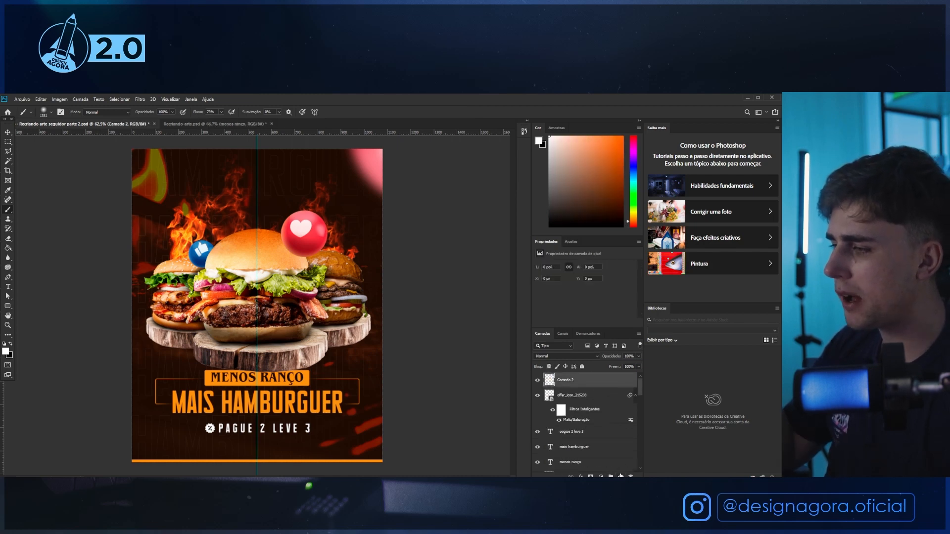
left_click(621, 476)
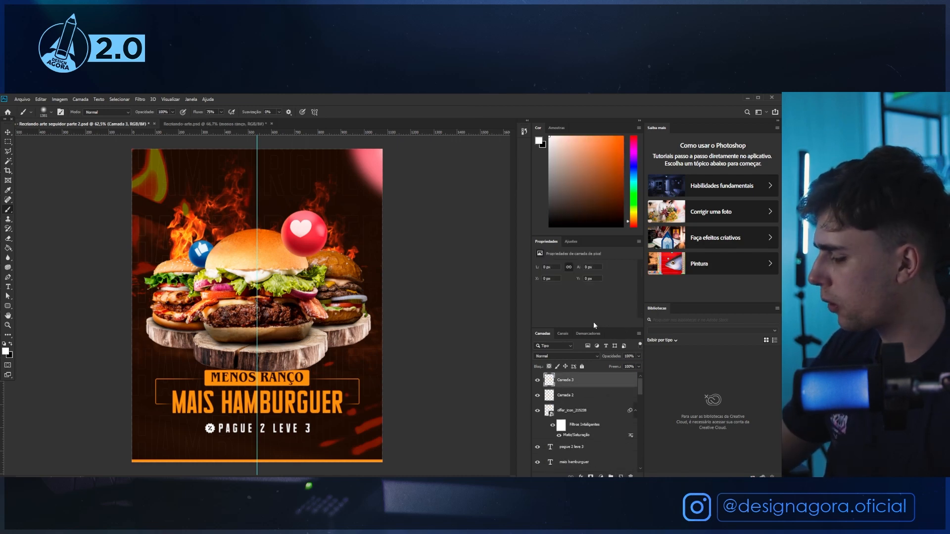
key("ctrl+shift+alt+e")
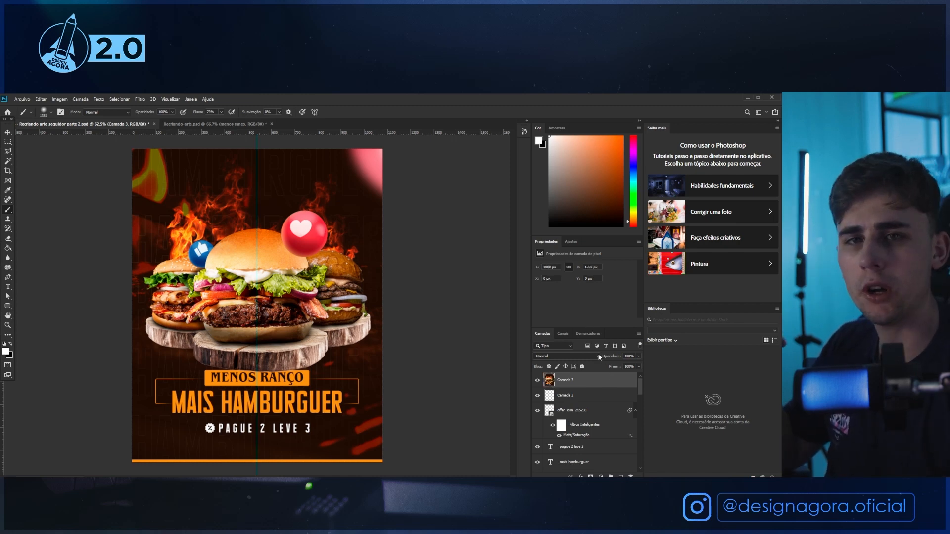
right_click(592, 385)
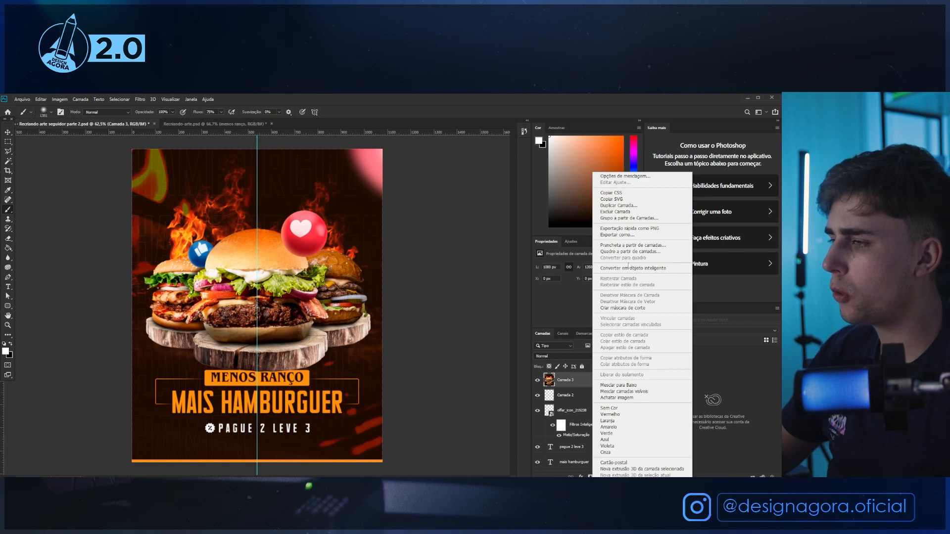
left_click(628, 267)
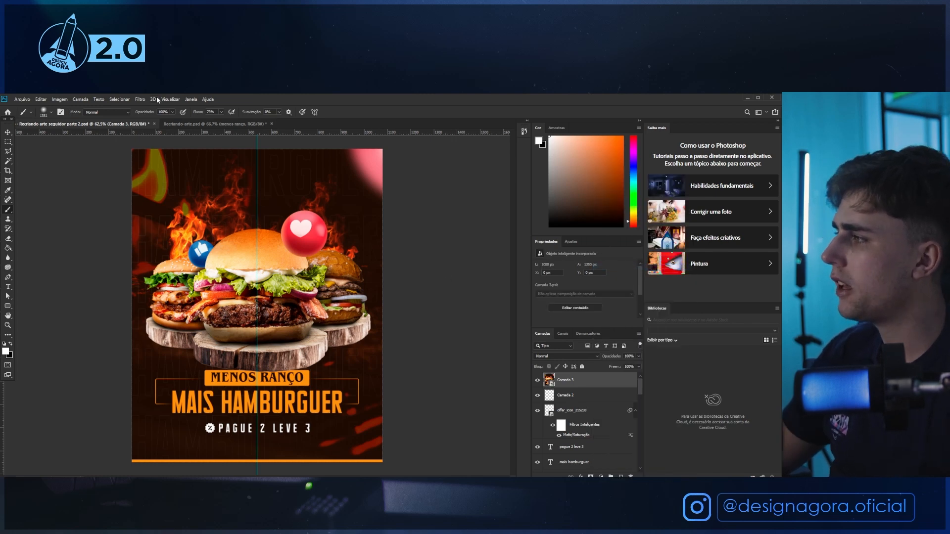
Open the merged layer in the Camera Raw filter with exposure +0.30, contrast +11, texture +19, slightly raised clarity and vibrance +7.
left_click(140, 100)
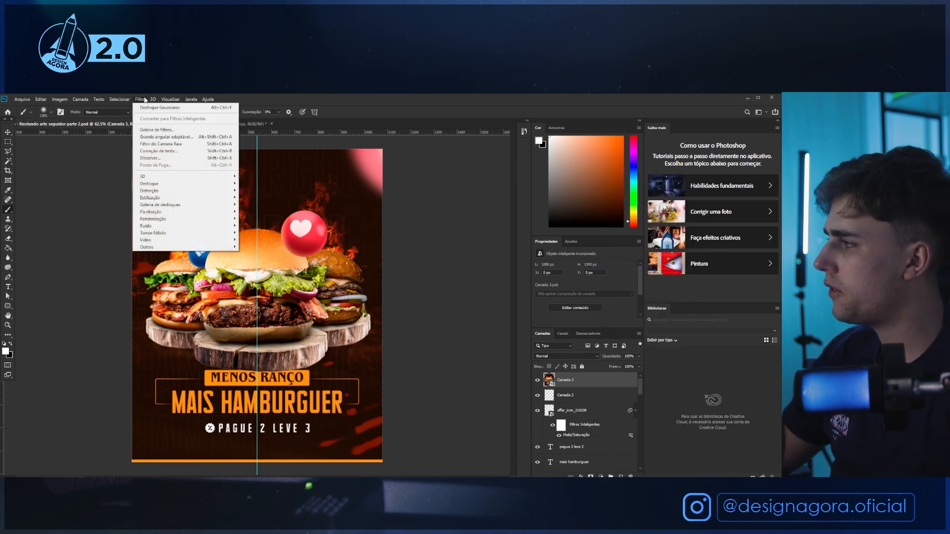
left_click(173, 144)
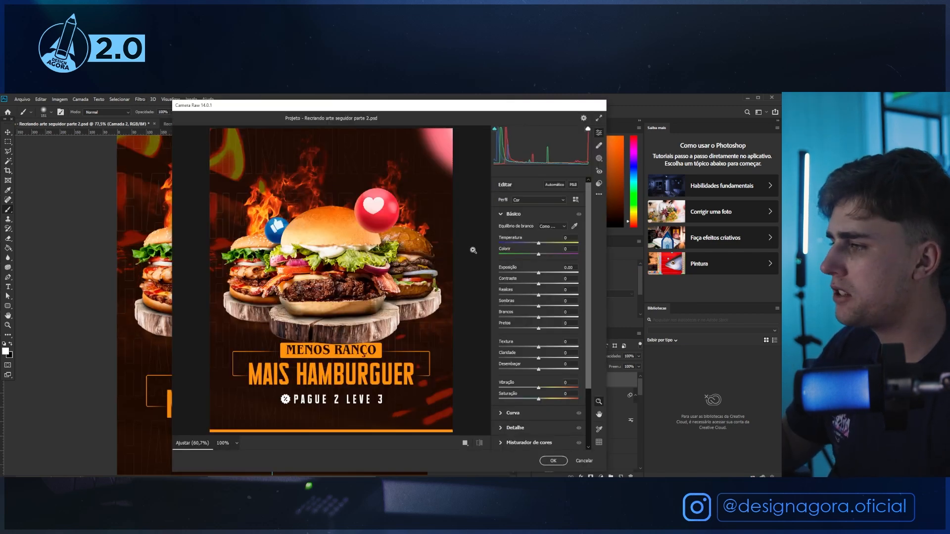
left_click(540, 273)
left_click(540, 274)
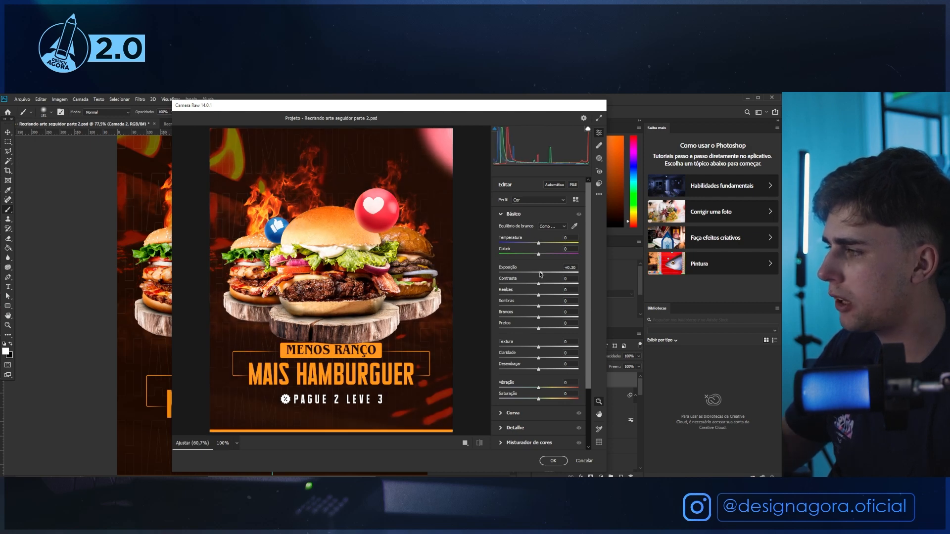
left_click_drag(538, 286, 543, 286)
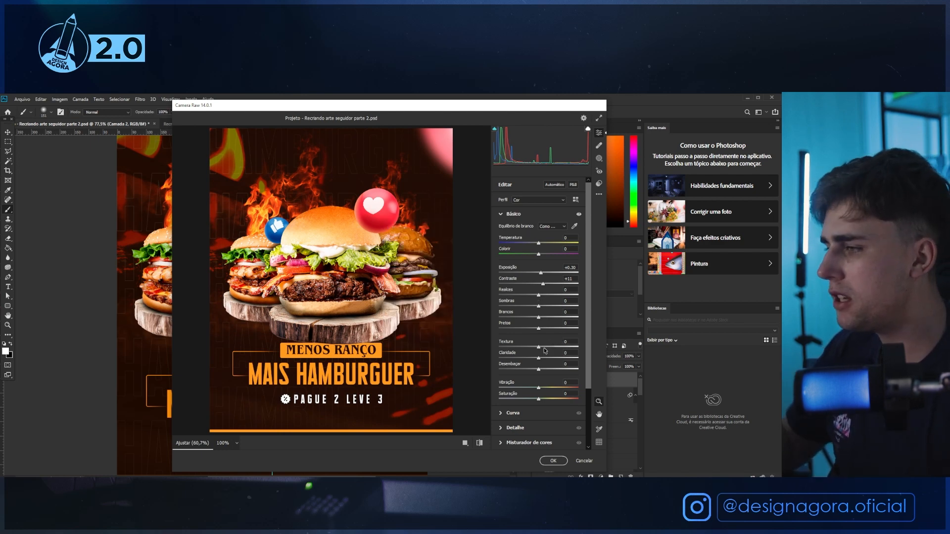
left_click_drag(544, 348, 547, 348)
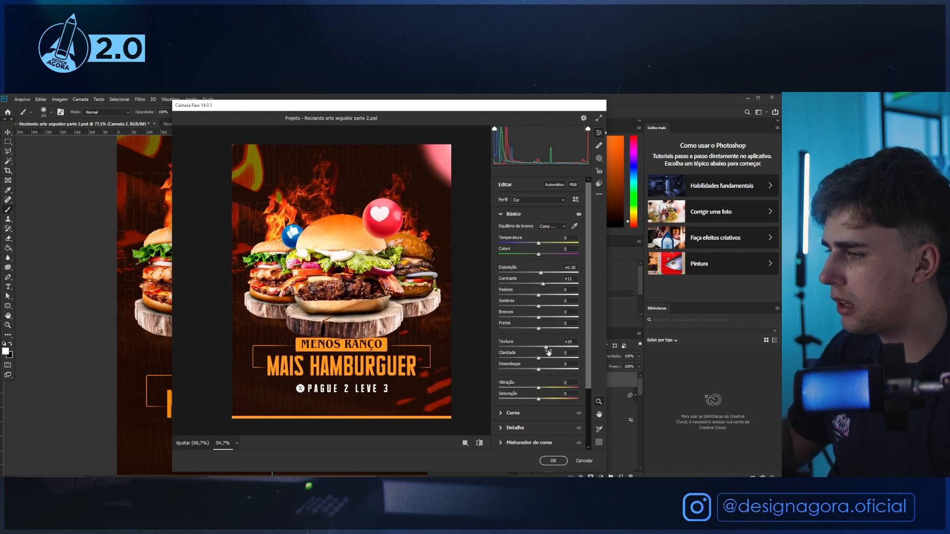
scroll(542, 394, "down", 3)
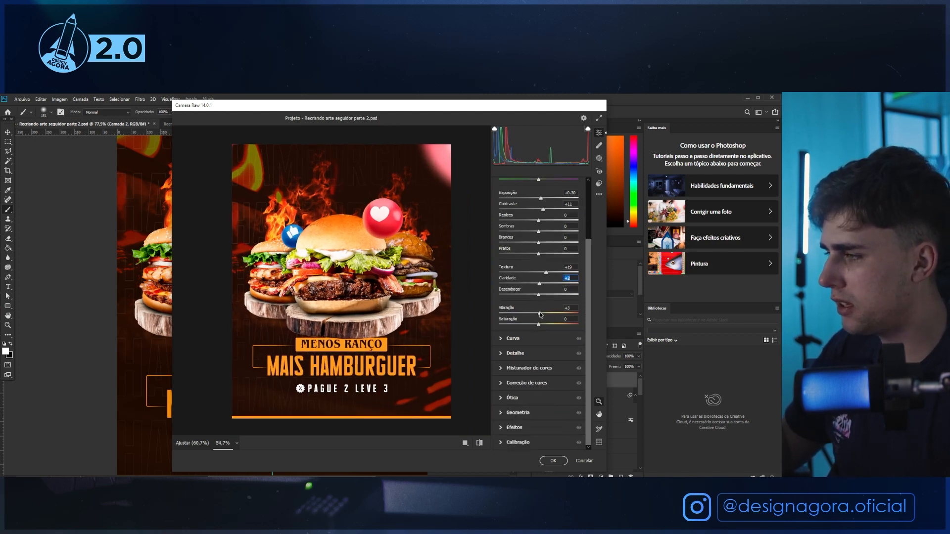
left_click_drag(538, 314, 542, 316)
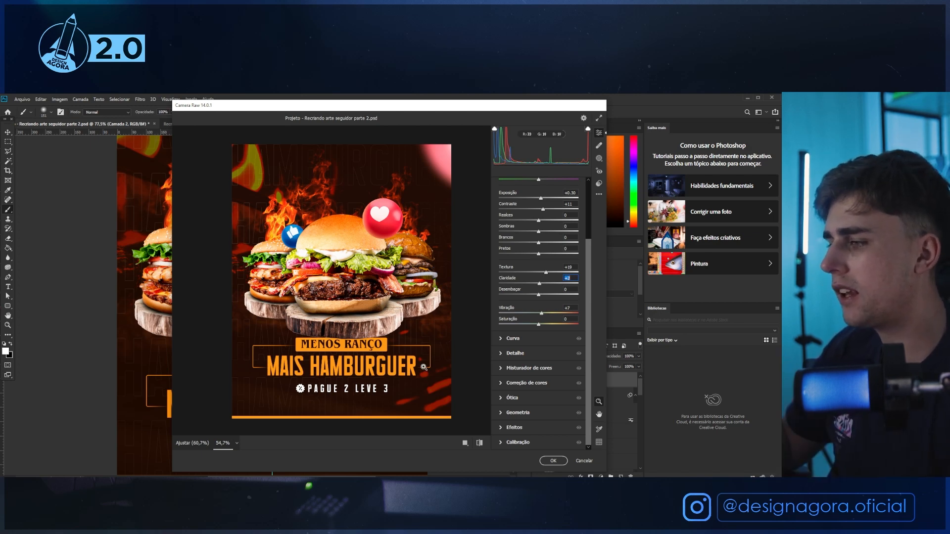
Add grain of 14 and a vignette of -13 in the Camera Raw effects and apply the filter to the flyer.
left_click(517, 429)
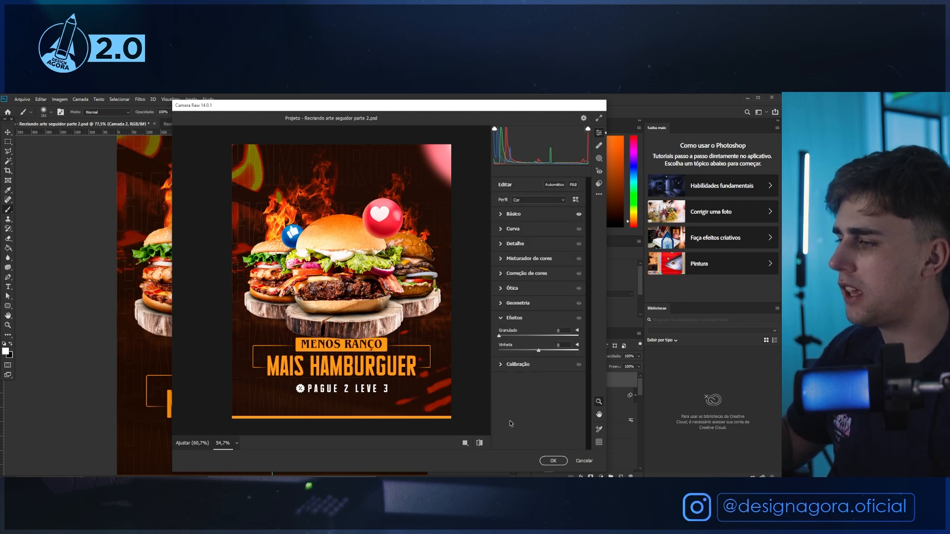
left_click_drag(504, 338, 535, 355)
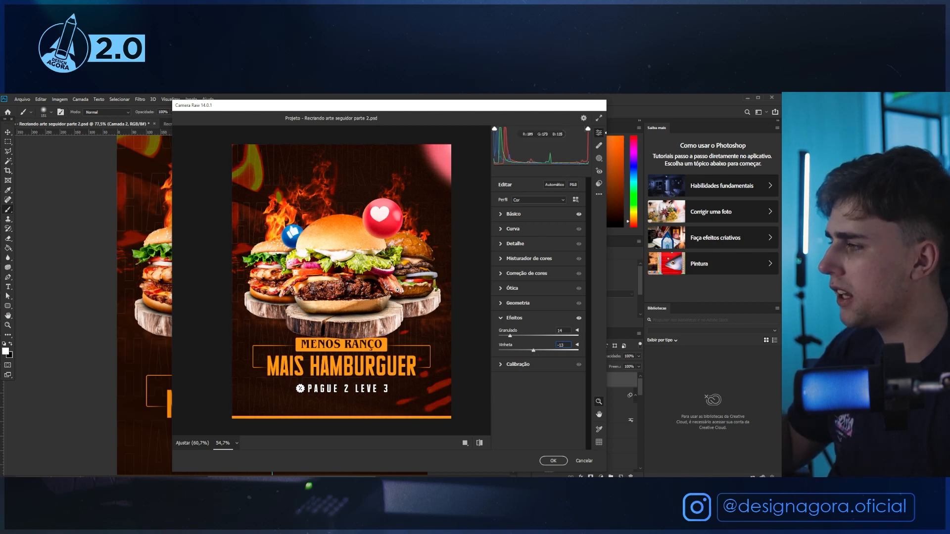
left_click(553, 460)
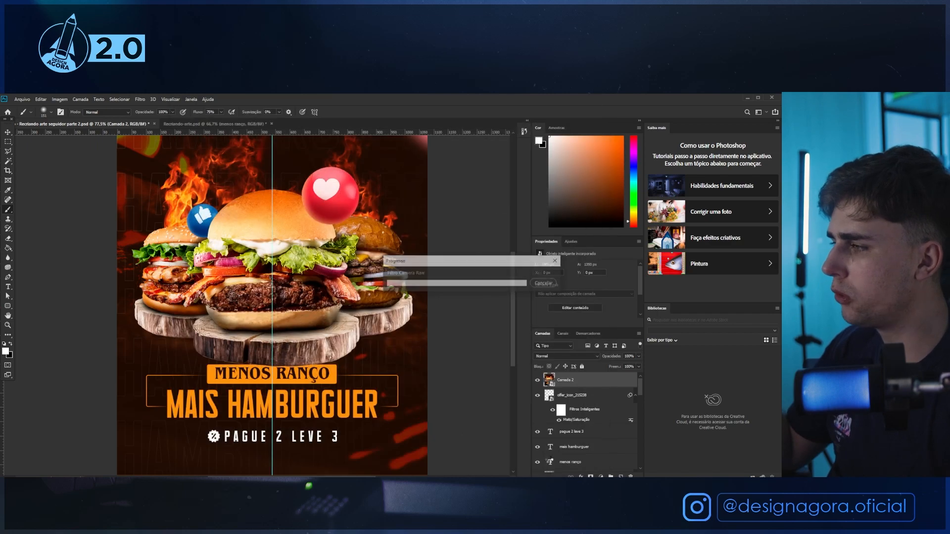
scroll(212, 300, "up", 6)
scroll(208, 292, "down", 11)
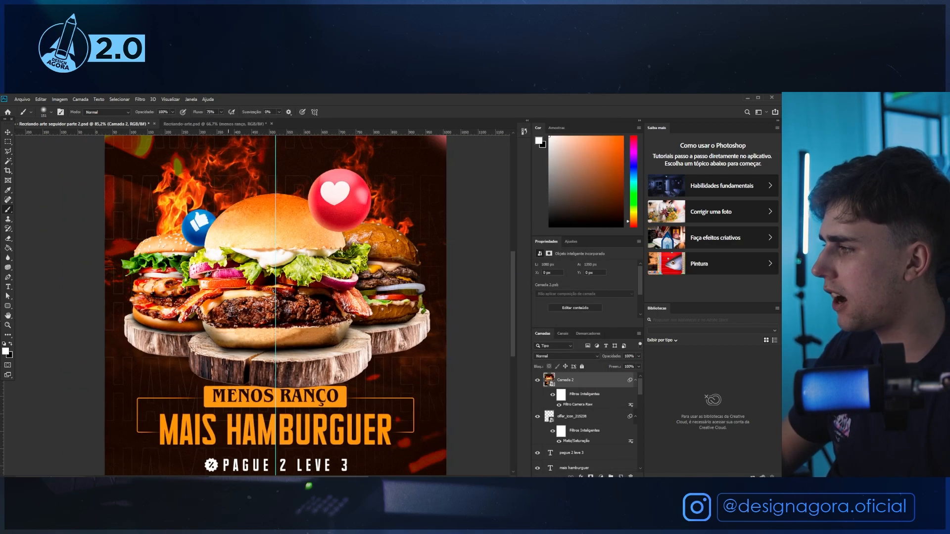
Save the finished flyer as a PNG in the Video Youtube folder, keeping the project's file name.
left_click(22, 99)
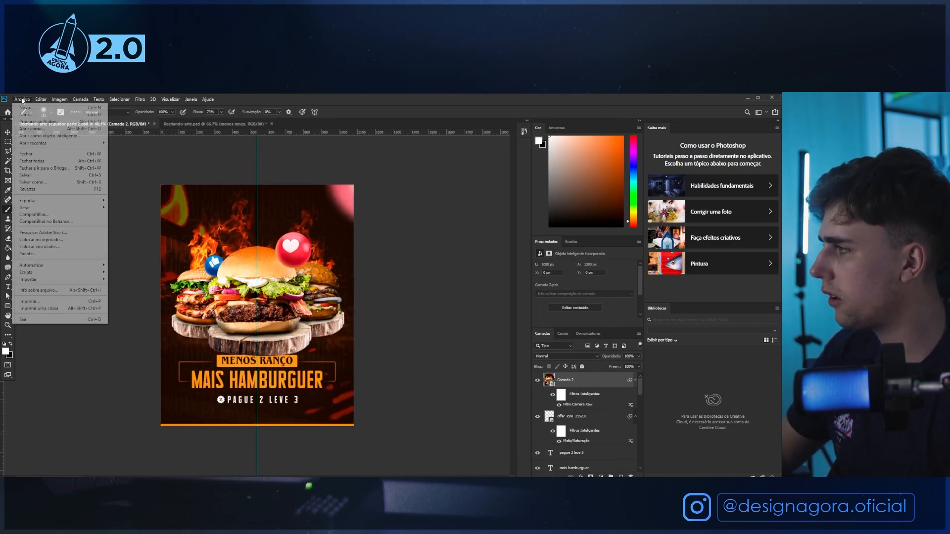
left_click(44, 183)
left_click(110, 315)
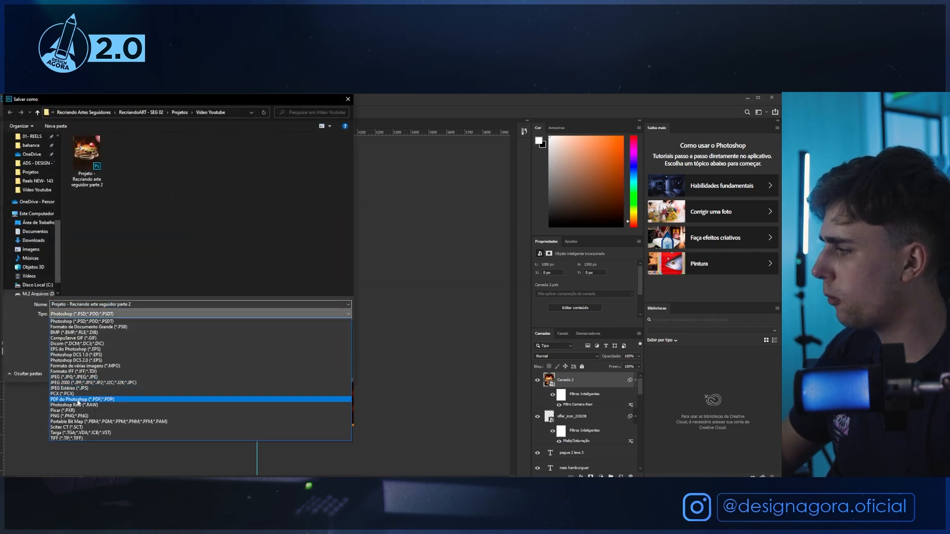
left_click(81, 403)
key("Return")
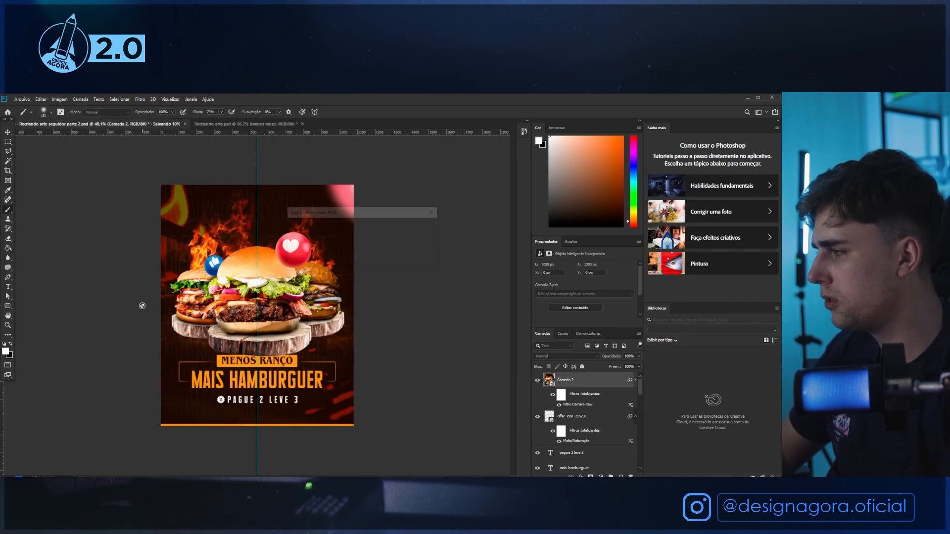
Move the original WhatsApp reference image layer above Camada 2 at the top of the stack and make it visible.
key("ctrl+0")
scroll(581, 452, "down", 10)
left_click_drag(581, 451, 567, 375)
left_click(537, 381)
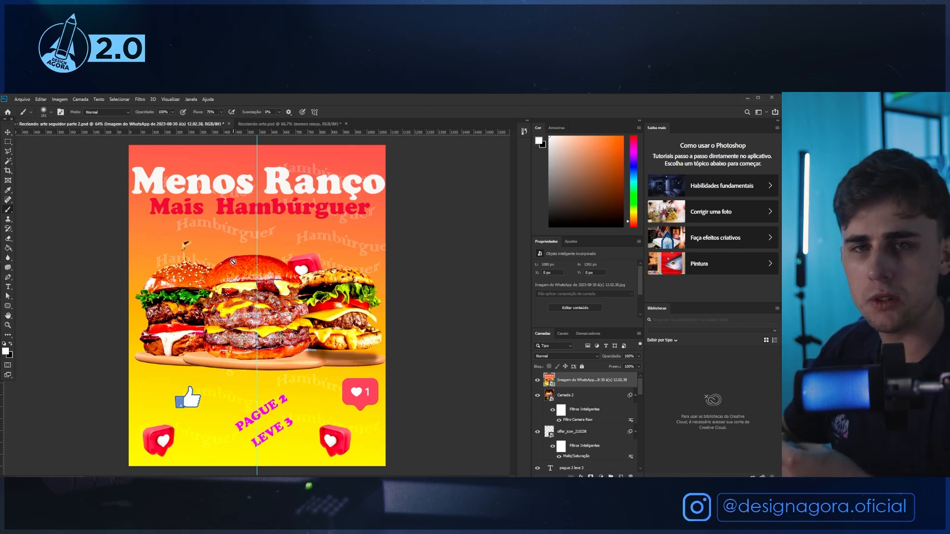
Toggle the reference image's visibility to compare the follower's original with the recreated flyer, leaving the reference hidden.
left_click(534, 381)
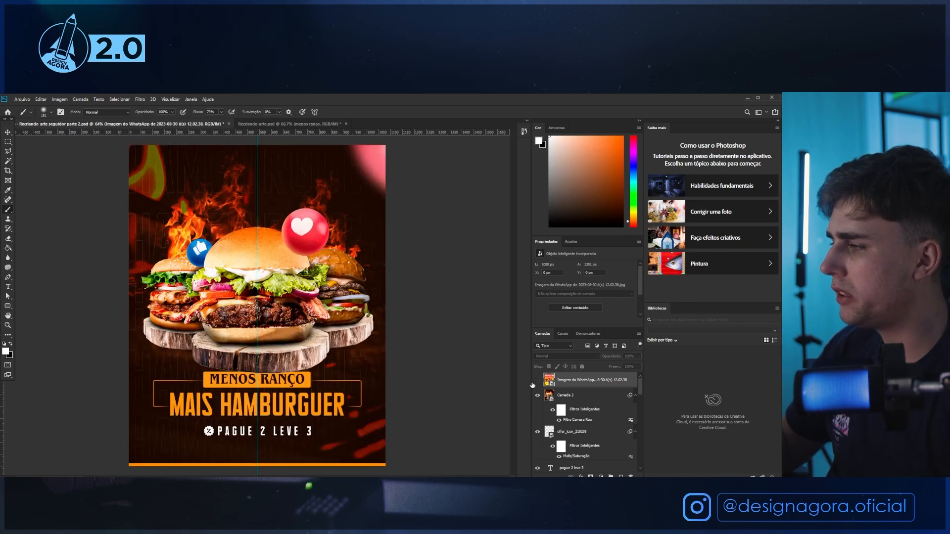
left_click(534, 382)
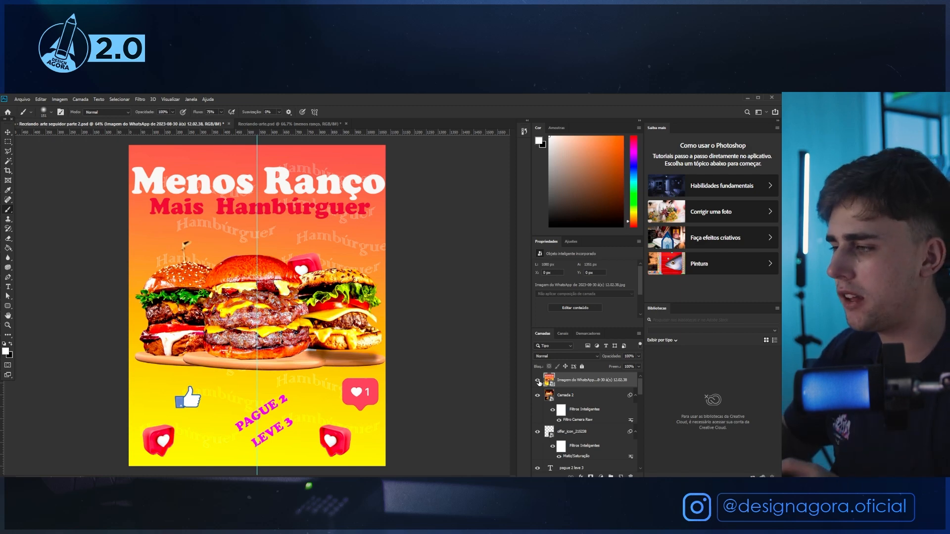
left_click(538, 381)
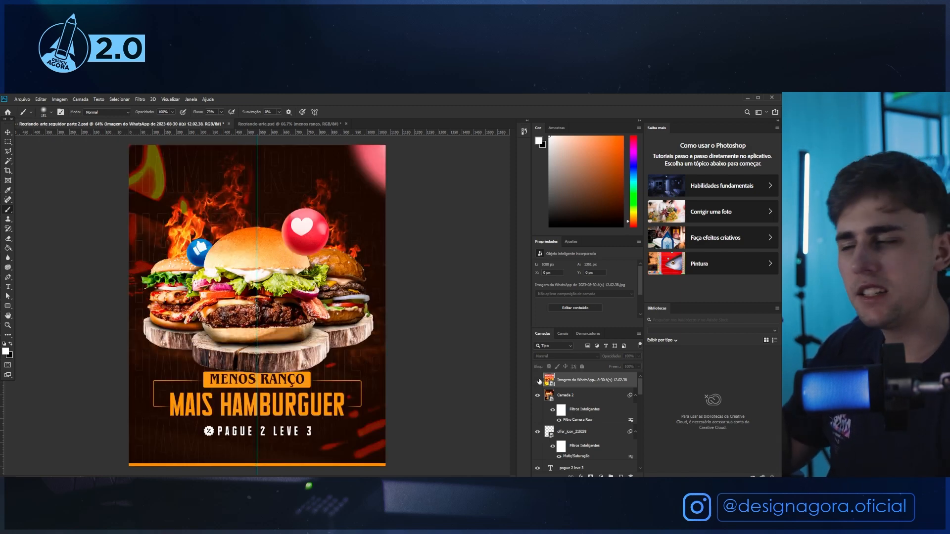